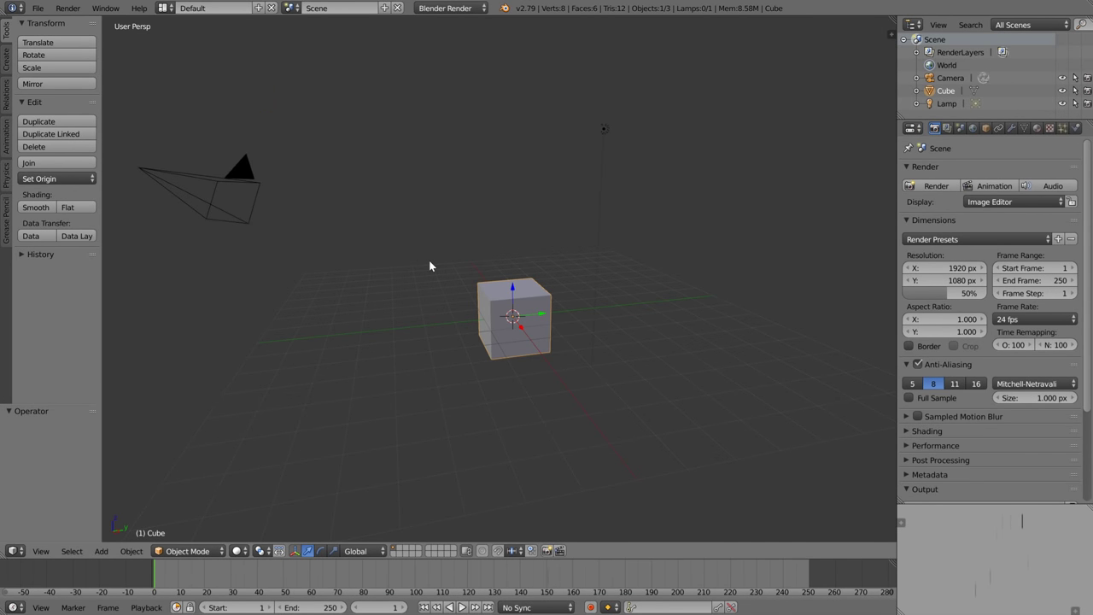
Hide the default cube and bring it back into the scene
middle_click_drag(549, 342, 517, 332)
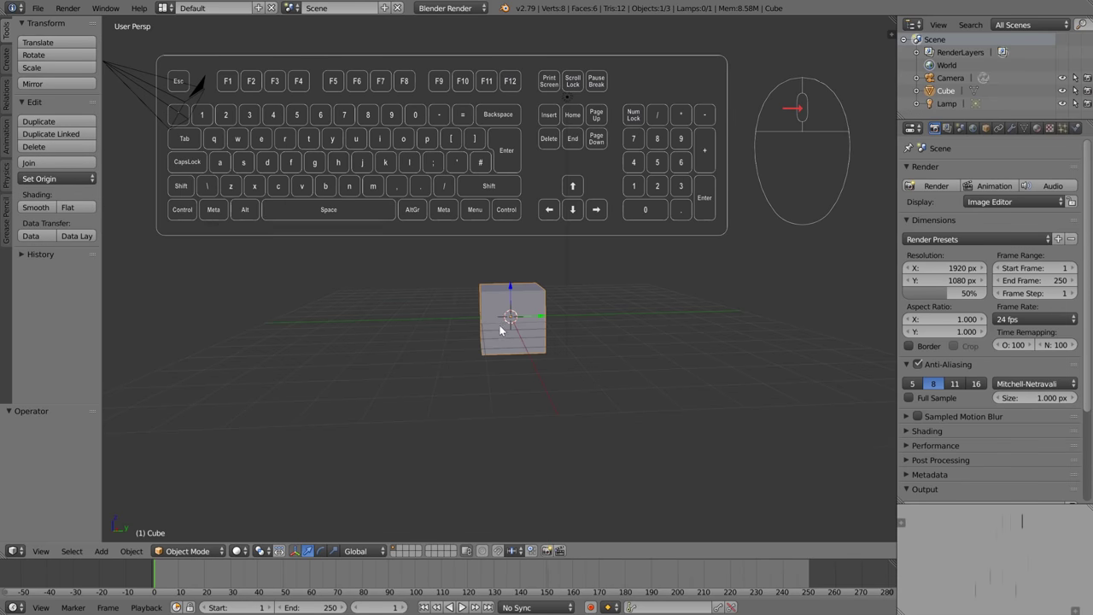
mouse_move(500, 330)
middle_mouse_down()
mouse_move(524, 344)
mouse_move(502, 331)
middle_mouse_up()
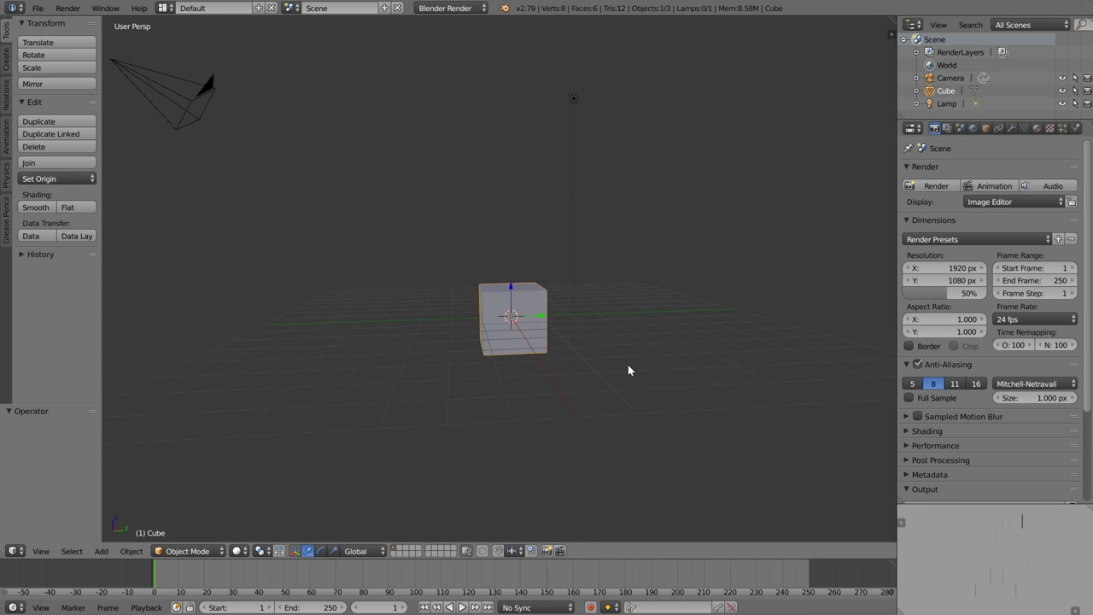
key("h")
key("i")
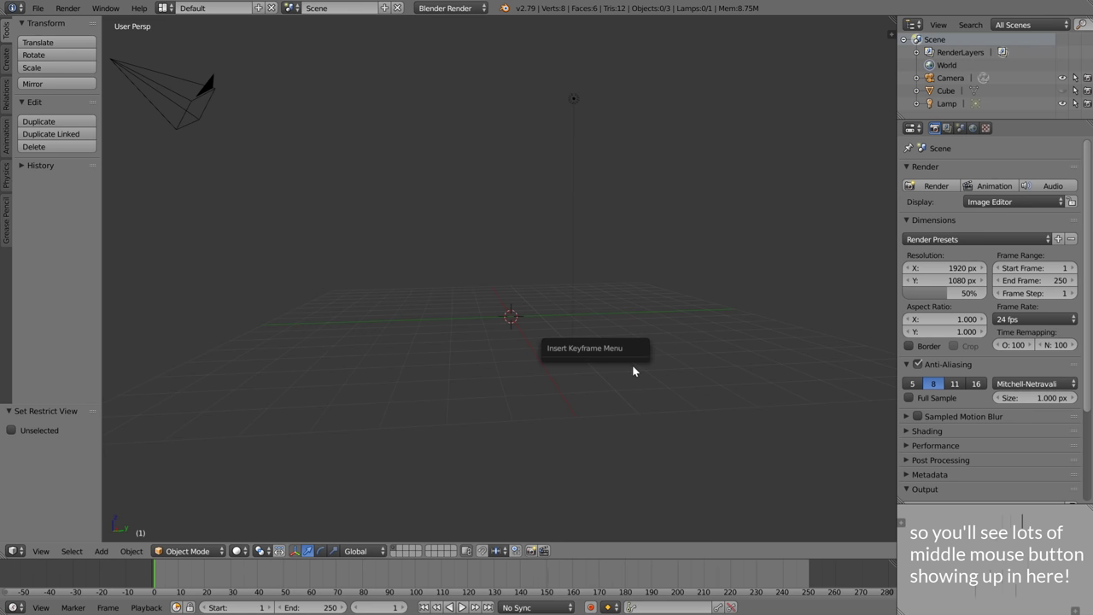
key("alt+h")
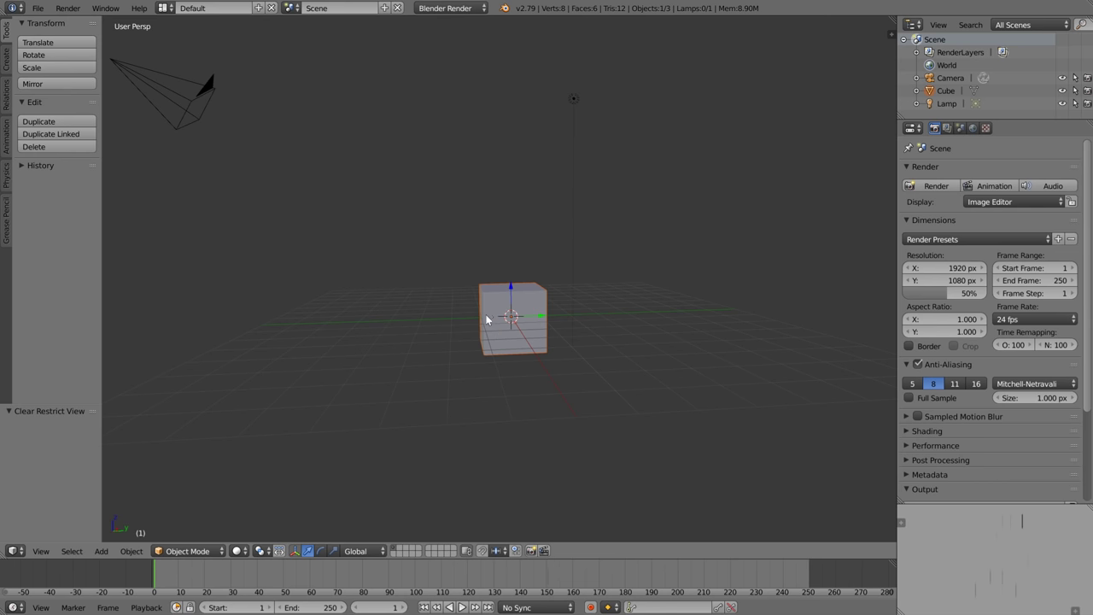
Orbit, pan and zoom the 3D view around the cube
middle_click_drag(489, 318, 523, 336)
key("shift")
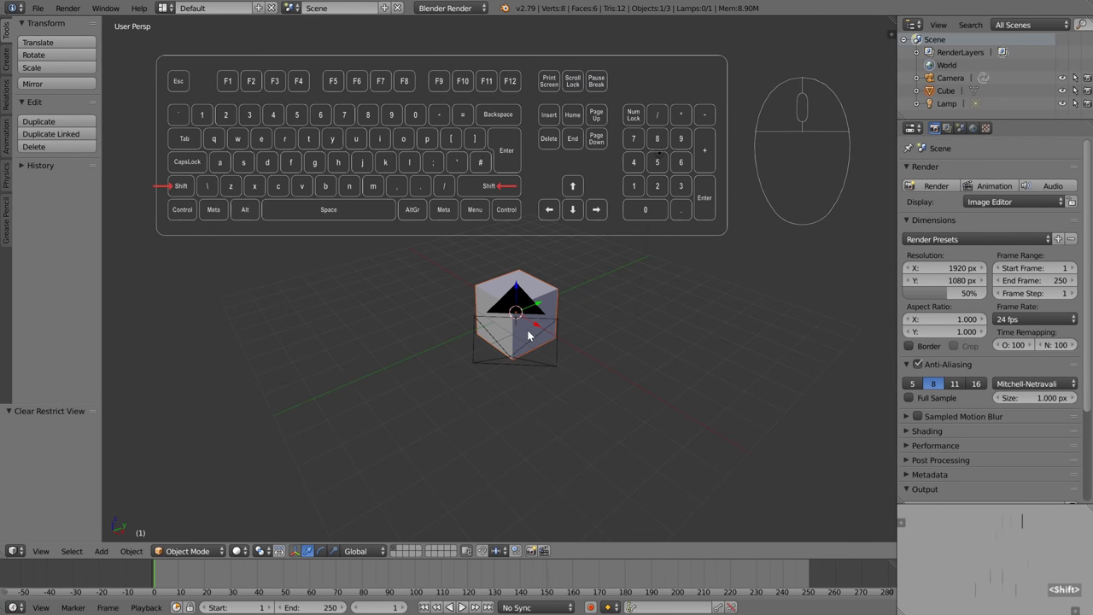
middle_click_drag(571, 307, 536, 290, "shift")
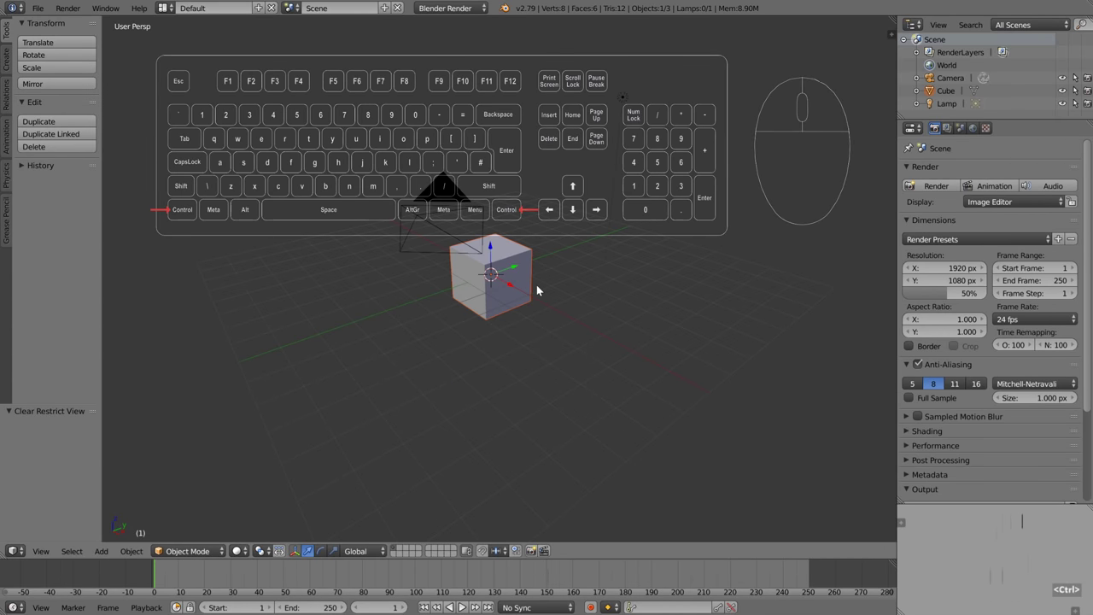
key("ctrl")
middle_click_drag(519, 349, 503, 293, "ctrl")
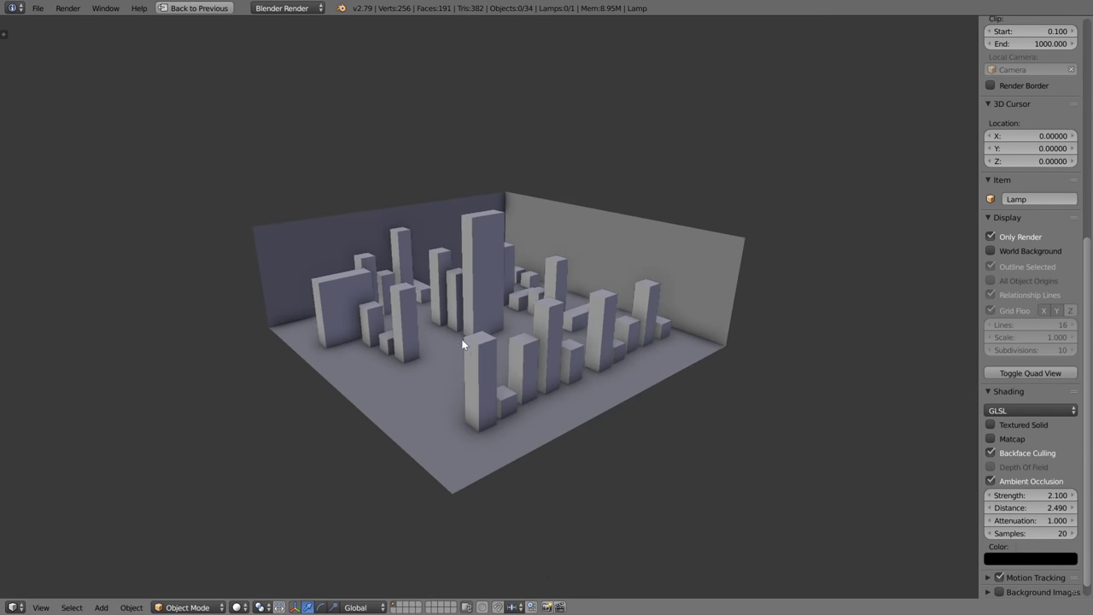
Orbit around the scene of blocks and bring the view closer to the tallest tower
middle_click_drag(475, 359, 496, 370)
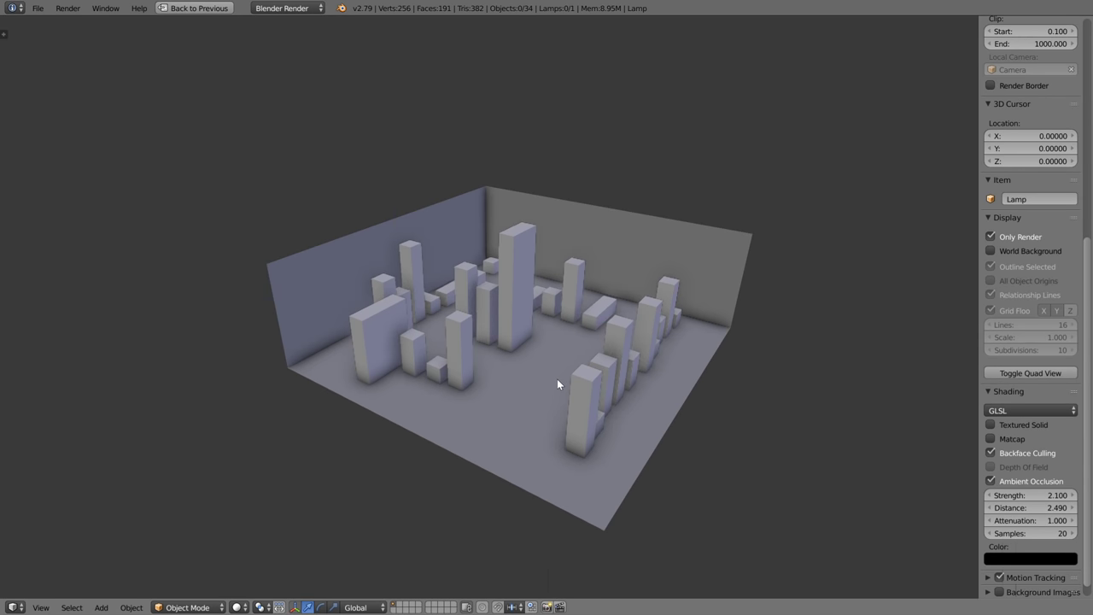
middle_click_drag(541, 381, 449, 337)
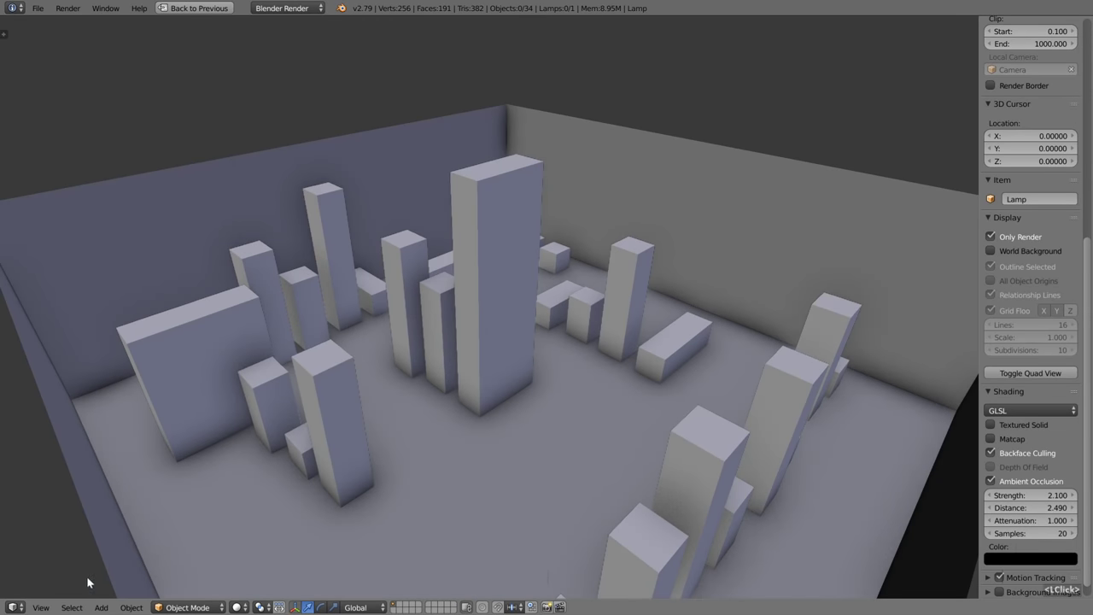
left_click(40, 607)
left_click(85, 436)
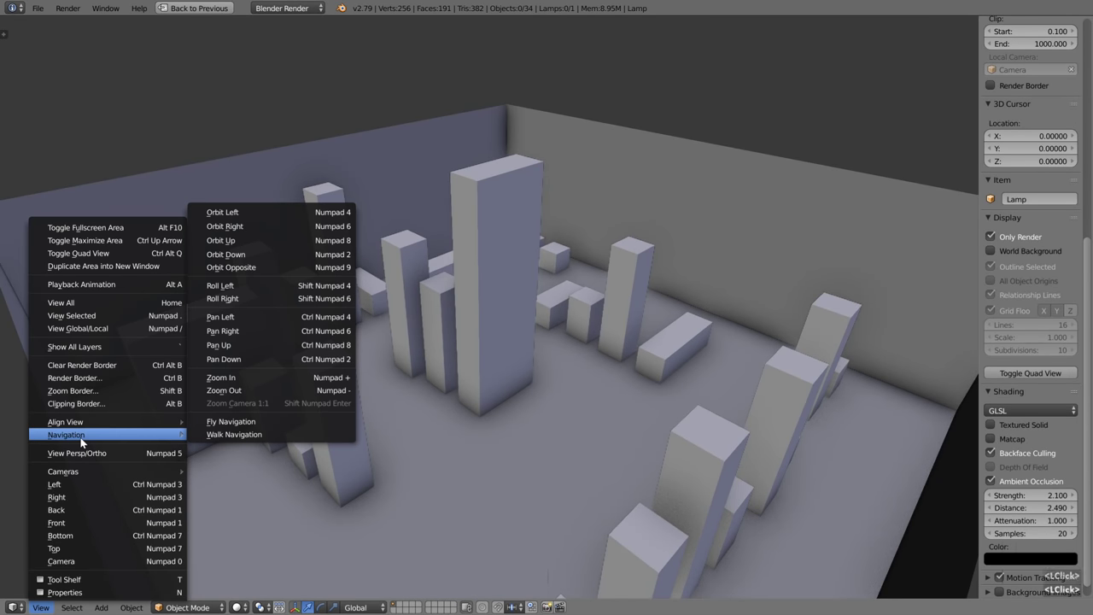
left_click(273, 435)
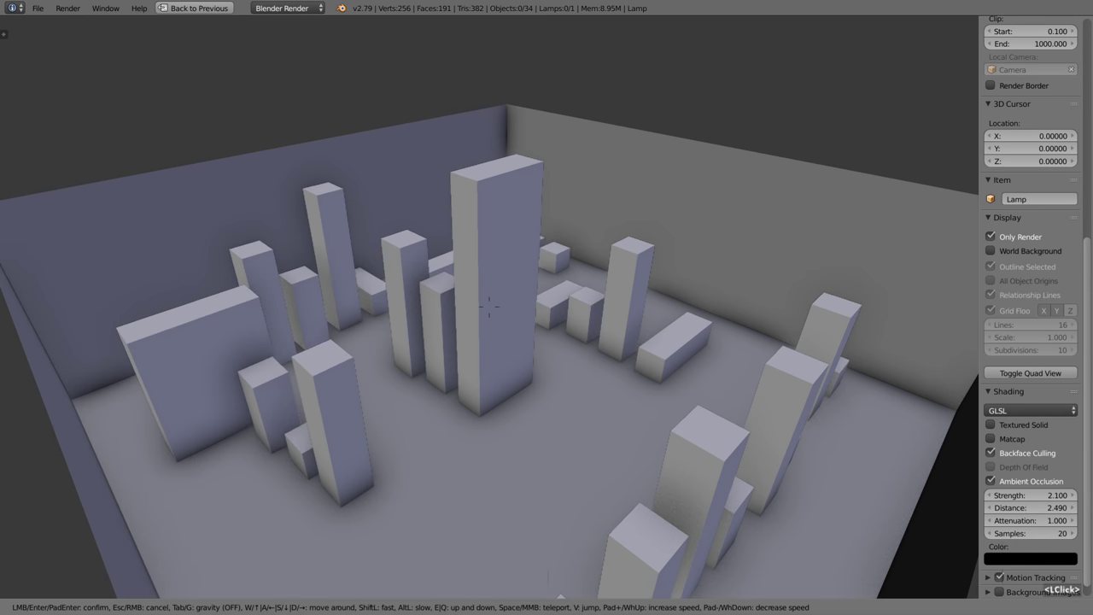
mouse_move(490, 306)
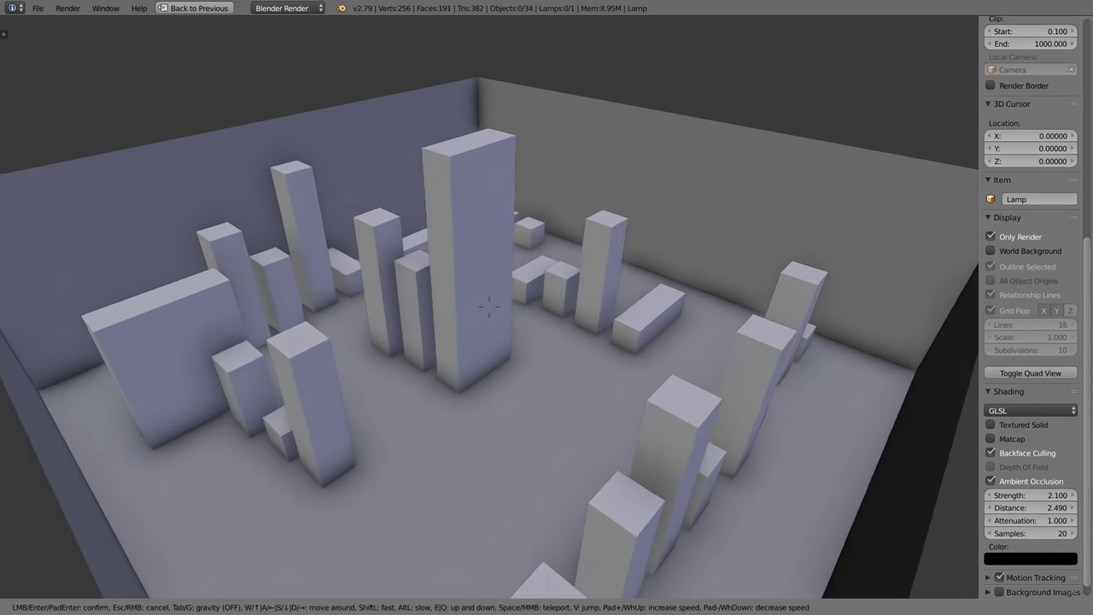
key("Escape")
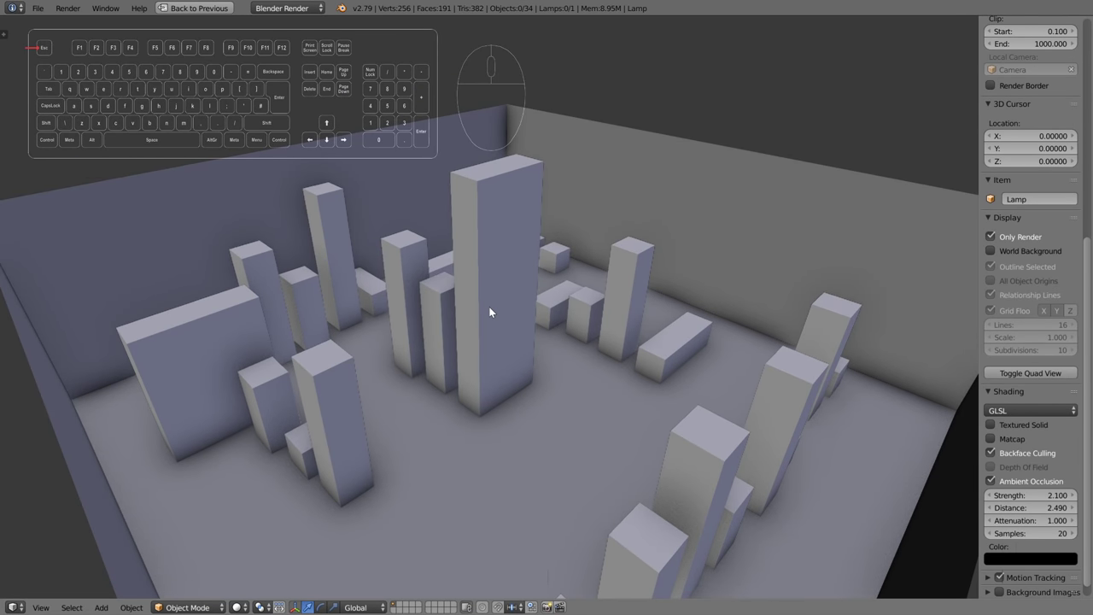
key("shift")
key("shift+f")
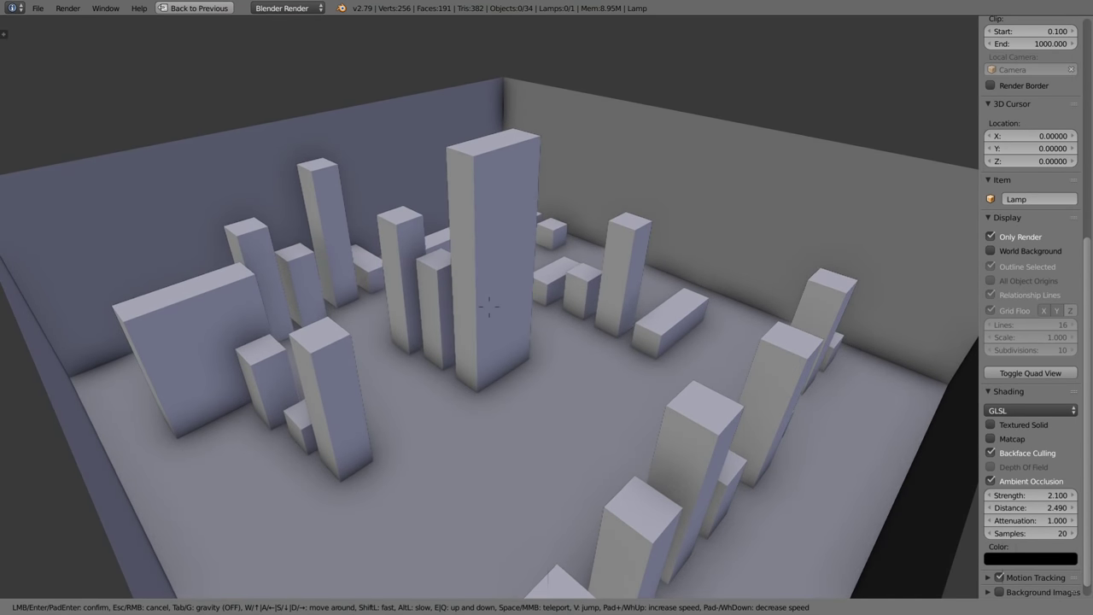
key("Escape")
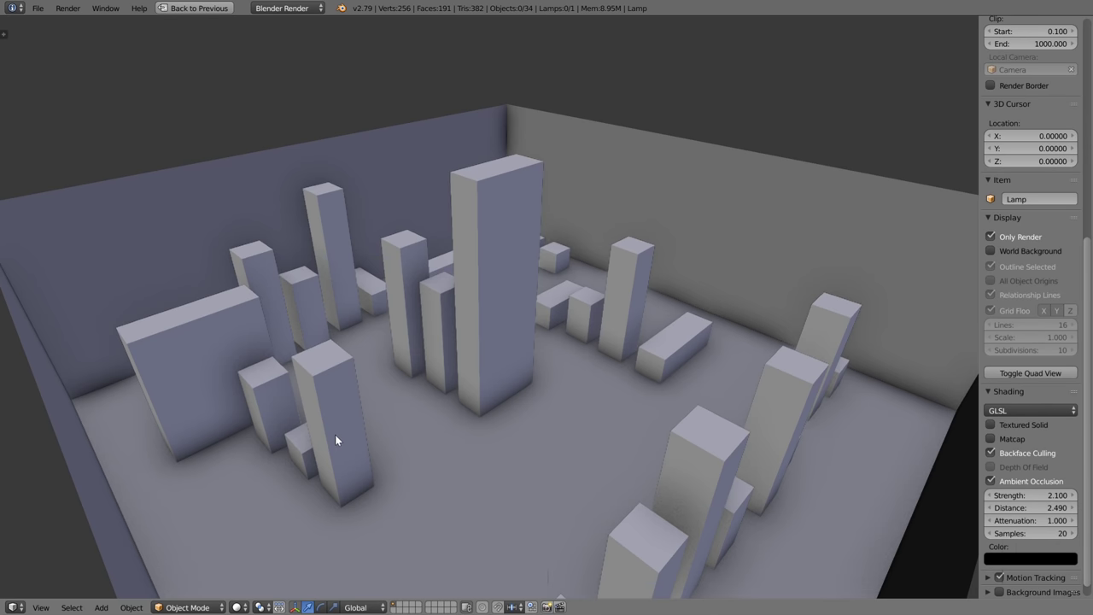
Start Walk Navigation in the block scene and move forwards, backwards and sideways above the towers
key("shift+f")
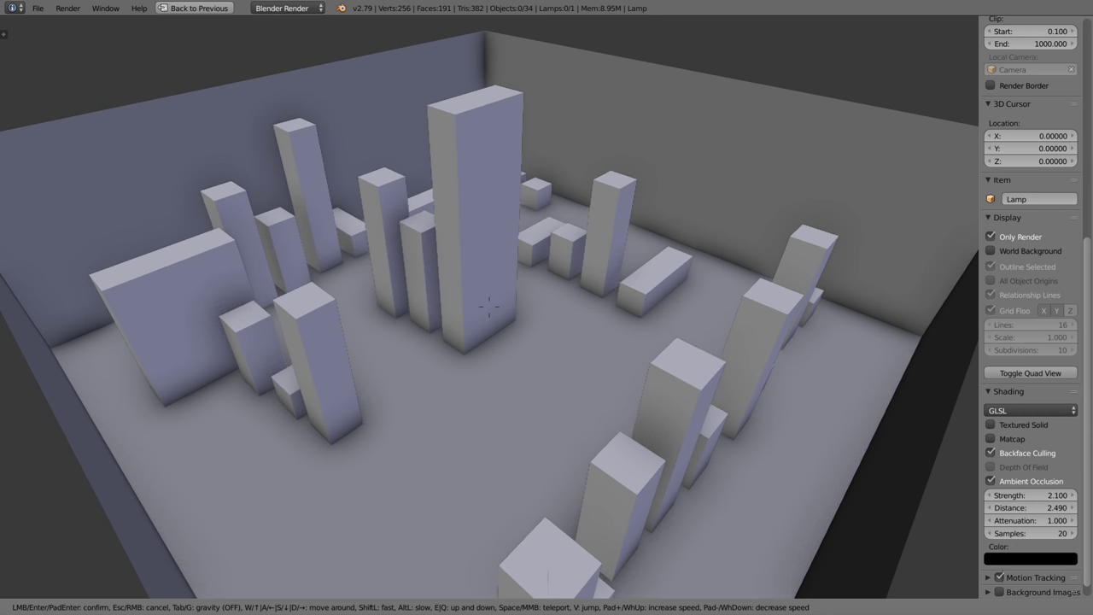
key("w")
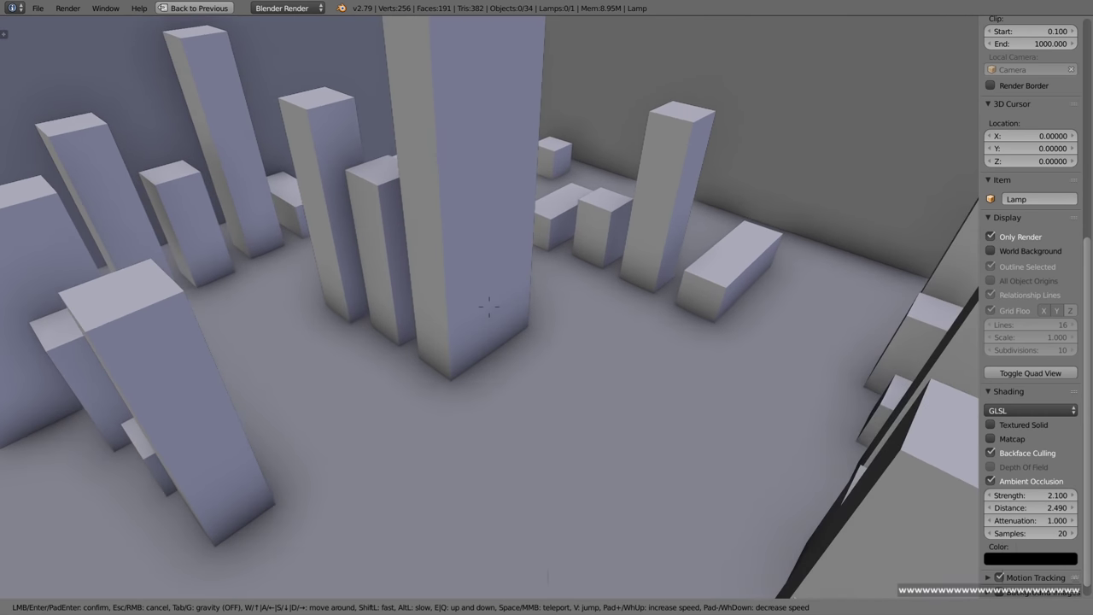
key("s")
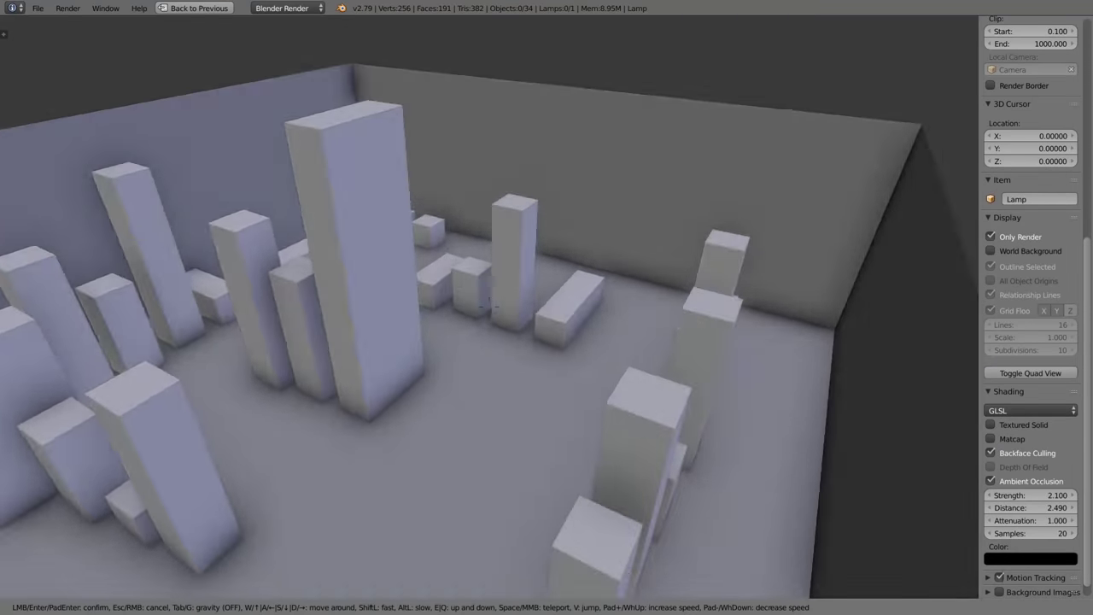
key("w")
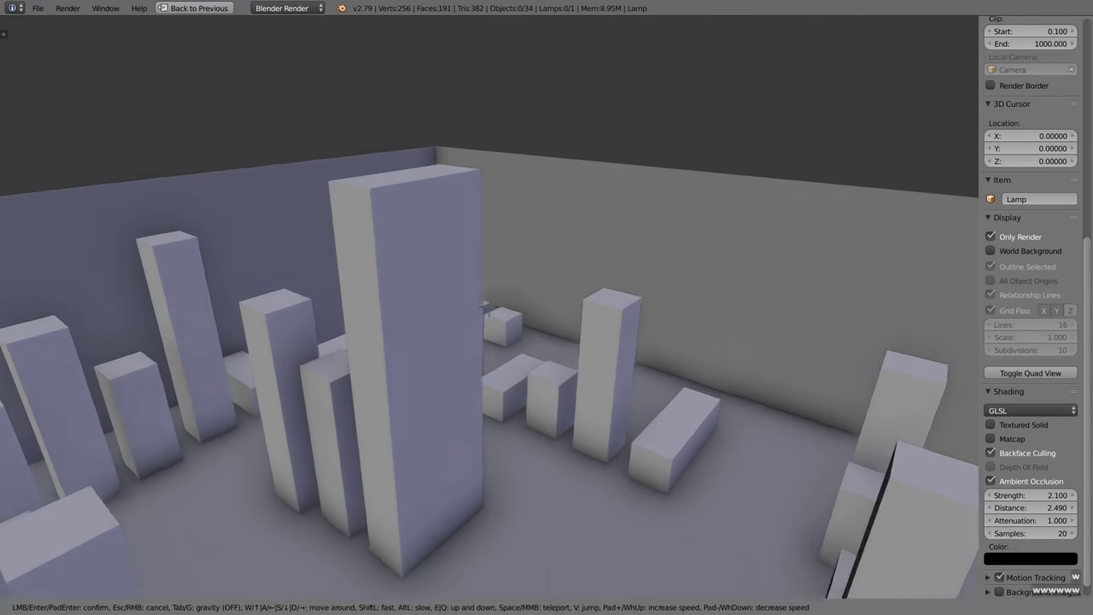
key("d")
key("s")
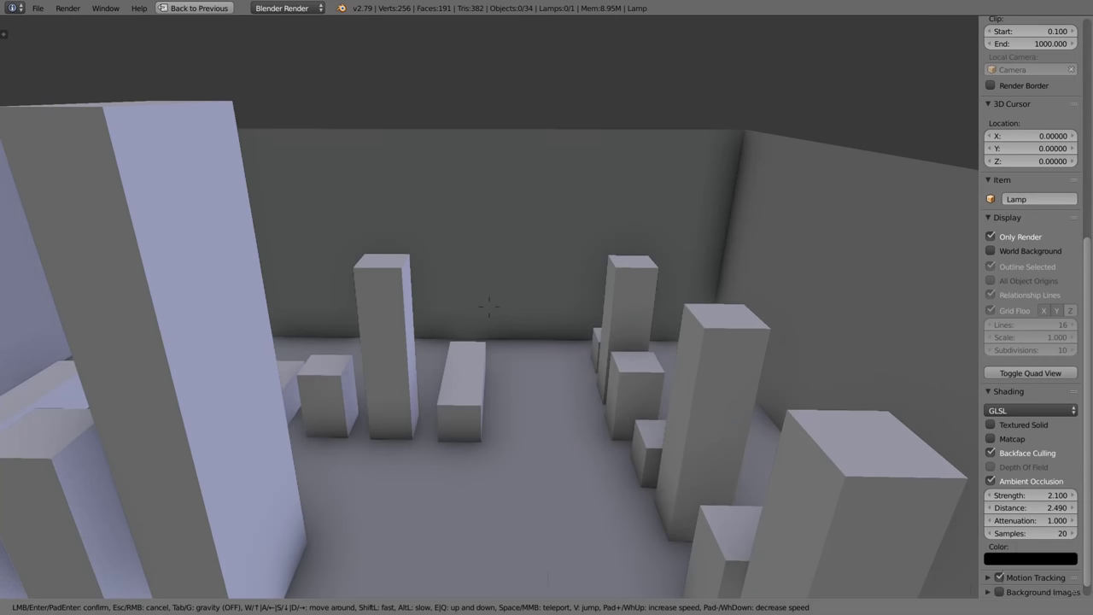
Turn on gravity in Walk Navigation, walk between the blocks at ground level and accept the final viewpoint
key("Tab")
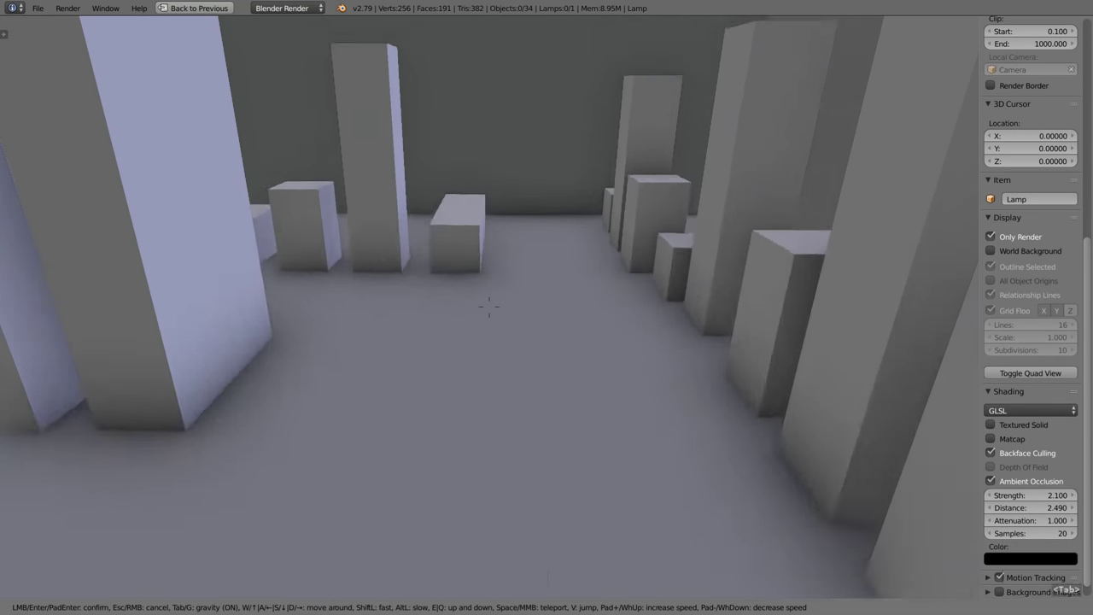
key("w")
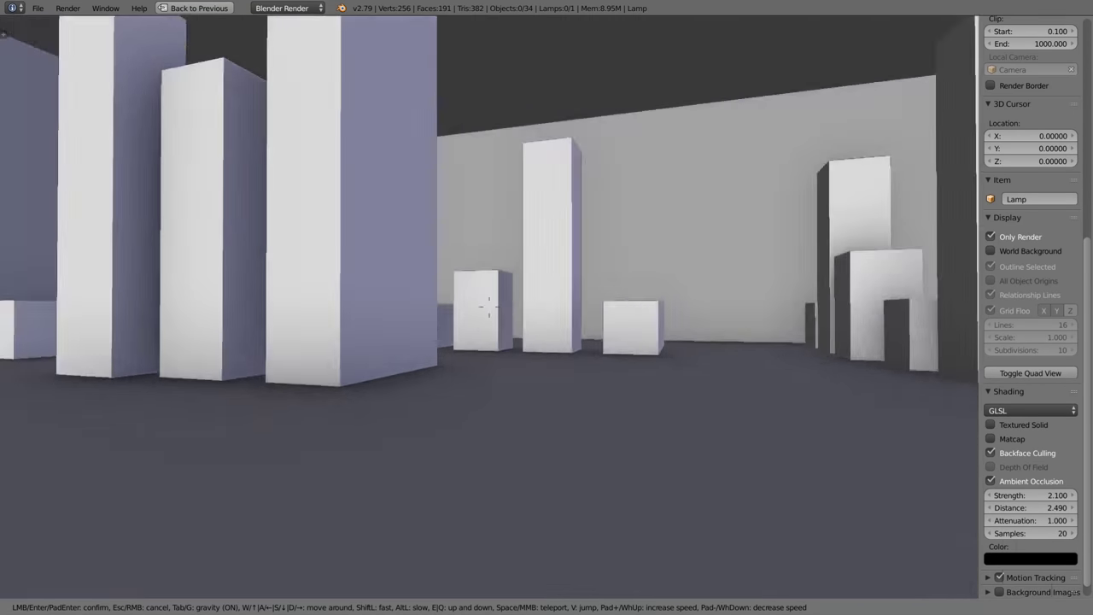
key("w")
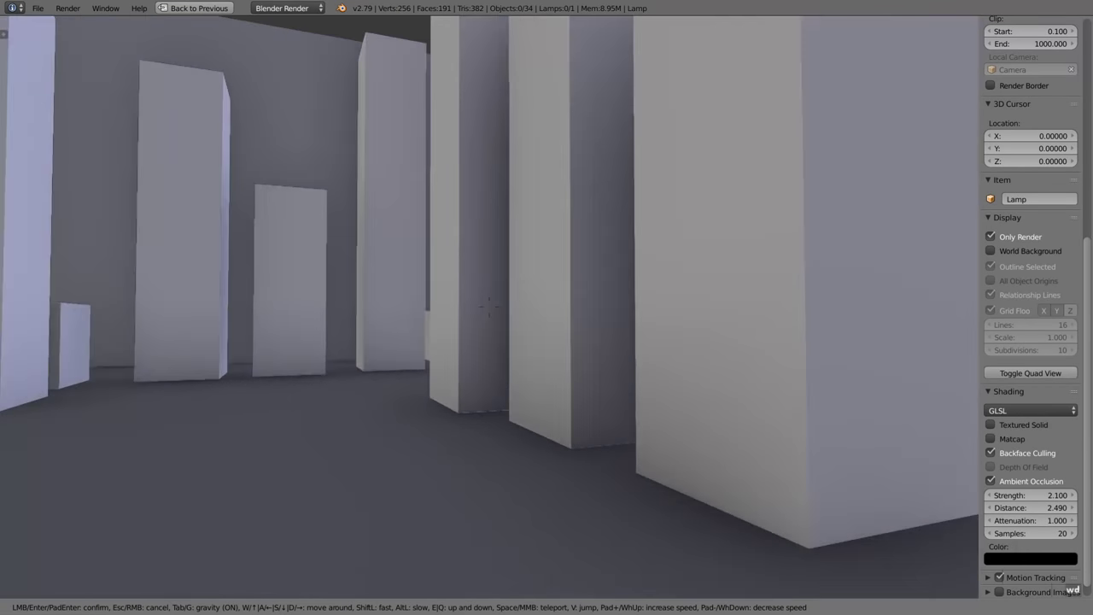
key("w")
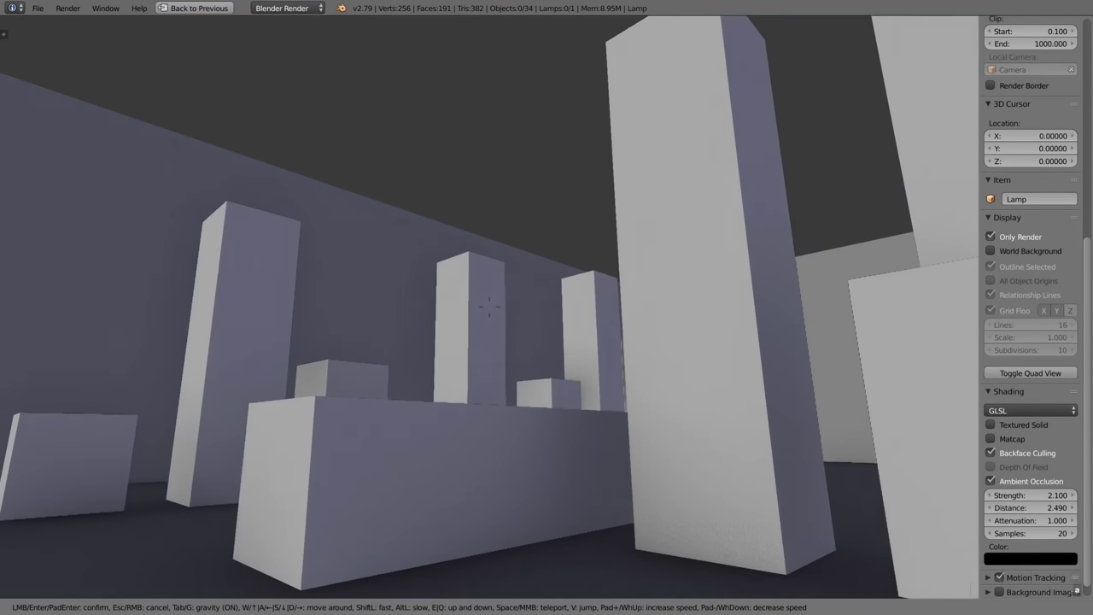
key("w")
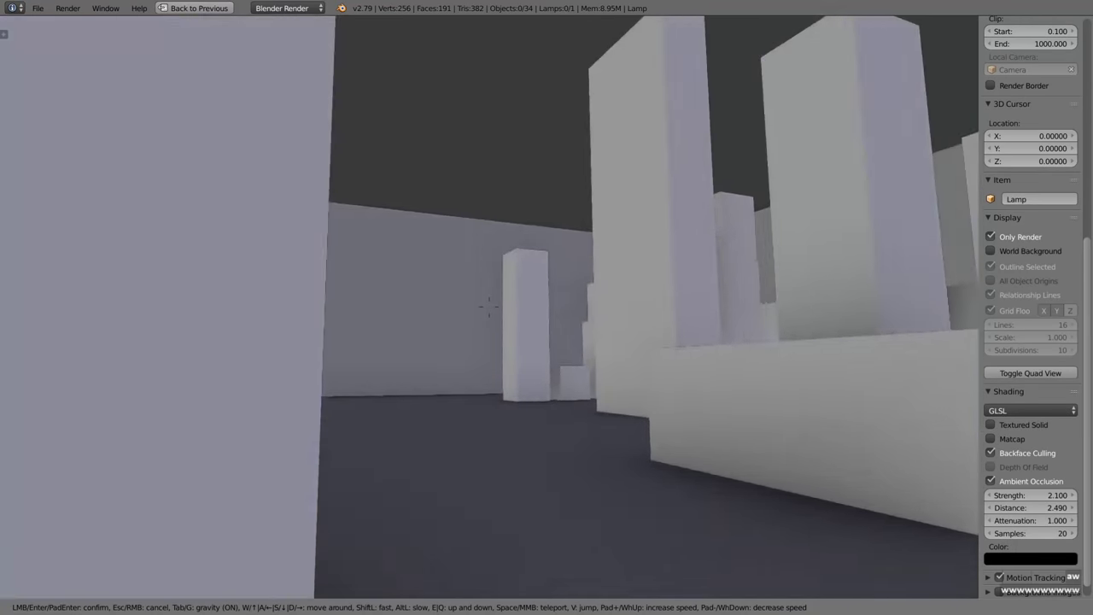
key("w")
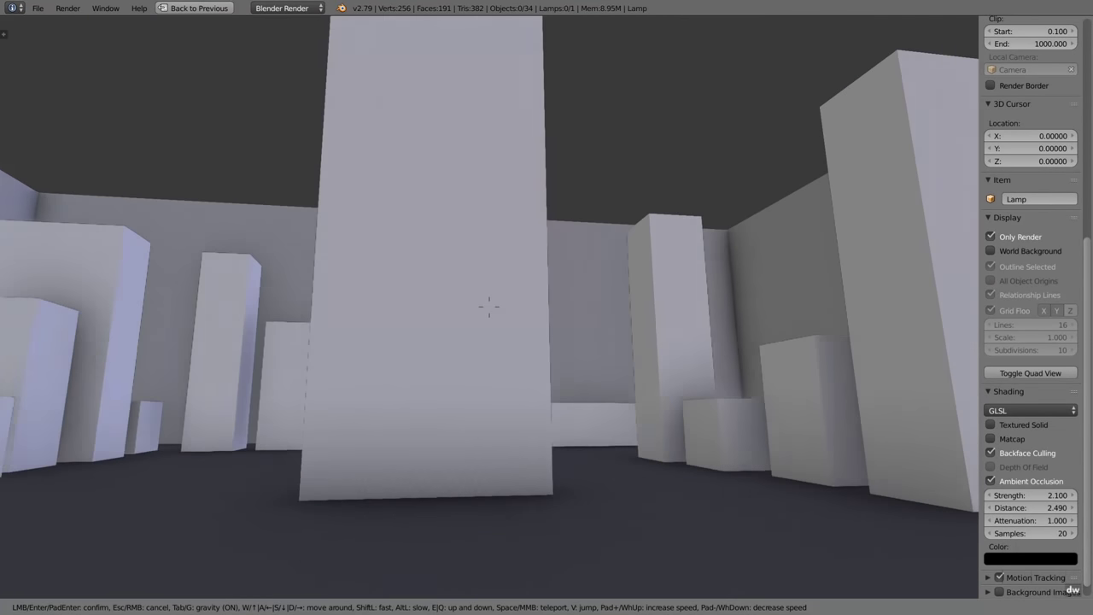
key("w")
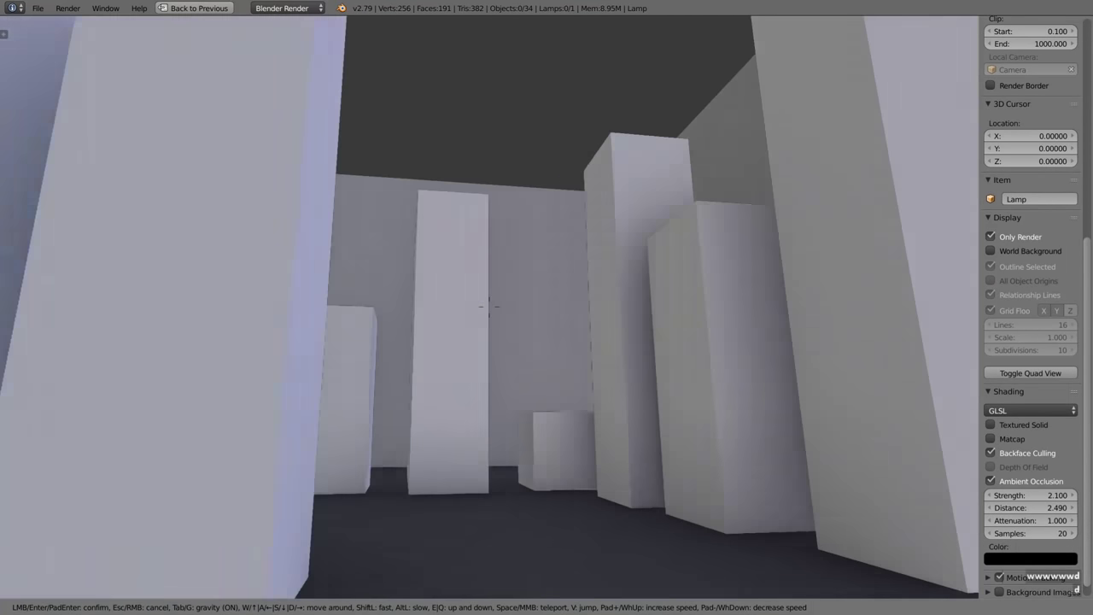
key("w")
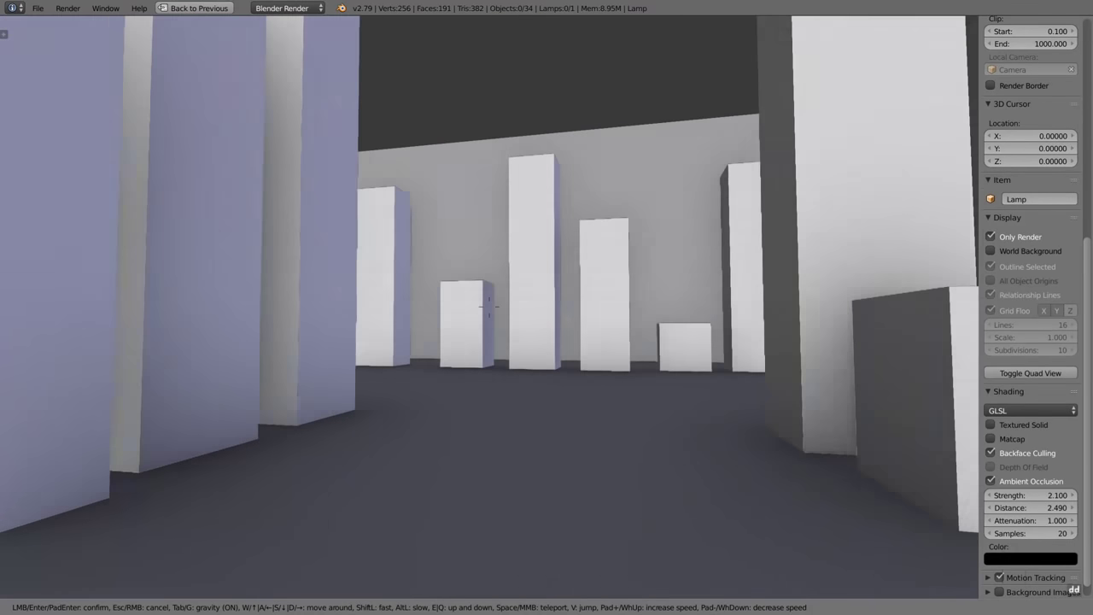
key("w")
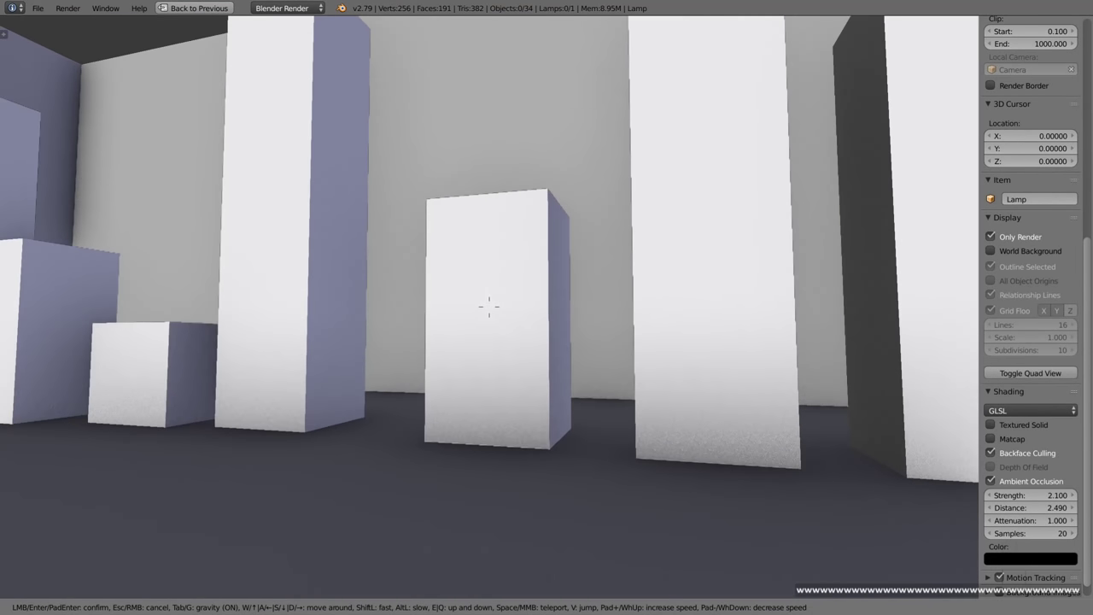
left_click(490, 306)
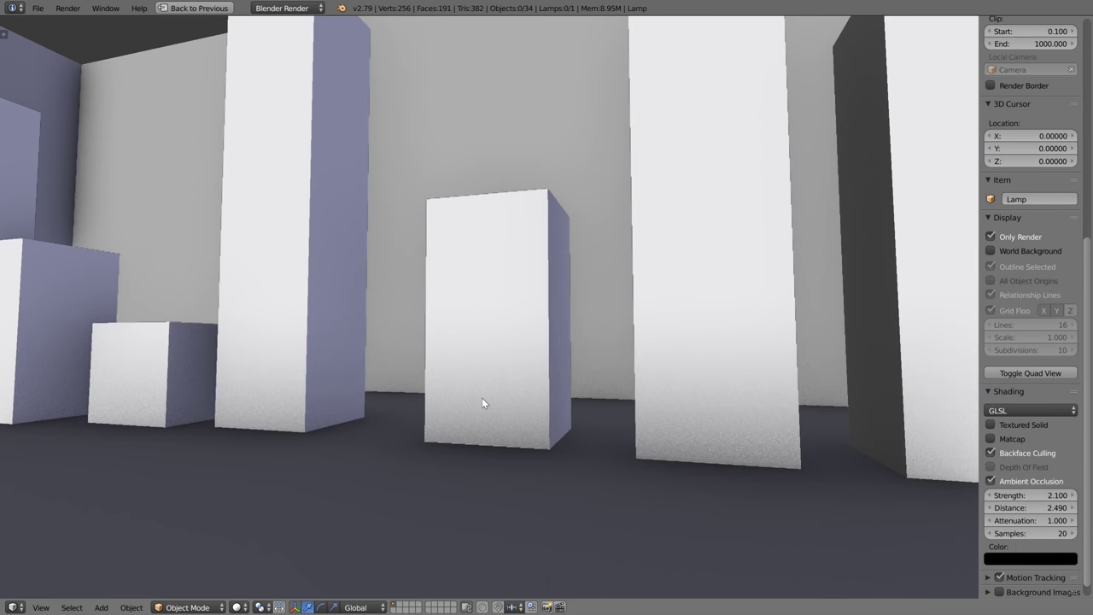
key("shift+f")
key("w")
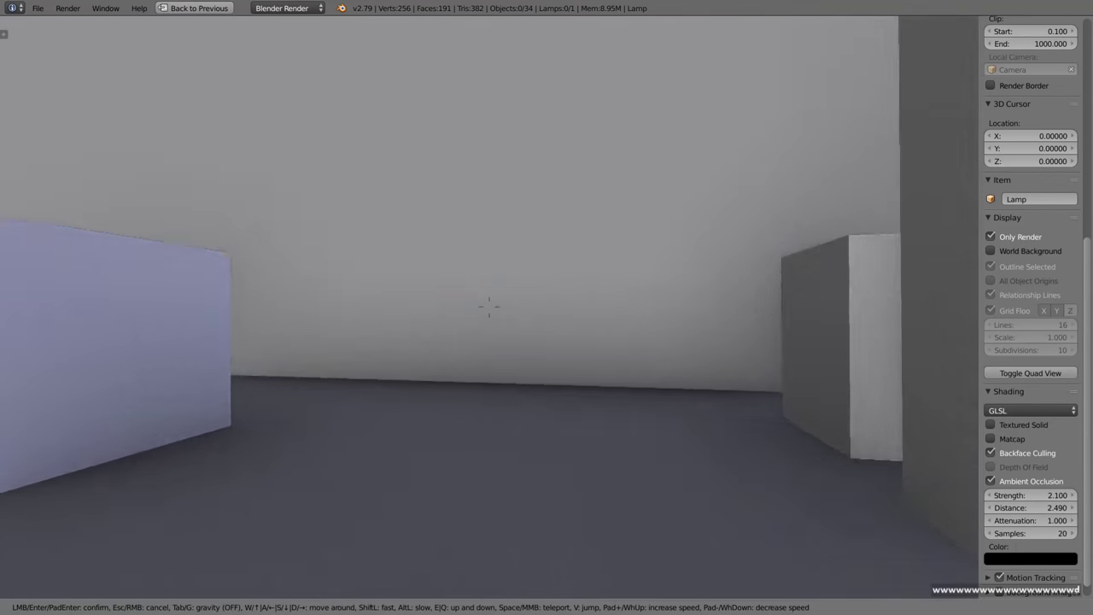
right_click(491, 312)
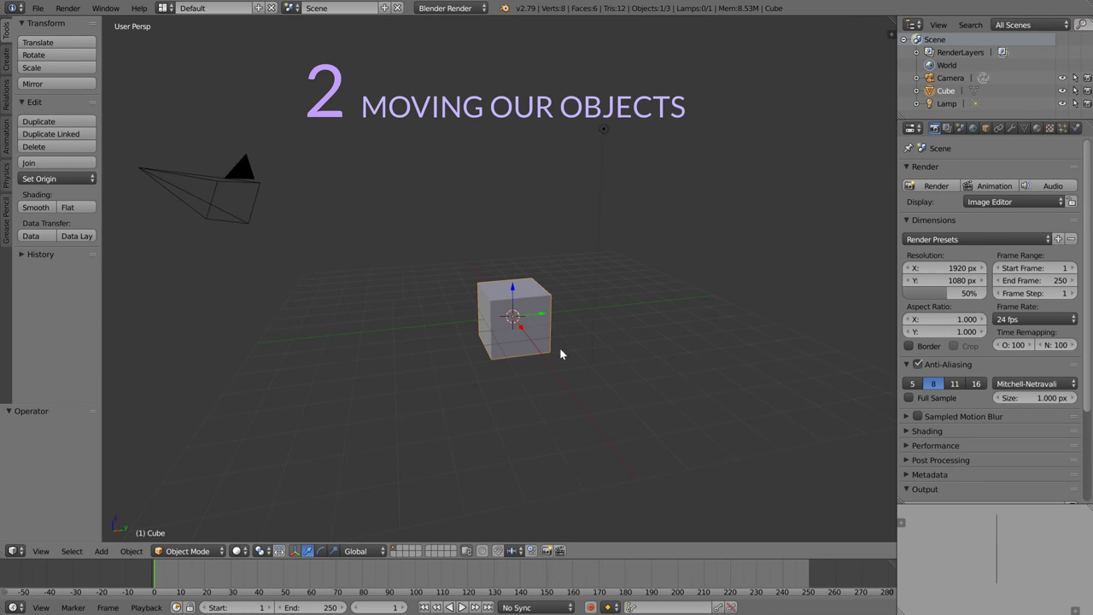
Select the camera, the lamp and finally the cube, one after another, and view the cube from another side
right_click(243, 172)
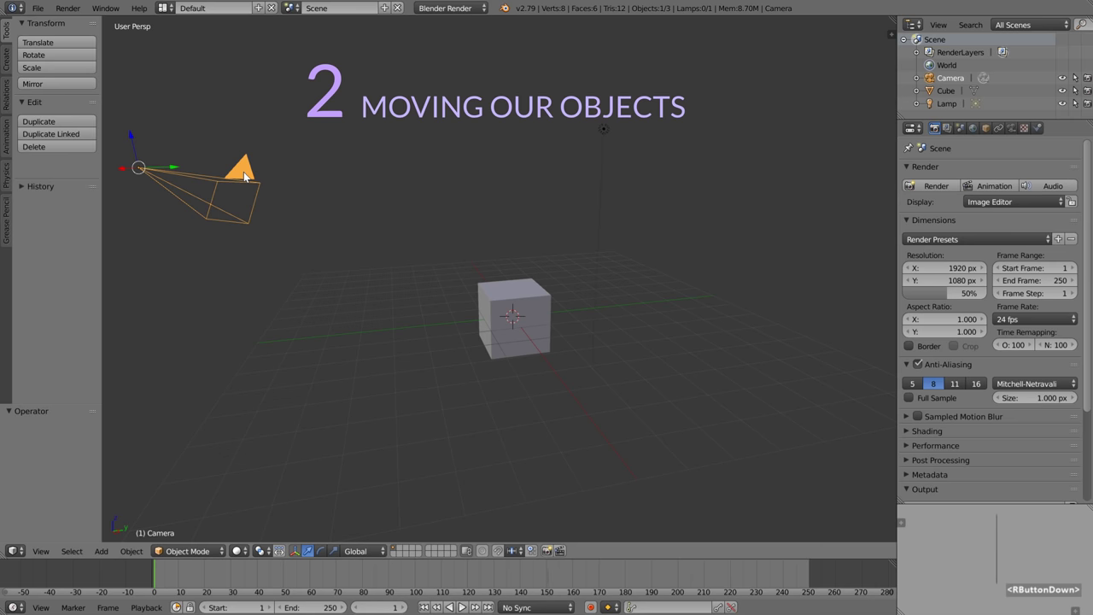
right_click(607, 126)
right_click(525, 300)
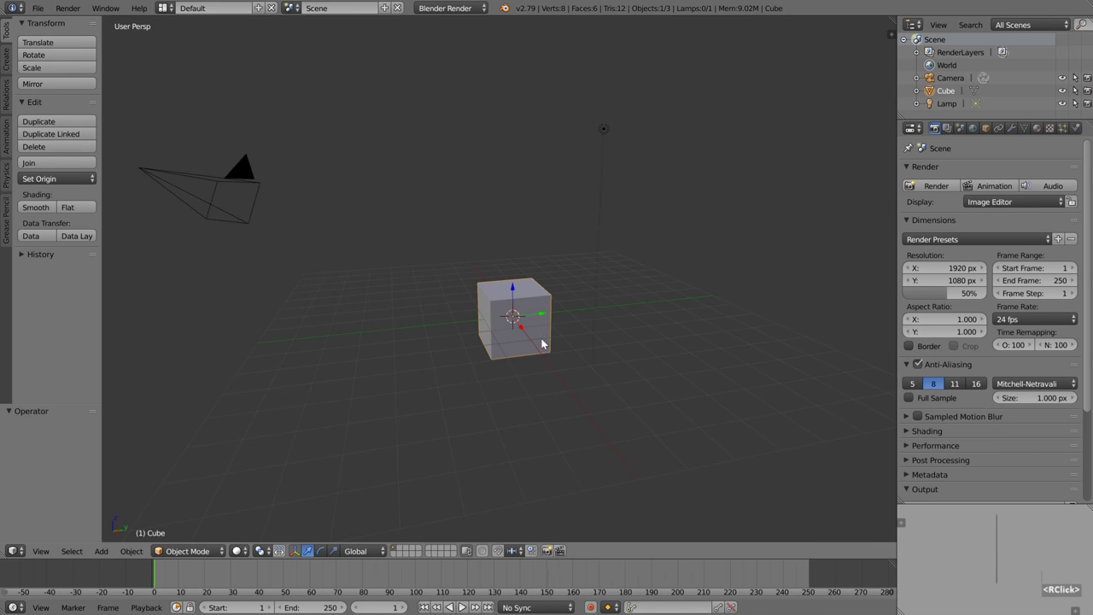
mouse_move(519, 348)
middle_mouse_down()
mouse_move(482, 351)
mouse_move(504, 339)
middle_mouse_up()
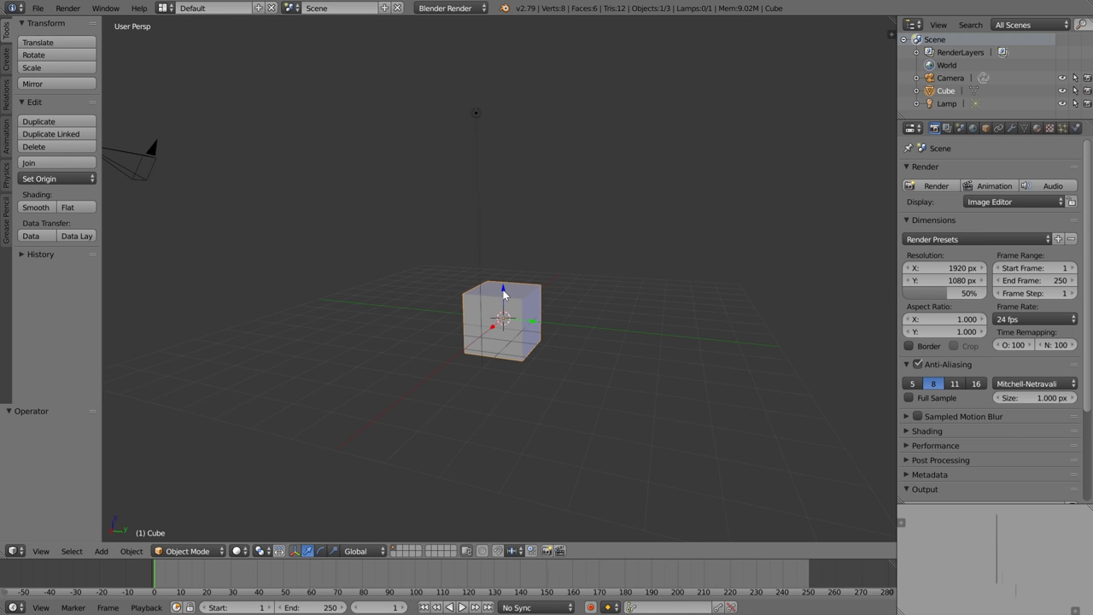
Raise the cube about 3.62 units along Z and add a plane at the 3D cursor below it
left_click_drag(504, 291, 500, 181)
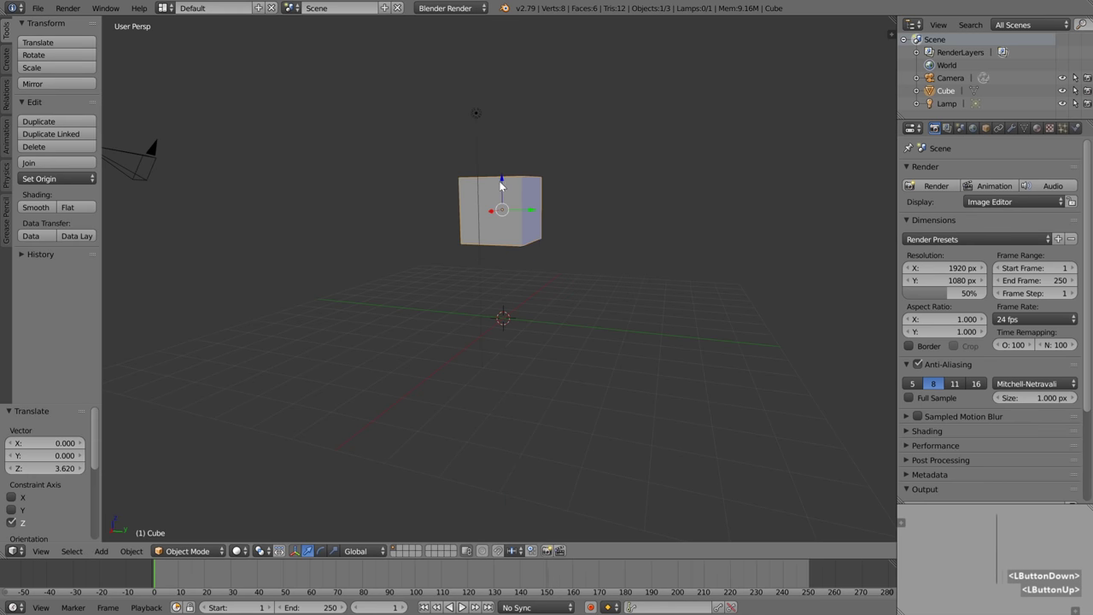
middle_click_drag(501, 228, 498, 261)
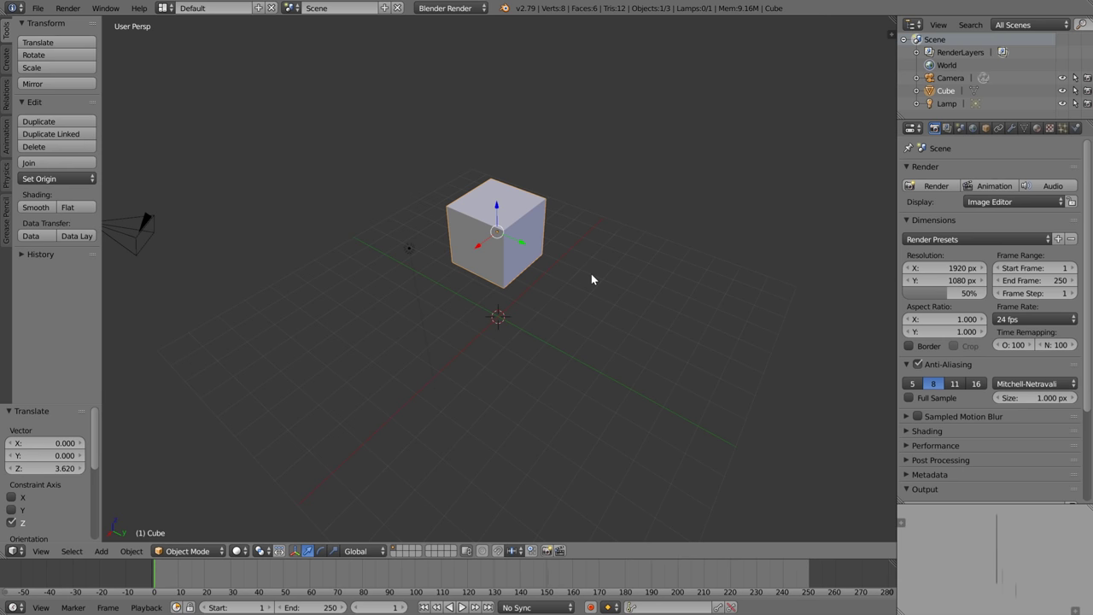
left_click(101, 552)
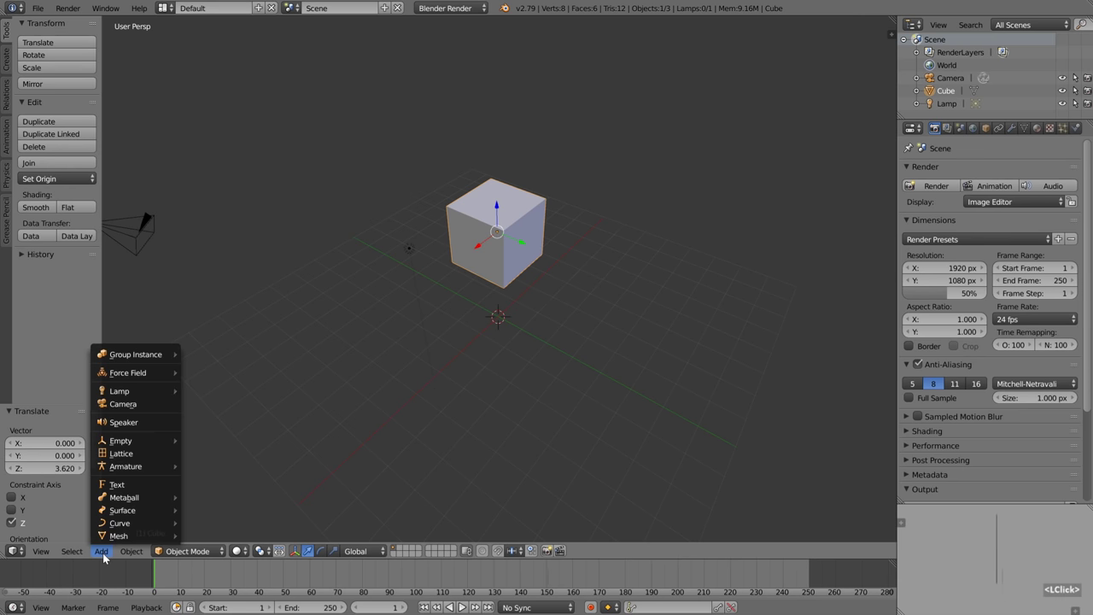
mouse_move(120, 537)
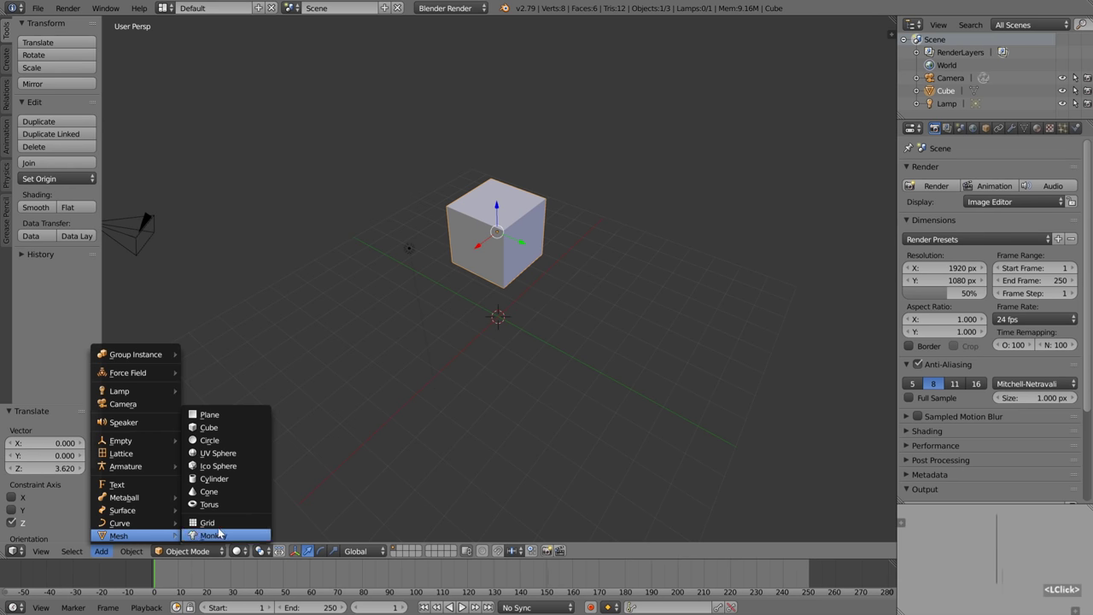
left_click(234, 417)
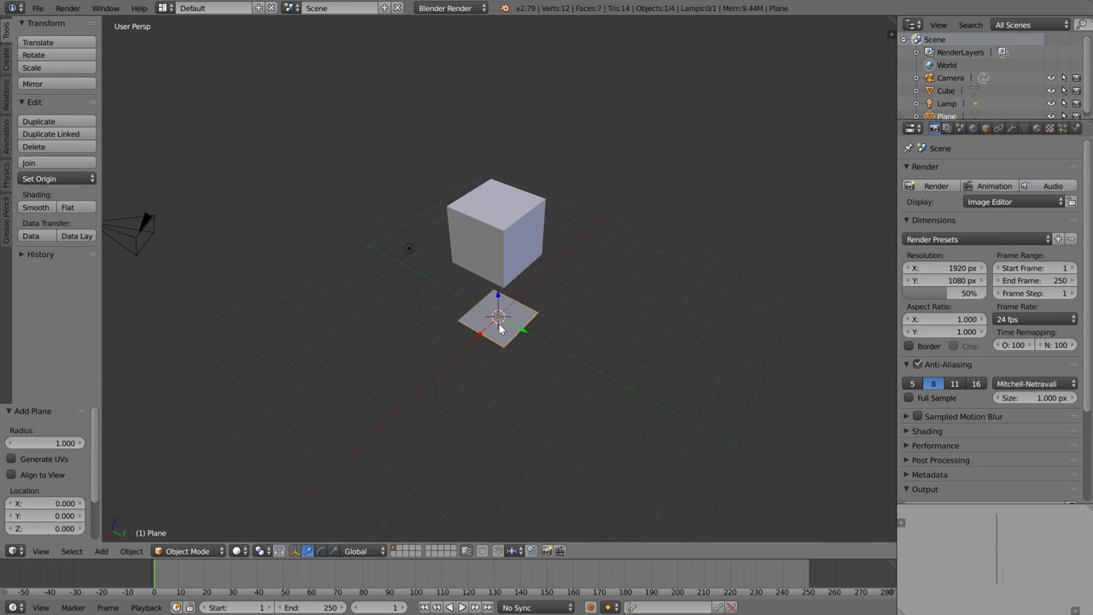
Place the 3D cursor at several spots around the plane, finishing in the empty space in front of it
scroll(498, 329, "up", 4)
middle_click_drag(488, 379, 504, 302, "shift")
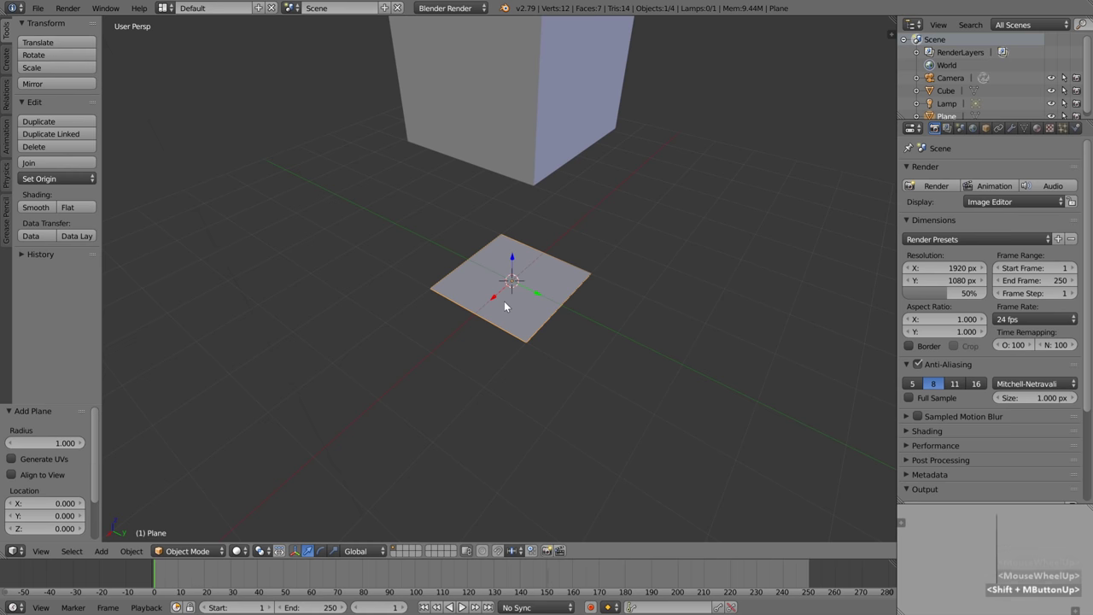
left_click(513, 377)
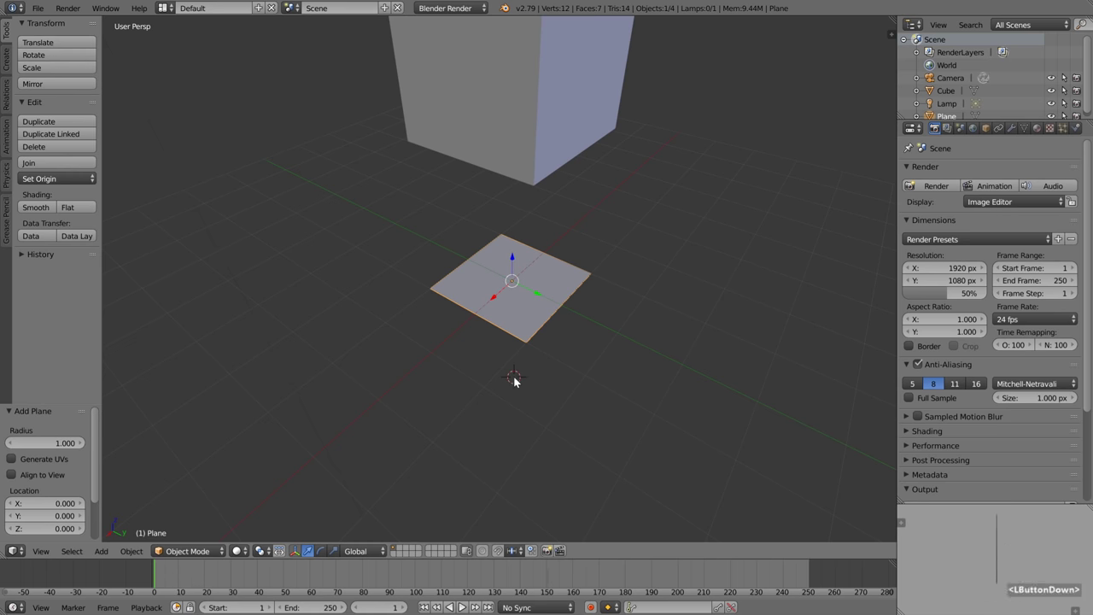
left_click(309, 184)
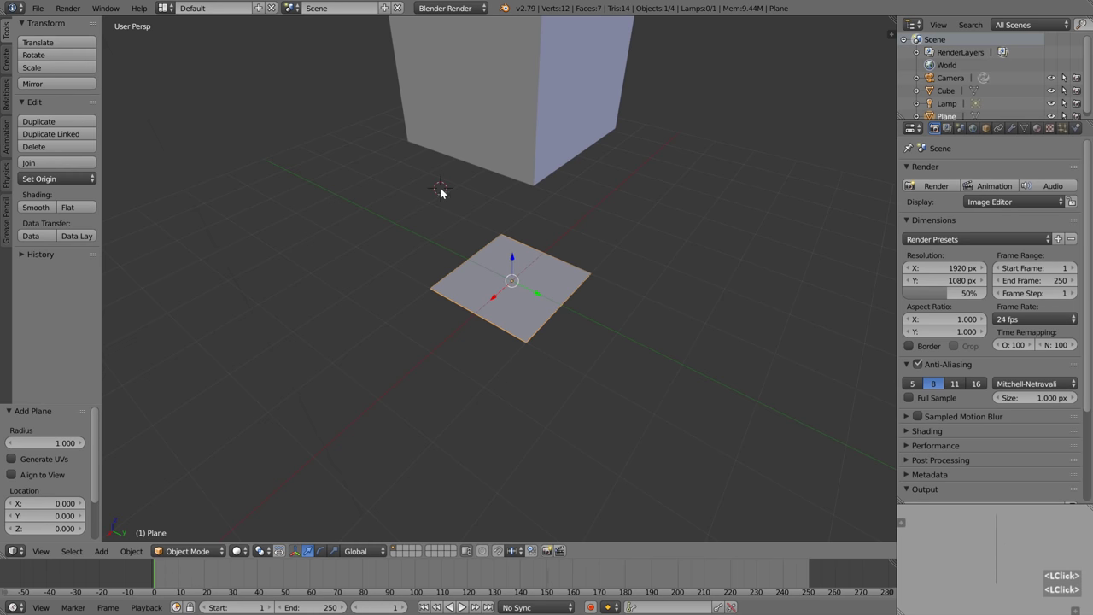
left_click(438, 452)
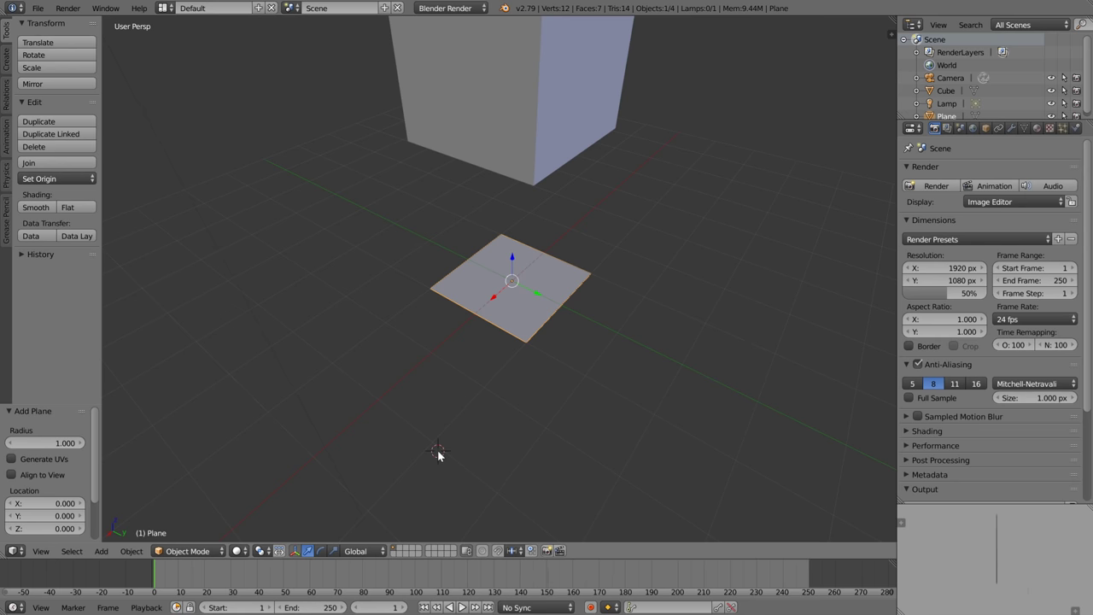
Show the 3D view properties and set the 3D cursor's X, Y and Z location to 0
key("n")
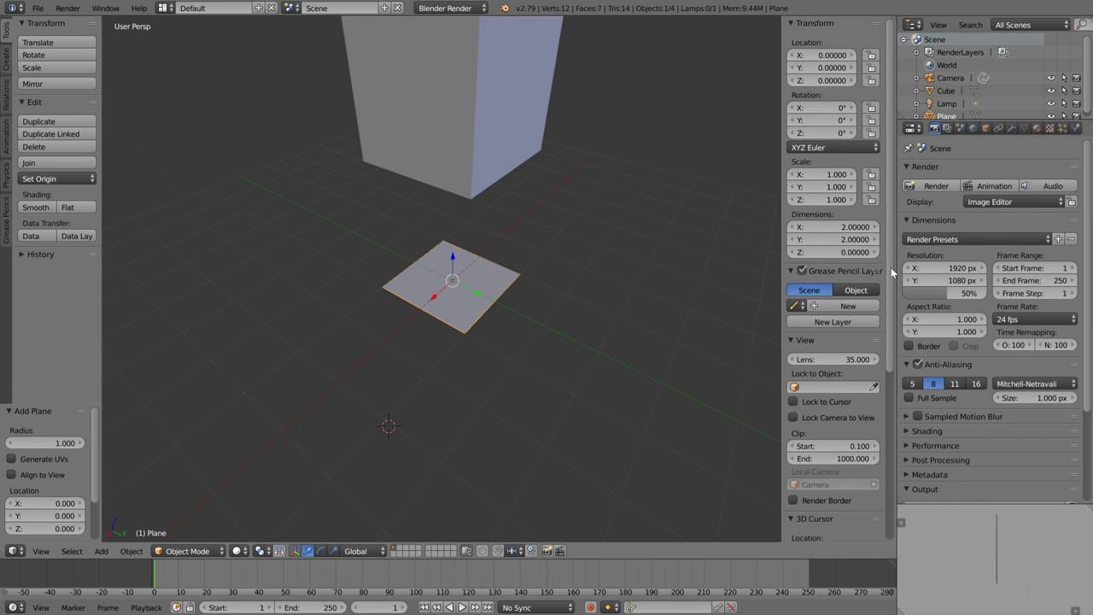
left_click_drag(890, 213, 887, 245)
scroll(833, 286, "up", 3)
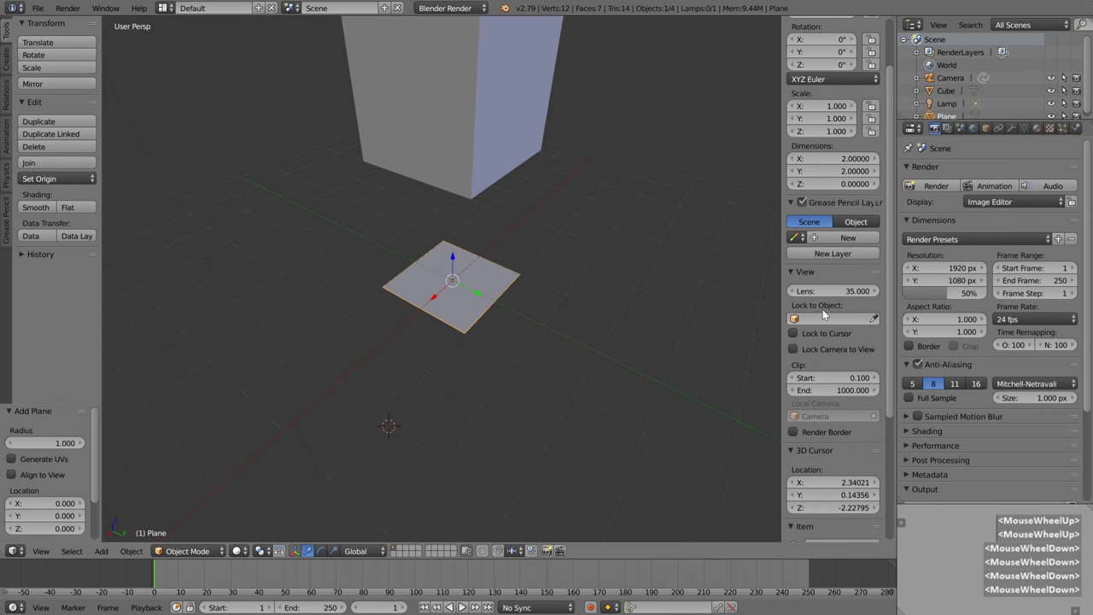
scroll(824, 312, "down", 4)
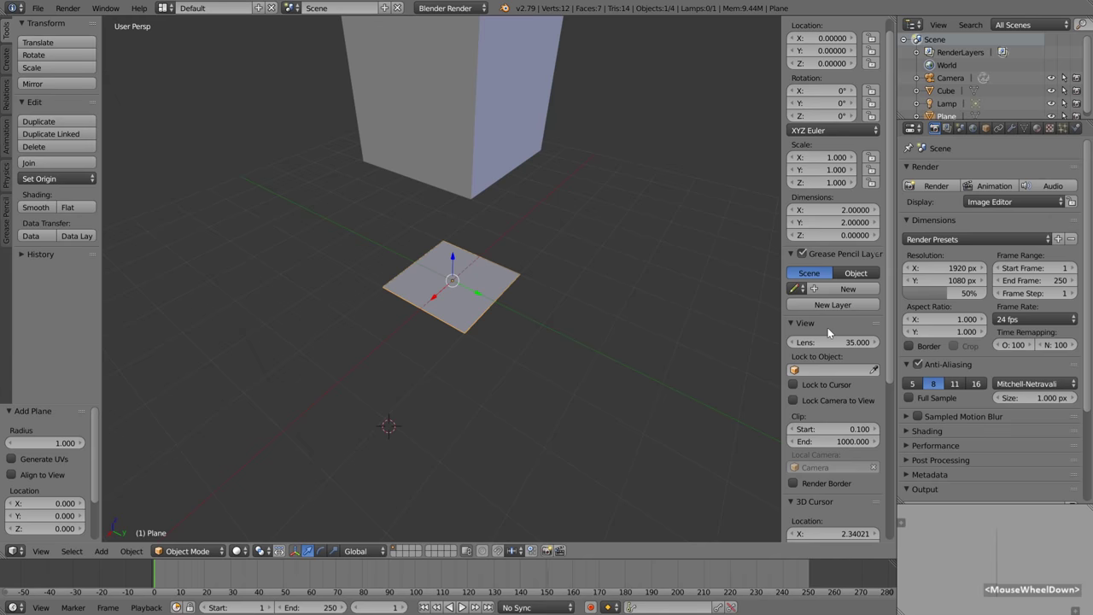
scroll(832, 426, "down", 2)
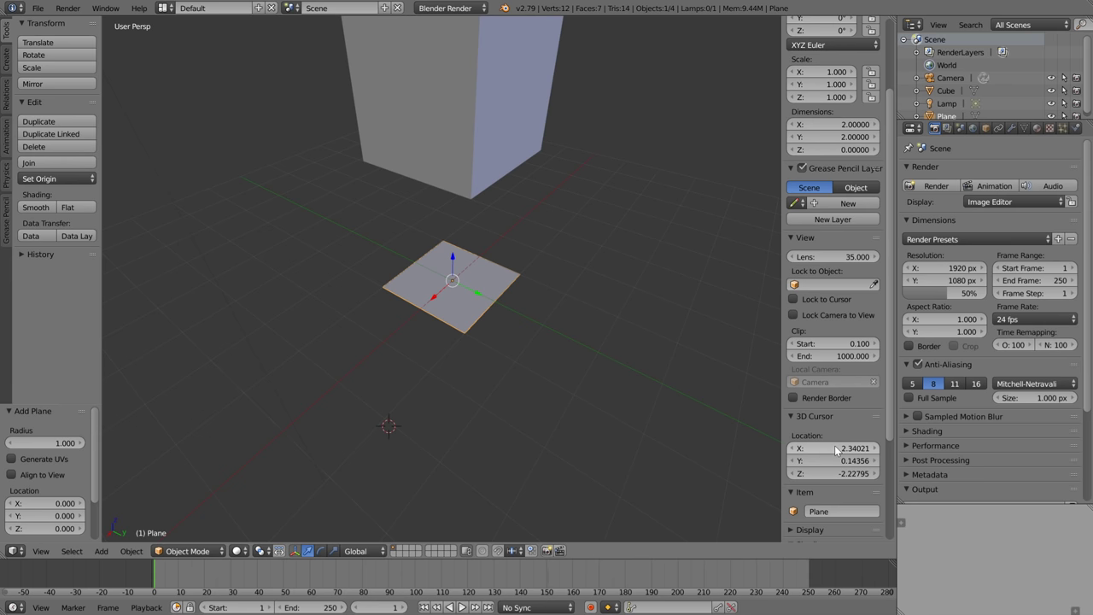
left_click_drag(834, 445, 835, 473)
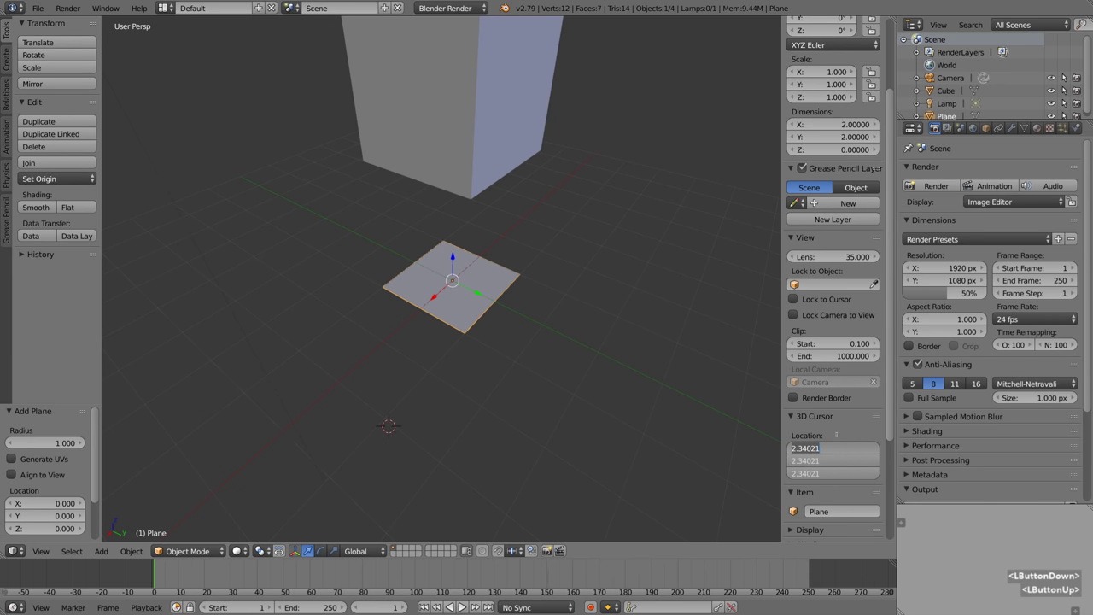
type("0")
key("Return")
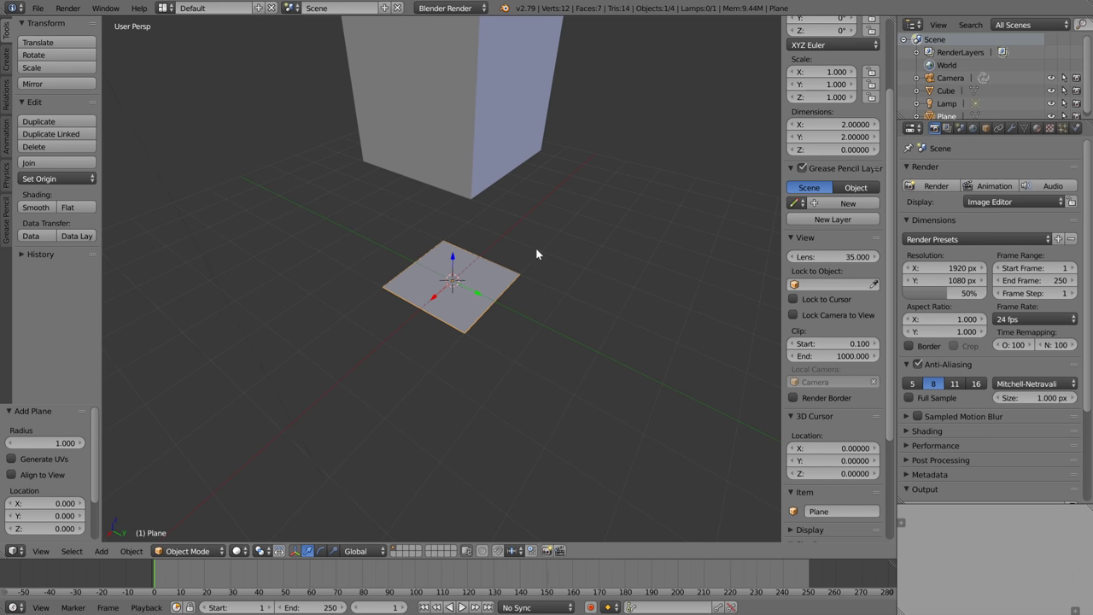
Place the 3D cursor beyond the first plane at about X -3.28, Y 2.33, Z 1.32 and add a second plane there
left_click(640, 192)
left_click(109, 551)
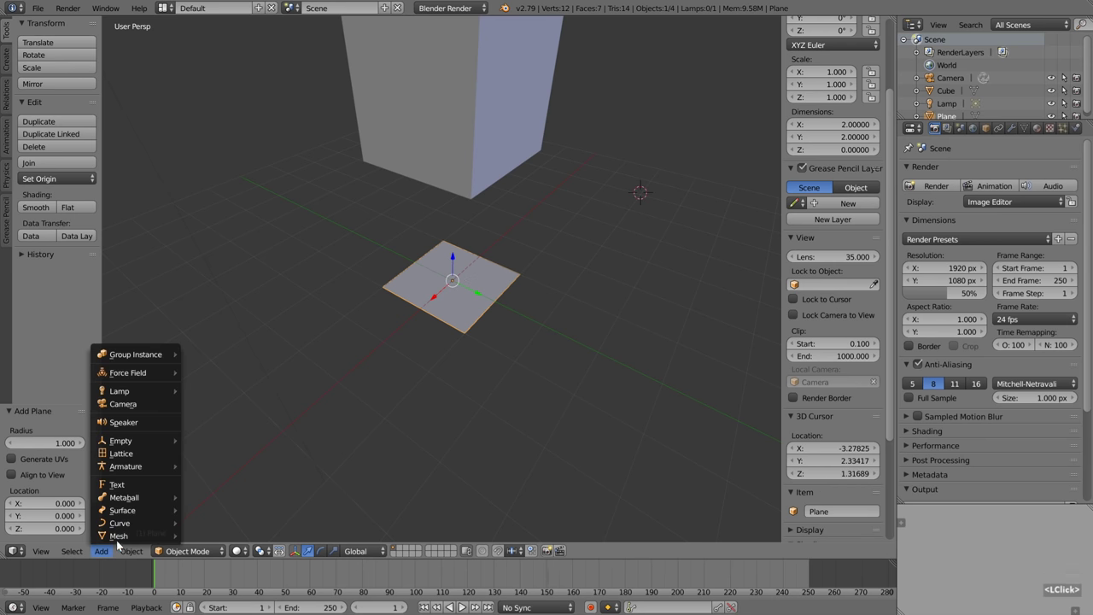
mouse_move(128, 531)
left_click(223, 429)
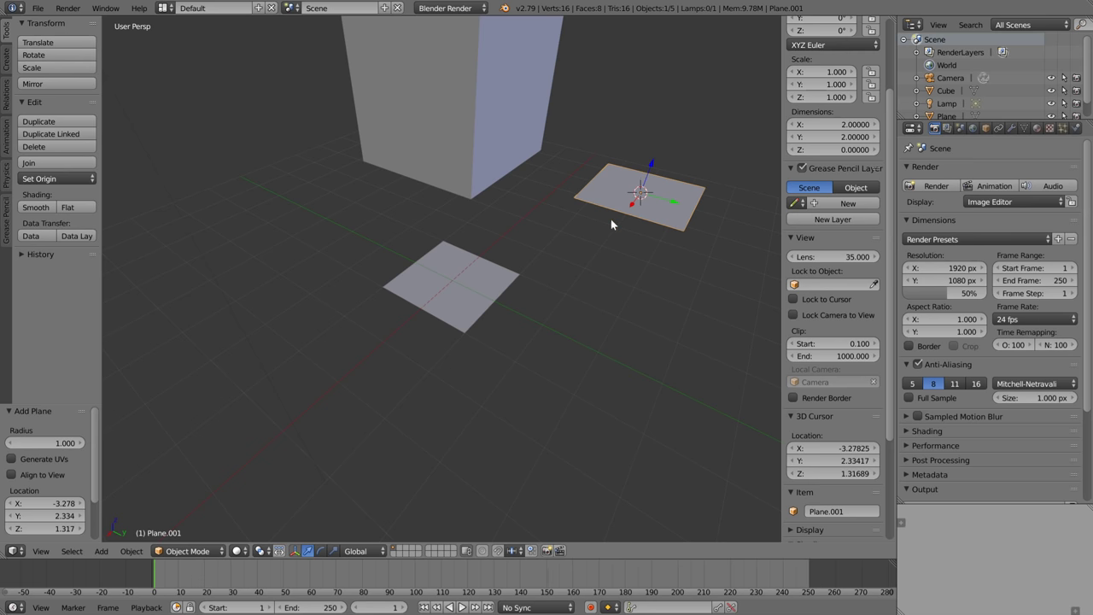
Set the second plane's X, Y and Z location to 0
scroll(839, 227, "up", 6)
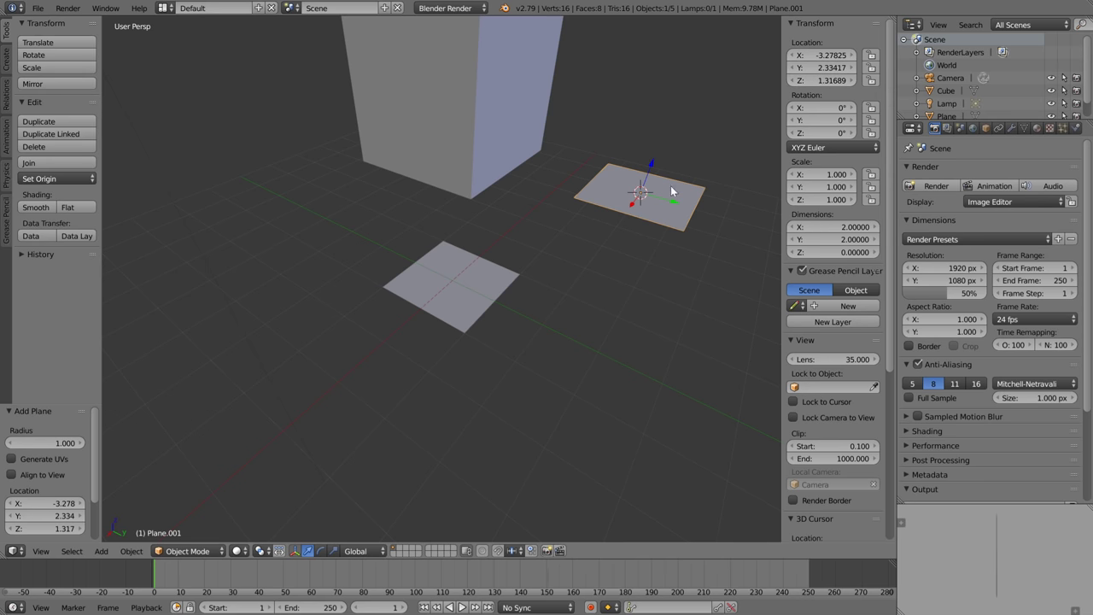
left_click_drag(820, 54, 820, 80)
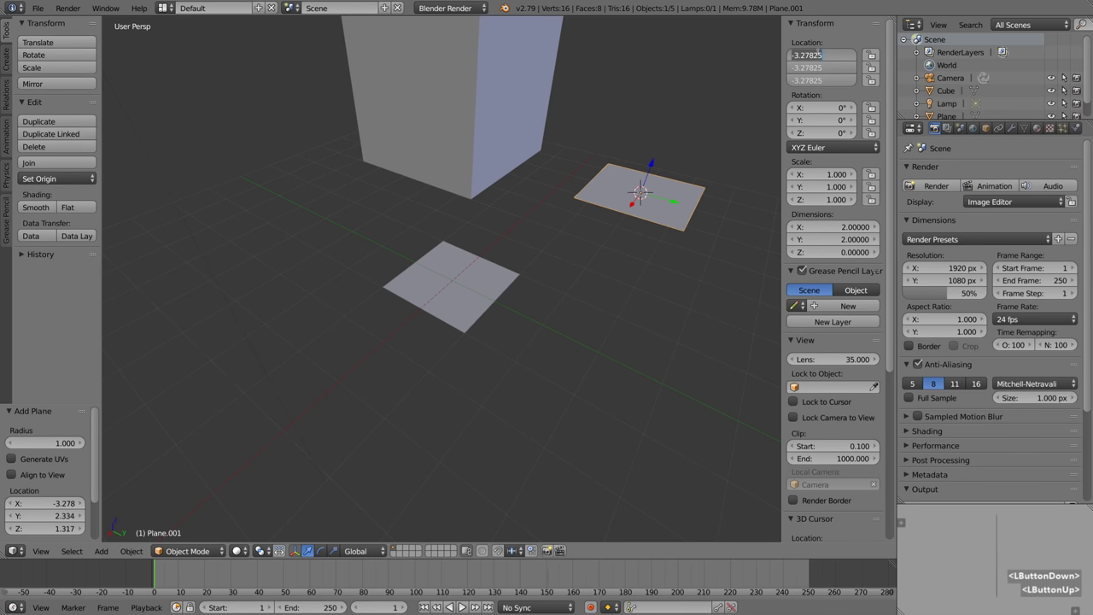
type("0")
key("Return")
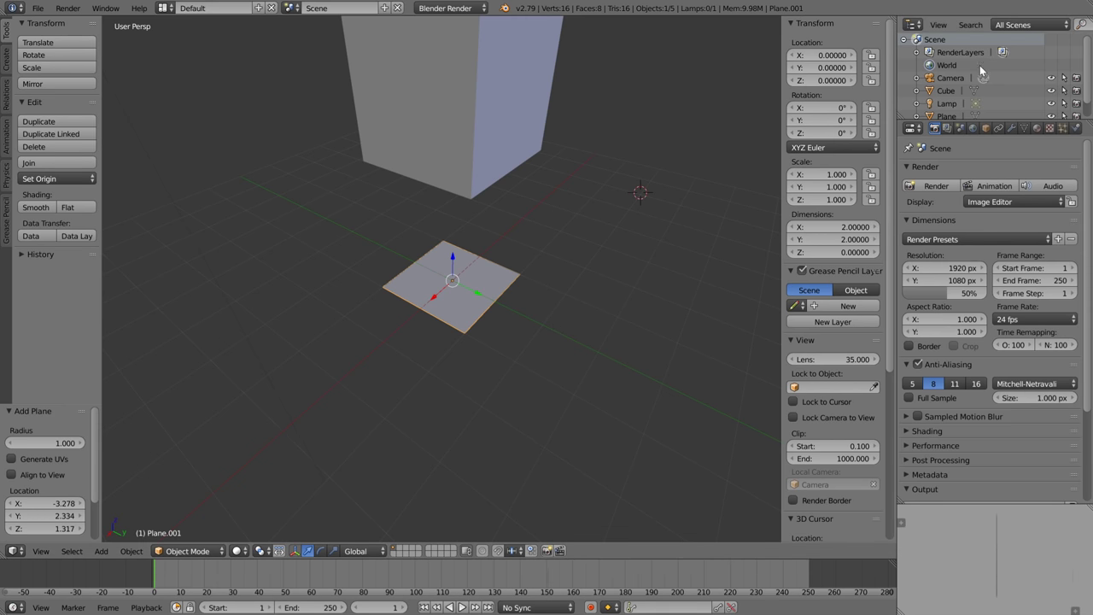
Find the duplicate Plane.001 in the scene's object list and delete it
scroll(982, 79, "down", 3)
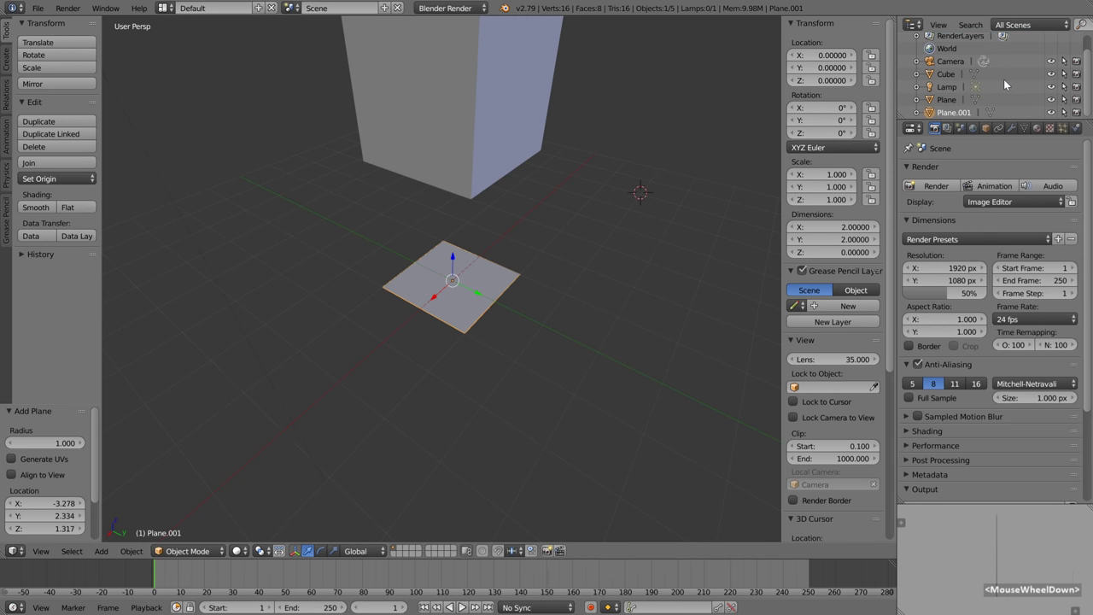
left_click(951, 108)
left_click(953, 111)
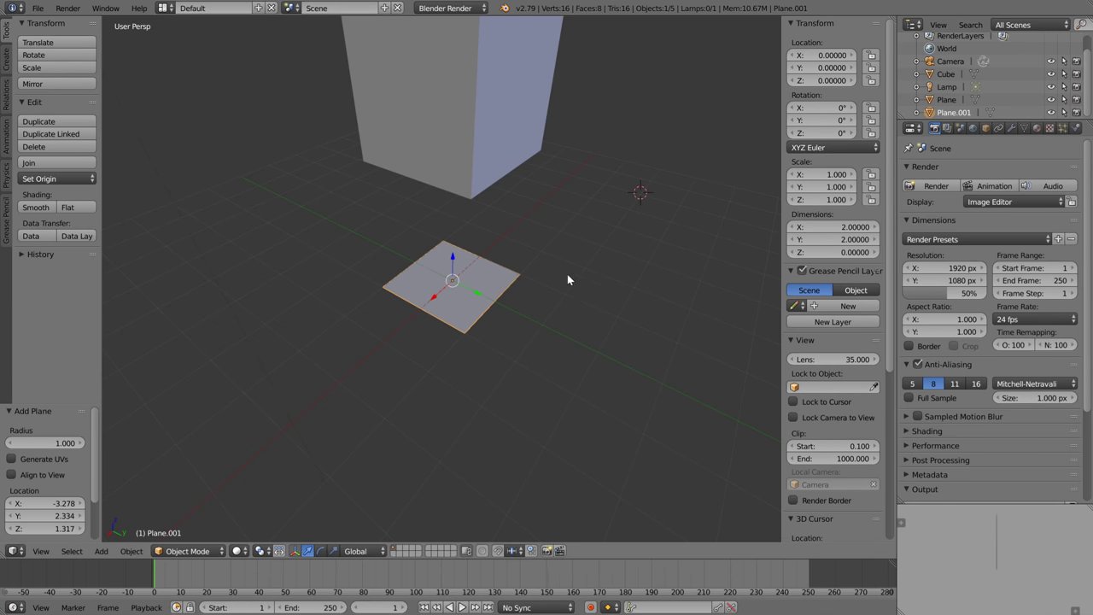
key("x")
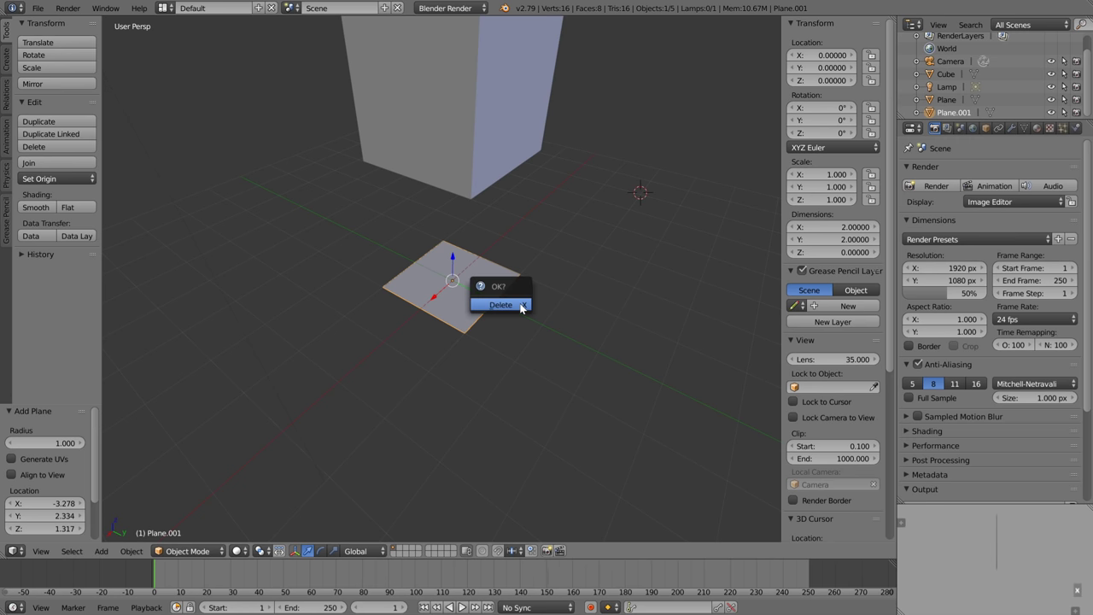
left_click(517, 301)
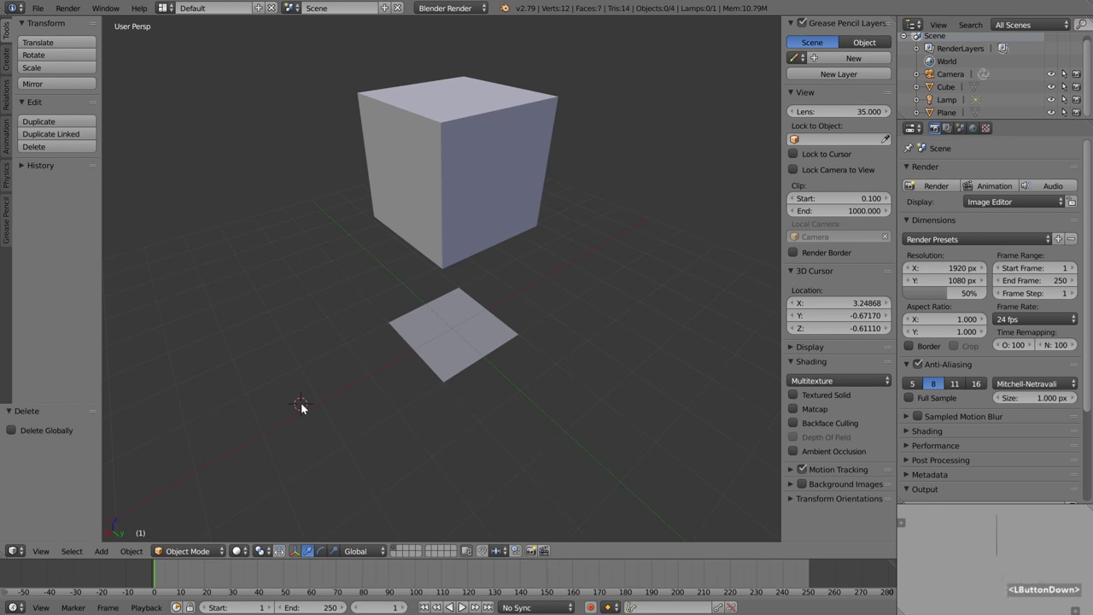
Reposition the 3D cursor at several empty spots around the cube and the plane
left_click(251, 212)
left_click(198, 288)
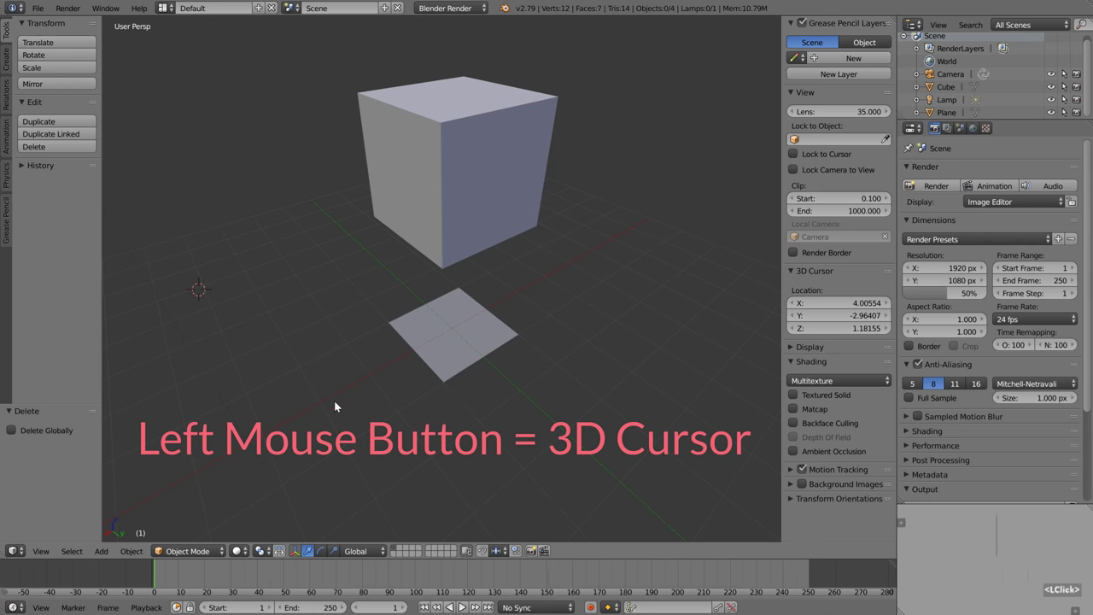
left_click(334, 400)
left_click(527, 404)
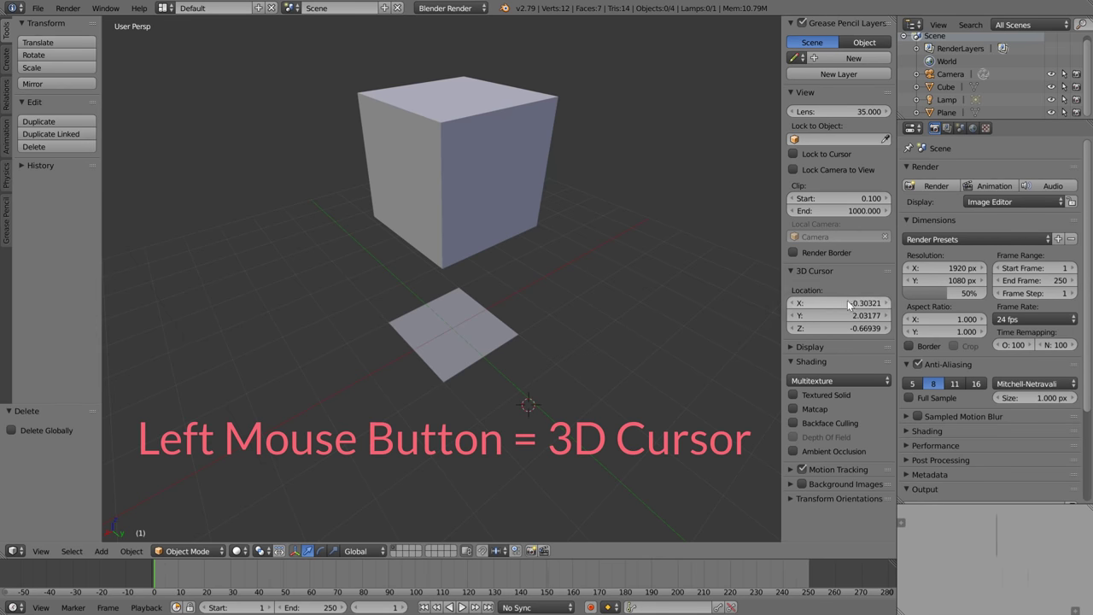
Return the 3D cursor to the world origin by setting all three location values to 0
mouse_move(846, 303)
left_mouse_down()
mouse_move(846, 328)
mouse_move(847, 301)
left_mouse_up()
type("0")
key("Return")
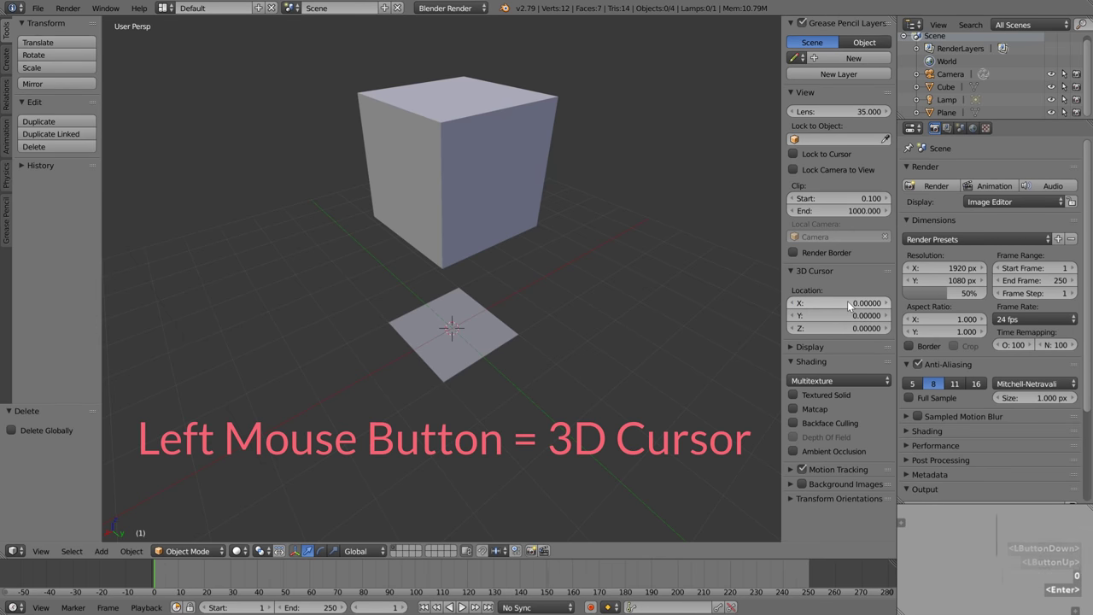
Select the cube and the plane alternately, ending with the plane selected
right_click(453, 168)
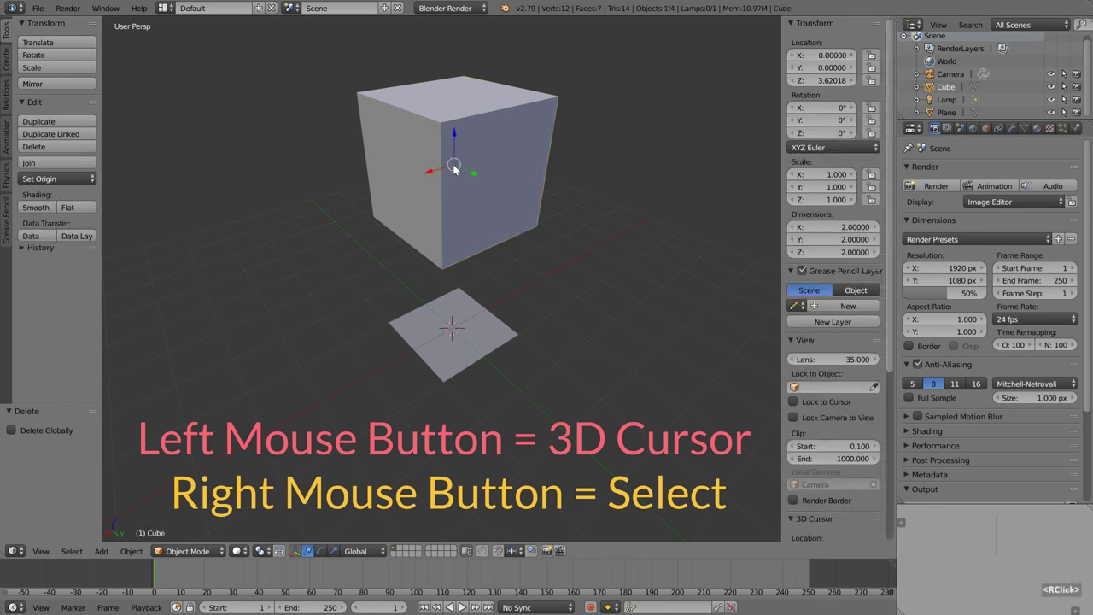
right_click(432, 317)
right_click(499, 188)
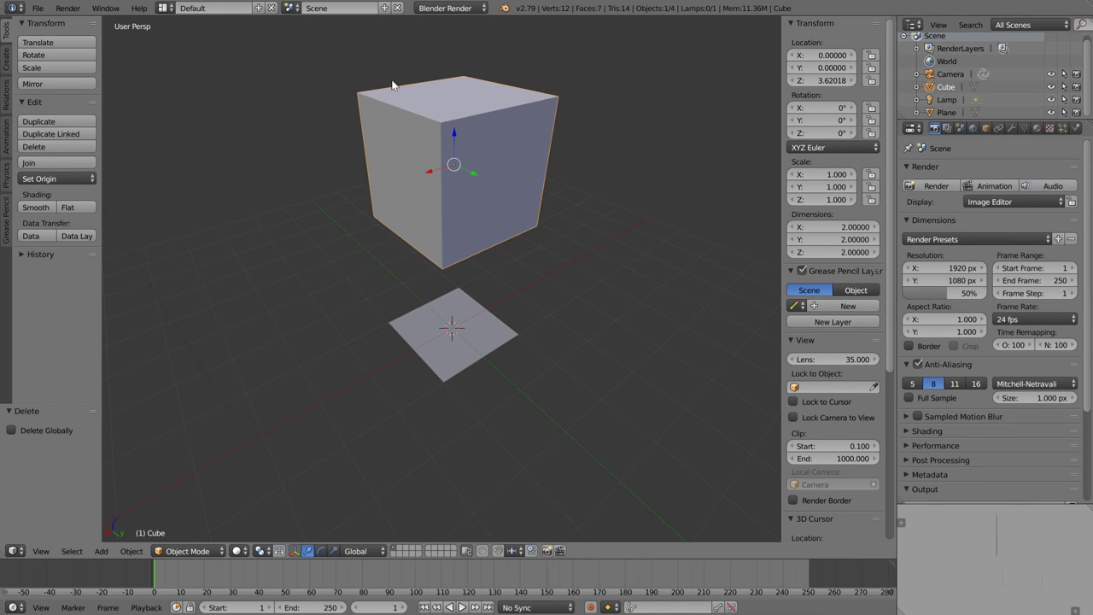
right_click(486, 327)
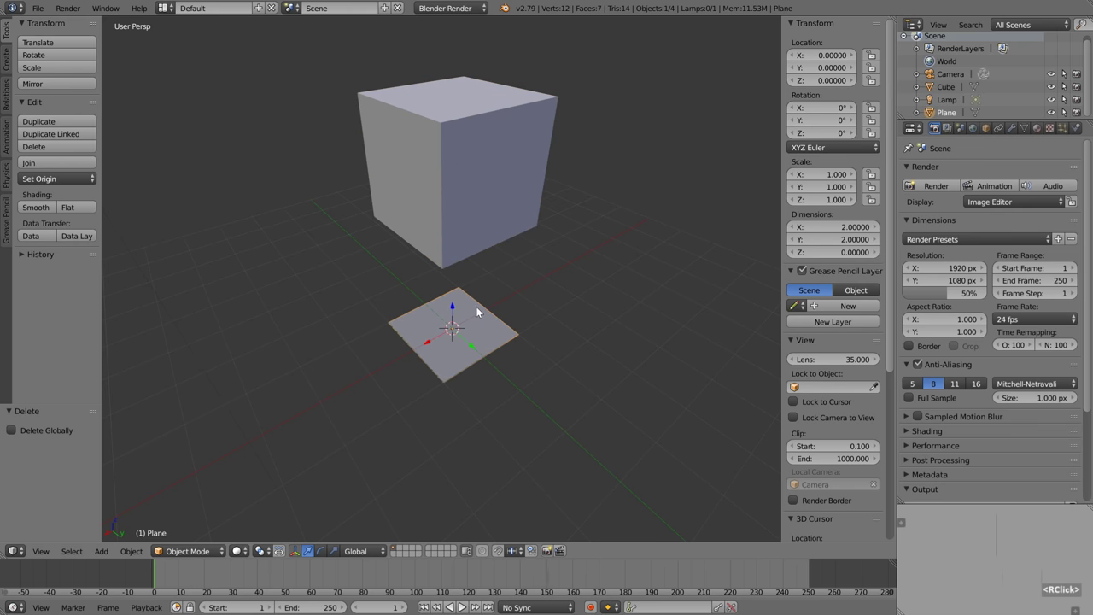
Raise the plane about 0.81 units along Z with the translate manipulator, and undo that move
left_click(309, 550)
left_click_drag(453, 309, 453, 282)
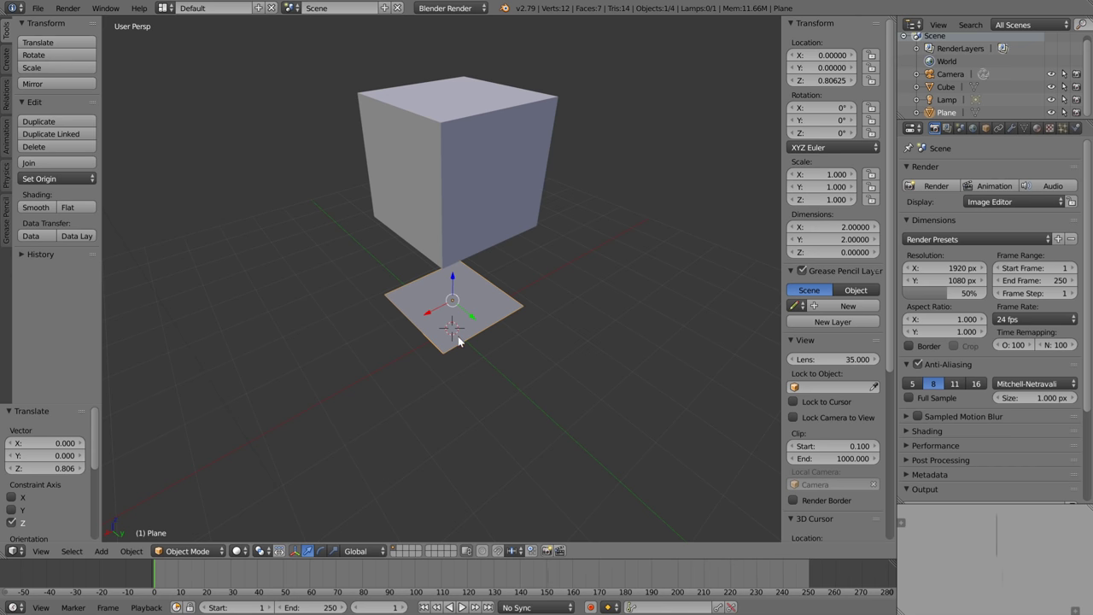
key("ctrl+z")
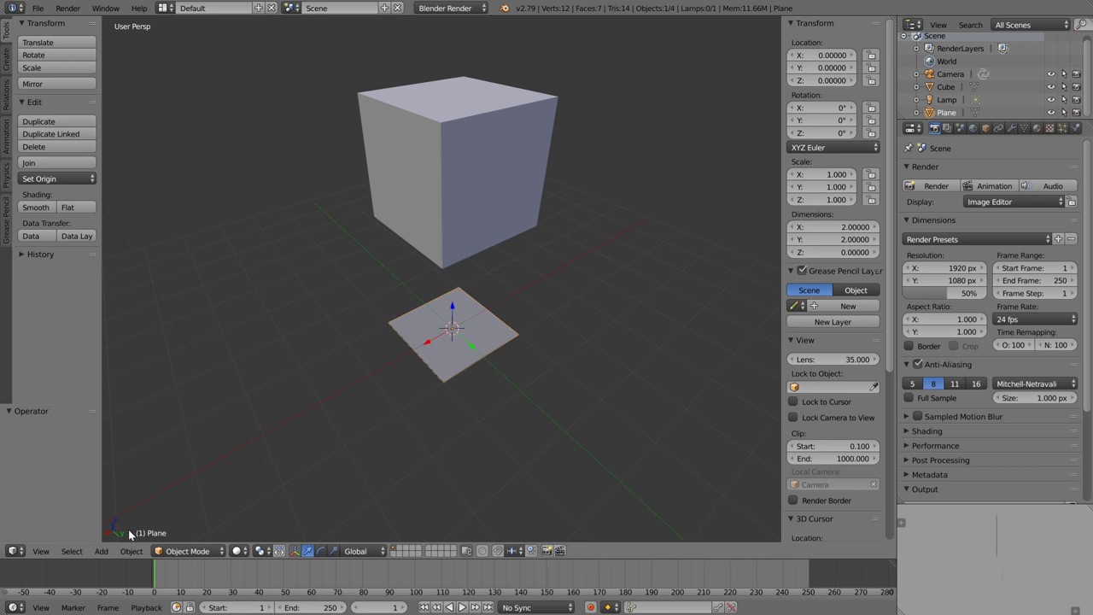
Search the available commands for "undo" and choose Undo
left_click(133, 552)
key("space")
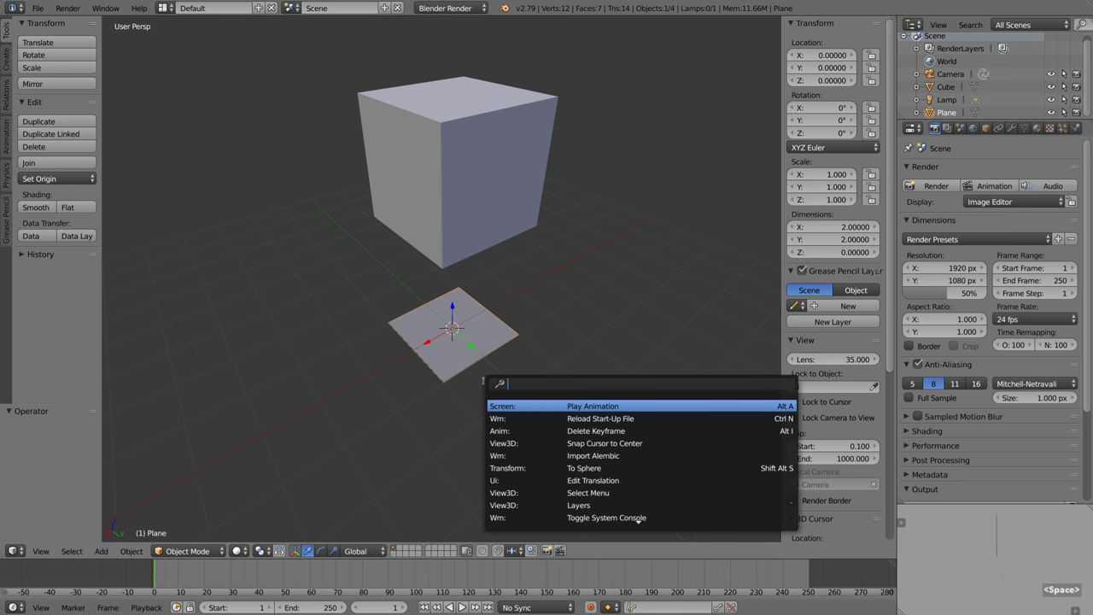
type("undo")
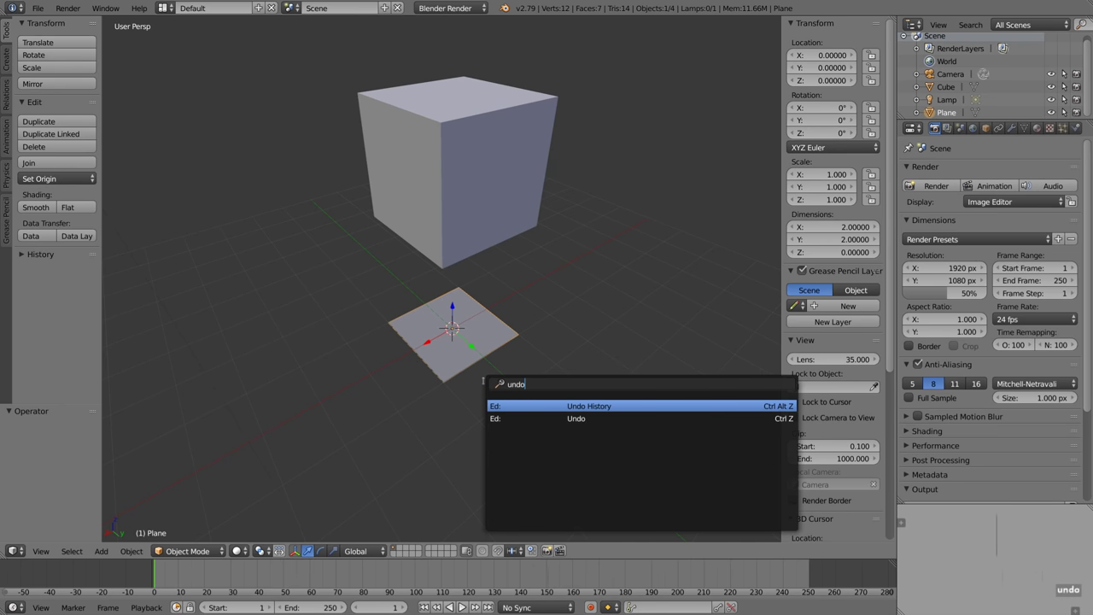
key("Down")
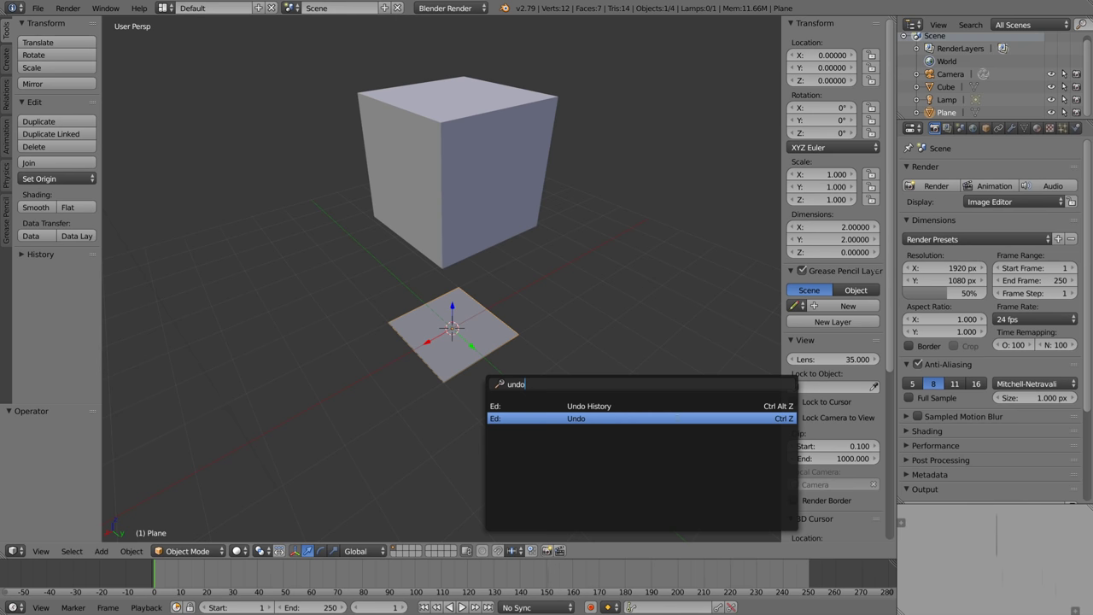
key("Return")
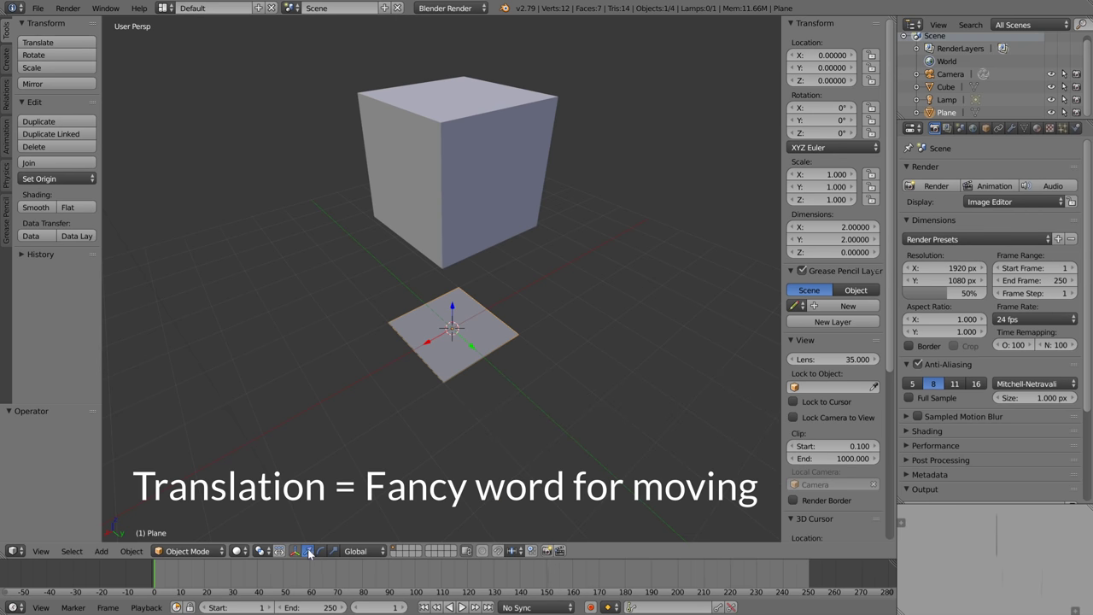
Scale the plane with the scale manipulator to about 5.4 along X and 8.57 along Y
left_click(321, 554)
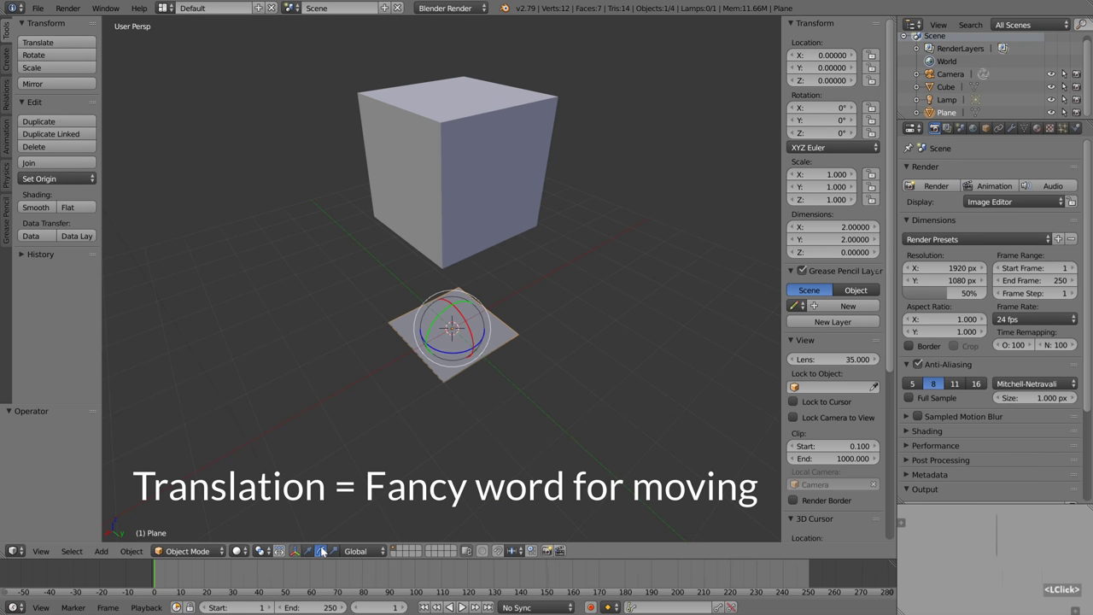
left_click(334, 551)
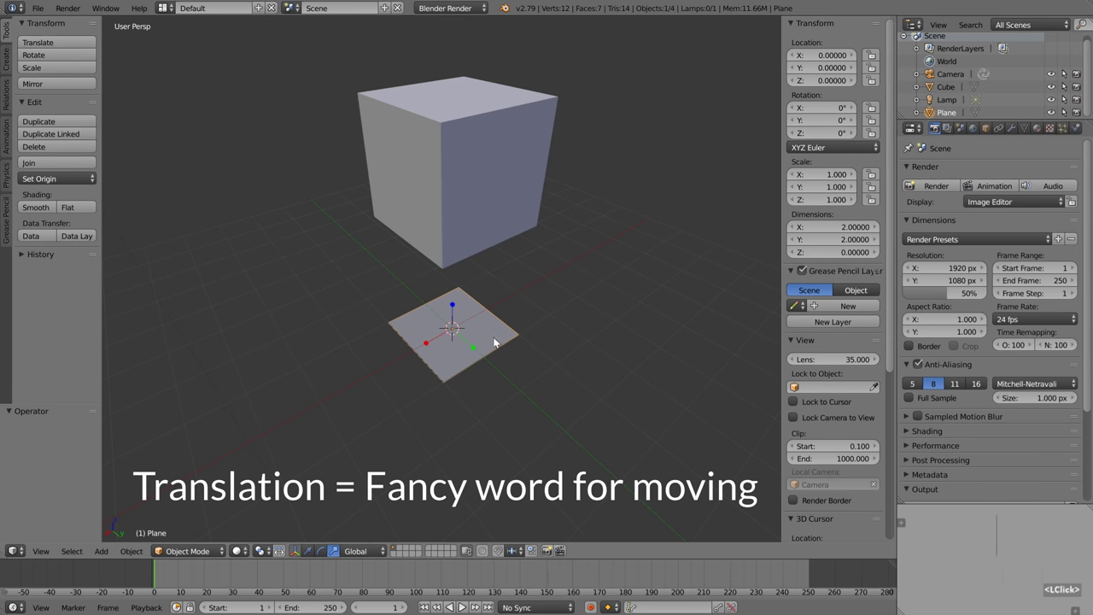
left_click_drag(473, 350, 542, 408)
left_click_drag(428, 346, 346, 384)
left_click_drag(475, 352, 437, 345)
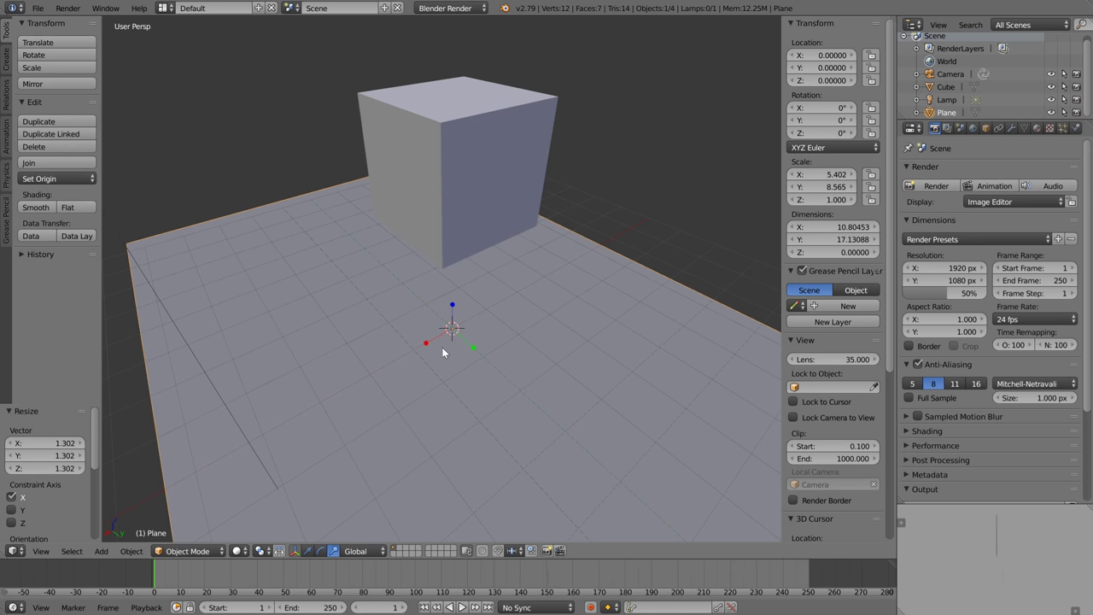
Make the cube an active rigid body and the plane a passive rigid body
middle_click_drag(441, 347, 513, 299)
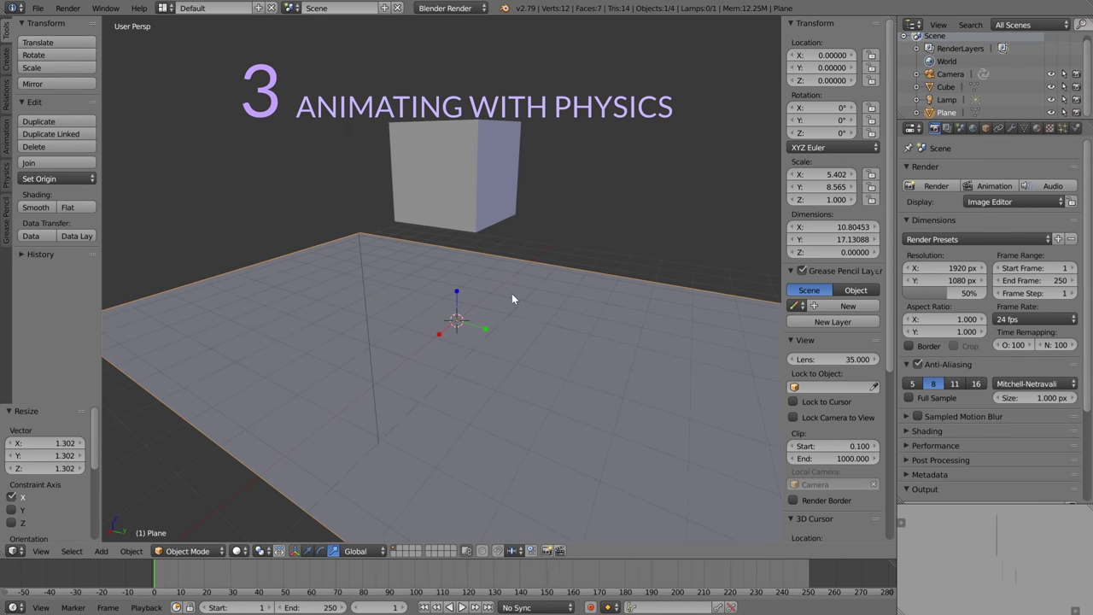
right_click(455, 190)
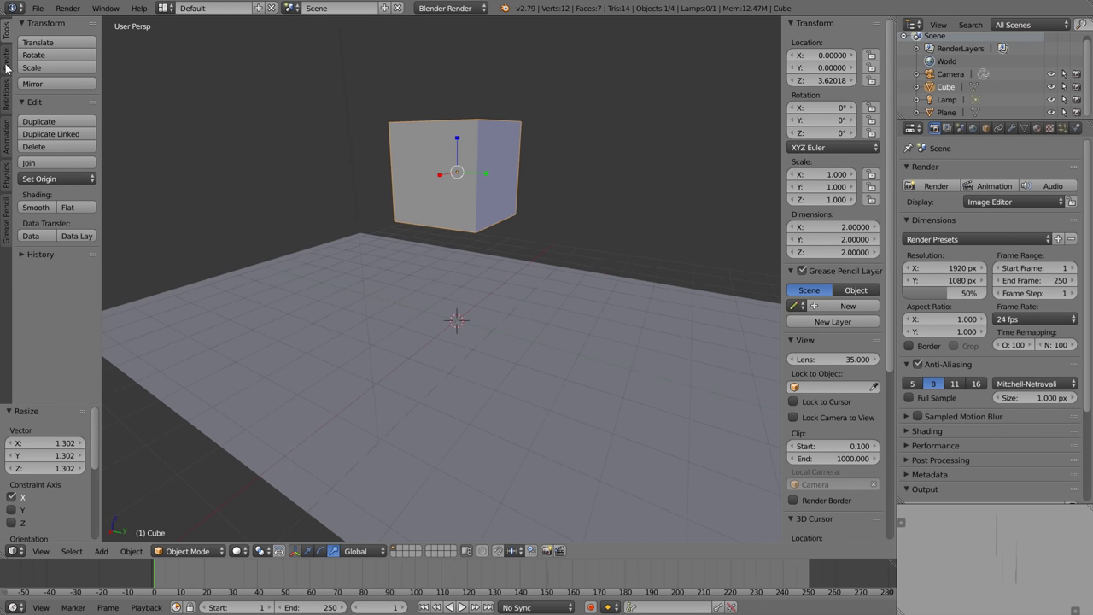
left_click(7, 178)
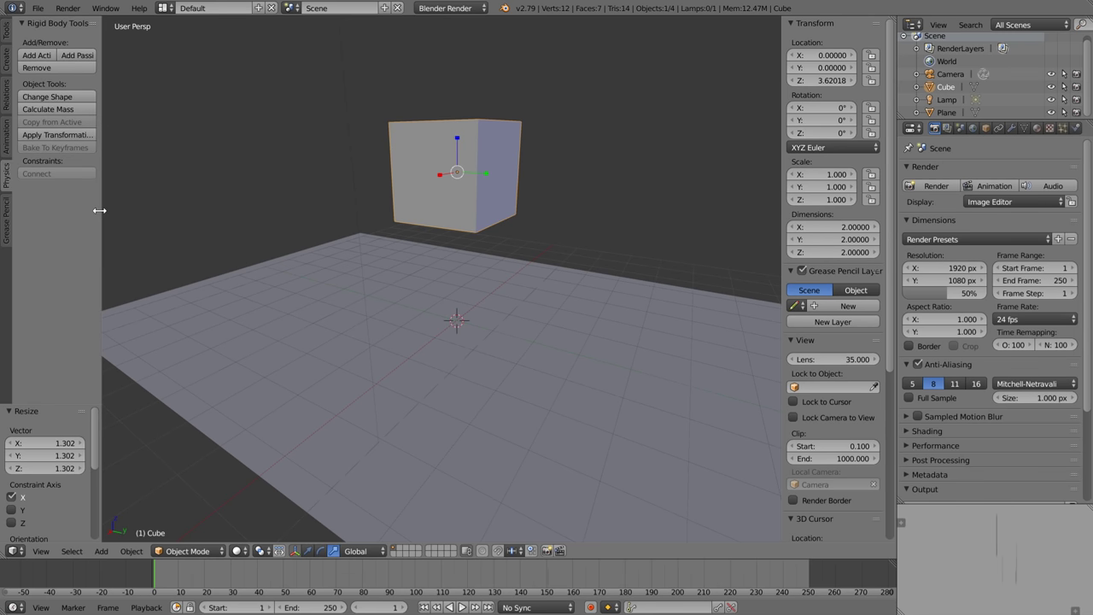
left_click_drag(99, 210, 127, 212)
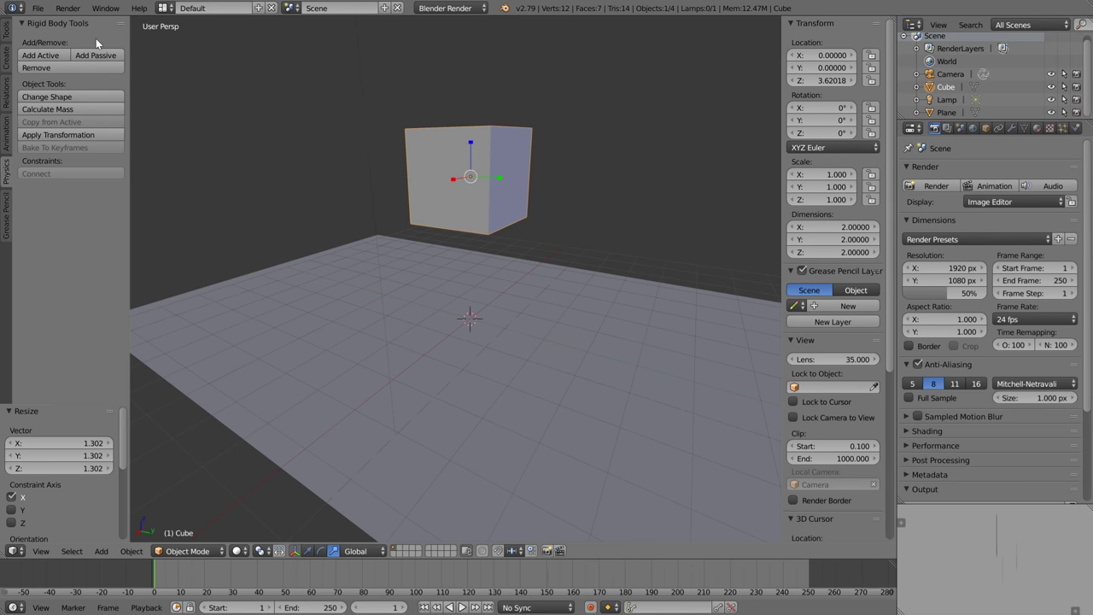
left_click(40, 53)
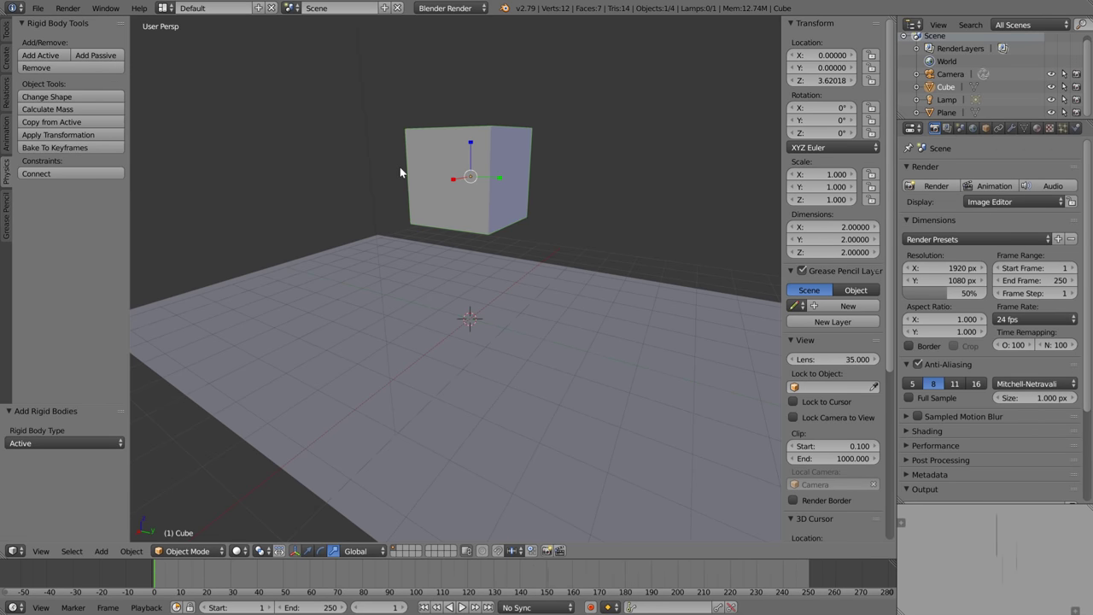
right_click(321, 346)
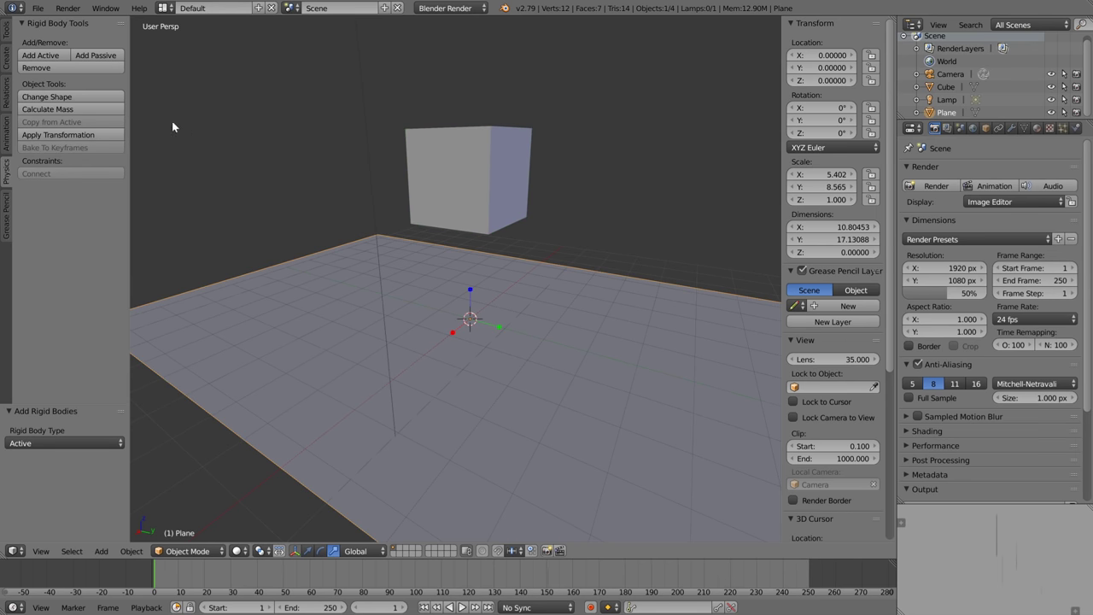
left_click(97, 56)
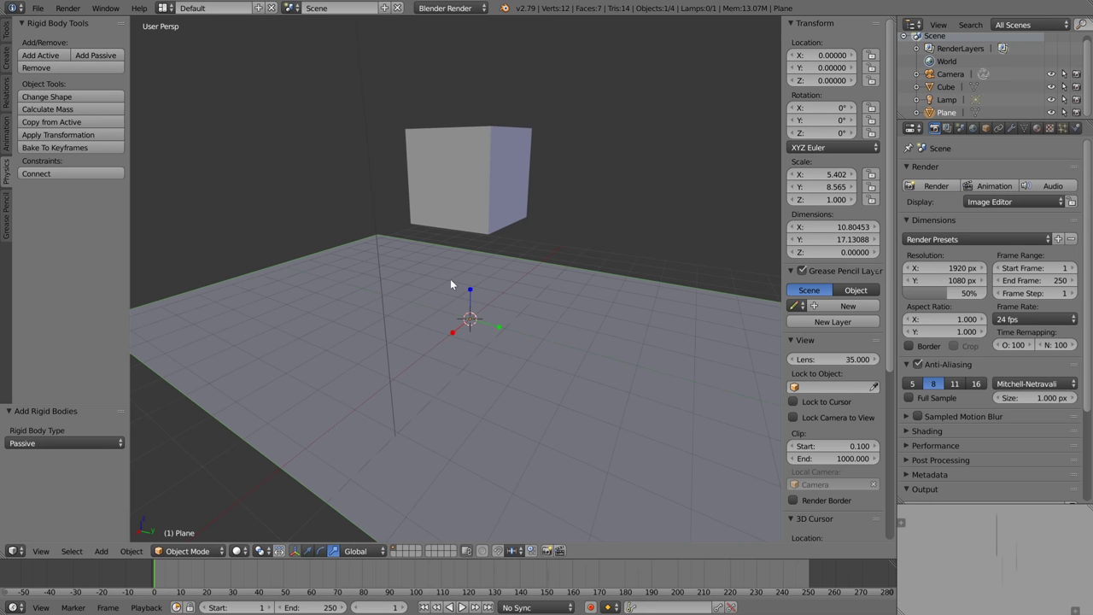
Open the cube's physics properties and choose Active as its rigid body type
right_click(501, 170)
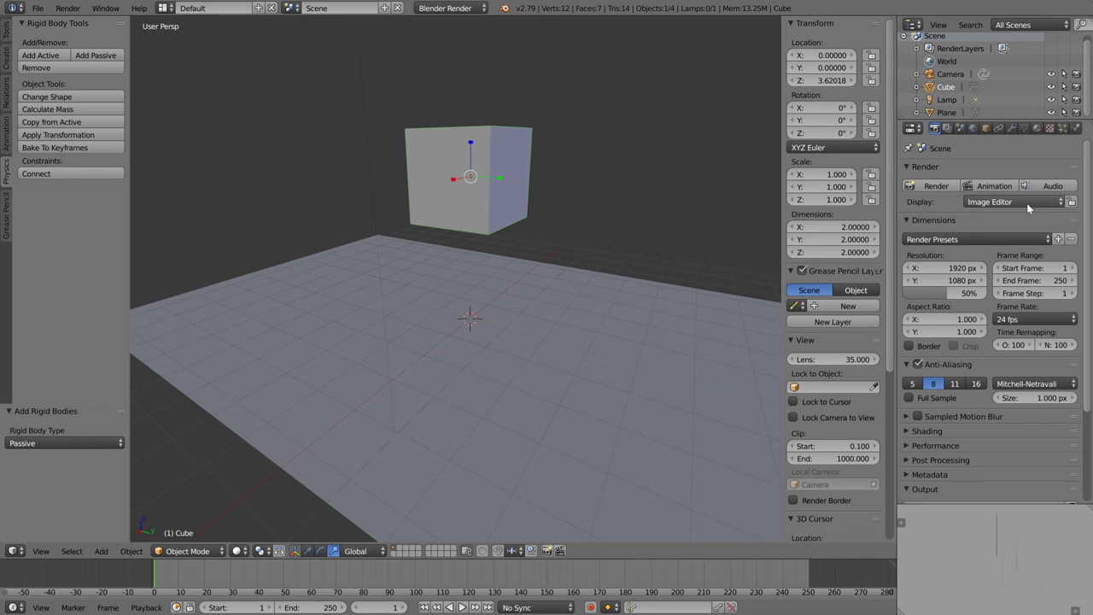
left_click(1076, 128)
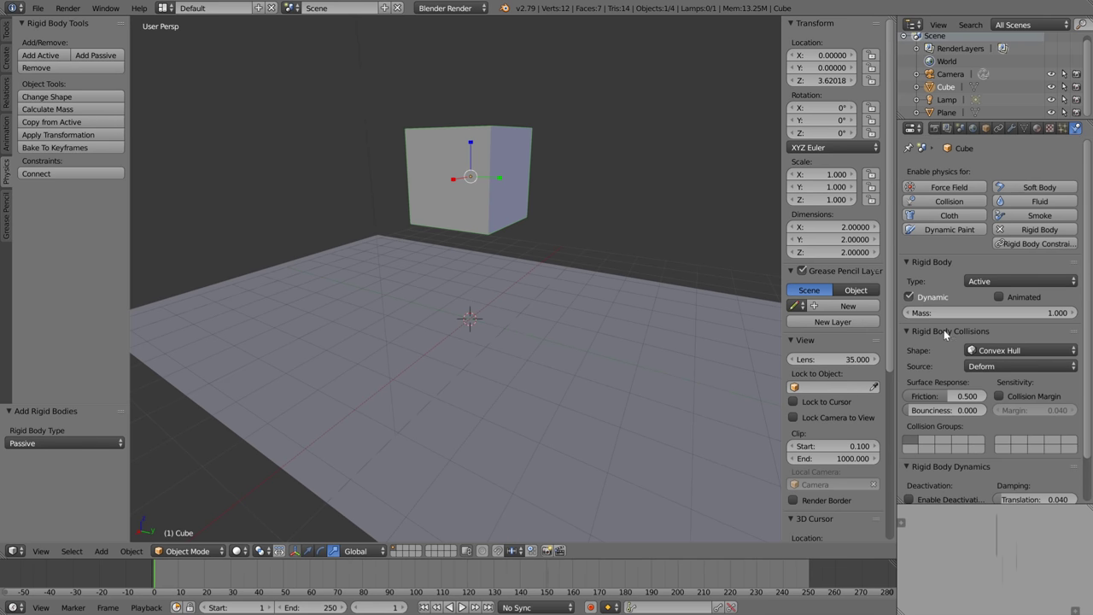
left_click(993, 280)
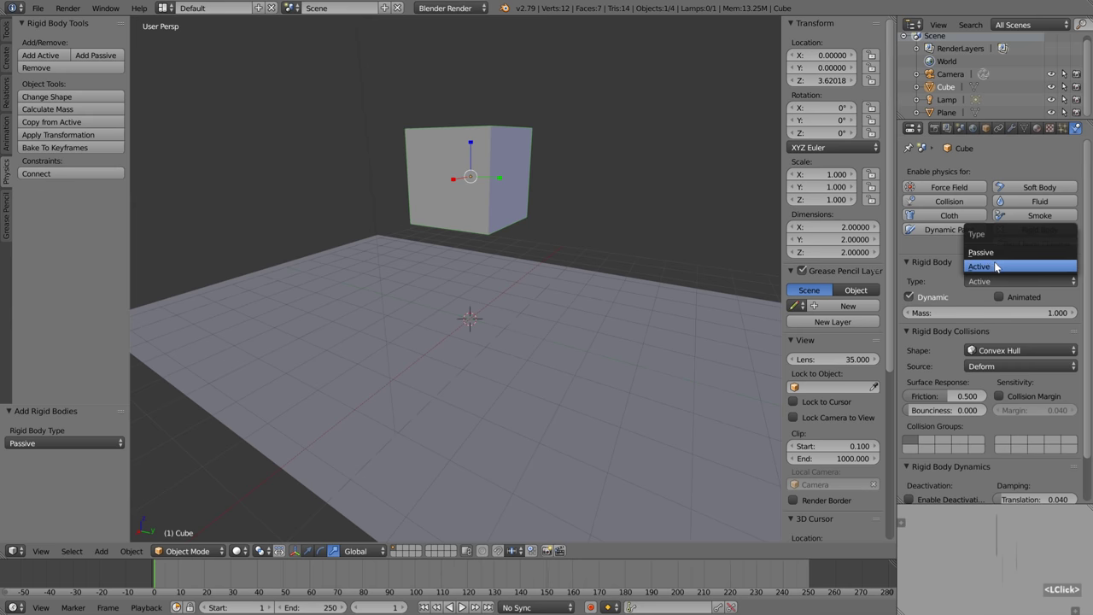
left_click(994, 265)
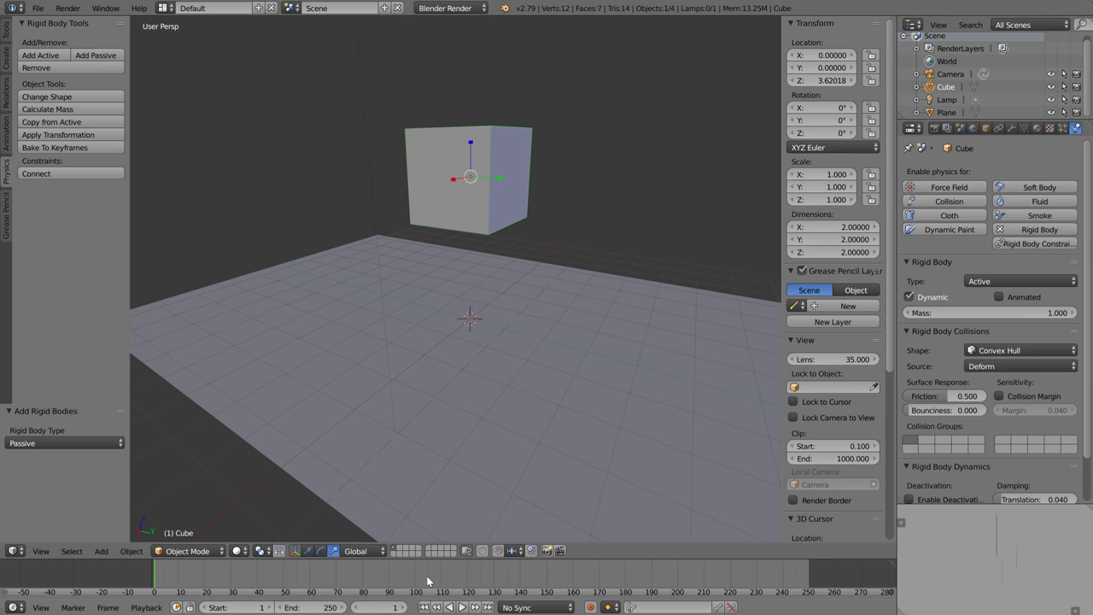
Choose Timeline as the lower area's editor type and scrub through the opening frames back to frame 0
left_click(13, 607)
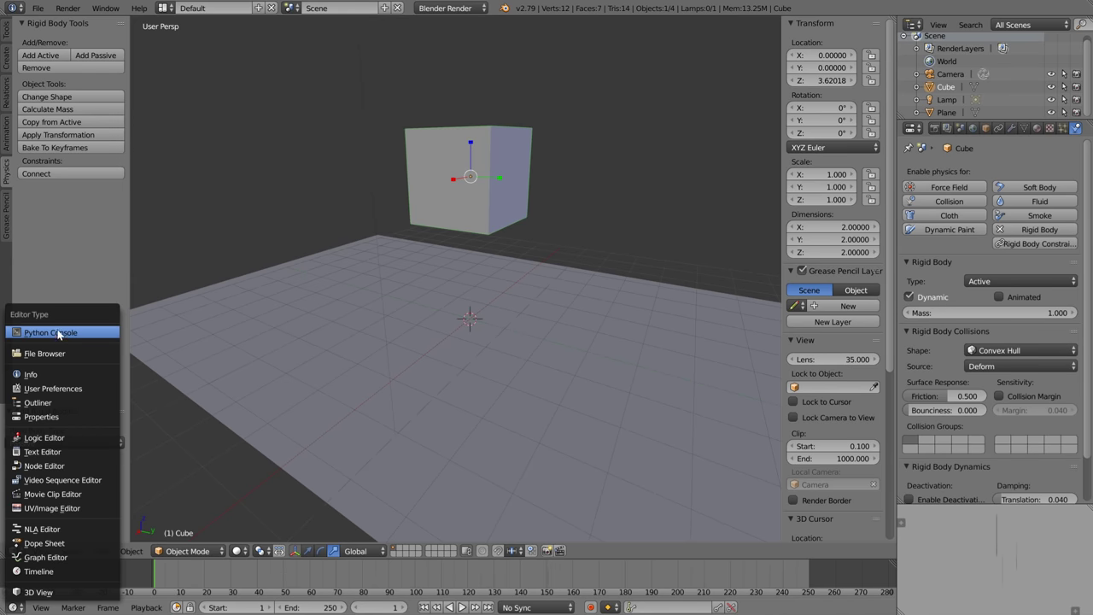
left_click(81, 571)
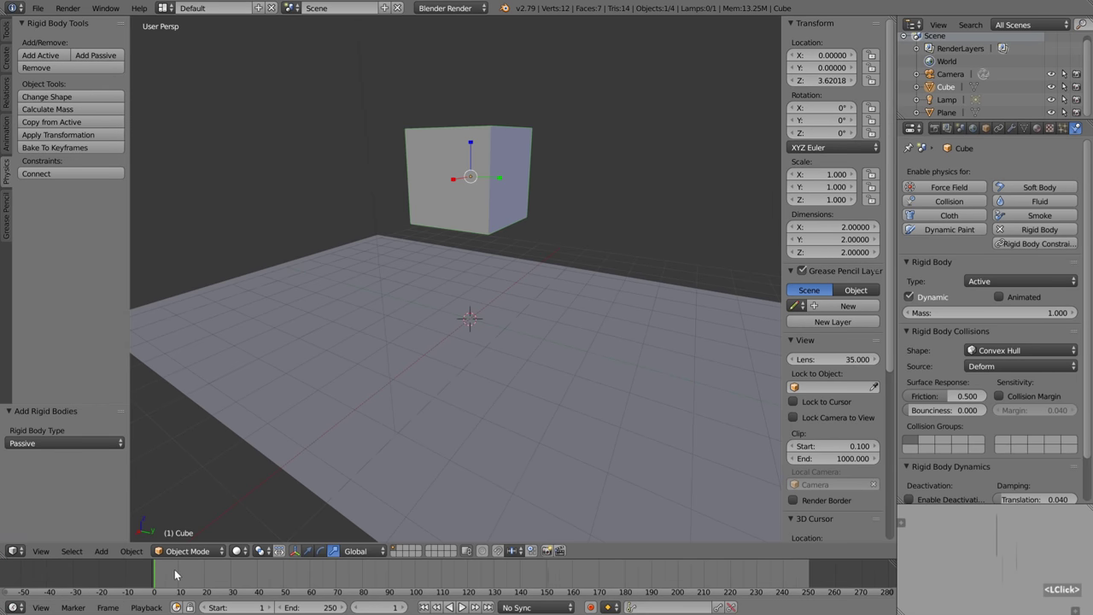
left_click_drag(158, 579, 187, 583)
left_click_drag(219, 583, 154, 583)
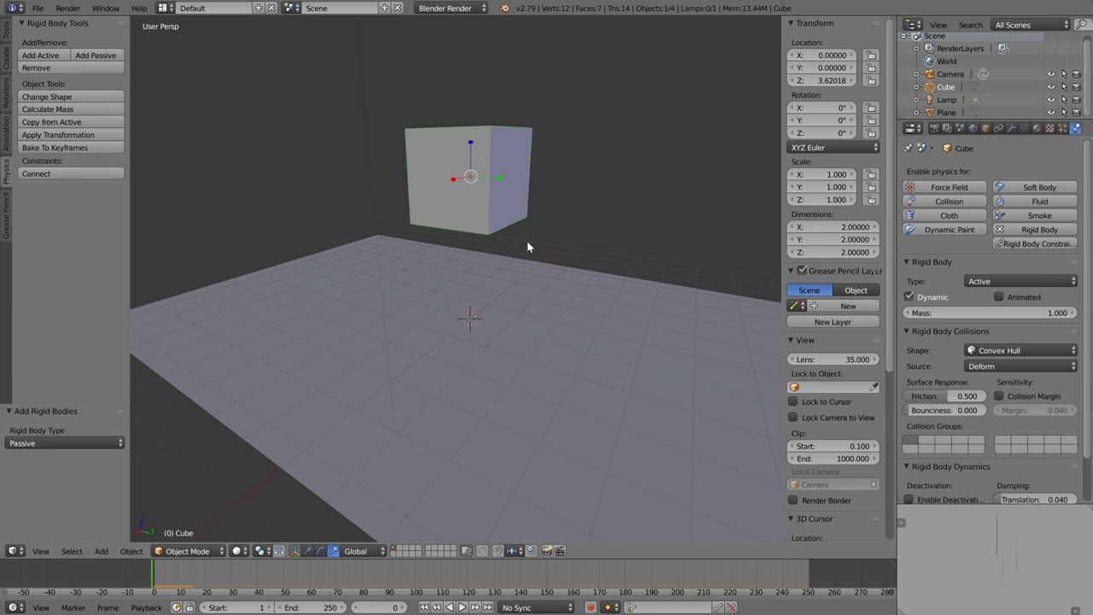
Play the falling-cube simulation from frame 0 and stop playback at frame 222
key("alt+a")
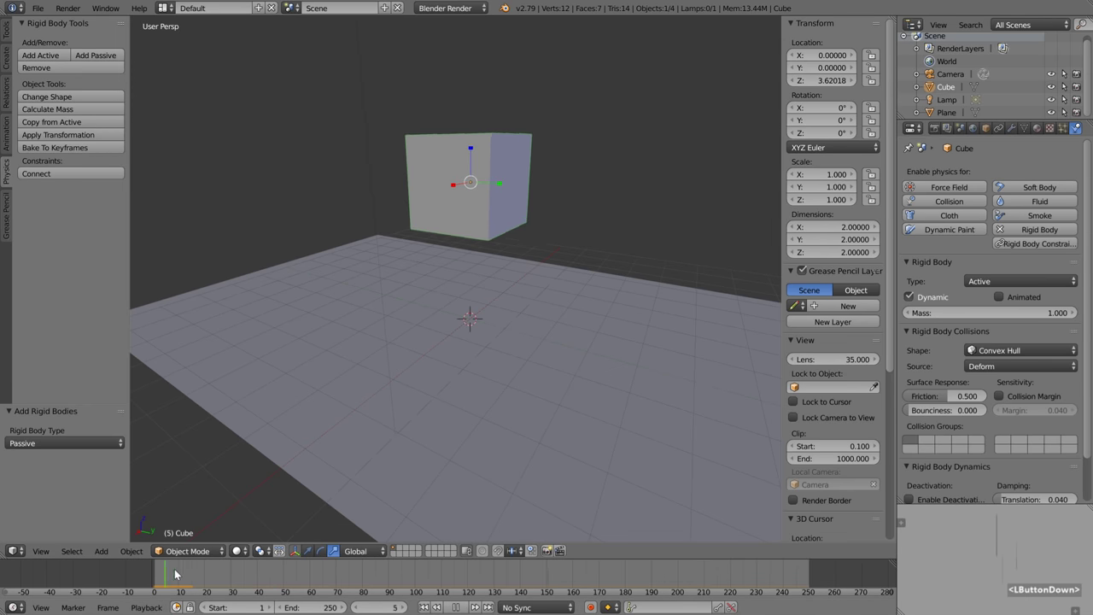
key("Escape")
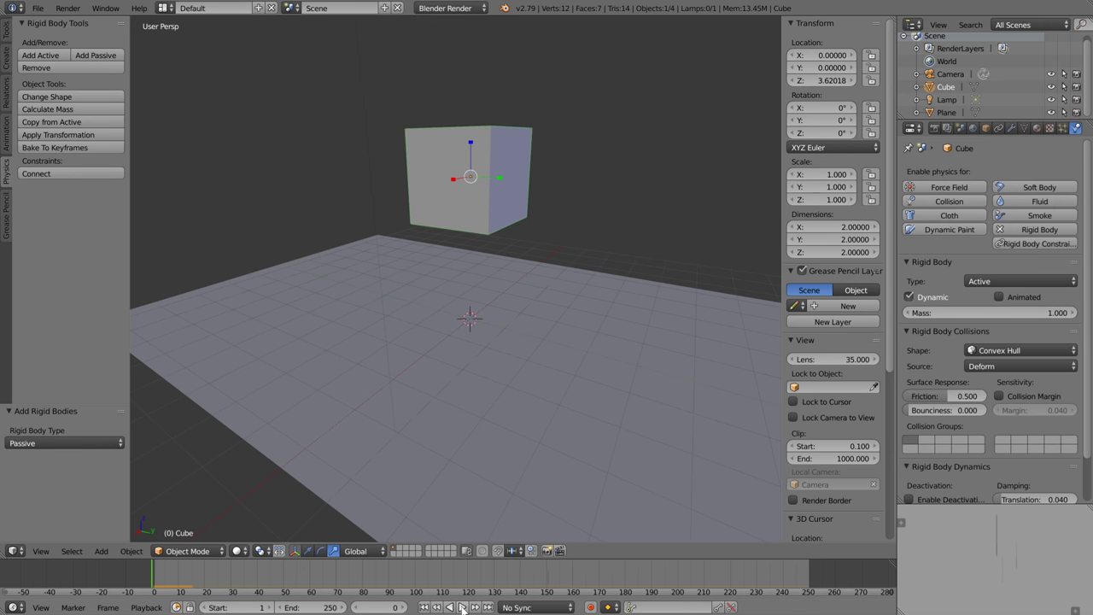
left_click(462, 608)
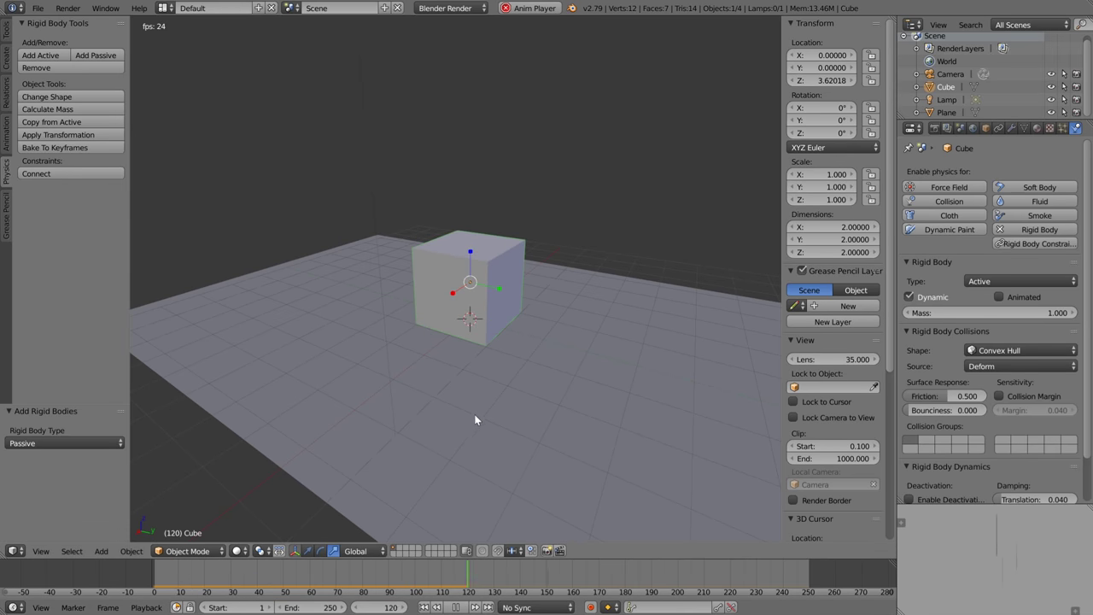
key("space")
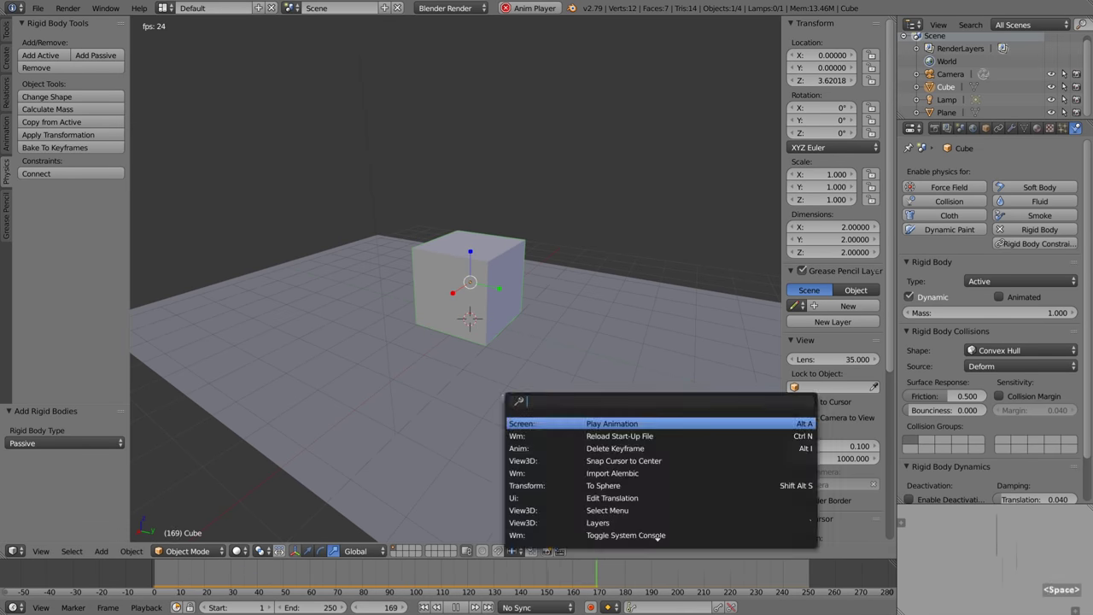
left_click(459, 608)
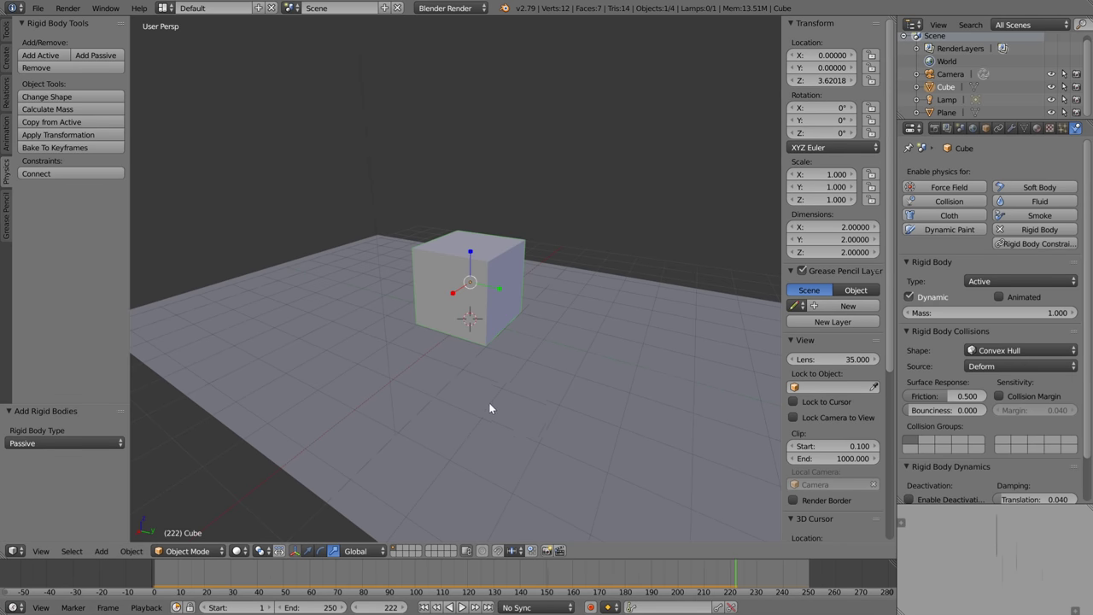
Scrub the simulation back to frame 0, jump to frame 186, and return to frame 1
middle_click_drag(488, 379, 504, 196)
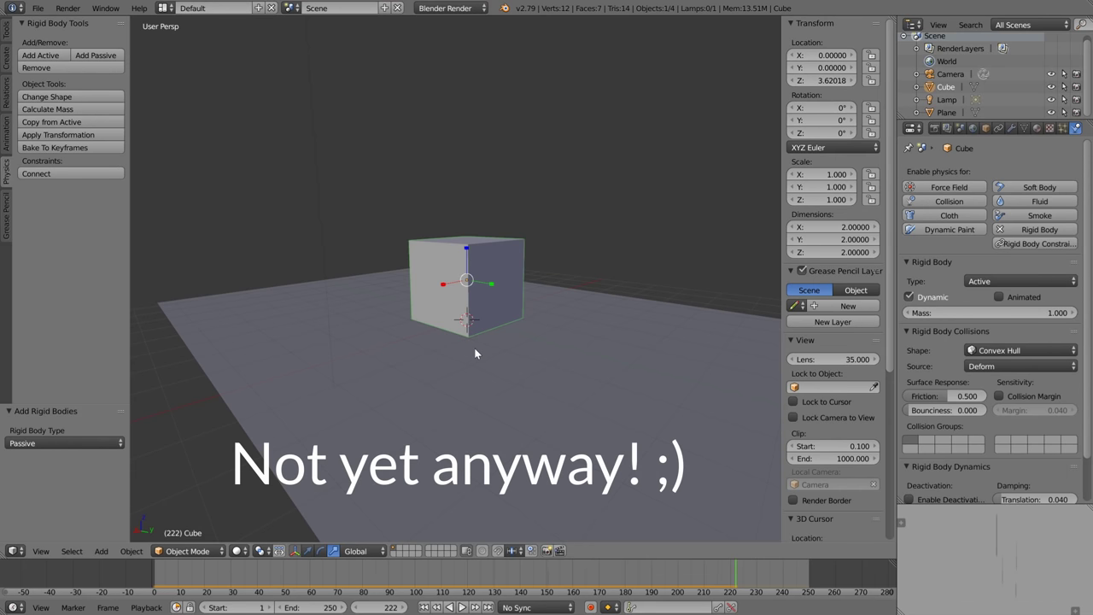
left_click_drag(652, 564, 152, 574)
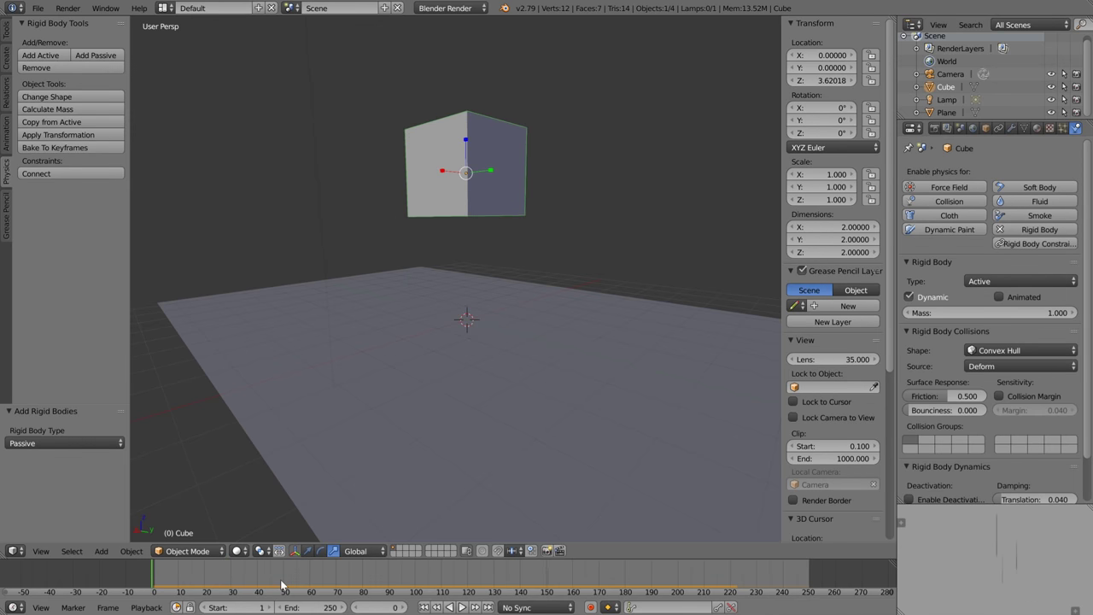
left_click(643, 579)
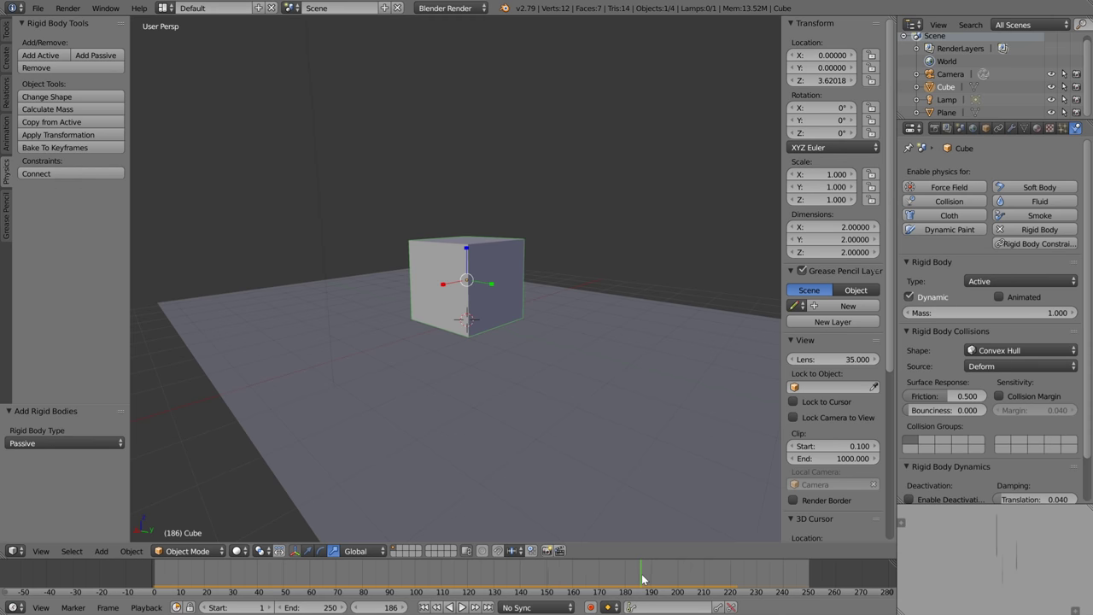
left_click(424, 608)
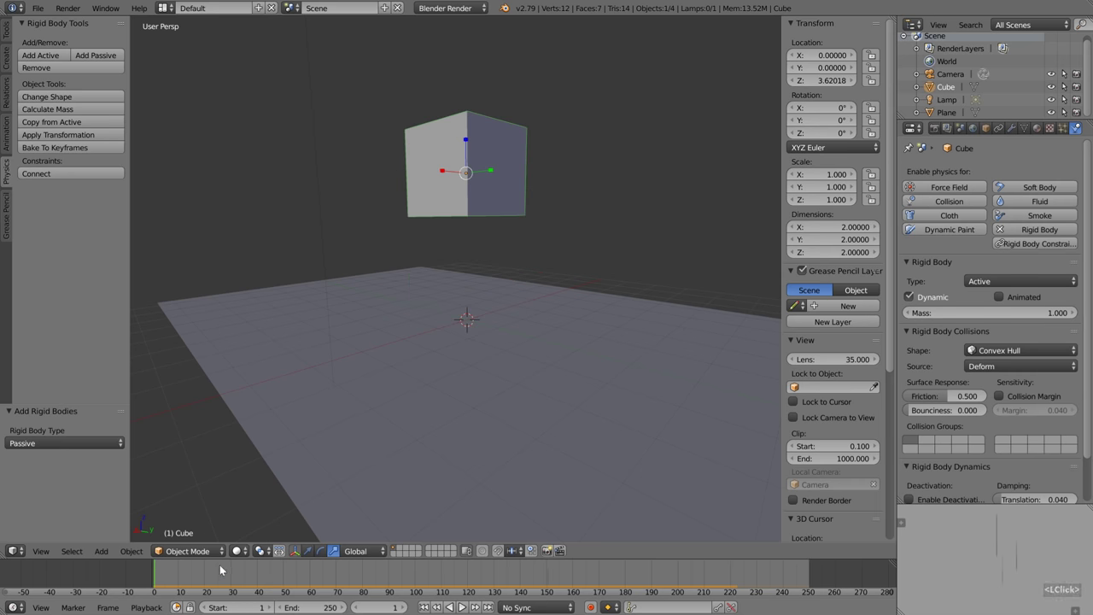
Bring up the Grease Pencil drawing tools for the 3D view
mouse_move(401, 307)
middle_mouse_down("shift")
mouse_move(391, 413)
mouse_move(416, 414)
mouse_move(445, 402)
mouse_move(460, 281)
mouse_move(441, 295)
middle_mouse_up("shift")
scroll(457, 327, "up", 5)
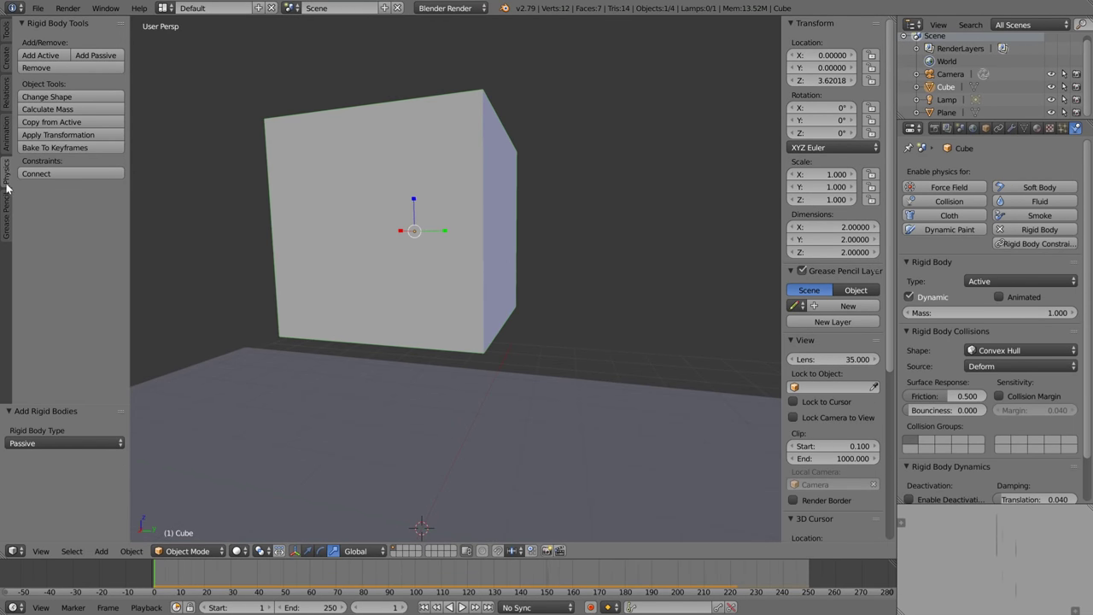
left_click(8, 213)
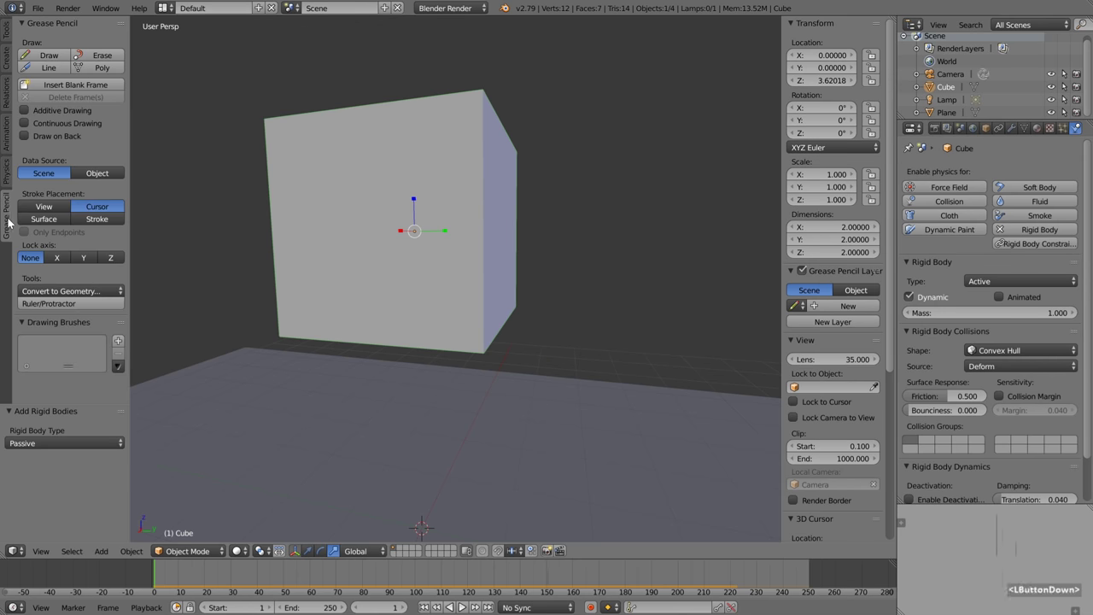
Draw a Grease Pencil smiley face with two eyes, pupils and a mouth over the cube's front, using Cursor stroke placement
middle_click_drag(358, 290, 388, 294)
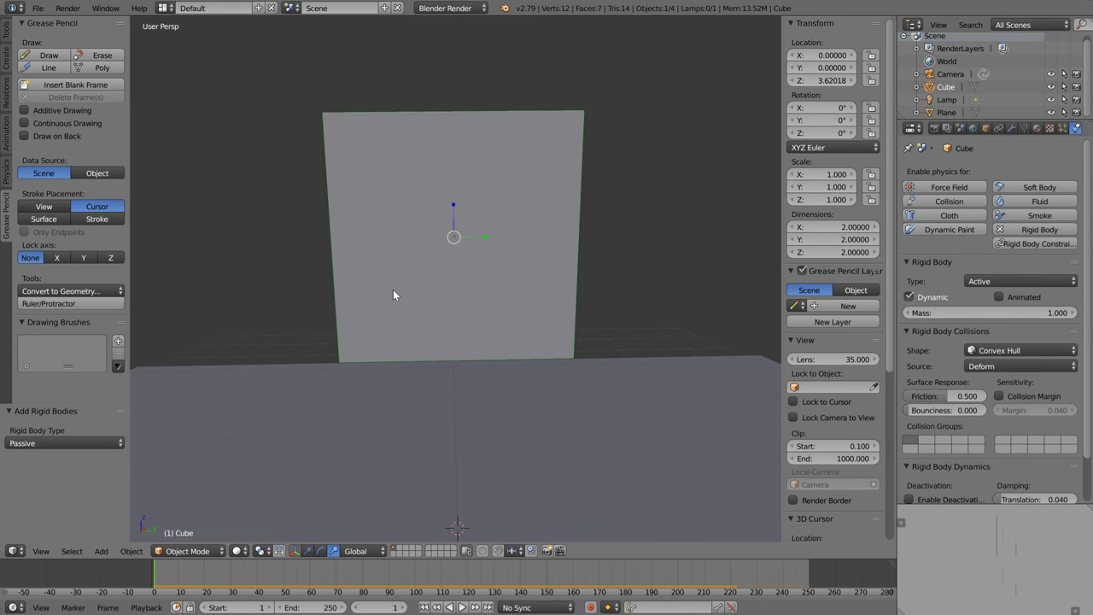
key("d")
mouse_move(428, 185)
left_mouse_down()
mouse_move(388, 188)
mouse_move(386, 214)
mouse_move(421, 231)
mouse_move(423, 200)
left_mouse_up()
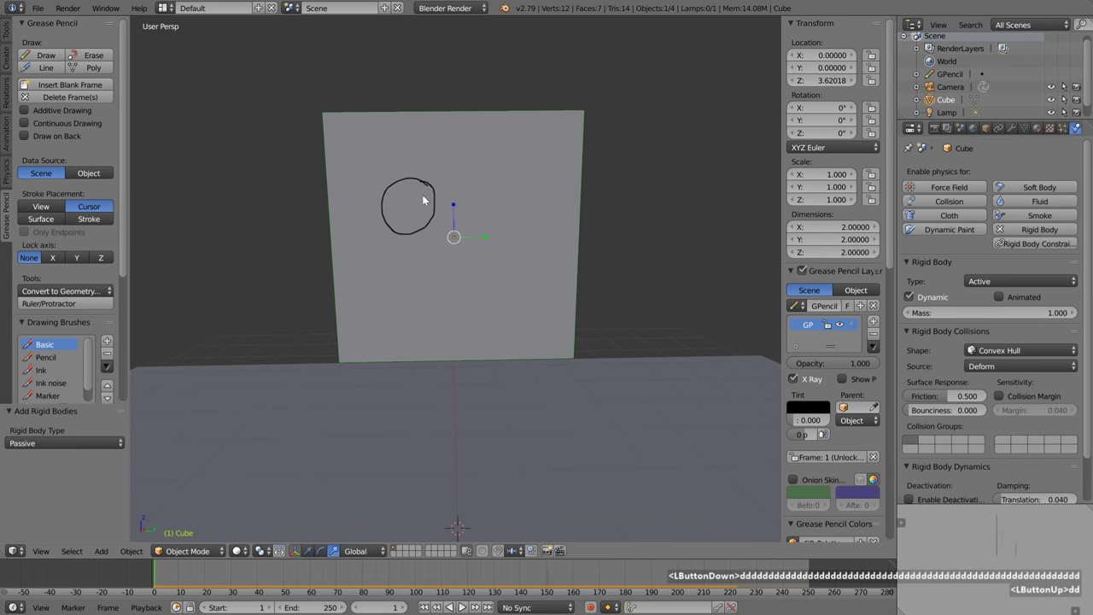
mouse_move(535, 192)
left_mouse_down()
mouse_move(475, 193)
mouse_move(484, 230)
mouse_move(542, 218)
mouse_move(538, 184)
mouse_move(503, 210)
left_mouse_up()
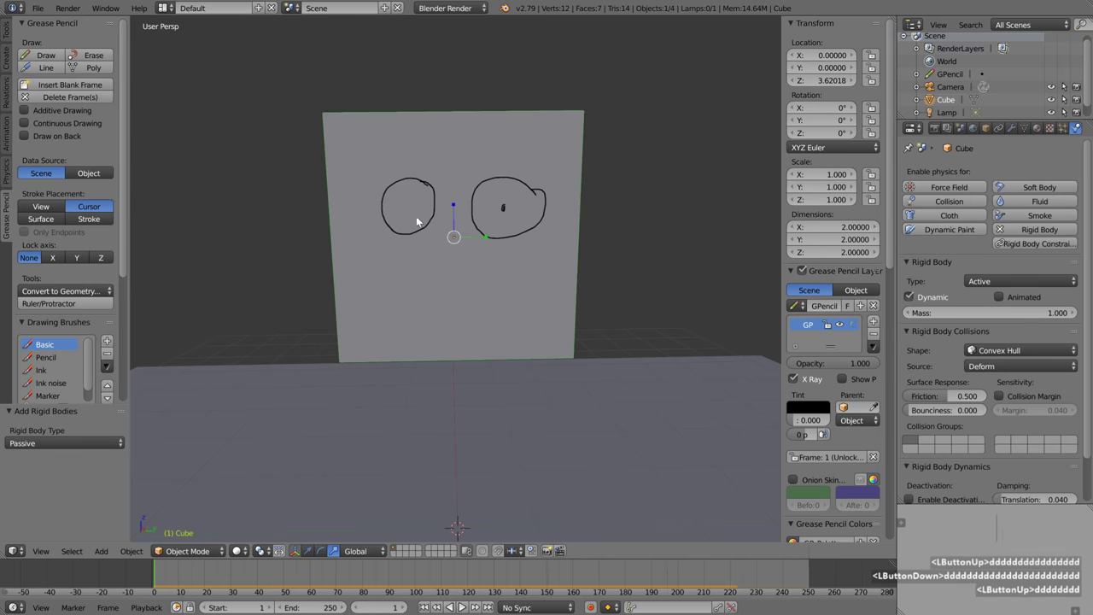
left_click_drag(409, 202, 406, 212)
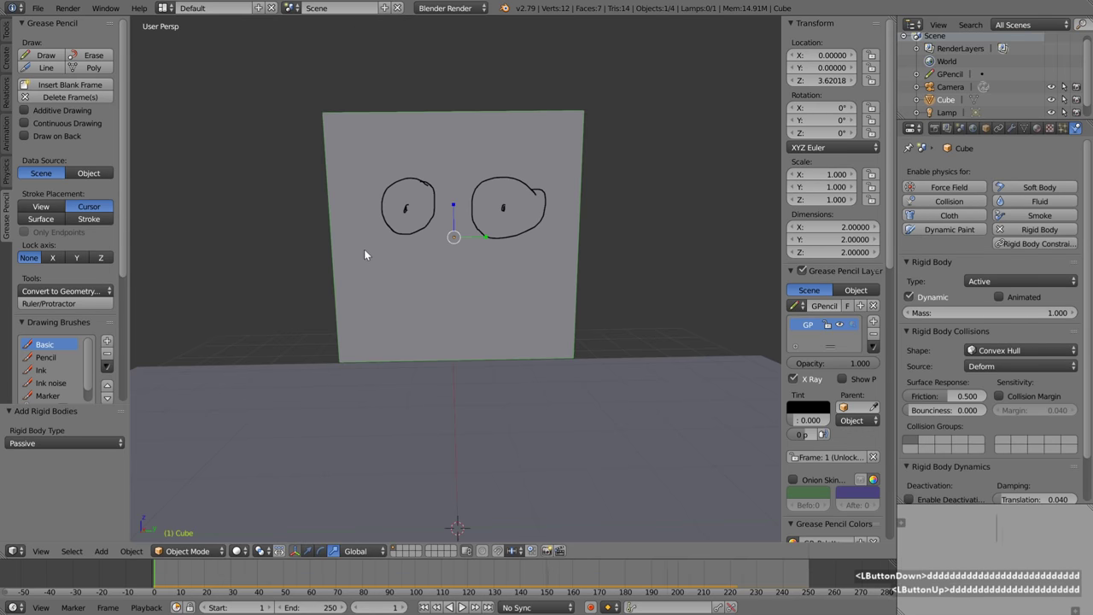
mouse_move(364, 249)
left_mouse_down()
mouse_move(412, 293)
mouse_move(515, 281)
mouse_move(547, 243)
left_mouse_up()
scroll(469, 298, "down", 3)
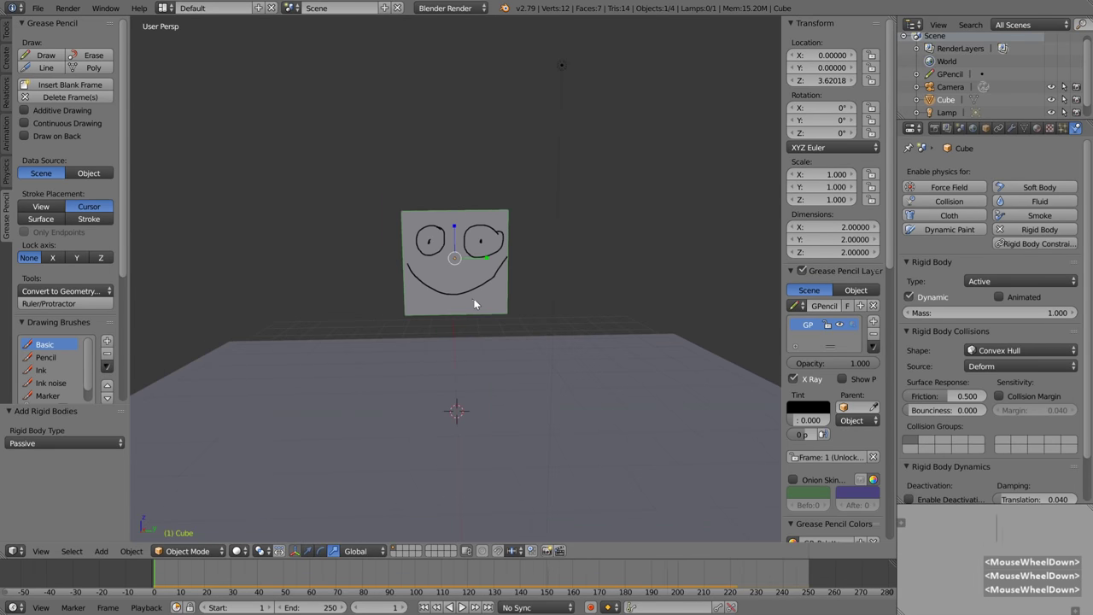
scroll(473, 298, "up", 1)
mouse_move(479, 299)
middle_mouse_down()
mouse_move(377, 315)
mouse_move(371, 305)
mouse_move(390, 293)
mouse_move(498, 293)
mouse_move(474, 295)
mouse_move(481, 324)
mouse_move(469, 357)
mouse_move(470, 328)
middle_mouse_up()
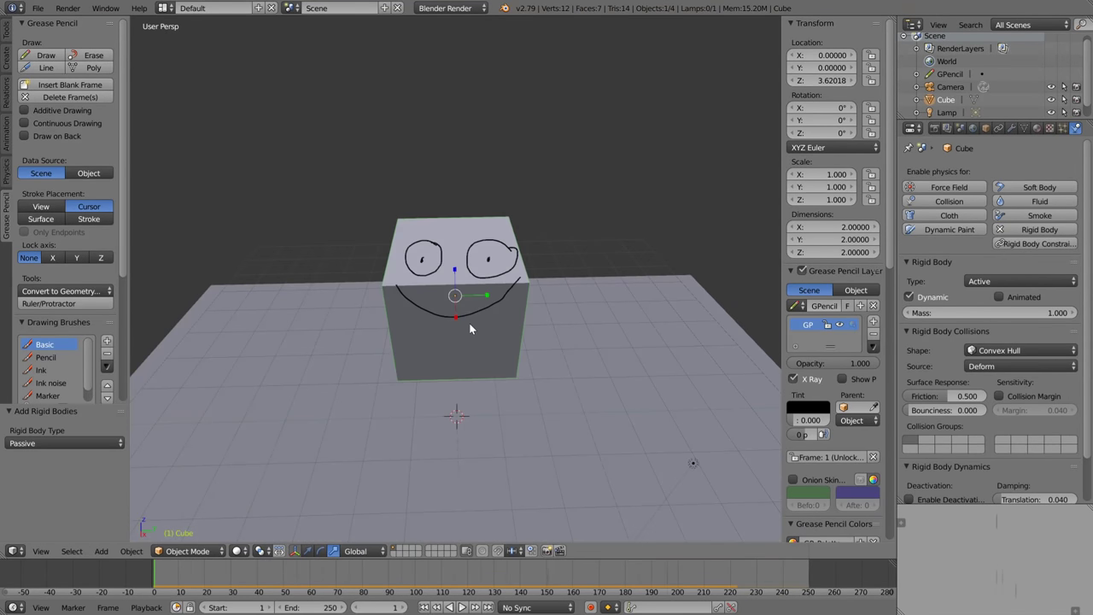
Undo all the smiley face strokes
key("ctrl+z")
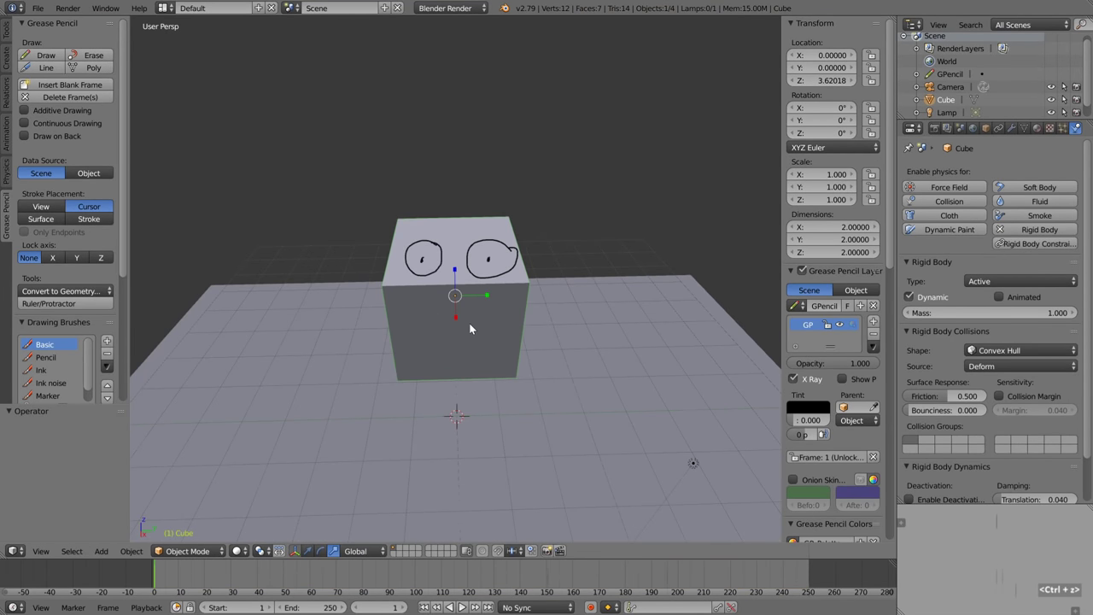
key("ctrl+z")
key("ctrl+z")
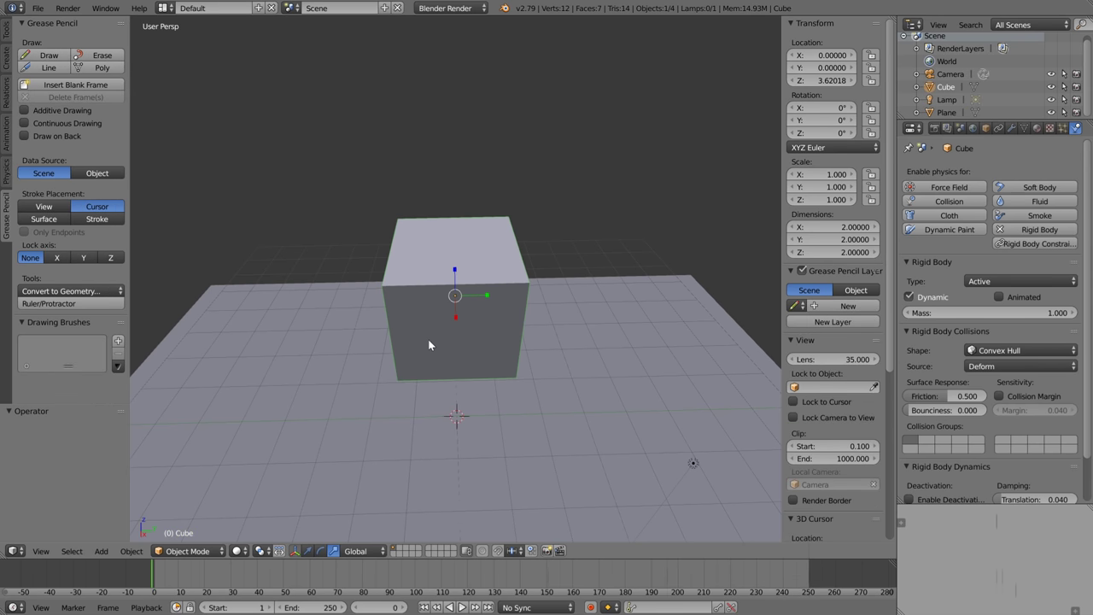
Set the stroke placement to Surface and draw one circle each on the cube's front, the cube's top and the plane
left_click(42, 219)
middle_click_drag(445, 366, 438, 321)
left_click_drag(427, 284, 415, 300)
mouse_move(459, 229)
left_mouse_down()
mouse_move(443, 224)
mouse_move(459, 224)
left_mouse_up()
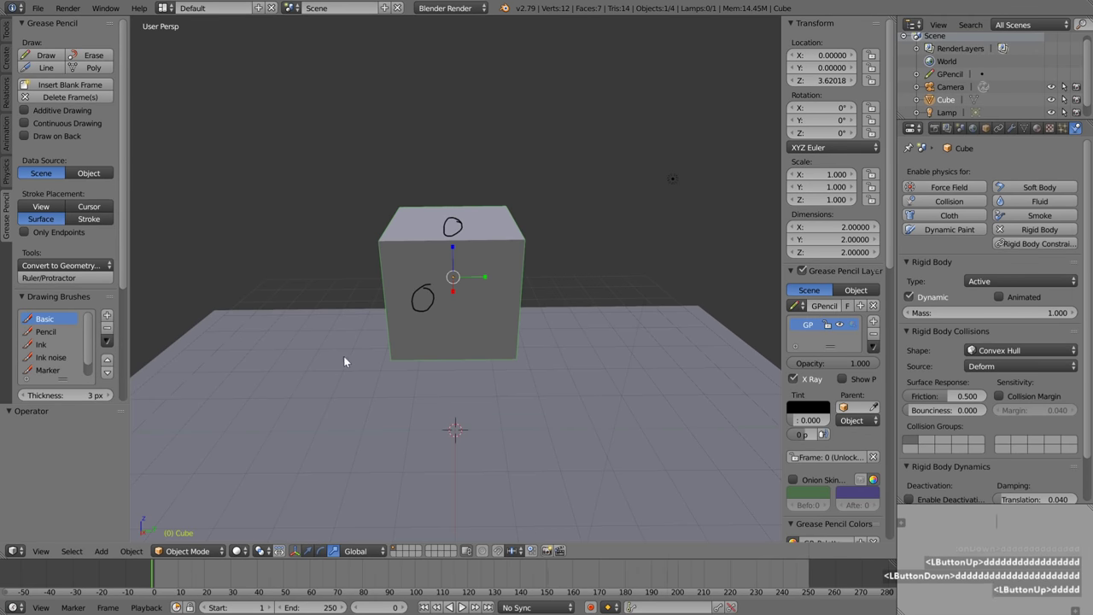
mouse_move(296, 398)
left_mouse_down()
mouse_move(280, 414)
mouse_move(283, 399)
left_mouse_up()
mouse_move(372, 432)
middle_mouse_down()
mouse_move(351, 475)
mouse_move(364, 484)
mouse_move(436, 451)
mouse_move(441, 424)
mouse_move(410, 435)
mouse_move(401, 411)
mouse_move(326, 432)
mouse_move(354, 429)
mouse_move(315, 316)
middle_mouse_up()
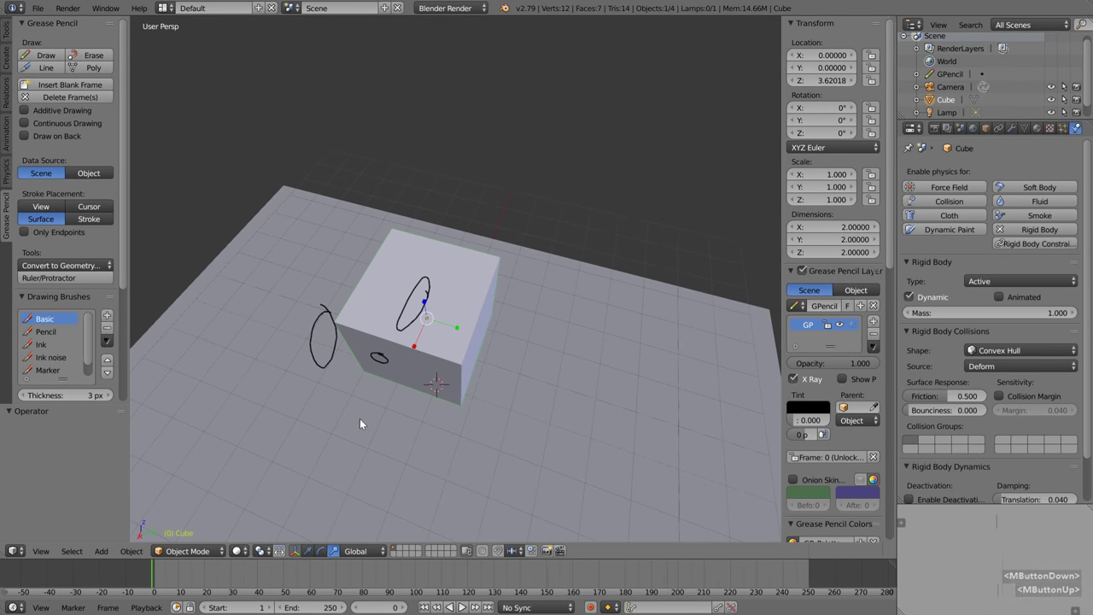
mouse_move(359, 418)
middle_mouse_down()
mouse_move(328, 431)
mouse_move(427, 427)
middle_mouse_up()
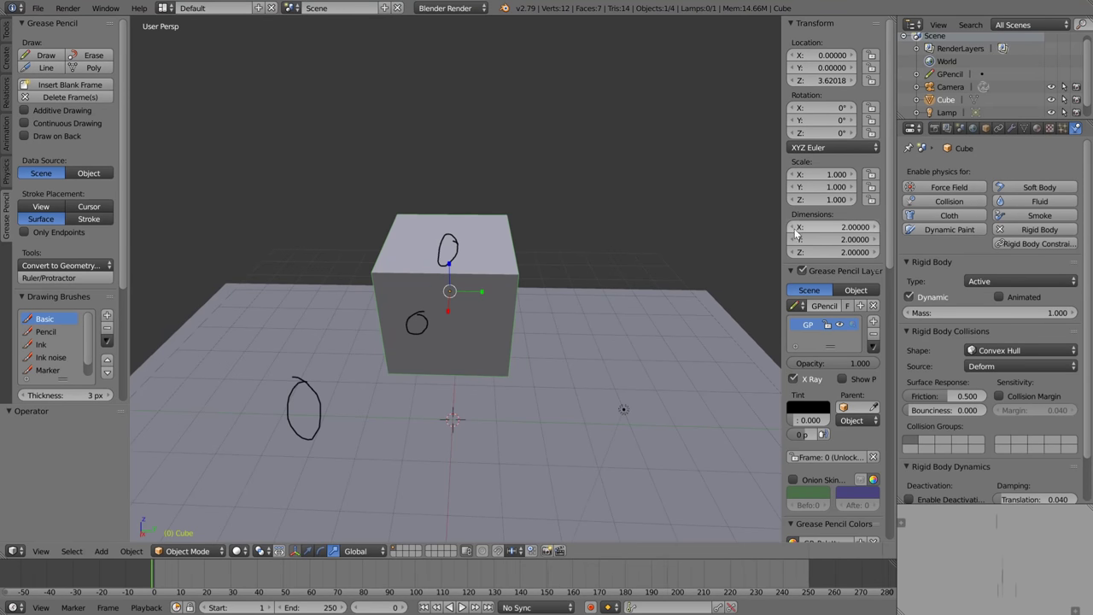
Widen the properties region and disable X Ray for the Grease Pencil layer
left_click_drag(779, 227, 766, 227)
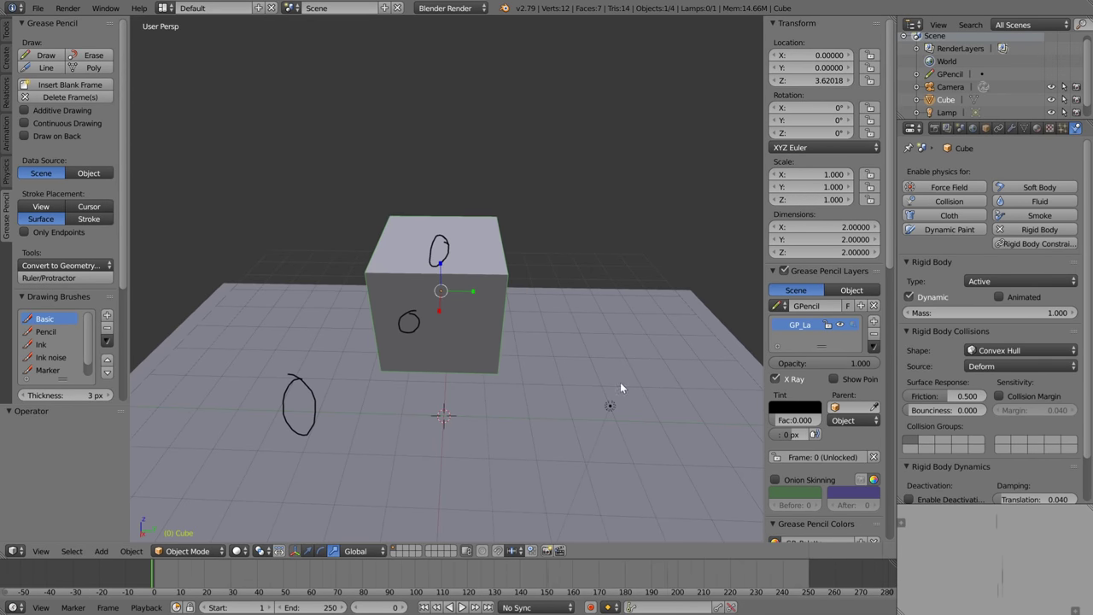
middle_click_drag(463, 359, 417, 380)
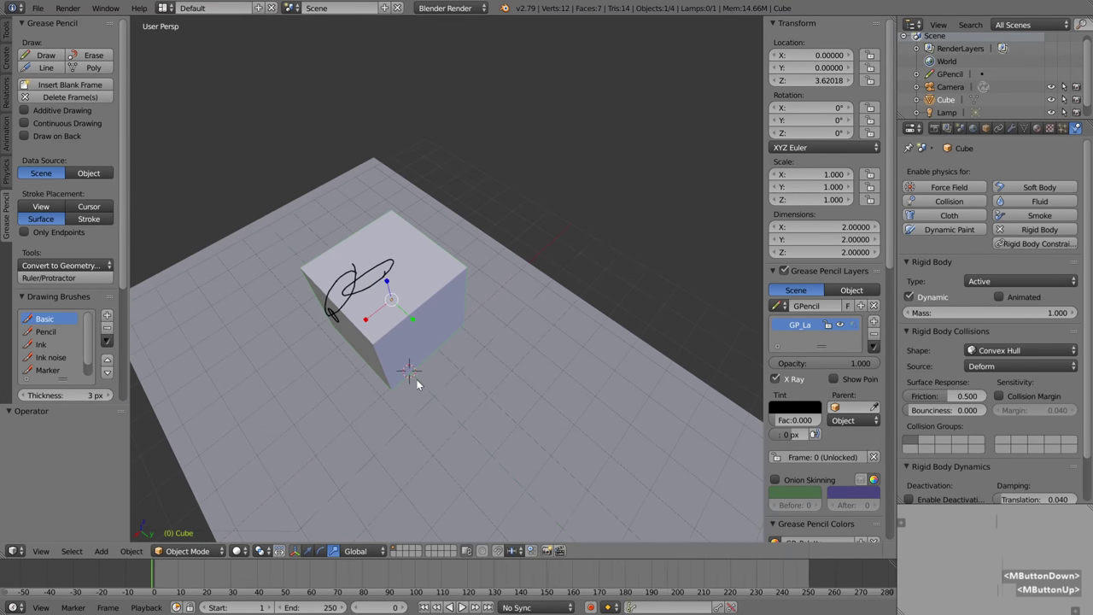
left_click(774, 379)
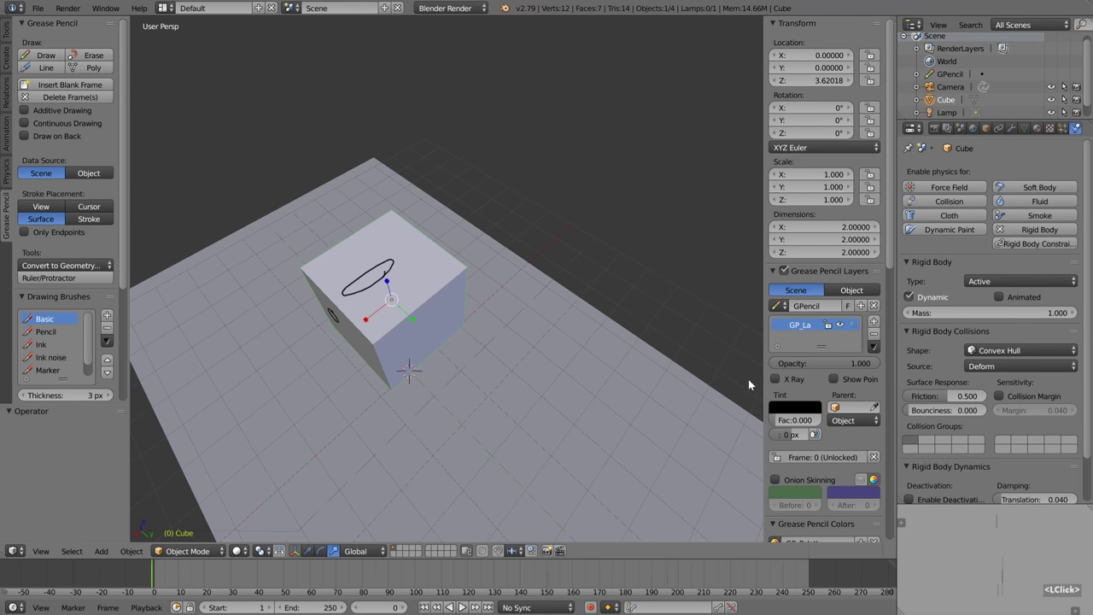
mouse_move(386, 376)
middle_mouse_down()
mouse_move(455, 367)
mouse_move(552, 326)
mouse_move(425, 345)
mouse_move(338, 229)
middle_mouse_up()
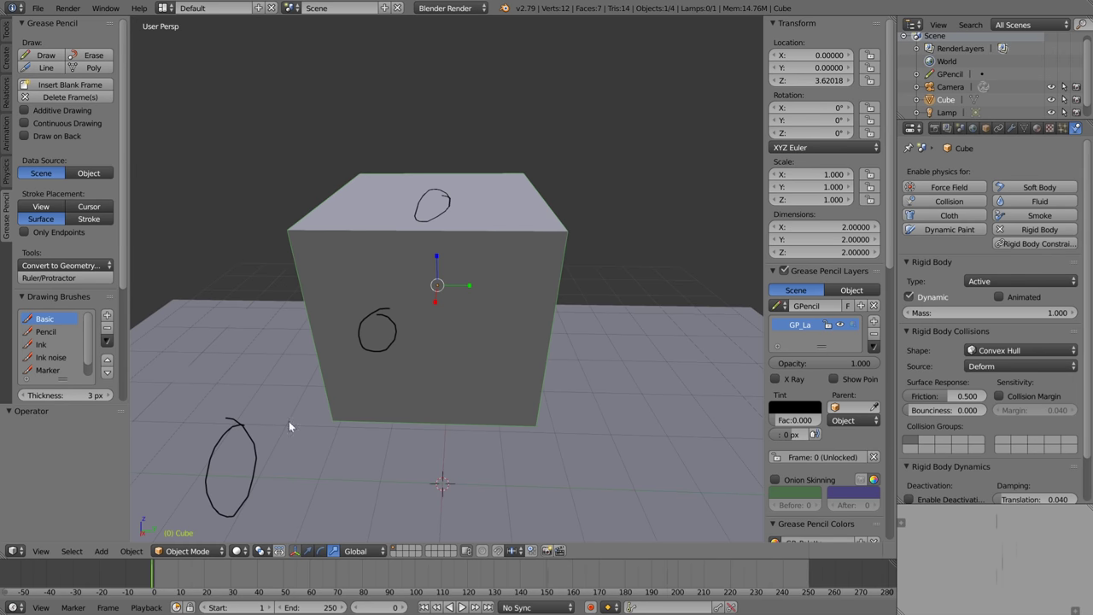
Select all the circles in Edit Strokes mode, delete their points and return to Object Mode
left_click(205, 553)
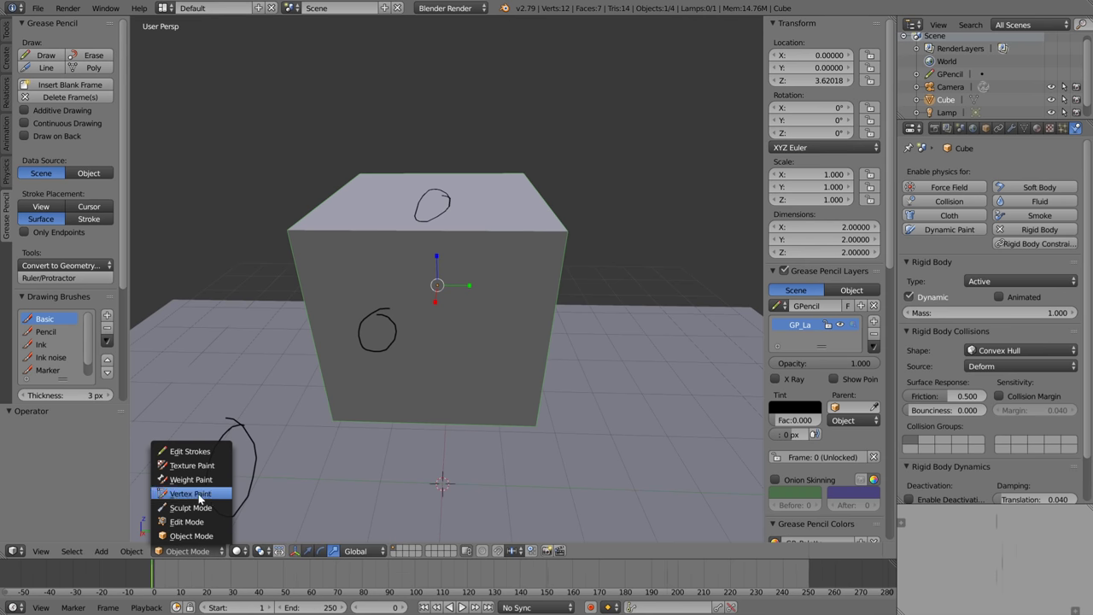
left_click(190, 451)
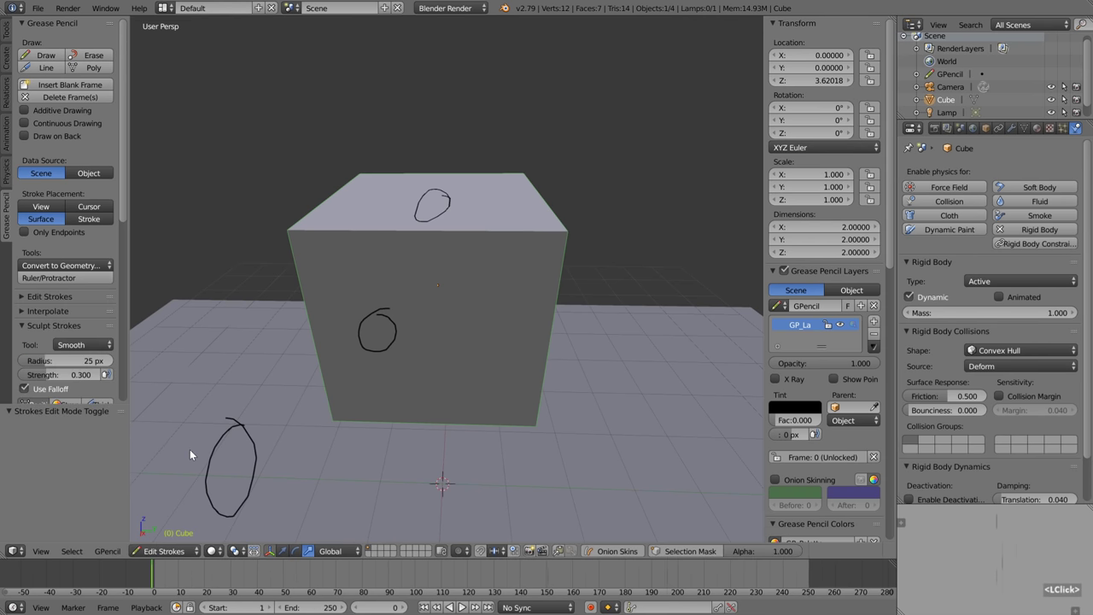
left_click(111, 550)
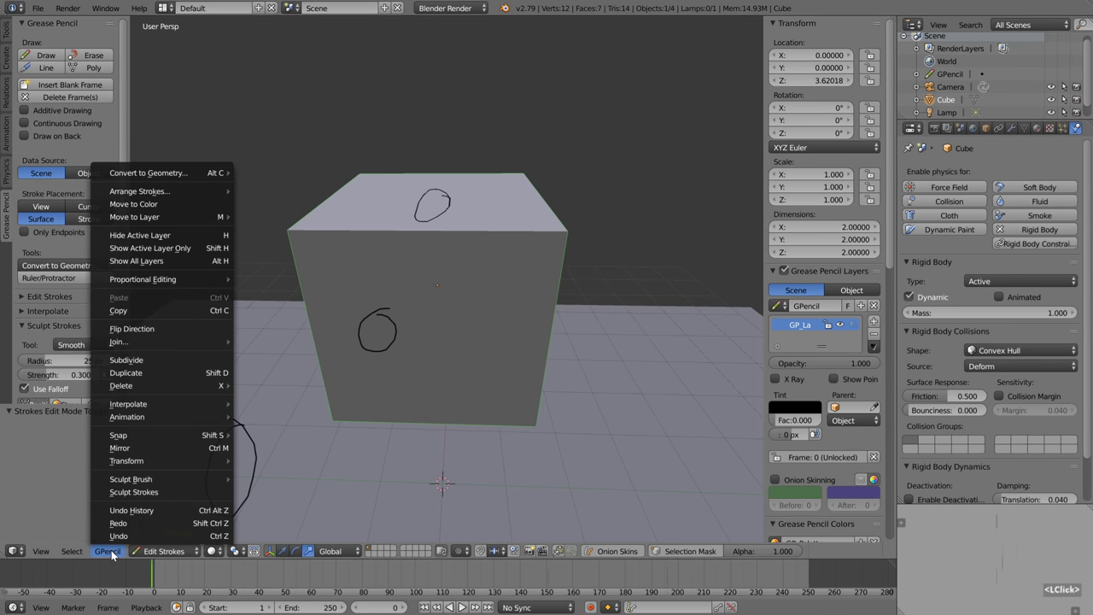
mouse_move(70, 551)
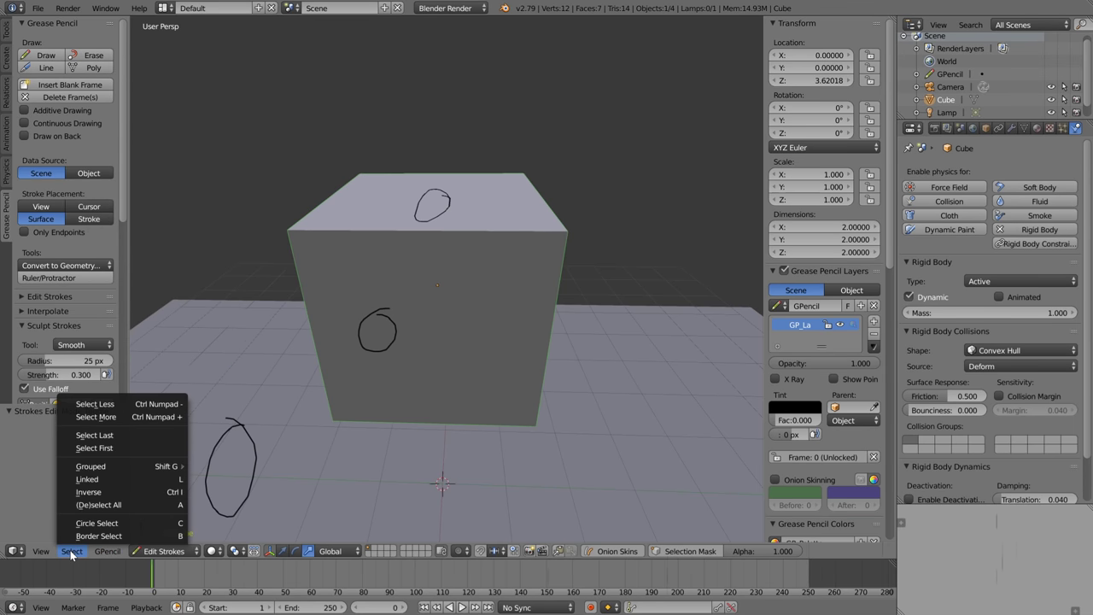
left_click(140, 507)
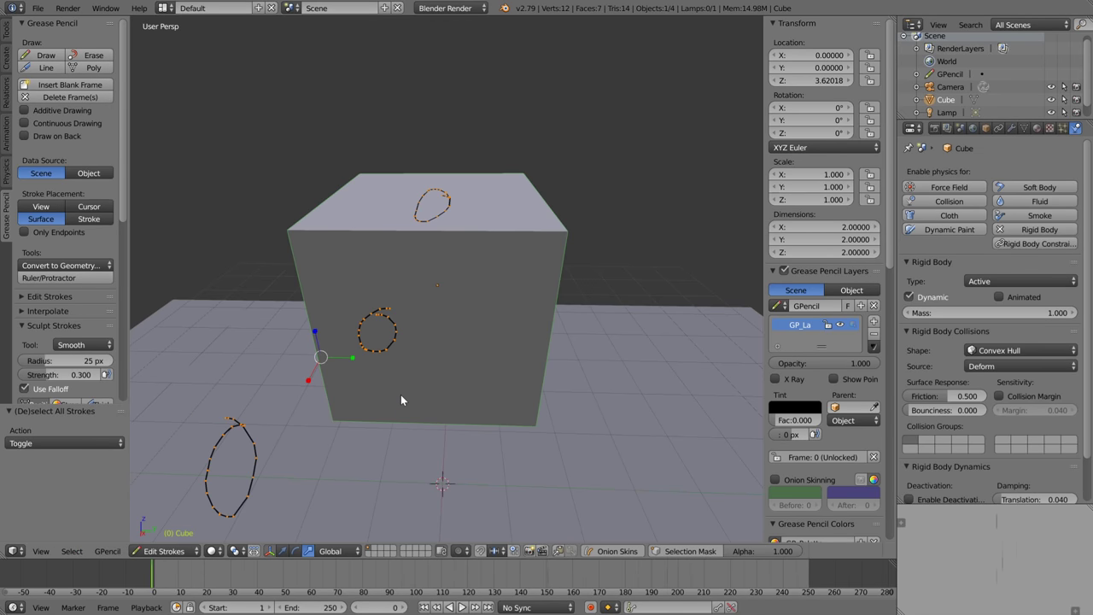
key("x")
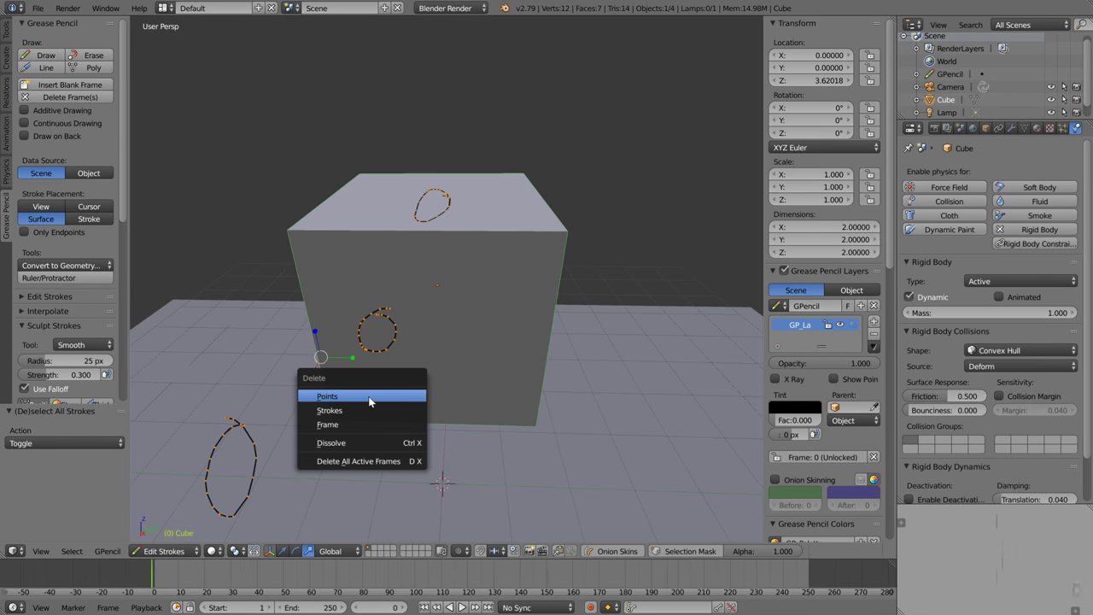
left_click(369, 398)
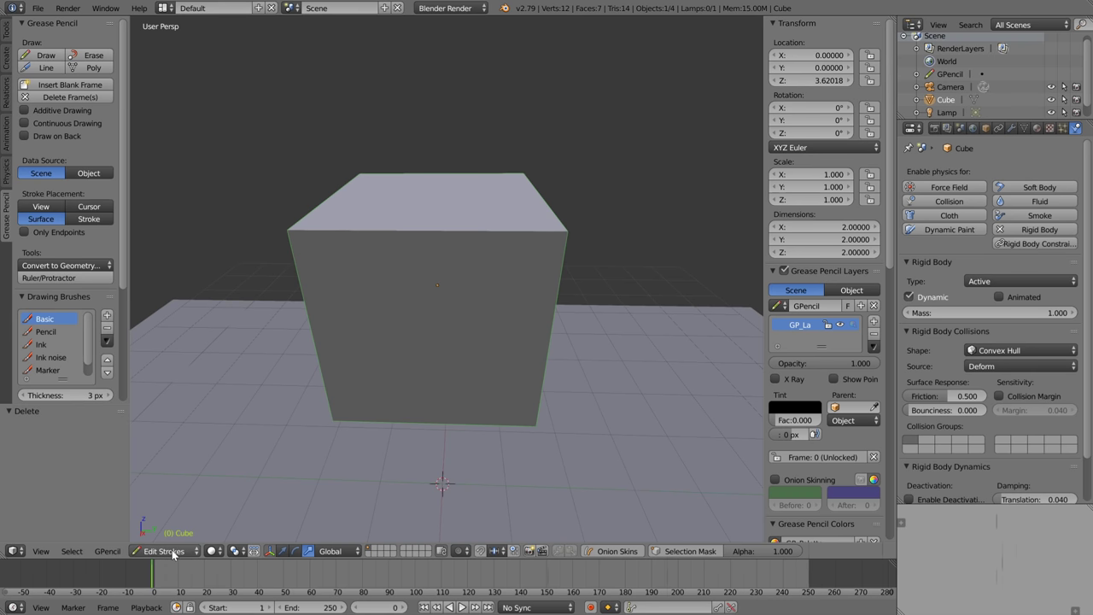
scroll(460, 345, "down", 3)
middle_click_drag(458, 363, 522, 417)
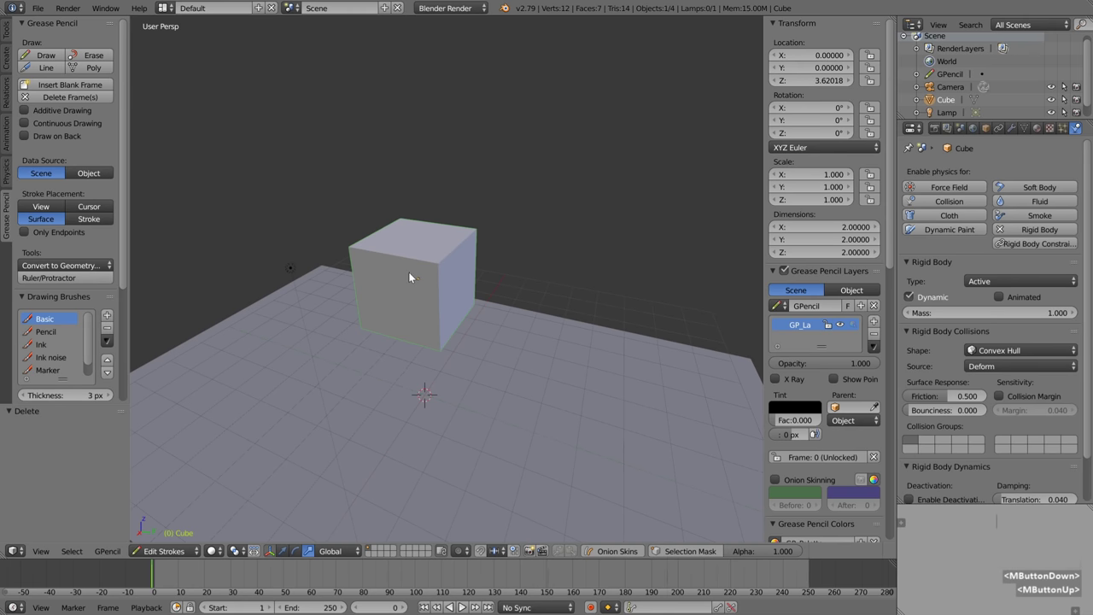
left_click(164, 551)
left_click(168, 536)
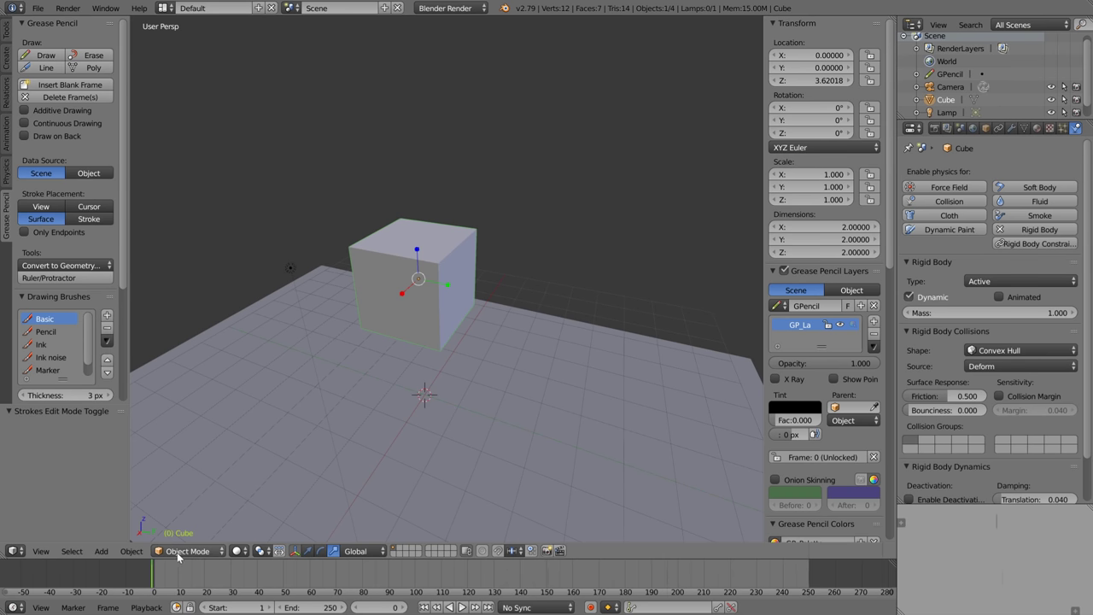
Draw a Grease Pencil smiley face with two eyes, pupils and a mouth on the surface of the cube's front face
mouse_move(432, 435)
middle_mouse_down("ctrl")
mouse_move(424, 384)
mouse_move(489, 441)
mouse_move(510, 435)
mouse_move(483, 430)
mouse_move(483, 386)
mouse_move(468, 367)
middle_mouse_up("ctrl")
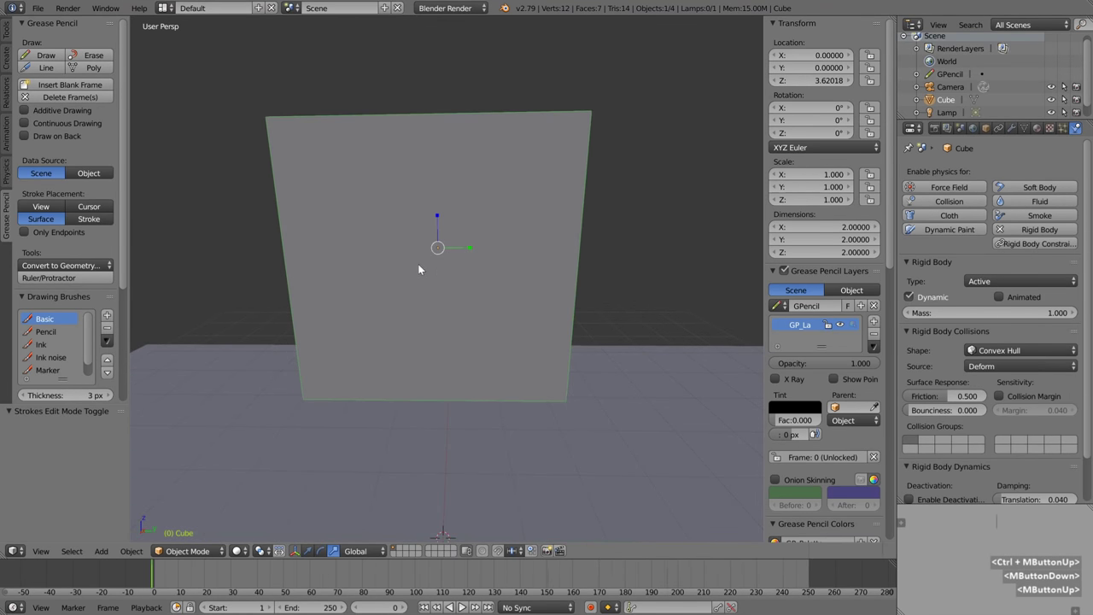
mouse_move(400, 217)
left_mouse_down()
mouse_move(352, 183)
mouse_move(333, 246)
mouse_move(373, 256)
mouse_move(399, 201)
left_mouse_up()
mouse_move(518, 198)
left_mouse_down()
mouse_move(518, 253)
mouse_move(519, 193)
mouse_move(480, 228)
left_mouse_up()
left_click_drag(363, 220, 363, 228)
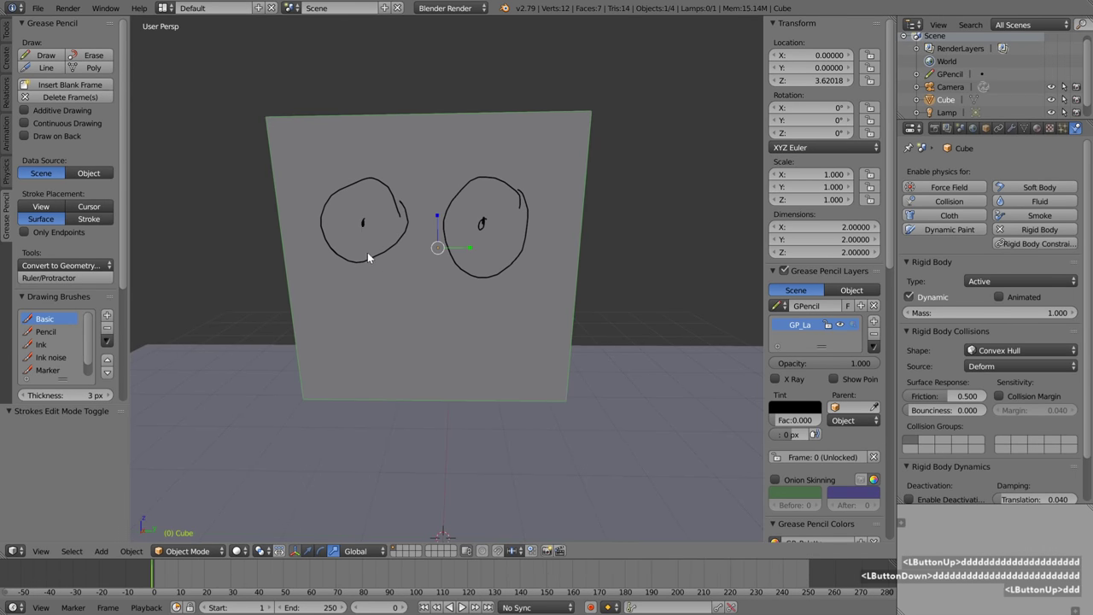
mouse_move(318, 285)
left_mouse_down()
mouse_move(343, 317)
mouse_move(584, 289)
left_mouse_up()
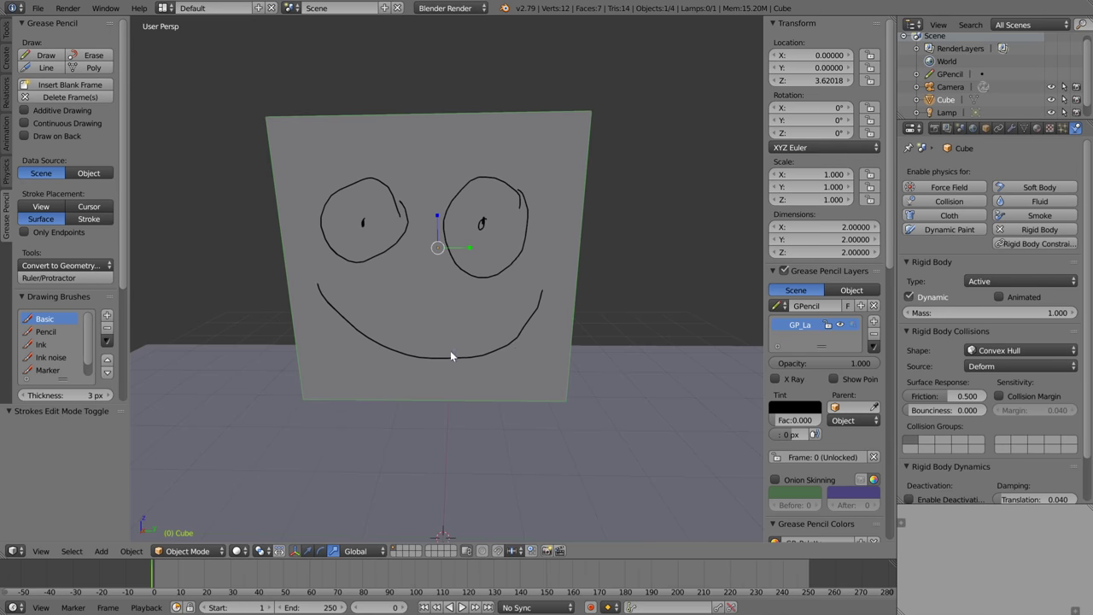
scroll(450, 350, "down", 5)
mouse_move(451, 359)
middle_mouse_down()
mouse_move(377, 368)
mouse_move(427, 363)
middle_mouse_up()
scroll(427, 363, "up", 5)
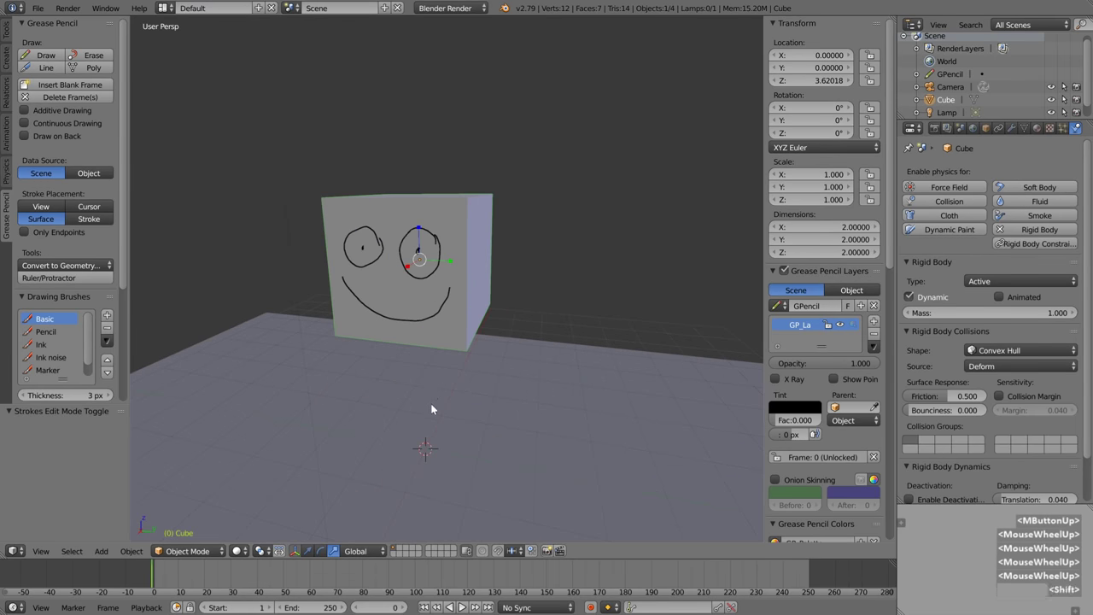
middle_click_drag(431, 403, 476, 379, "shift")
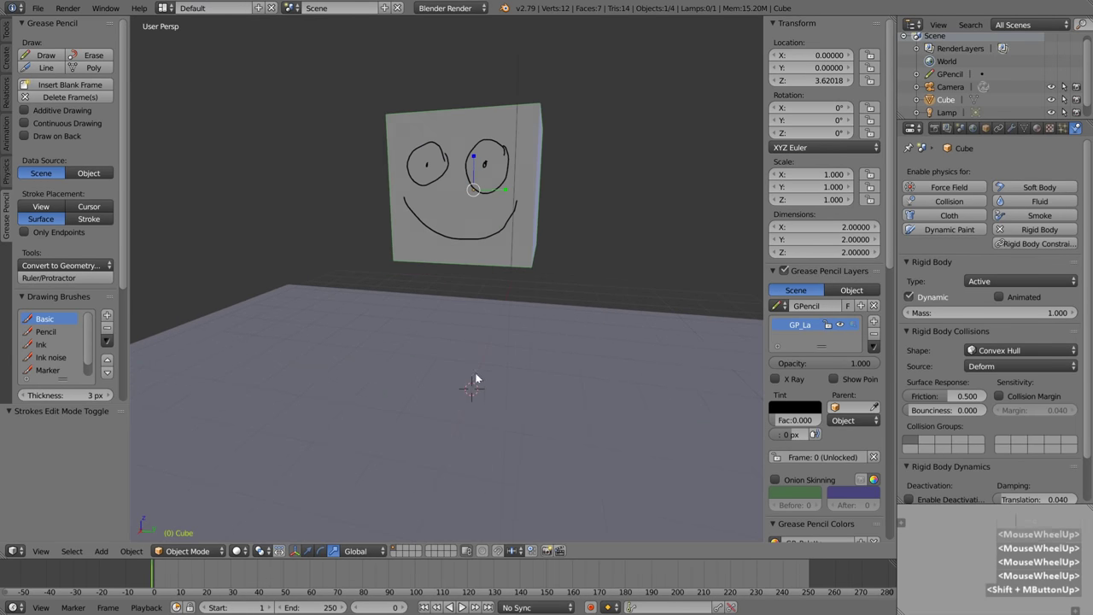
Play the simulation to check how the drawn face behaves, stop at frame 95 and return to frame 1
left_click(463, 606)
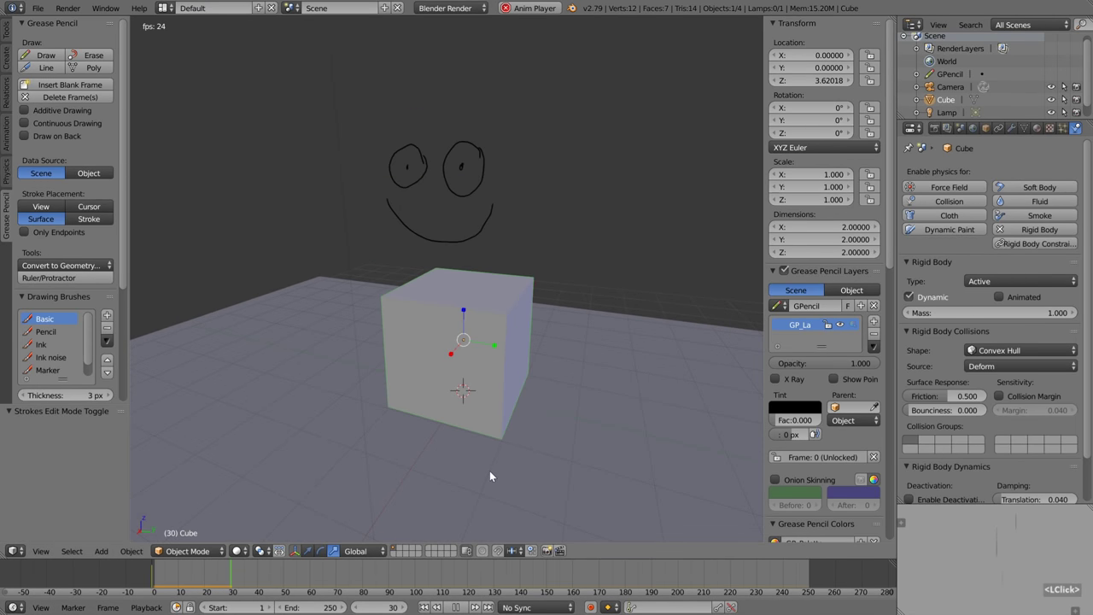
left_click(458, 607)
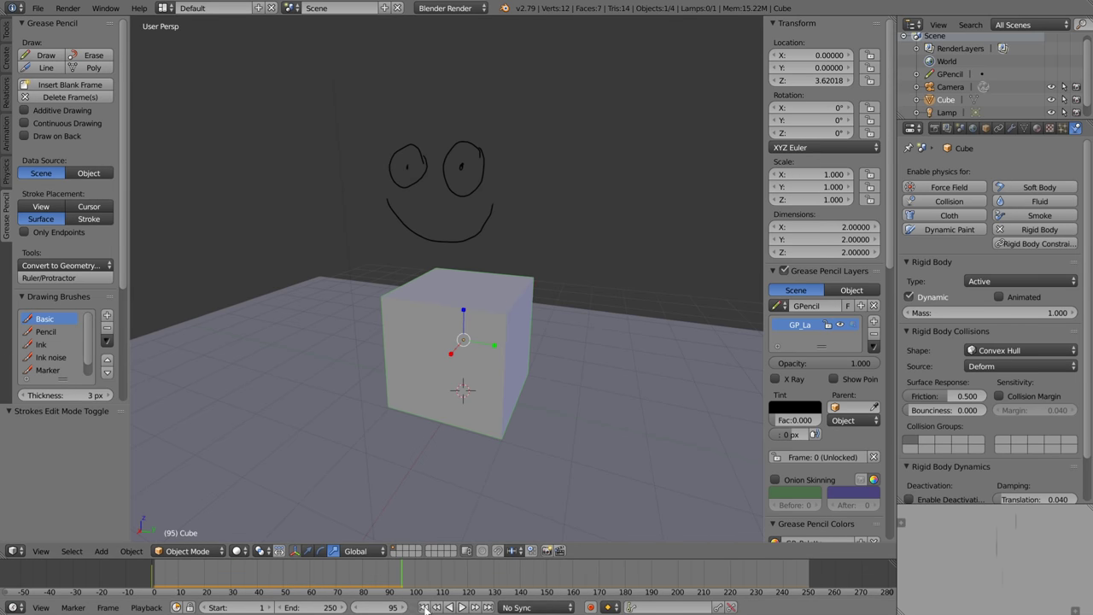
left_click(425, 607)
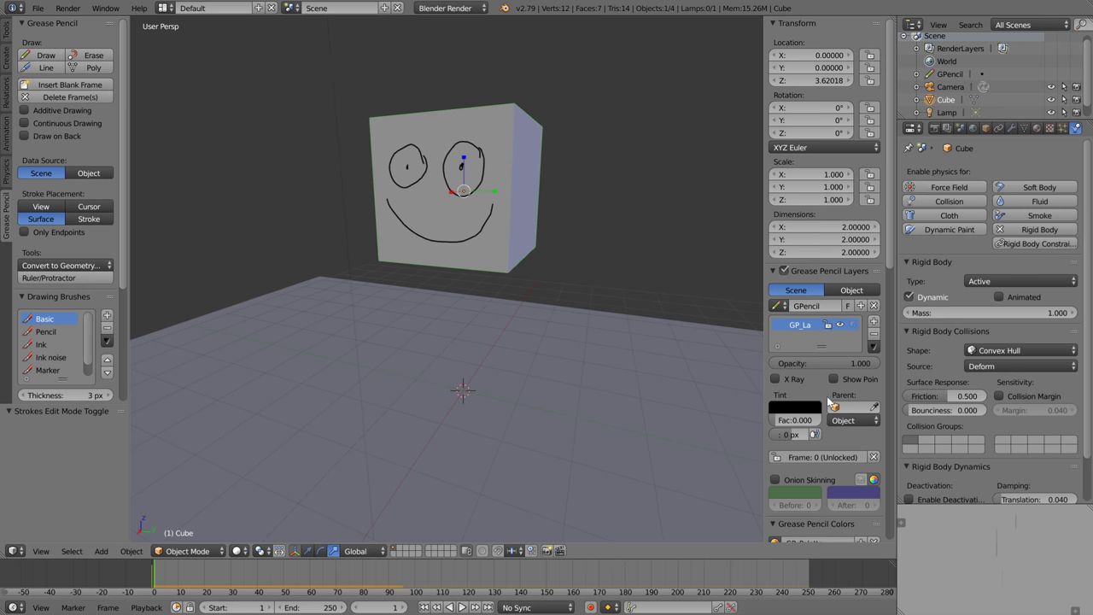
Parent the Grease Pencil layer to the Cube object, test-play the simulation and return to frame 1
left_click(851, 408)
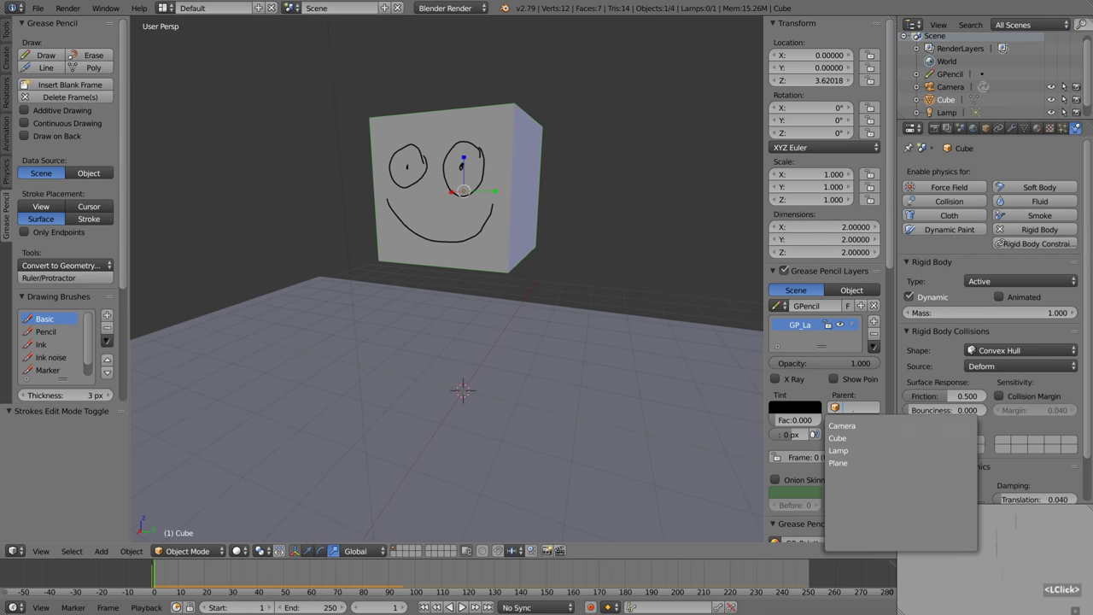
left_click(845, 439)
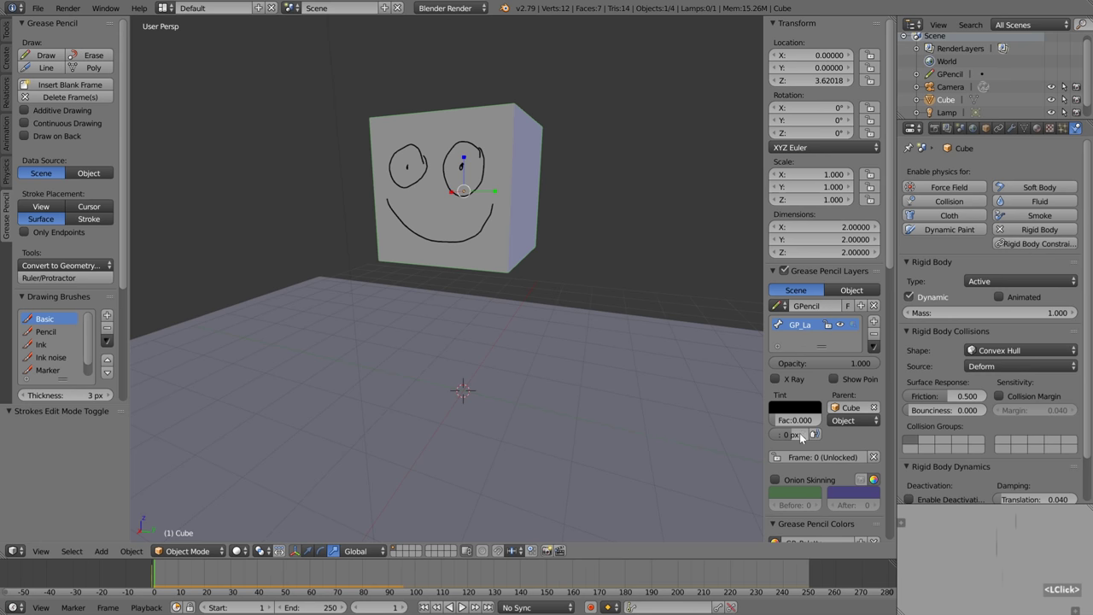
left_click(463, 607)
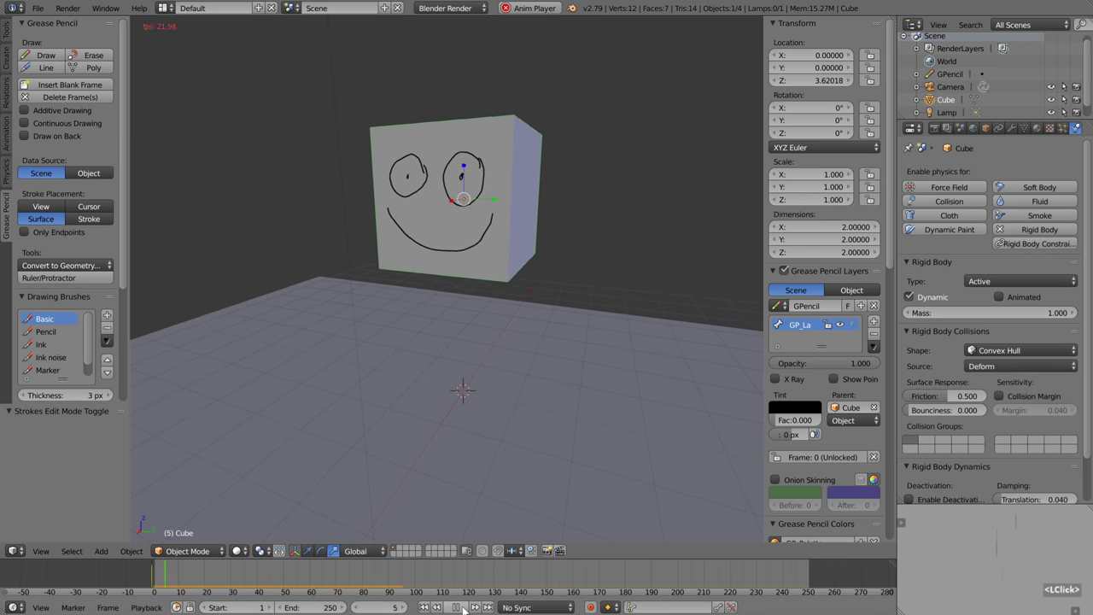
left_click(455, 608)
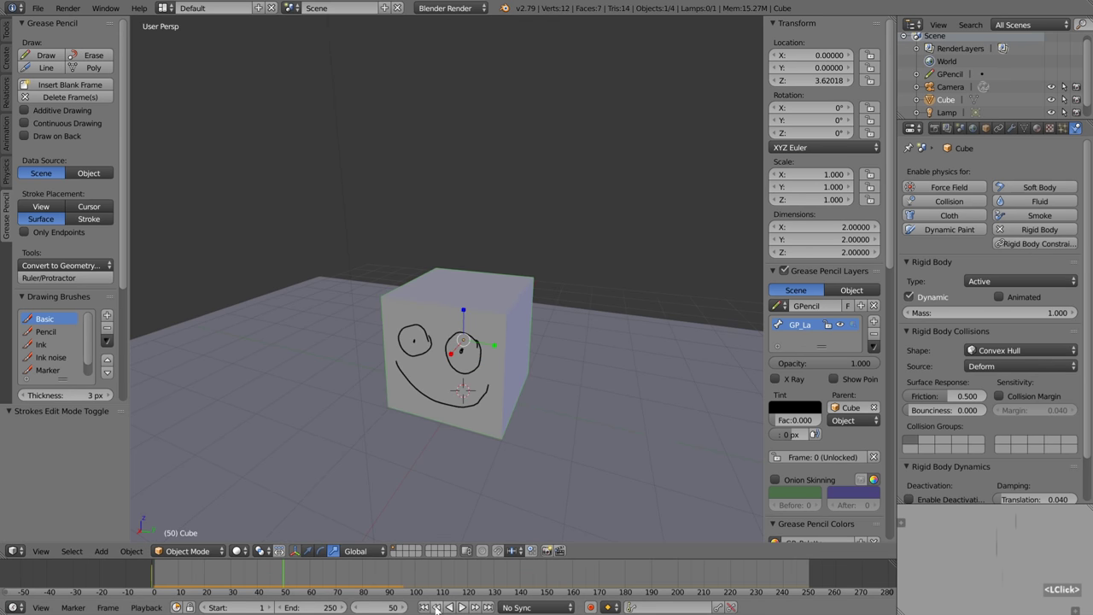
left_click(424, 607)
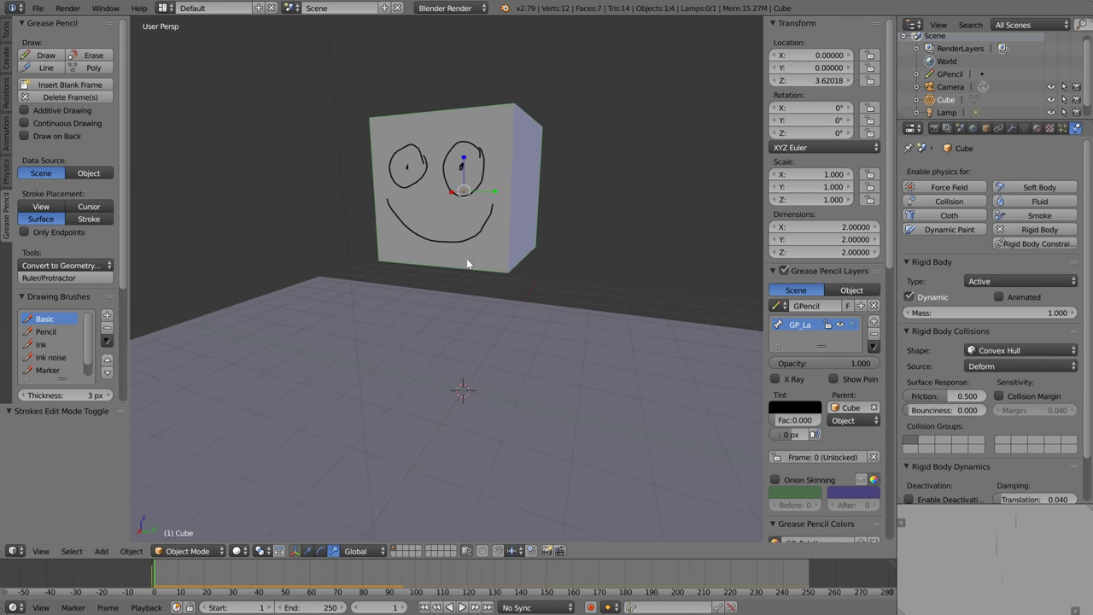
Tilt the cube with the rotation manipulator by about 13.3° around X and -5.93° around Y
middle_click_drag(441, 352, 410, 389)
left_click(322, 552)
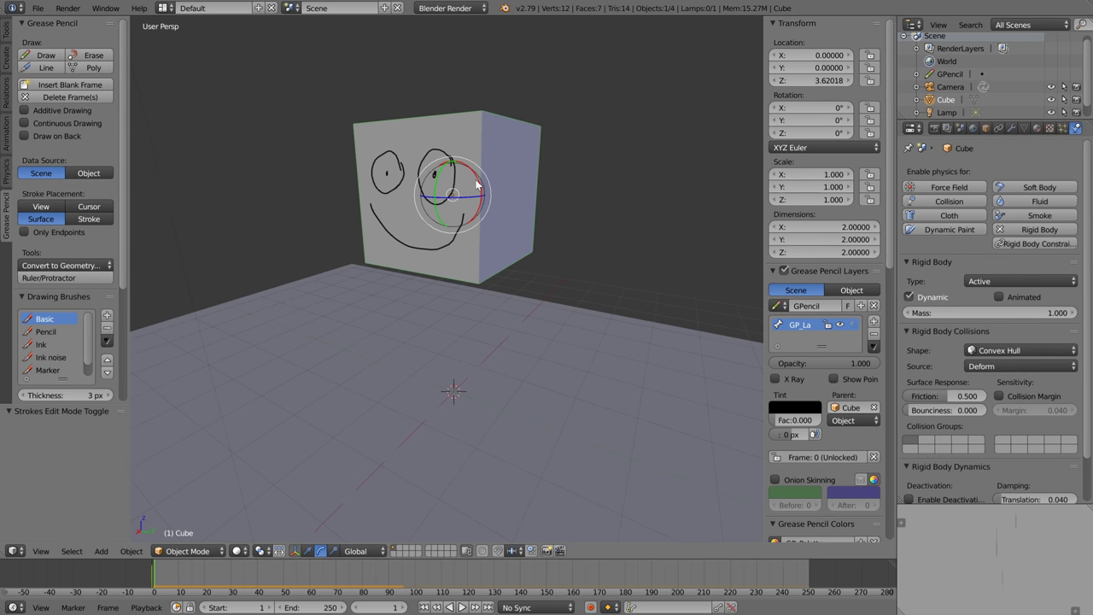
scroll(470, 182, "up", 3)
middle_click_drag(466, 183, 478, 168)
left_click_drag(478, 168, 446, 149)
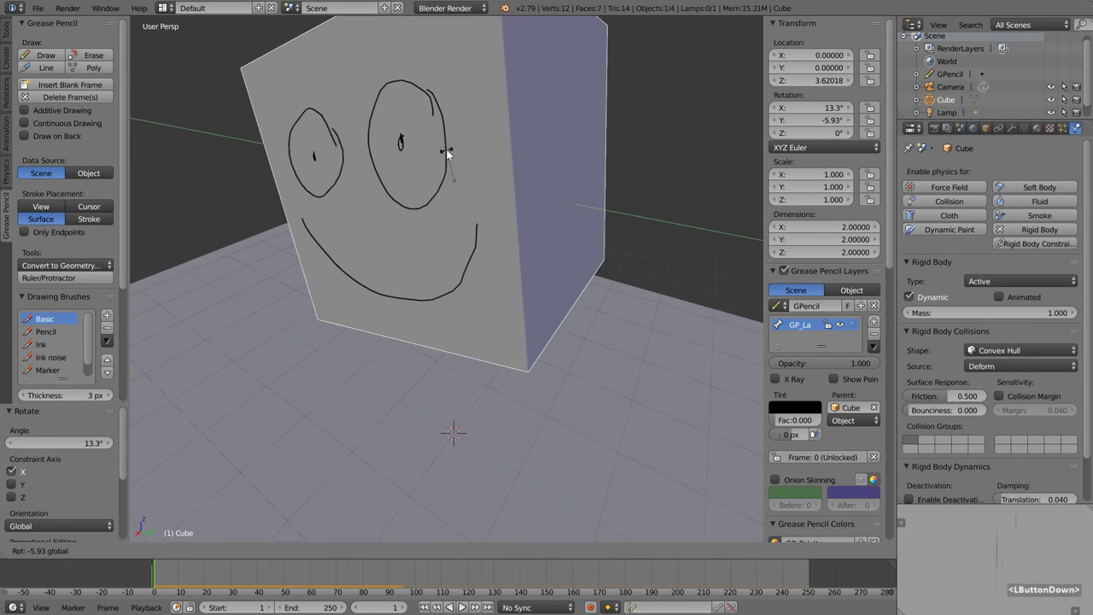
Select the ground plane and rotate it about 4.34° around the global Y axis
scroll(476, 201, "down", 6)
right_click(474, 377)
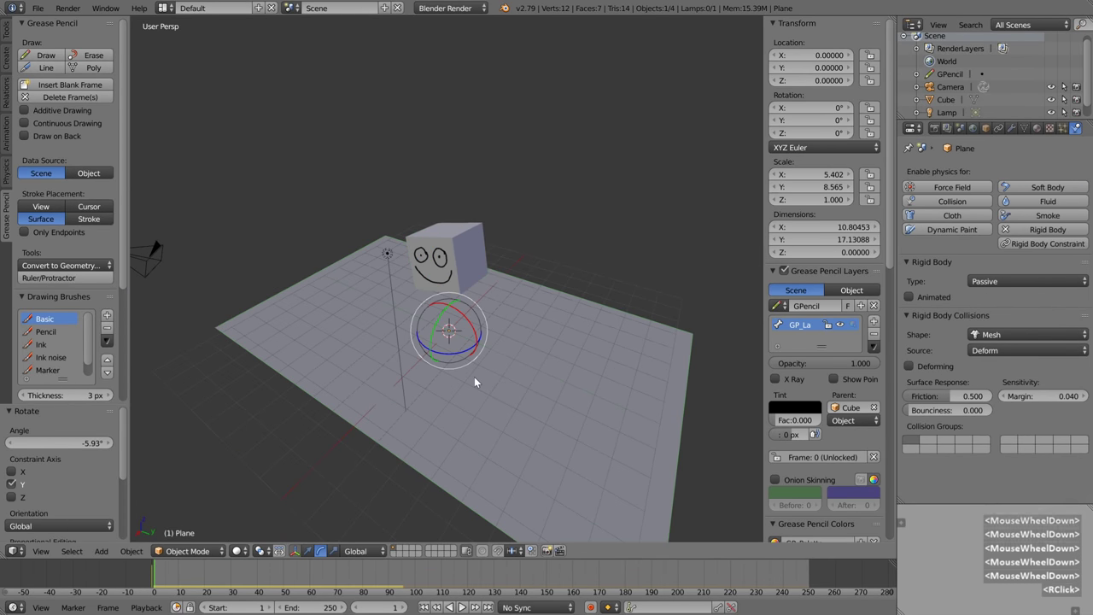
middle_click_drag(490, 362, 437, 329)
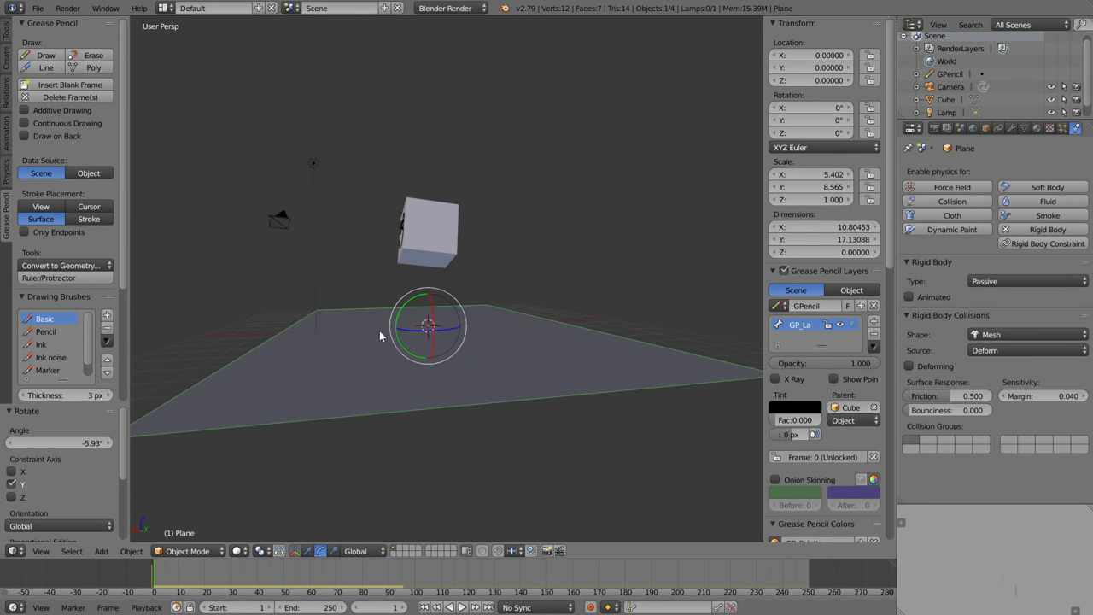
middle_click_drag(380, 331, 395, 371)
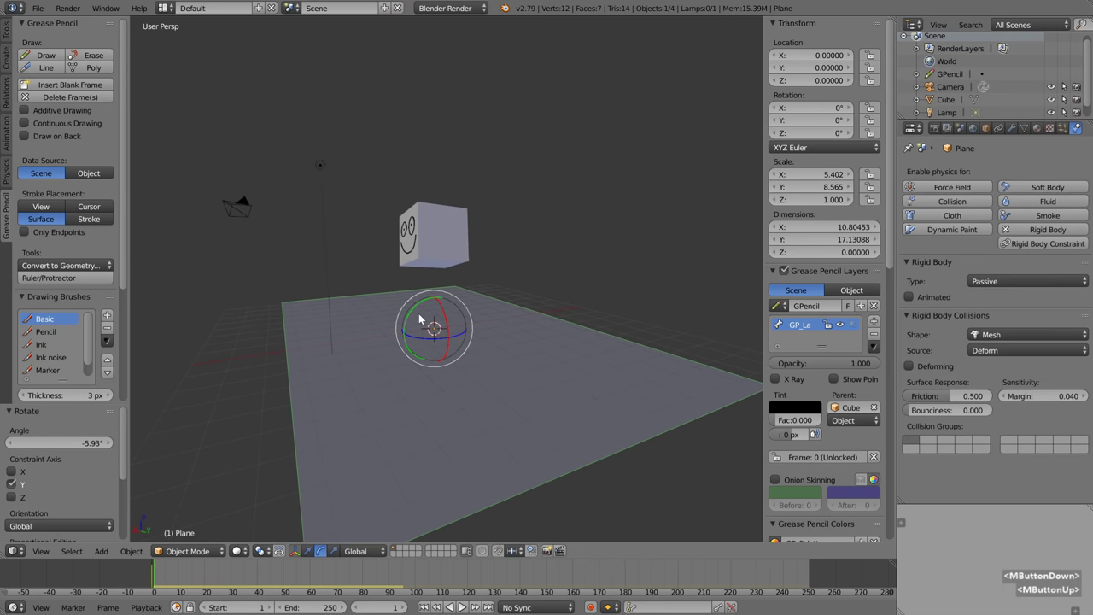
left_click_drag(424, 305, 422, 306)
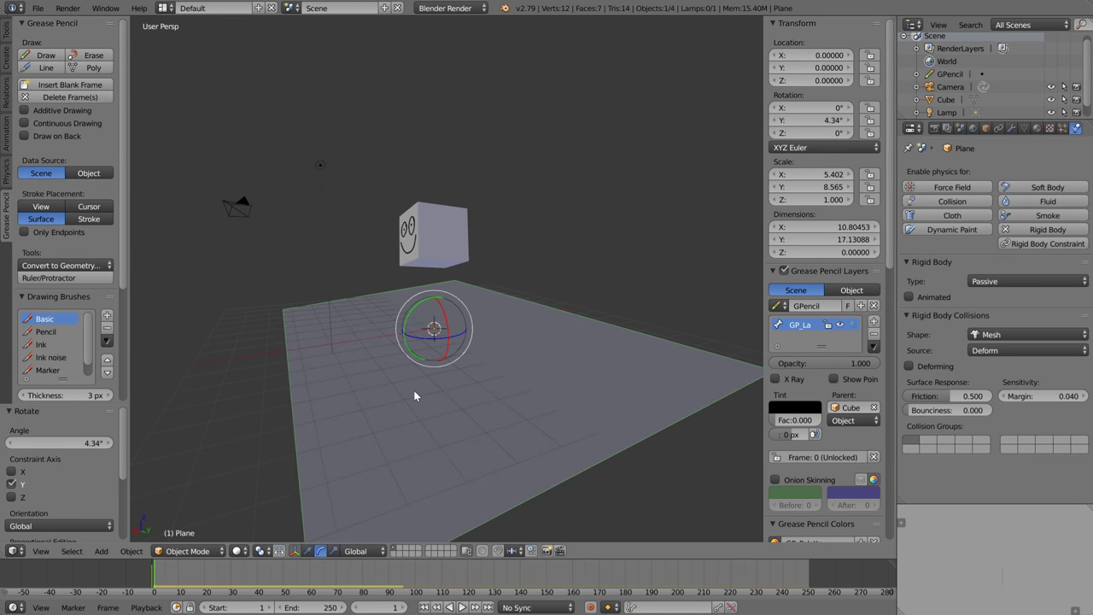
Switch to the front orthographic view and tilt the plane further to a Y rotation of about 7.72°
middle_click_drag(415, 390, 454, 405)
scroll(456, 400, "down", 1)
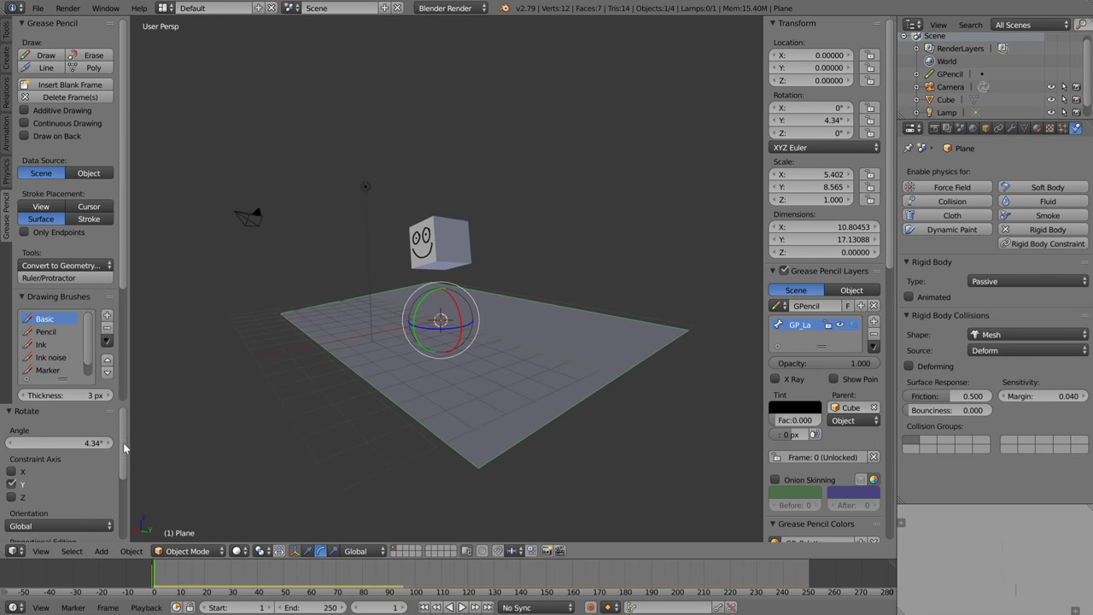
left_click(42, 551)
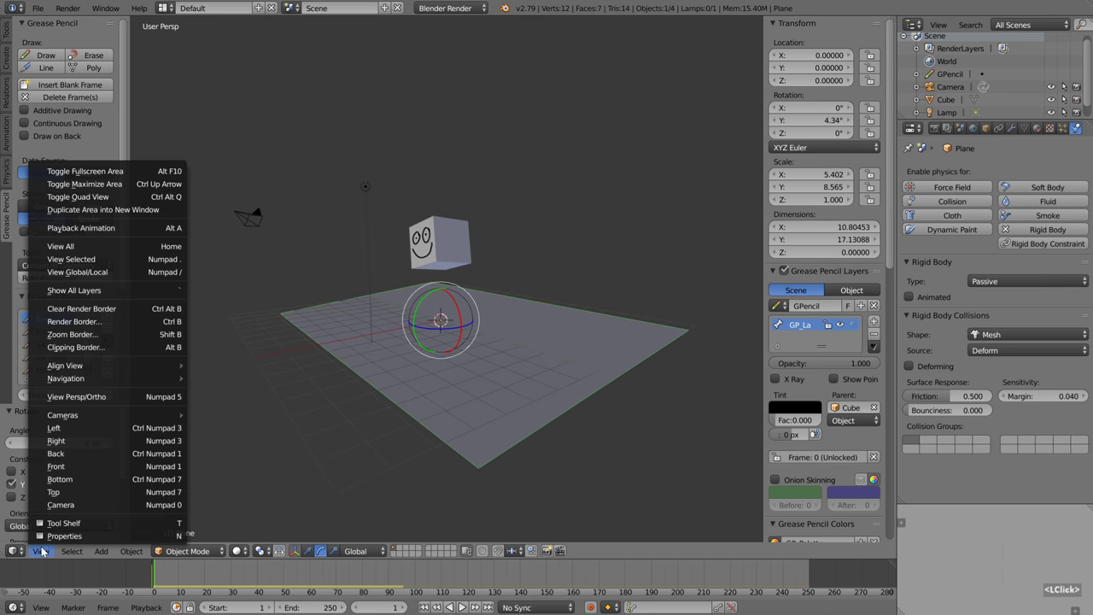
left_click(102, 427)
left_click(40, 551)
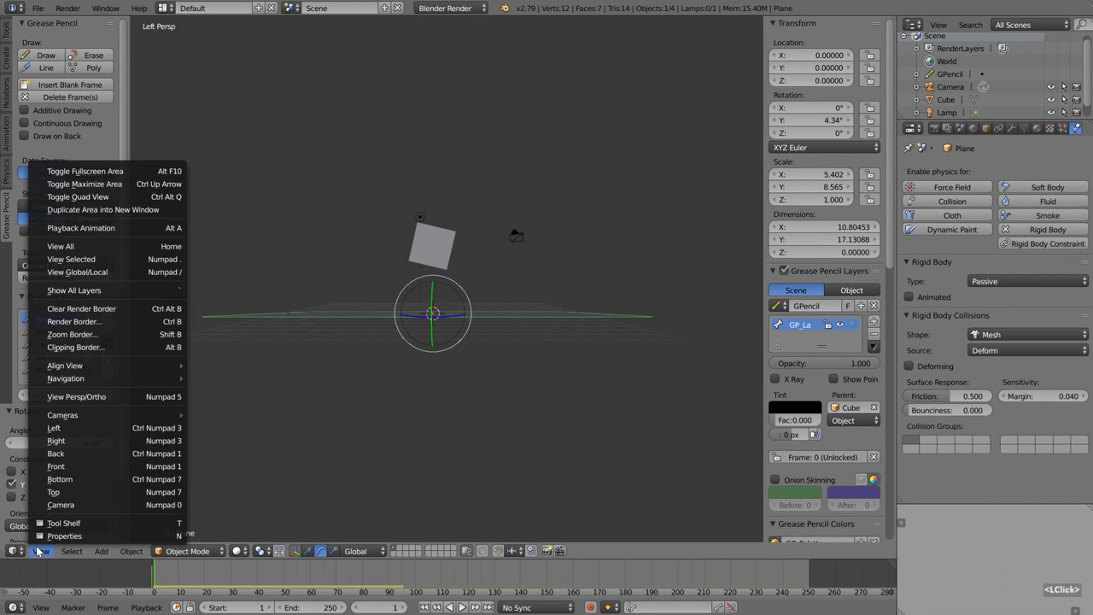
left_click(88, 465)
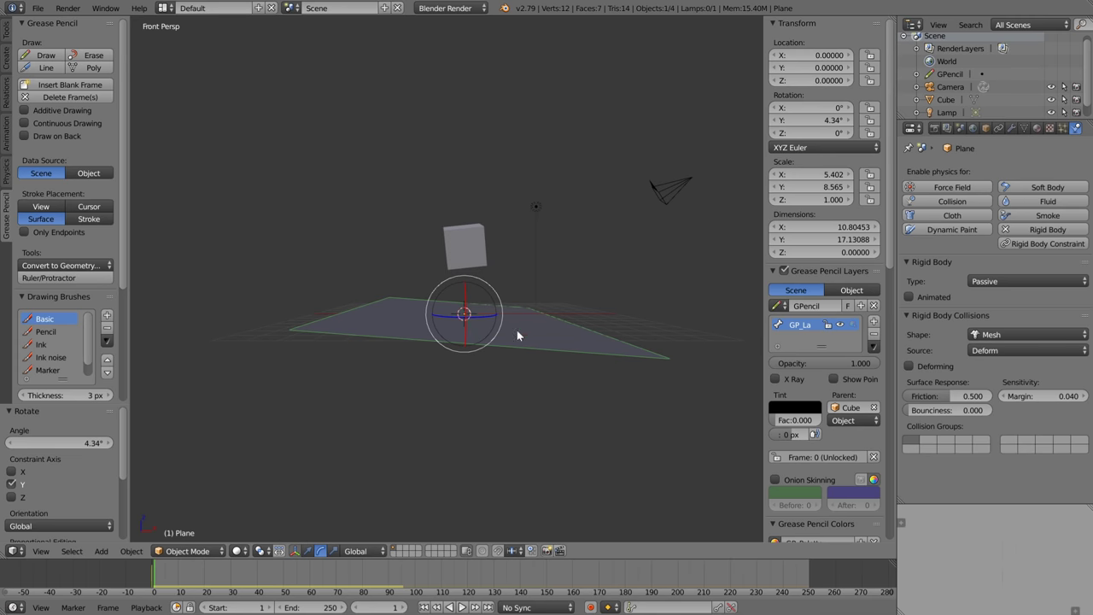
left_click(39, 552)
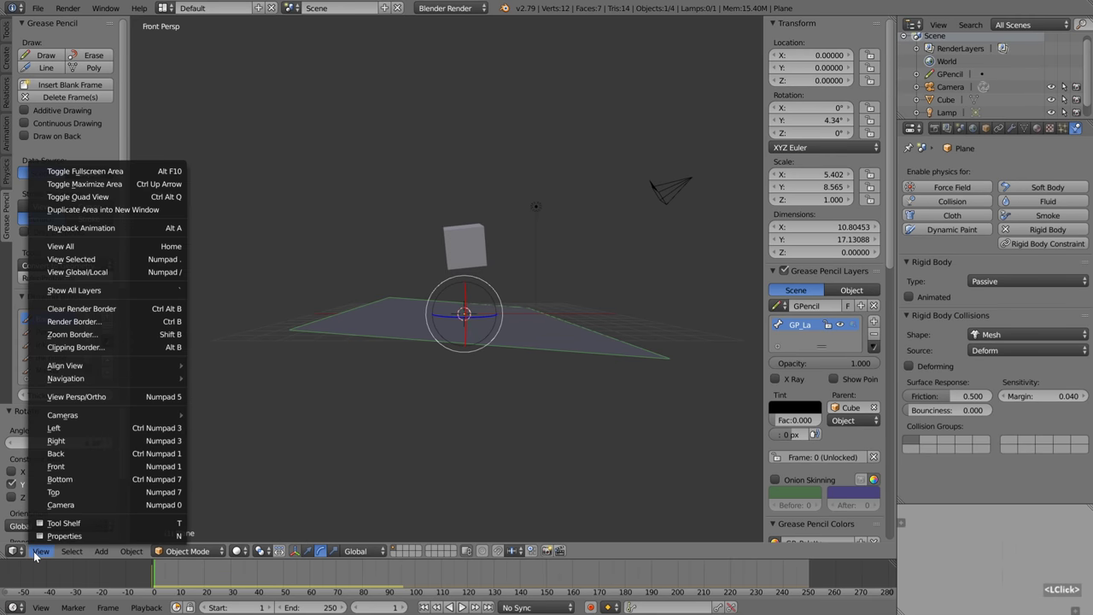
left_click(129, 398)
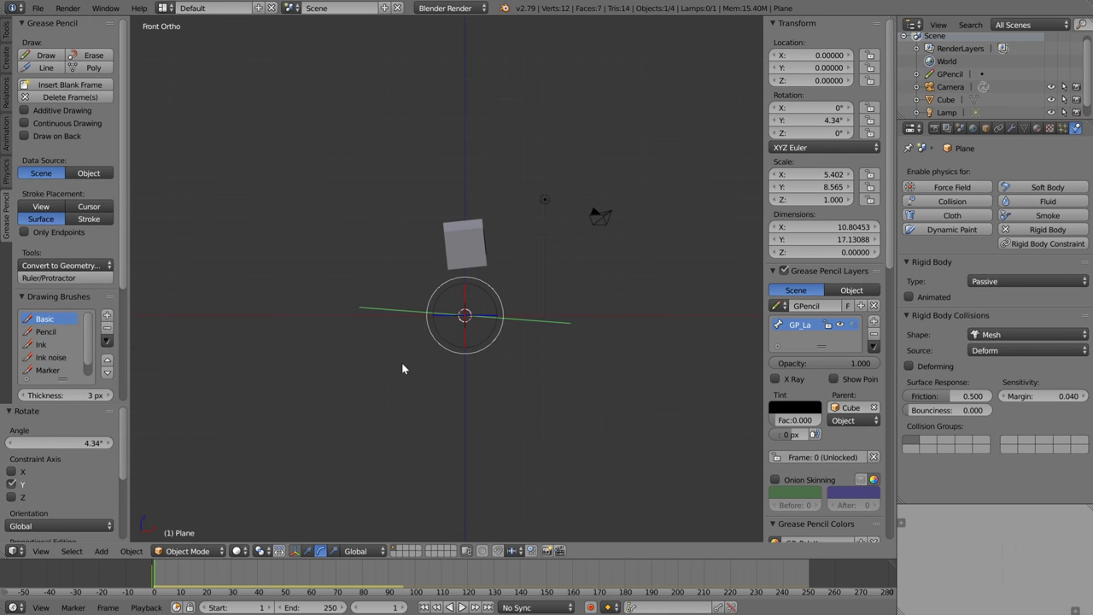
scroll(422, 329, "up", 3)
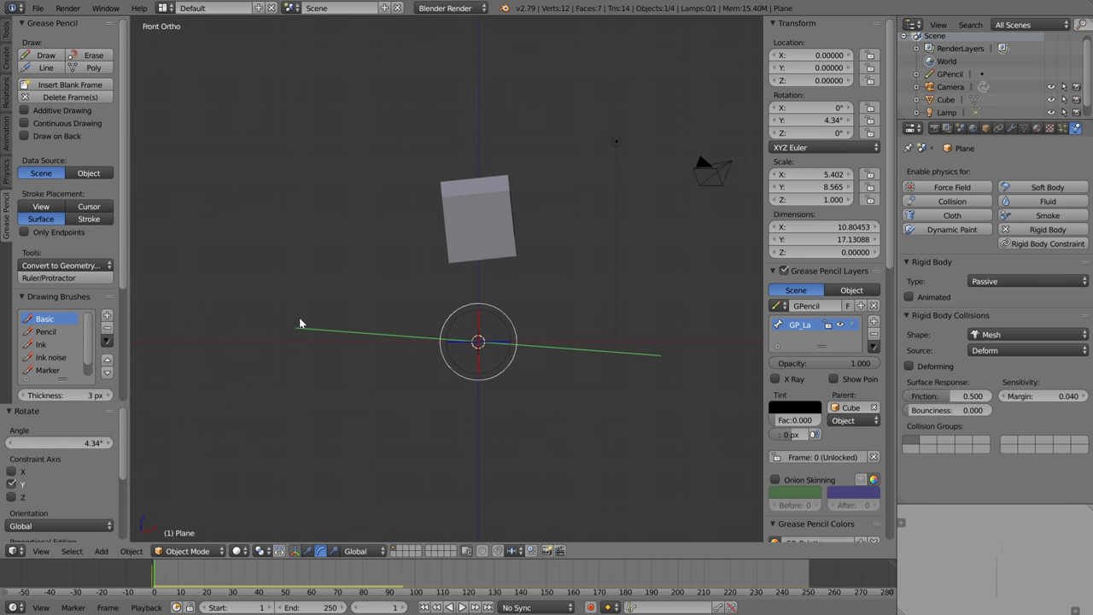
mouse_move(488, 308)
left_mouse_down()
mouse_move(501, 305)
mouse_move(469, 290)
mouse_move(498, 303)
left_mouse_up()
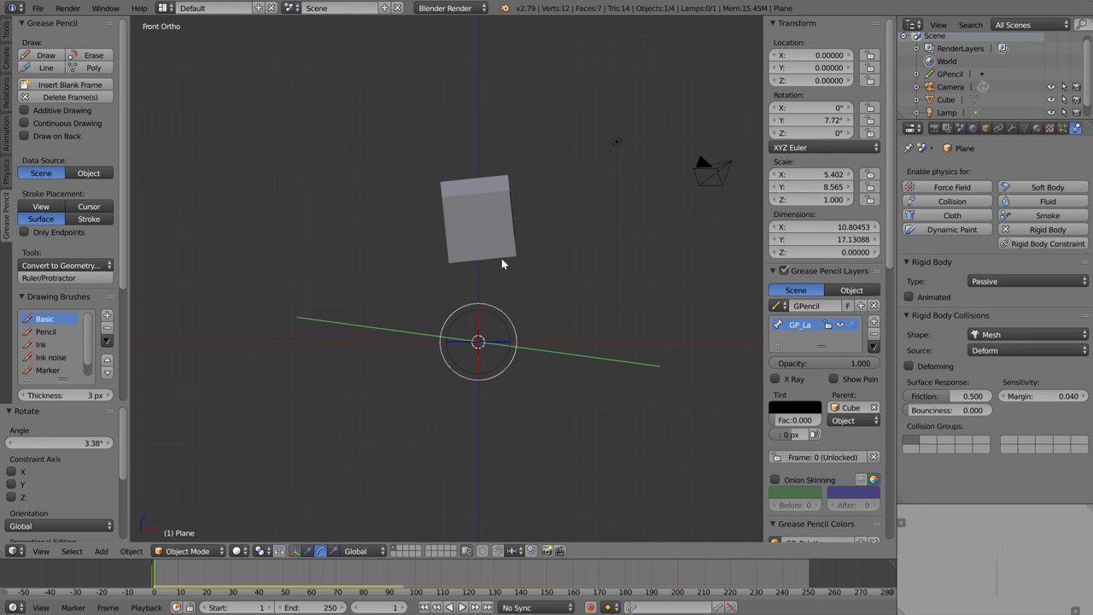
Switch the viewport back to perspective and frame the tilted plane and cube from an angle
left_click(40, 552)
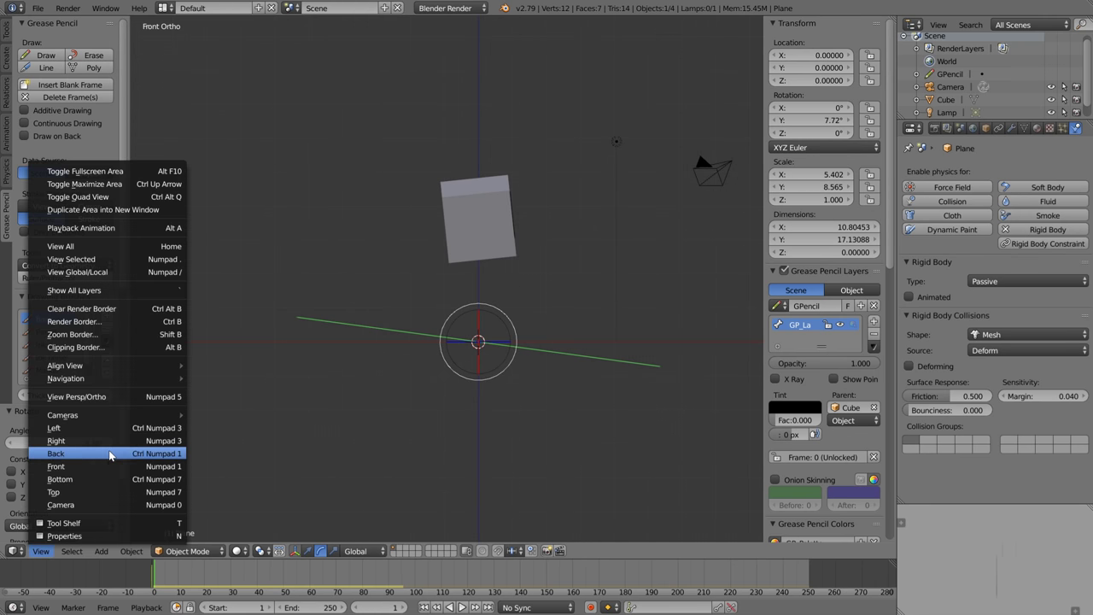
left_click(77, 396)
middle_click_drag(461, 367, 488, 380)
scroll(454, 406, "down", 3)
scroll(470, 381, "up", 1)
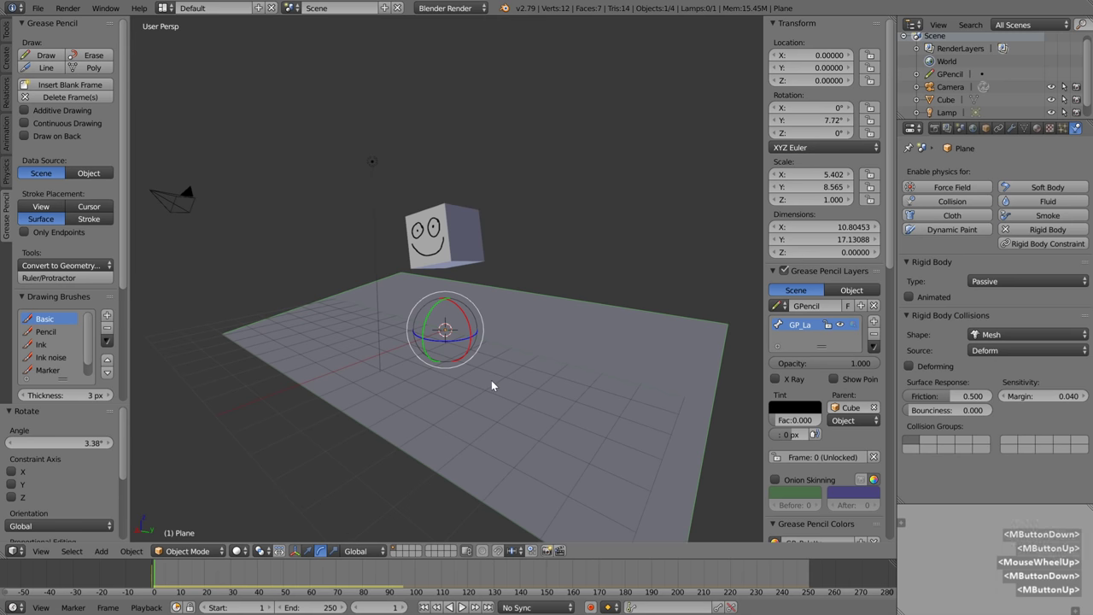
Play the simulation to check how the cube lands on the tilted plane, stop it and rewind to frame 0
key("alt+a")
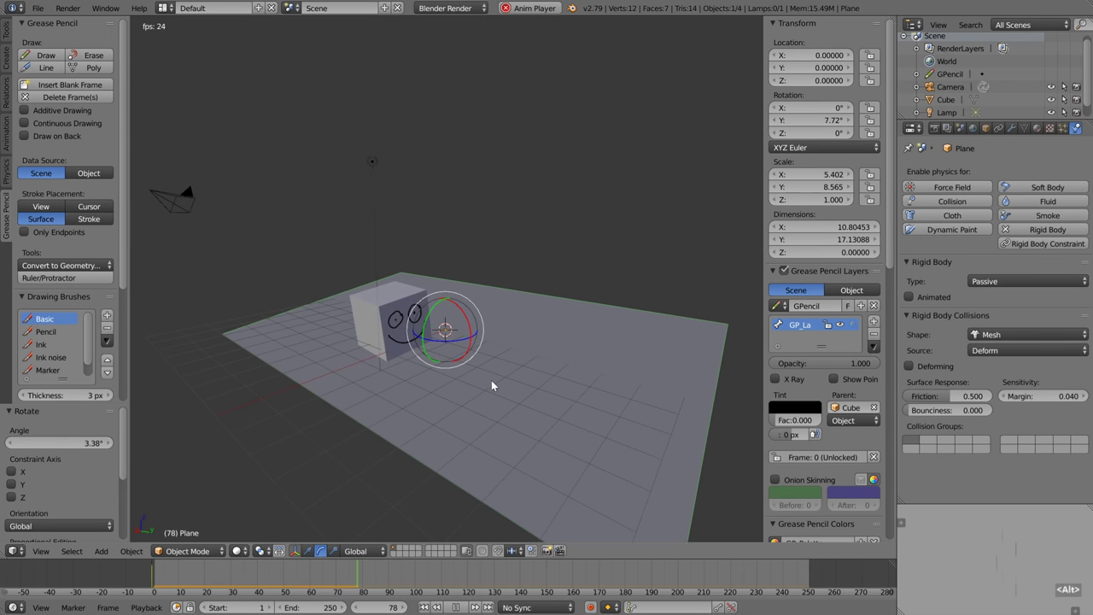
key("alt+a")
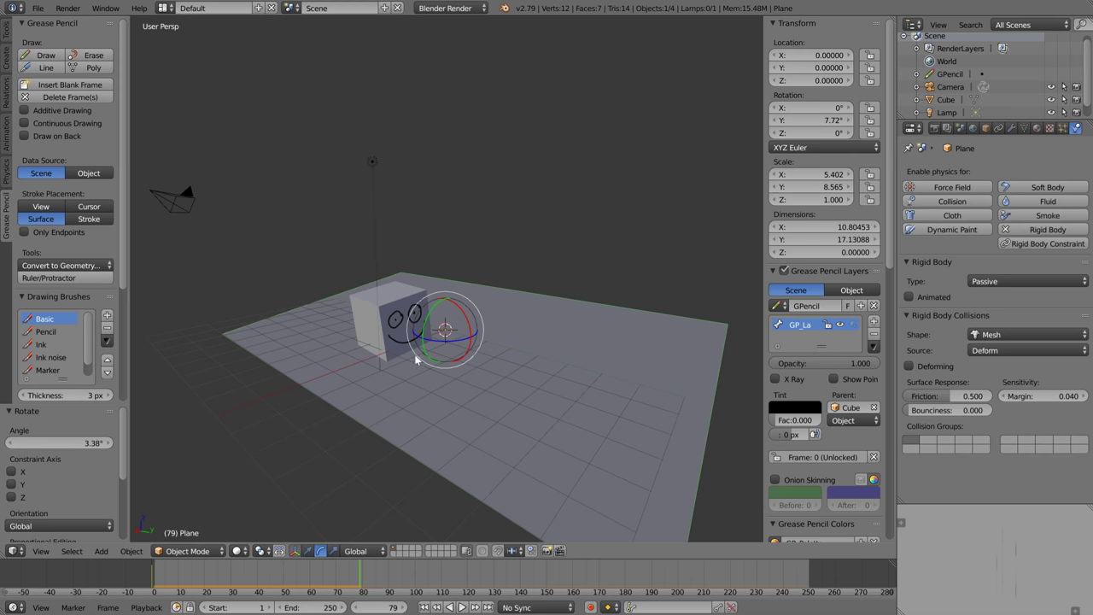
key("alt+a")
left_click_drag(243, 574, 154, 577)
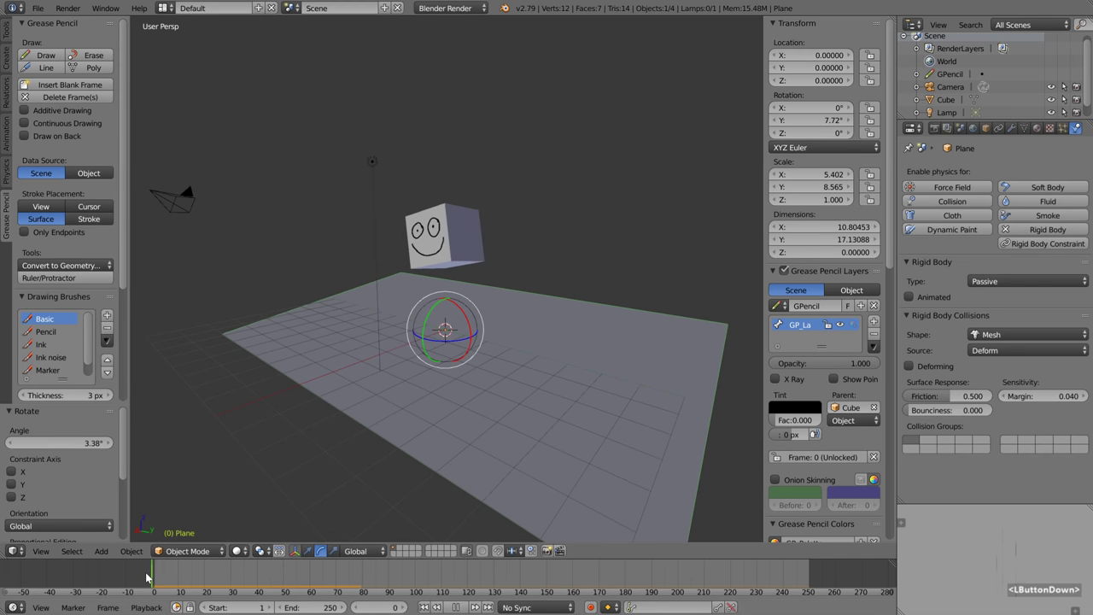
key("alt+a")
Rotate the cube to about X -8.98°, Y 7.99°, Z -3.26° and test-play the simulation up to frame 55
right_click(457, 260)
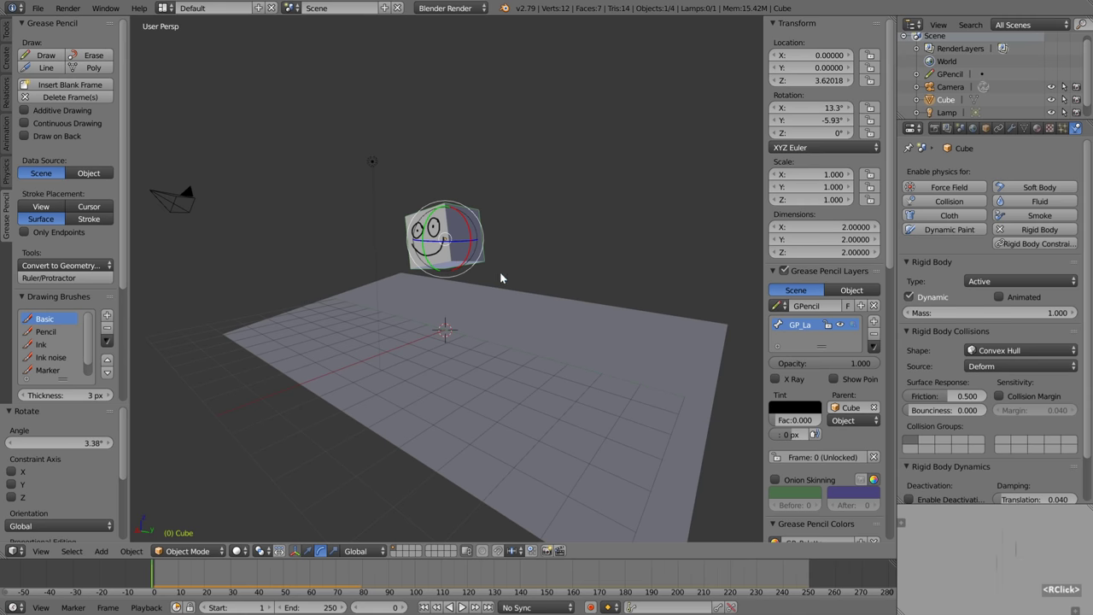
middle_click_drag(498, 324, 444, 235)
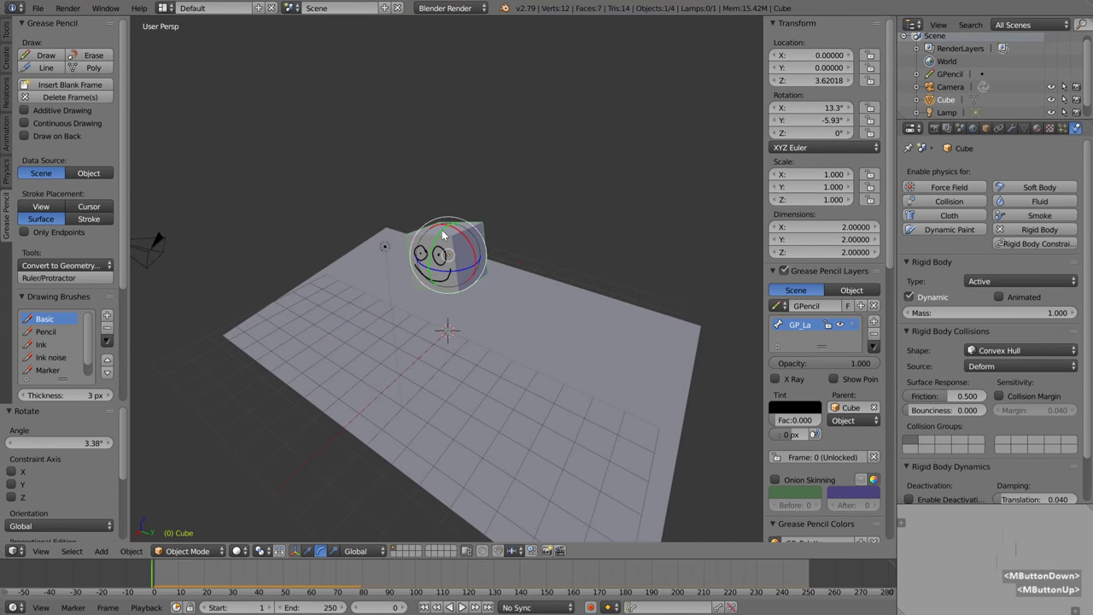
left_click_drag(444, 235, 338, 423)
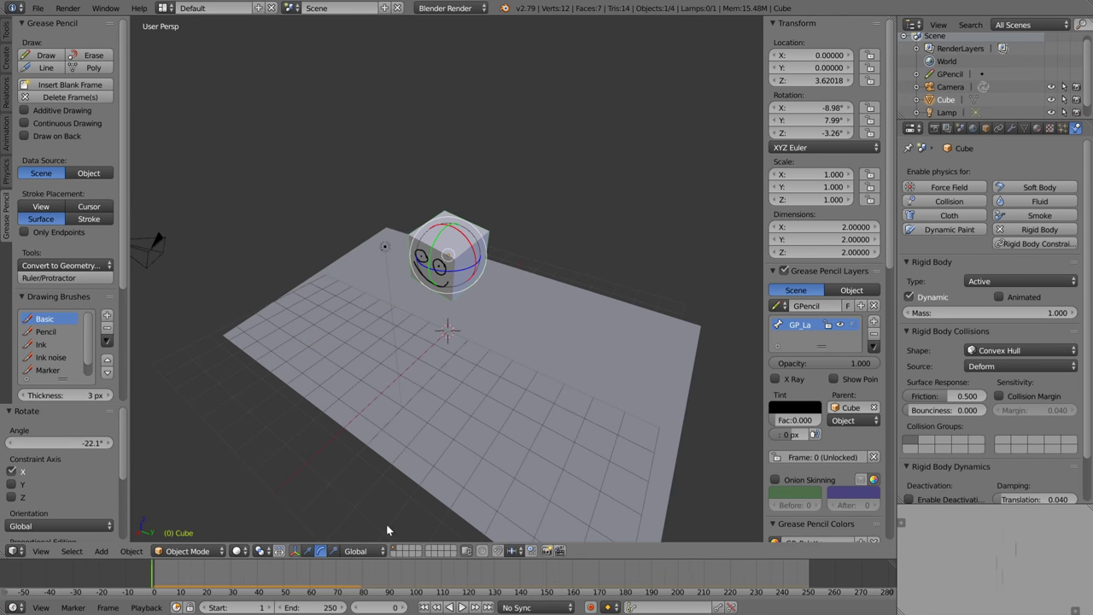
key("alt+a")
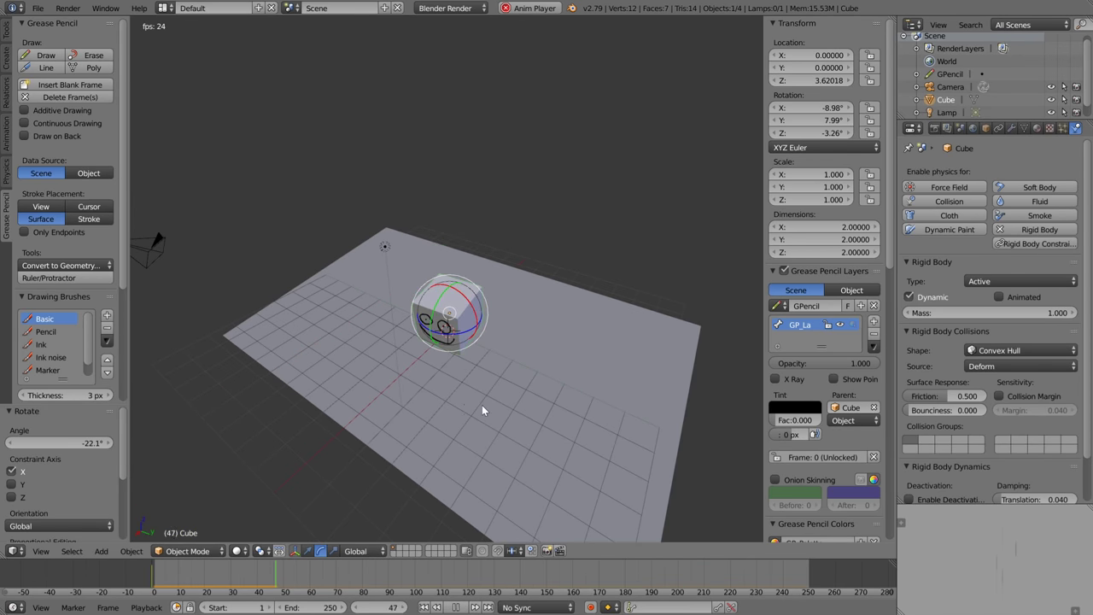
key("alt+a")
Select the plane and set its rigid body surface friction to 0
middle_click_drag(482, 405, 453, 378)
right_click(454, 378)
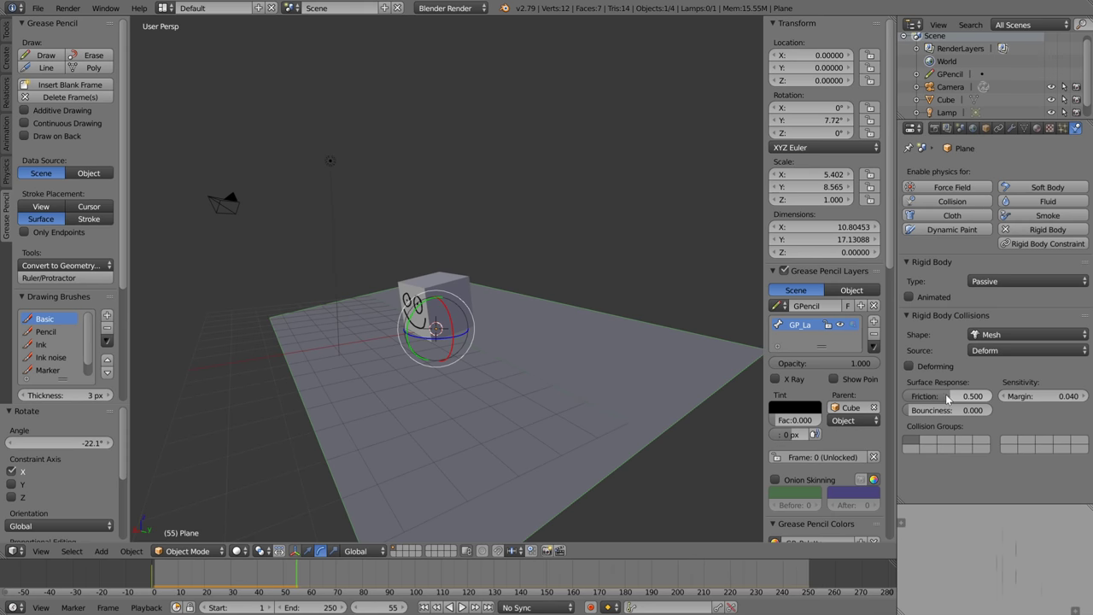
left_click_drag(961, 395, 914, 395)
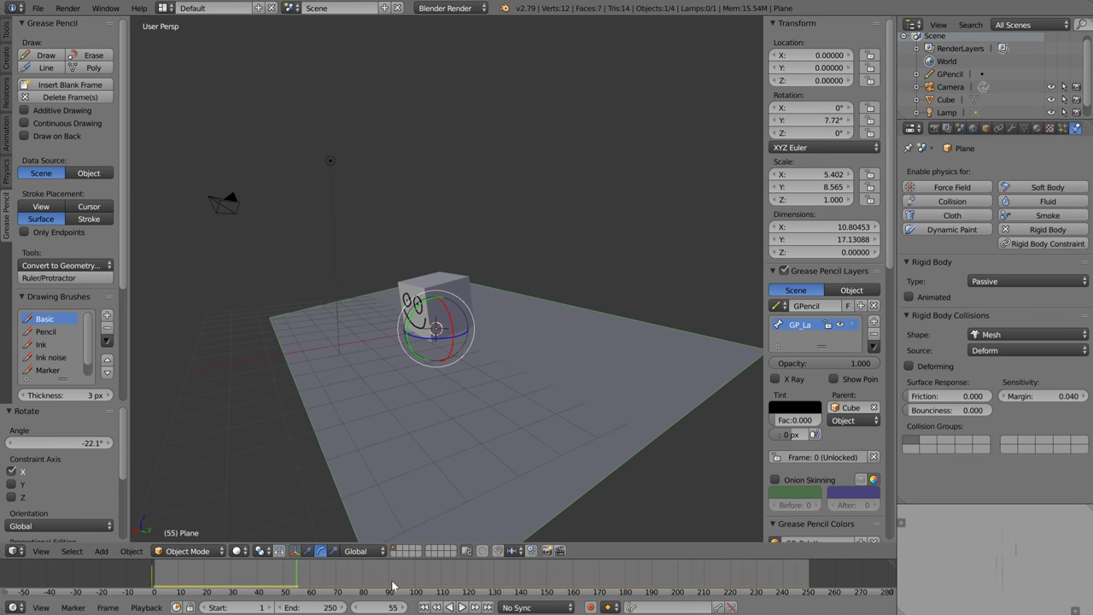
Play the simulation from frame 1 to check how the cube slides on the frictionless plane, stop and return to frame 1
left_click(423, 607)
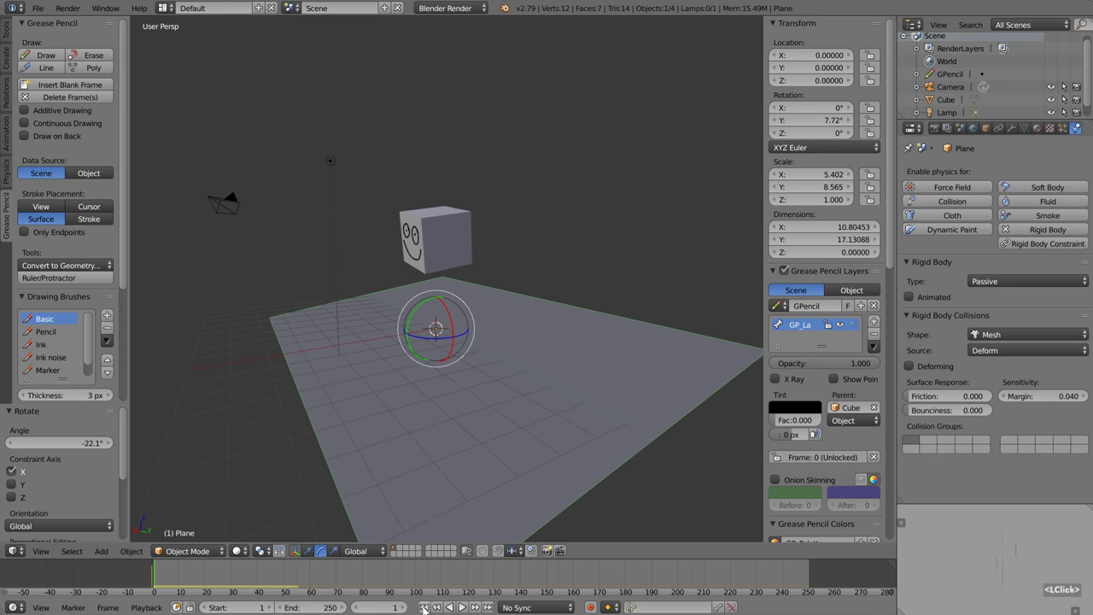
left_click(462, 608)
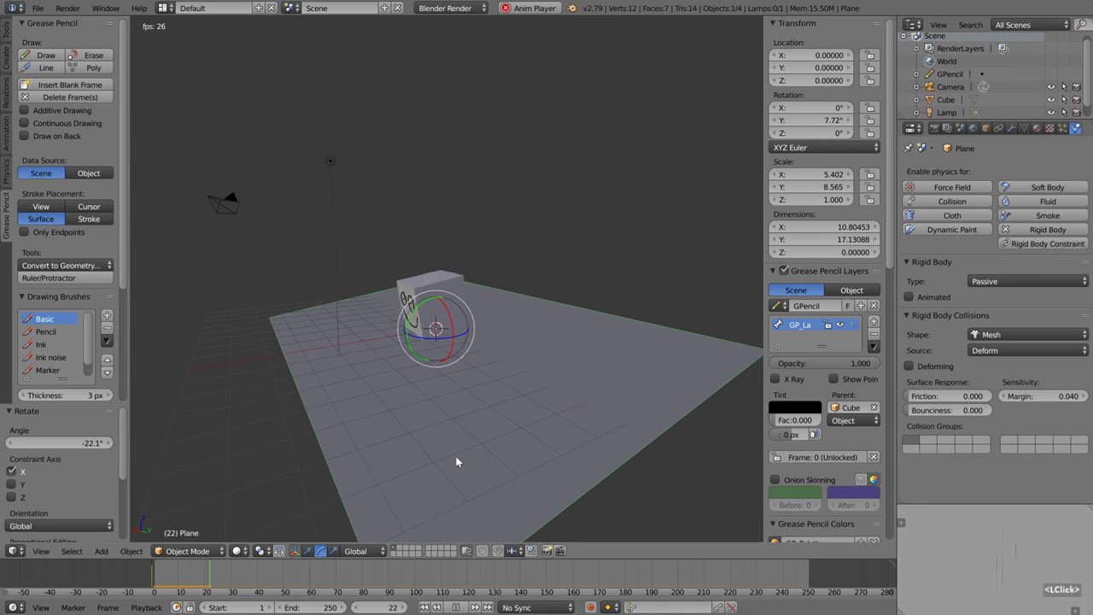
middle_click_drag(456, 458, 387, 394)
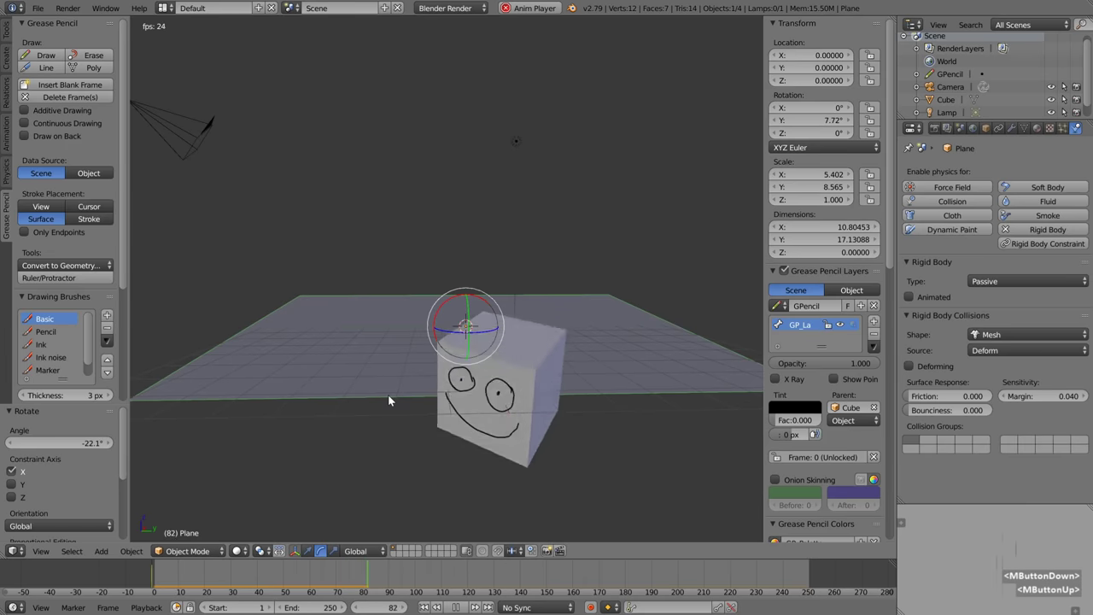
left_click(458, 607)
left_click(424, 608)
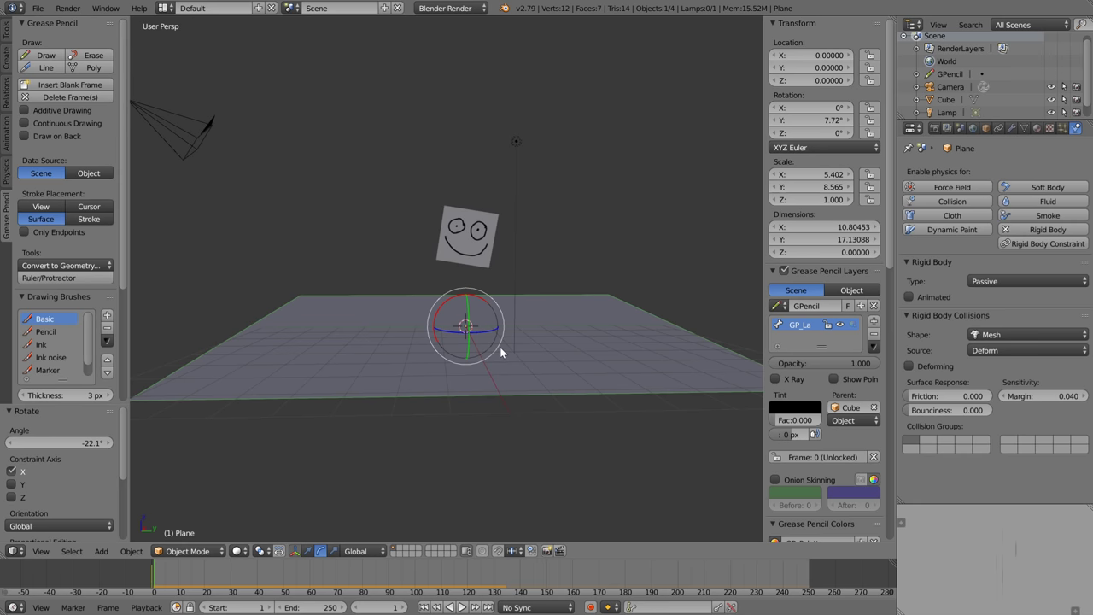
middle_click_drag(500, 346, 476, 267, "ctrl")
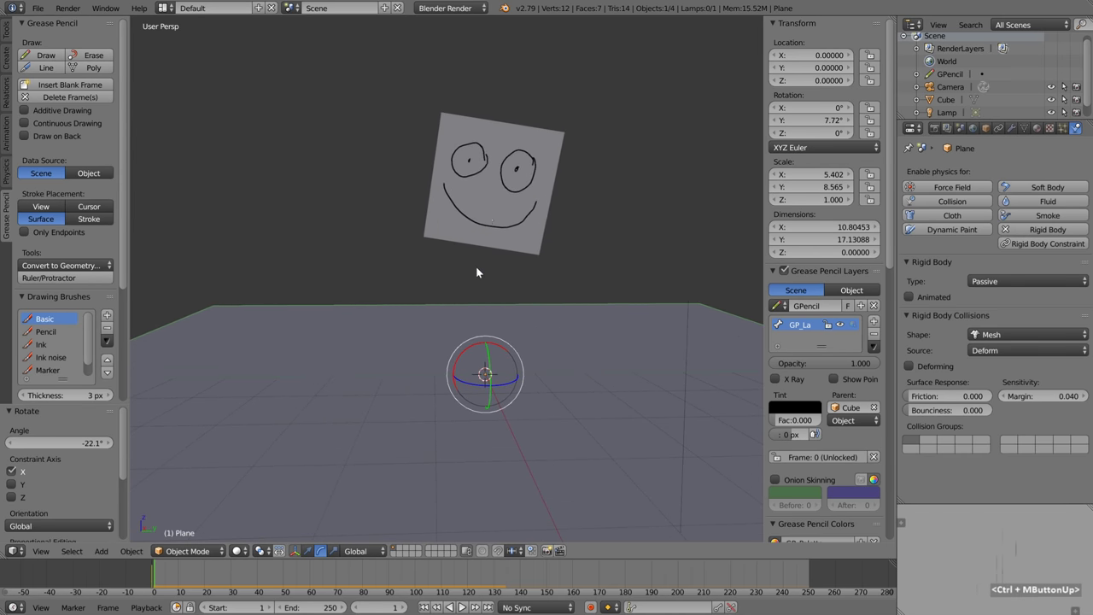
Change the timeline area below the 3D view into a Dope Sheet editor
middle_click_drag(488, 222, 547, 283)
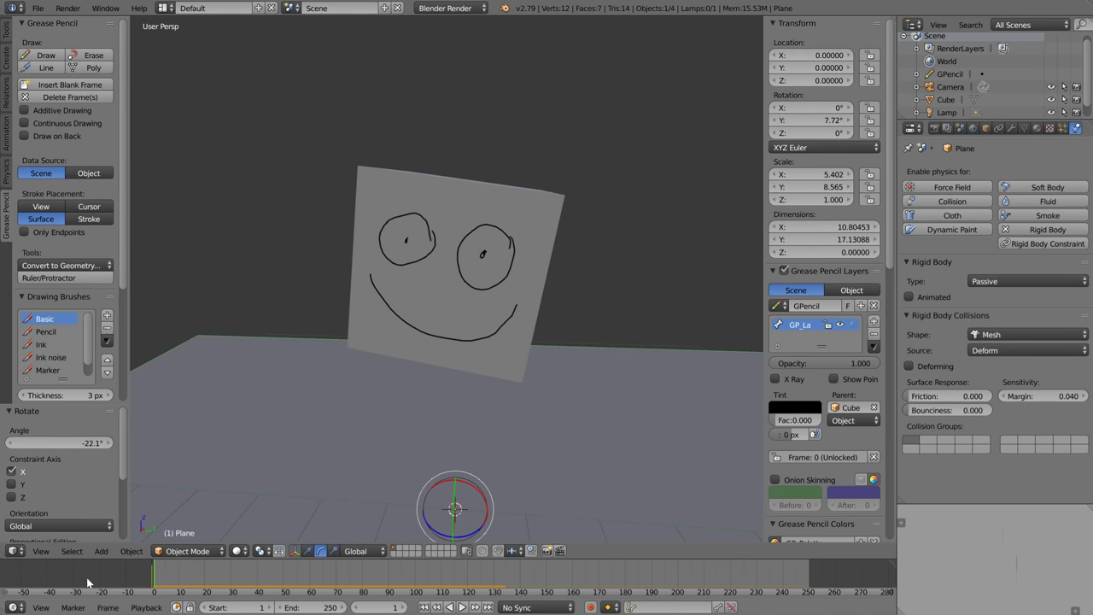
left_click(14, 607)
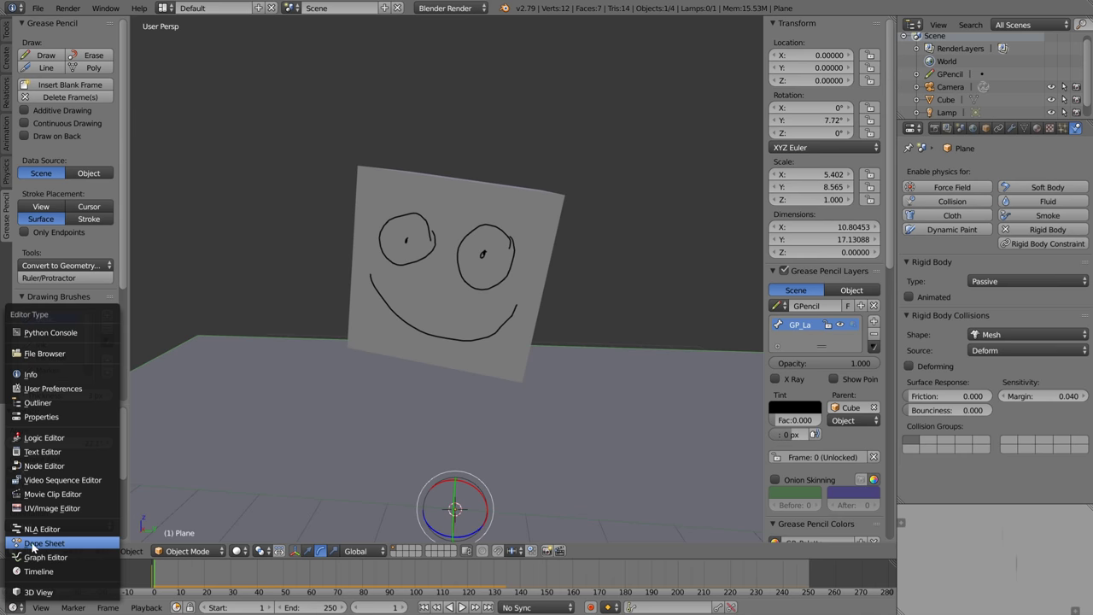
left_click(81, 544)
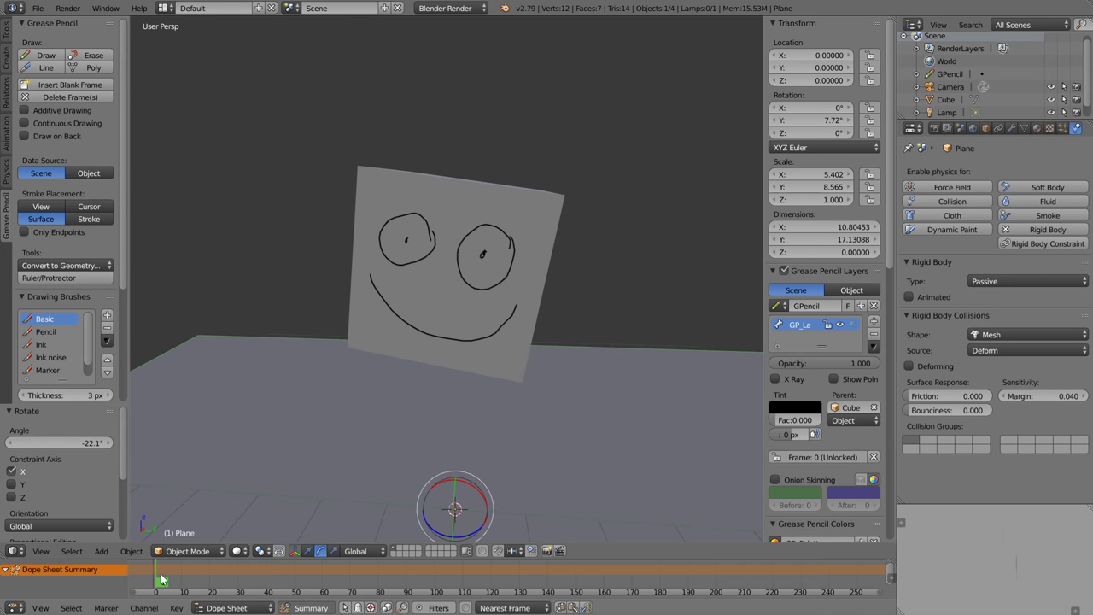
Scrub to frame 13, play the simulation from there, stop it and return to frame 1
mouse_move(162, 580)
left_mouse_down()
mouse_move(360, 578)
mouse_move(174, 580)
mouse_move(225, 580)
mouse_move(193, 581)
left_mouse_up()
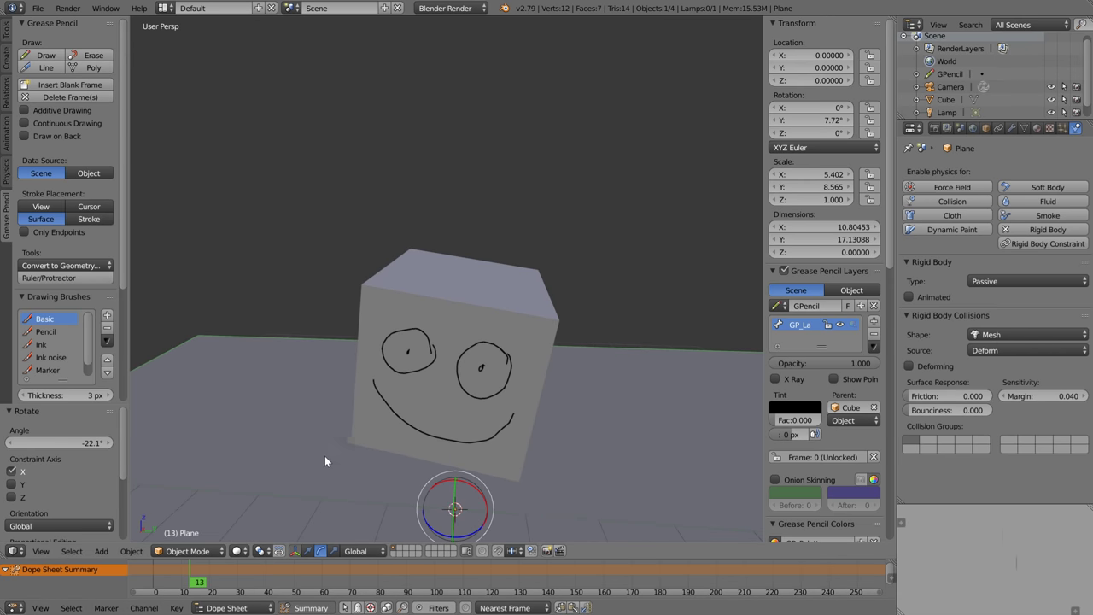
key("alt+a")
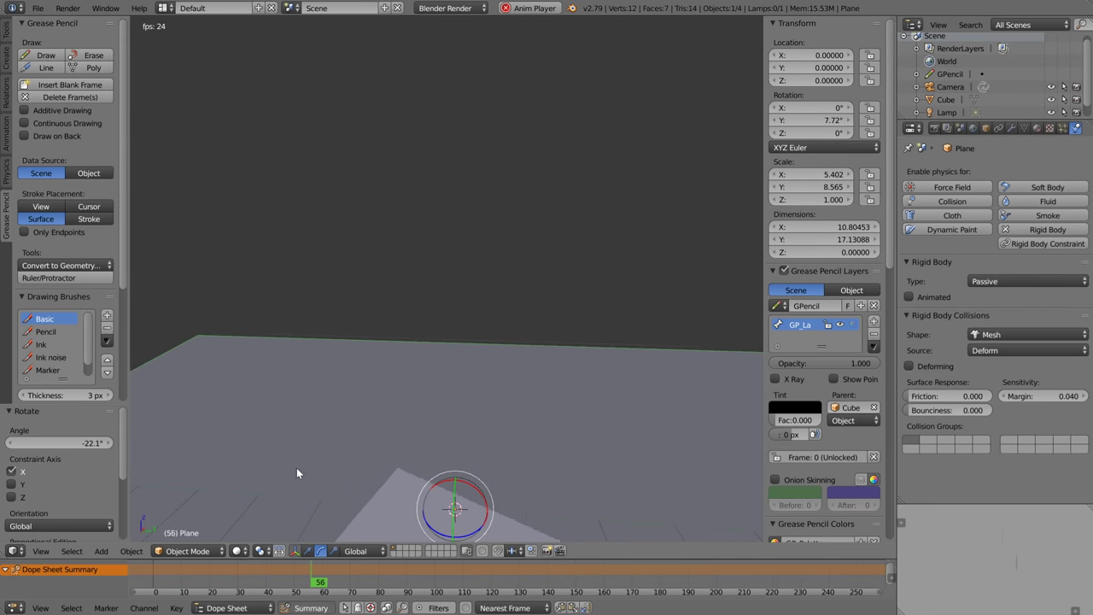
key("alt+a")
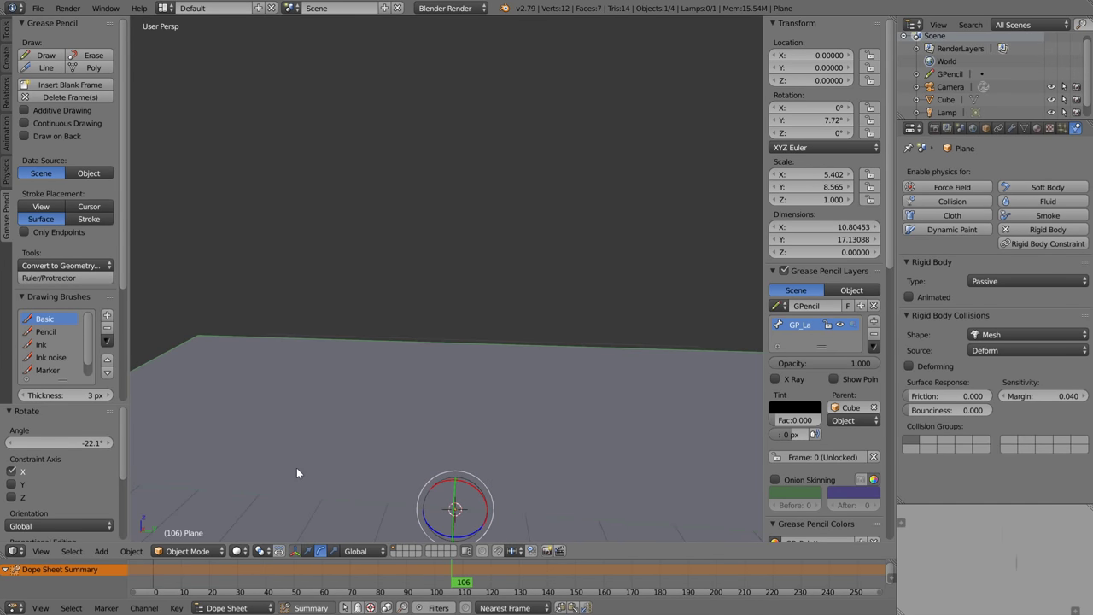
left_click_drag(198, 580, 158, 580)
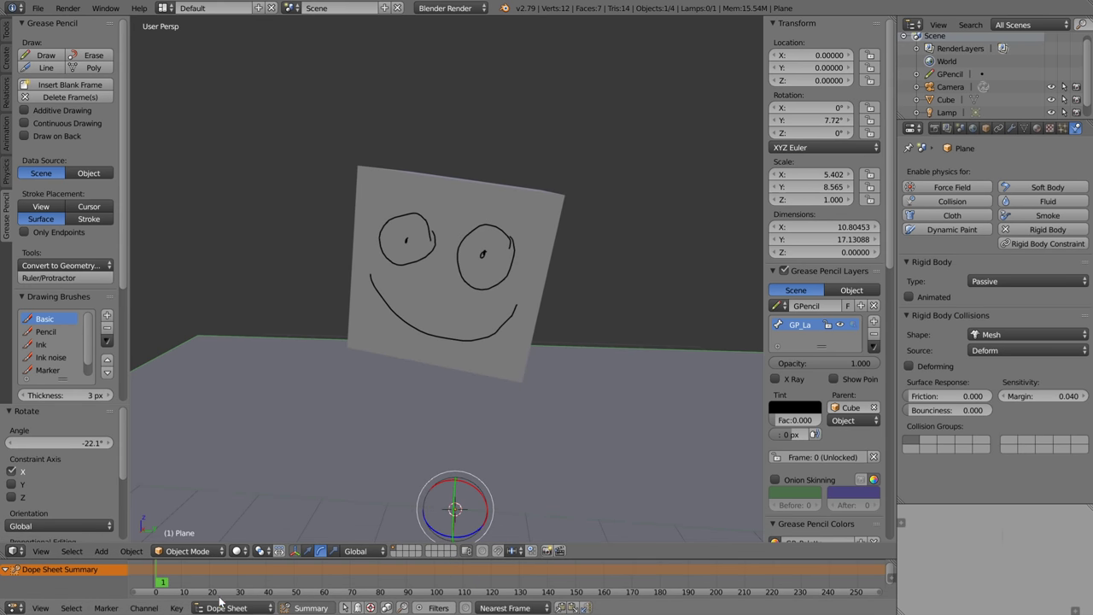
Switch the Dope Sheet to Grease Pencil mode and select the cube
left_click(259, 608)
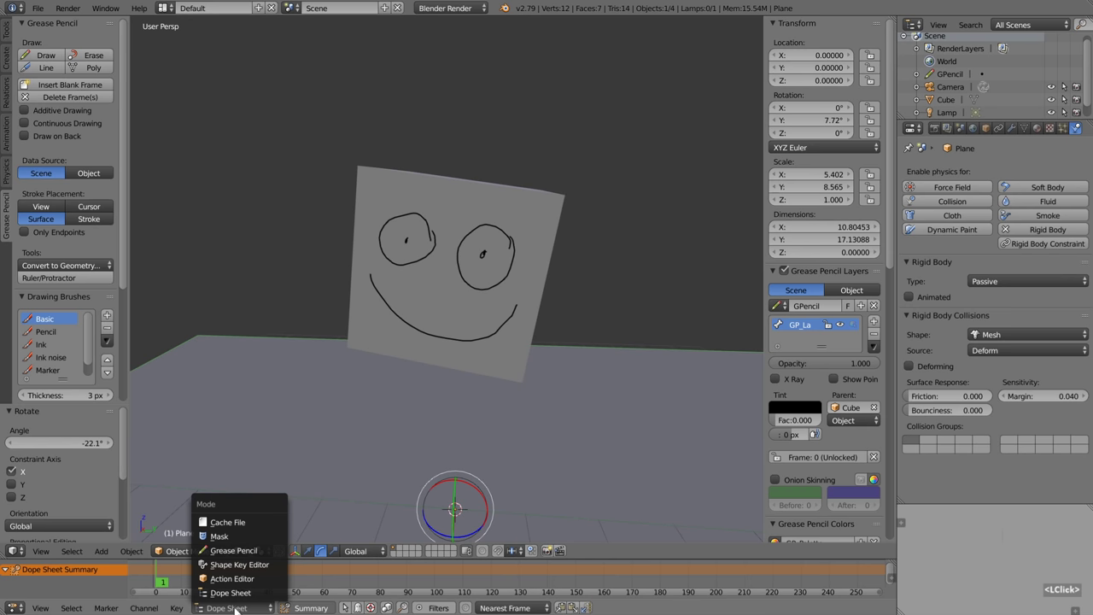
left_click(243, 551)
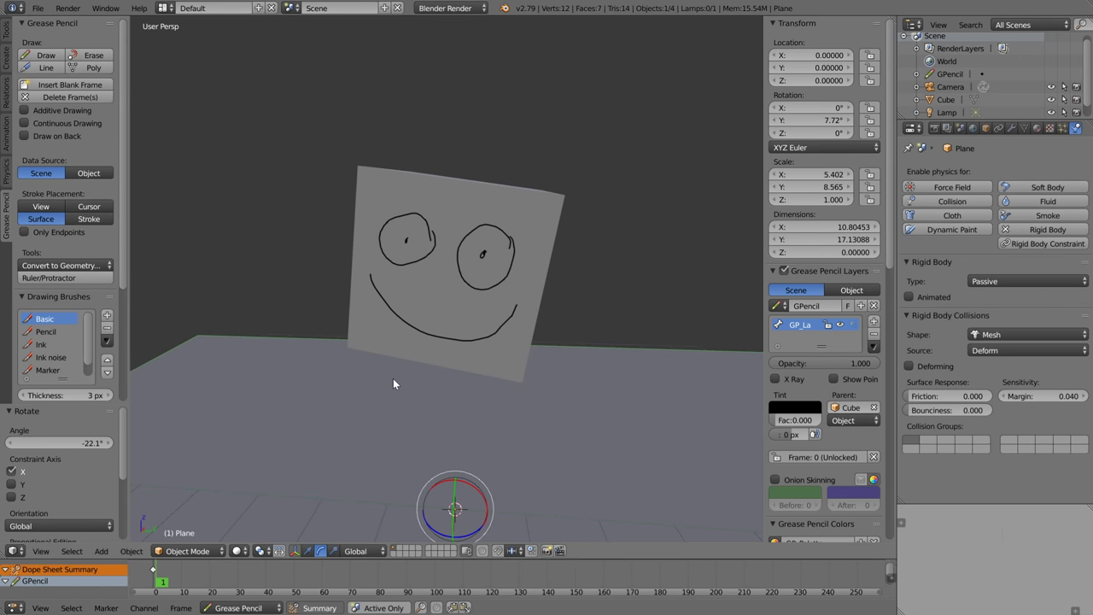
right_click(461, 209)
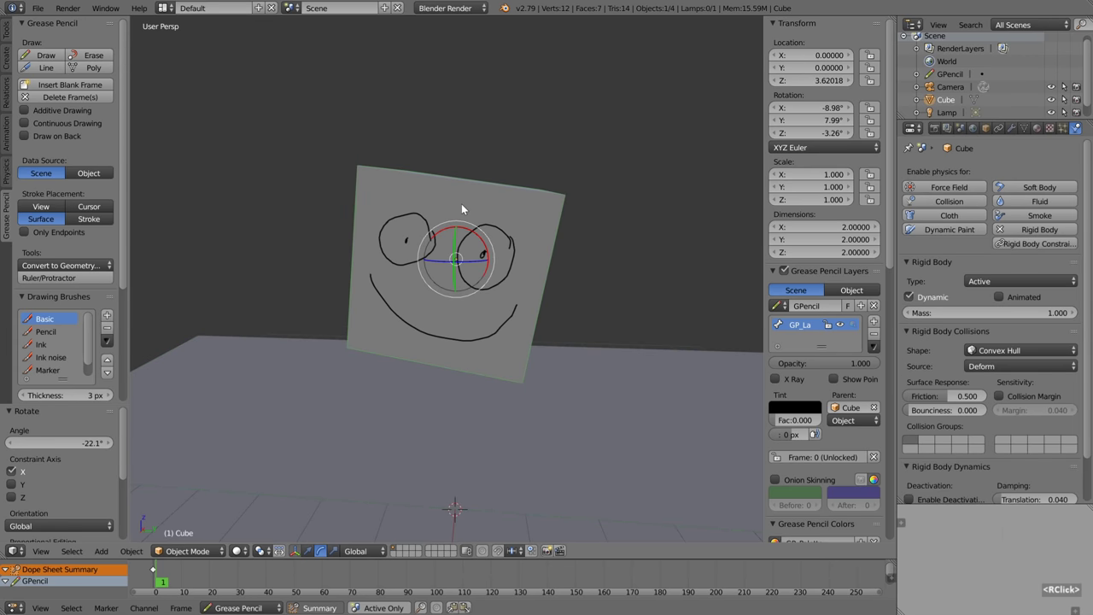
Try shifting the Grease Pencil keyframe 13 frames forward and put it back on its original frame
right_click(153, 571)
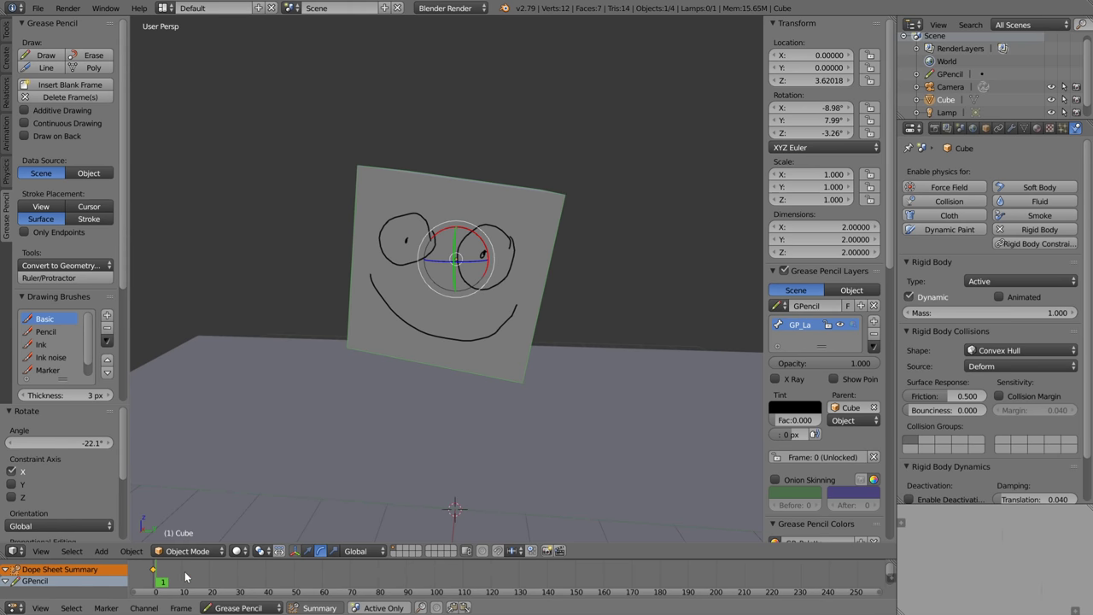
right_click_drag(159, 576, 190, 578)
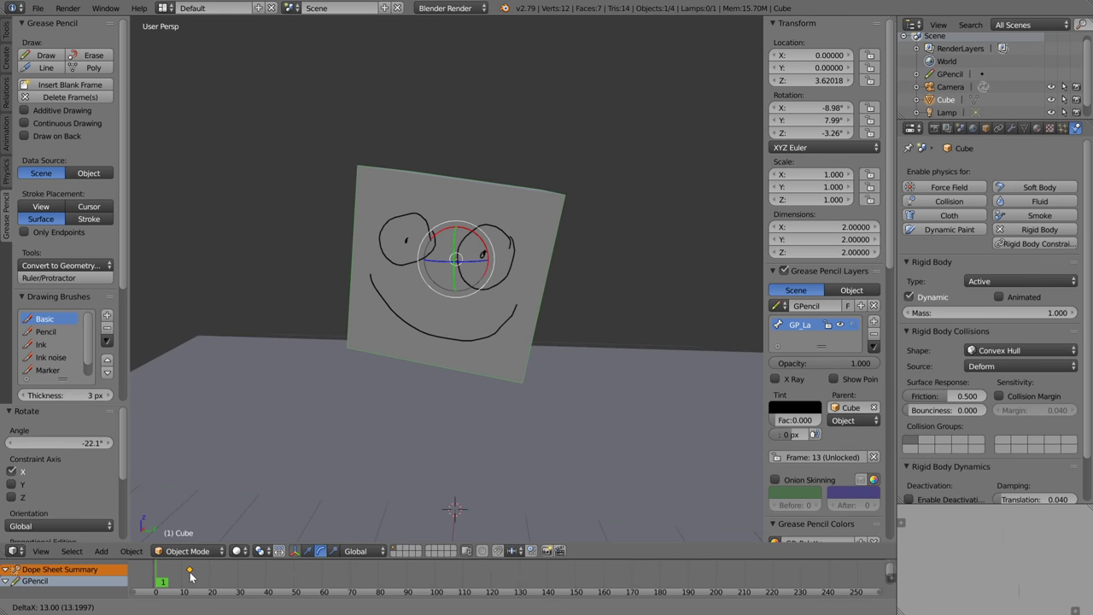
key("Escape")
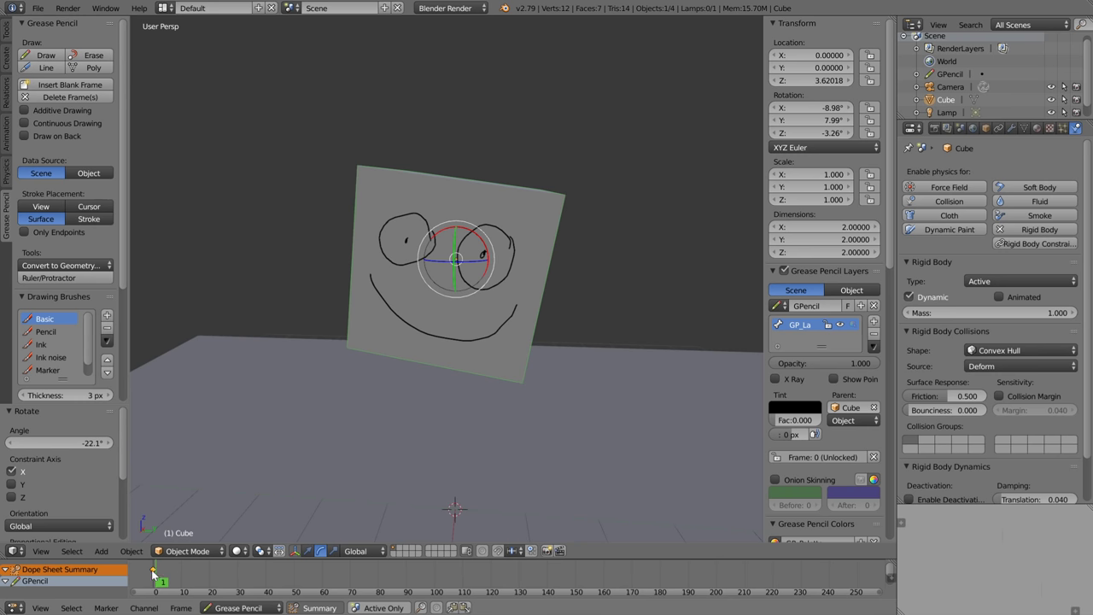
mouse_move(155, 574)
right_mouse_down()
mouse_move(241, 570)
mouse_move(155, 570)
right_mouse_up()
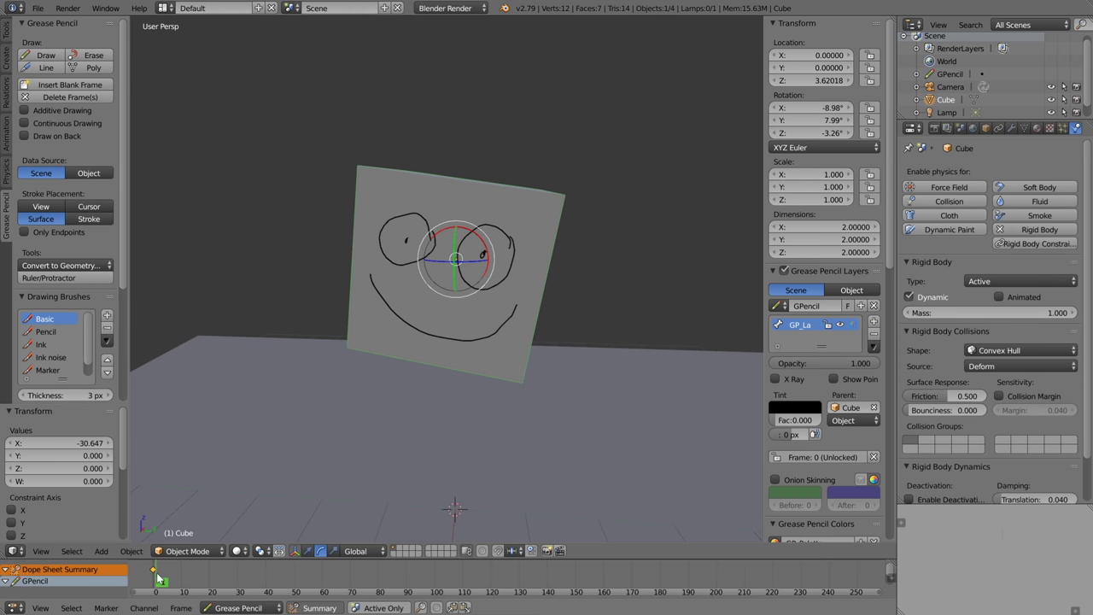
Go to frame 11, view the cube's face straight on and hide the transform manipulator
left_click_drag(154, 575, 187, 578)
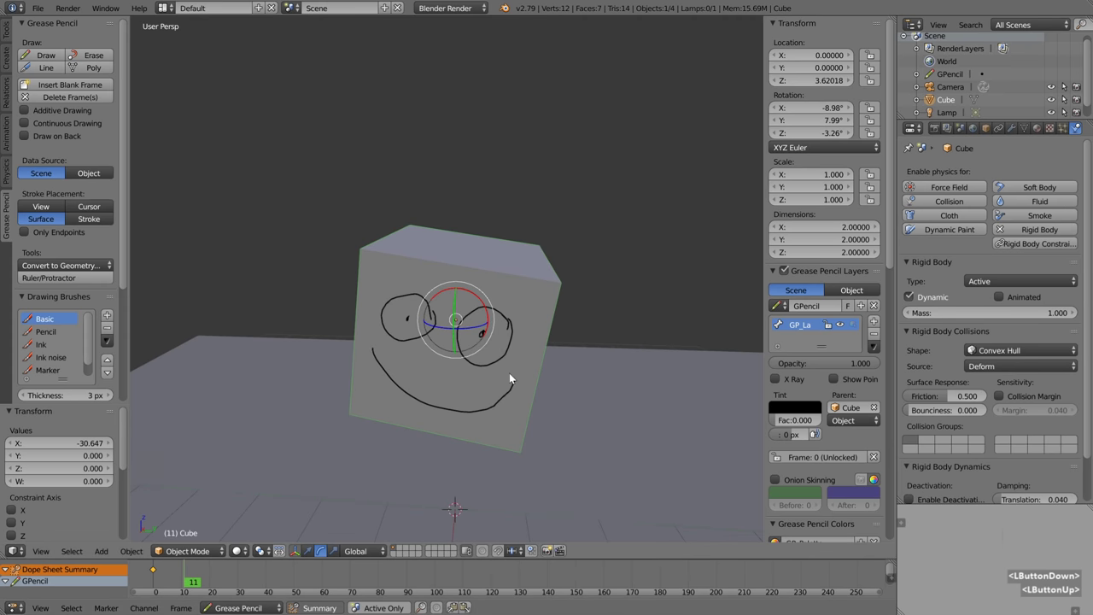
middle_click_drag(449, 399, 462, 368)
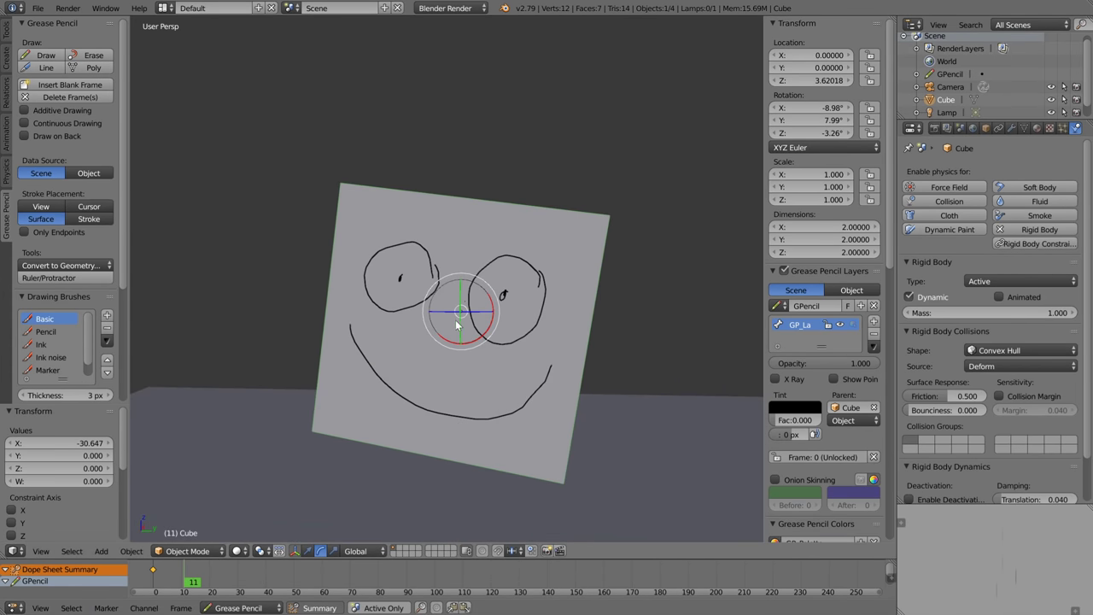
middle_click_drag(471, 323, 458, 350)
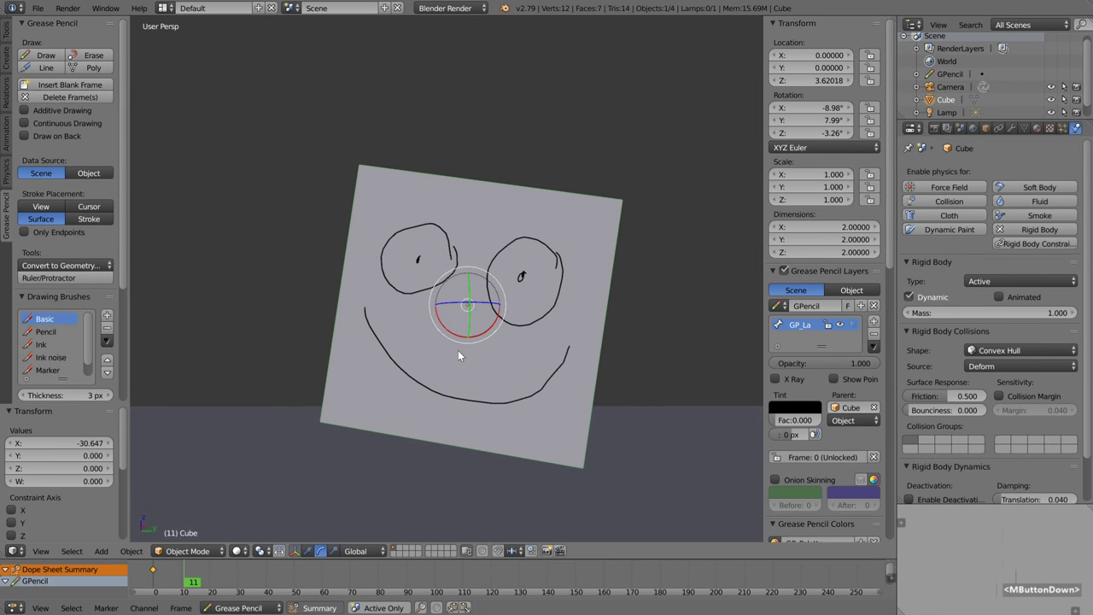
left_click(296, 551)
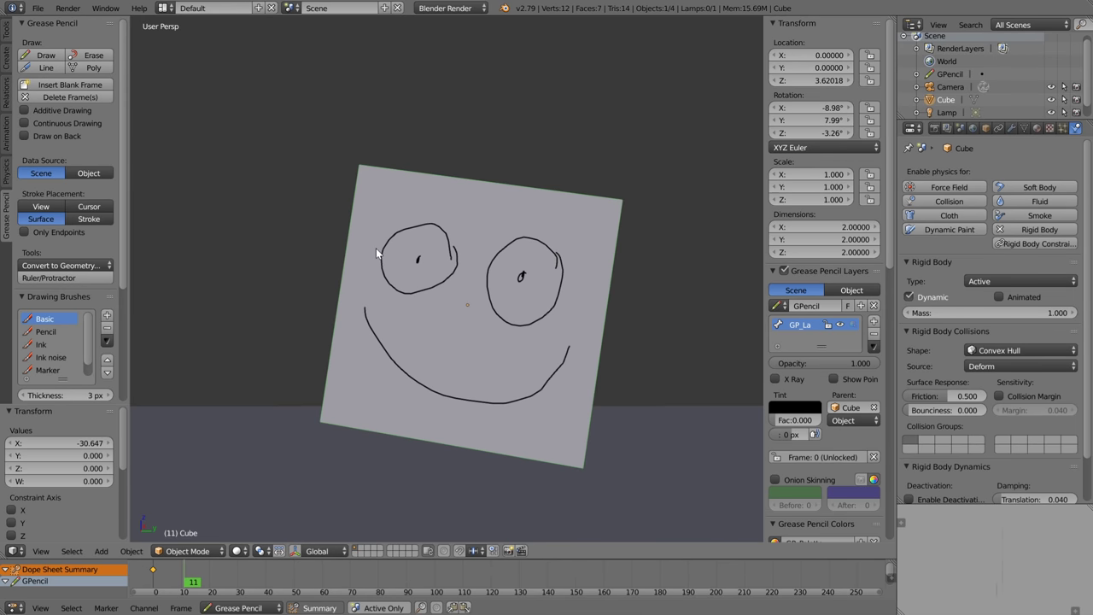
Draw two closed-eye lines and a smile on the cube's face at frame 11, and enable onion skinning
left_click_drag(374, 248, 451, 268)
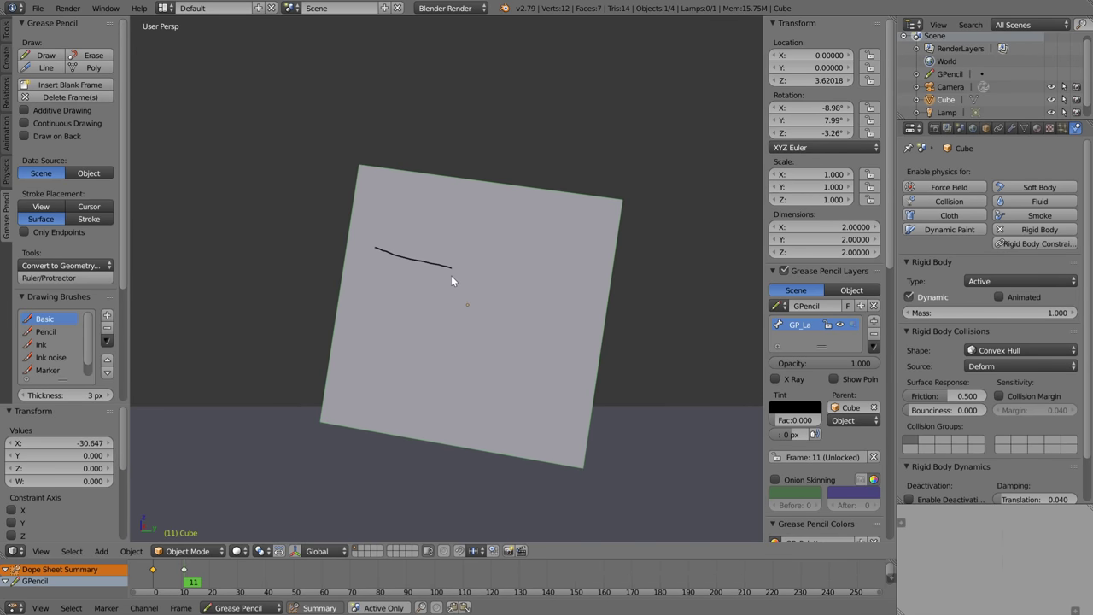
left_click_drag(500, 273, 573, 280)
mouse_move(371, 325)
left_mouse_down()
mouse_move(454, 379)
mouse_move(567, 365)
left_mouse_up()
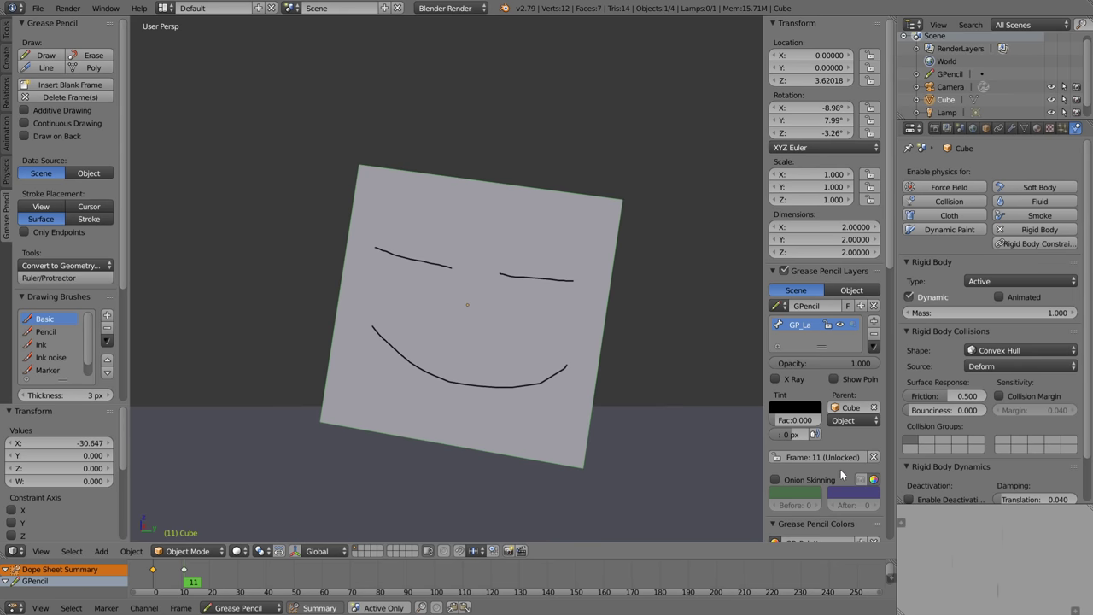
left_click(775, 480)
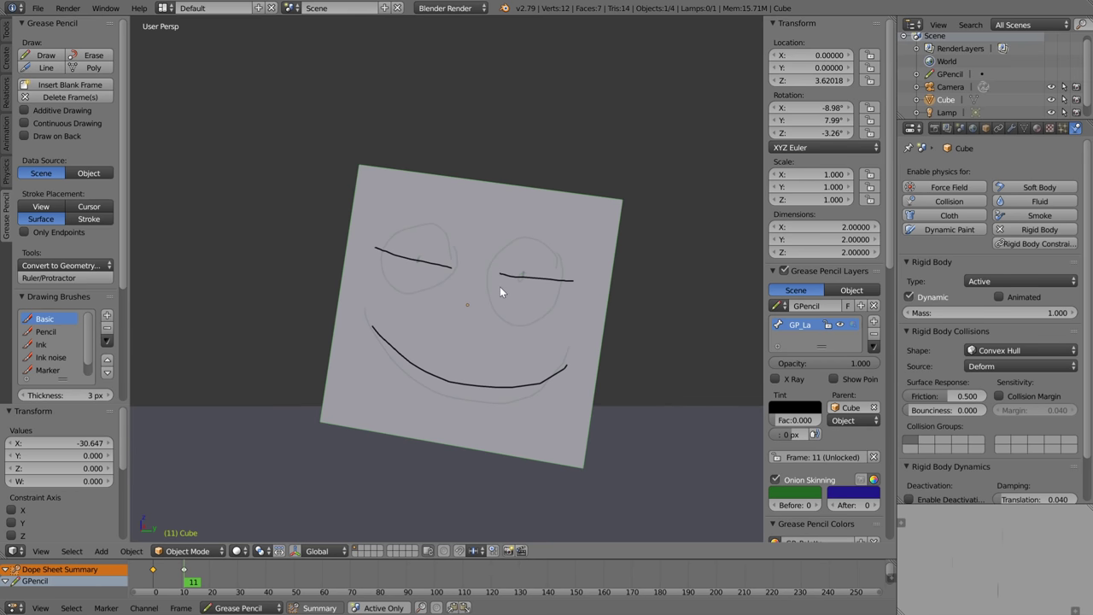
Undo the onion skinning change and all the closed-eye and smile strokes at frame 11
key("ctrl+z")
key("ctrl+z")
key("ctrl+z")
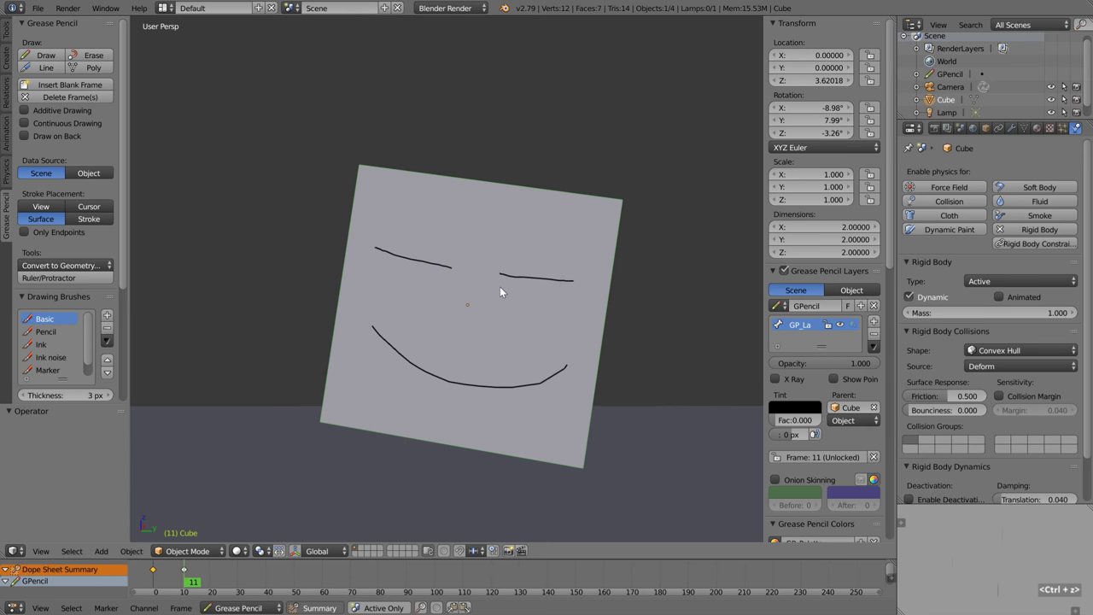
key("ctrl+z")
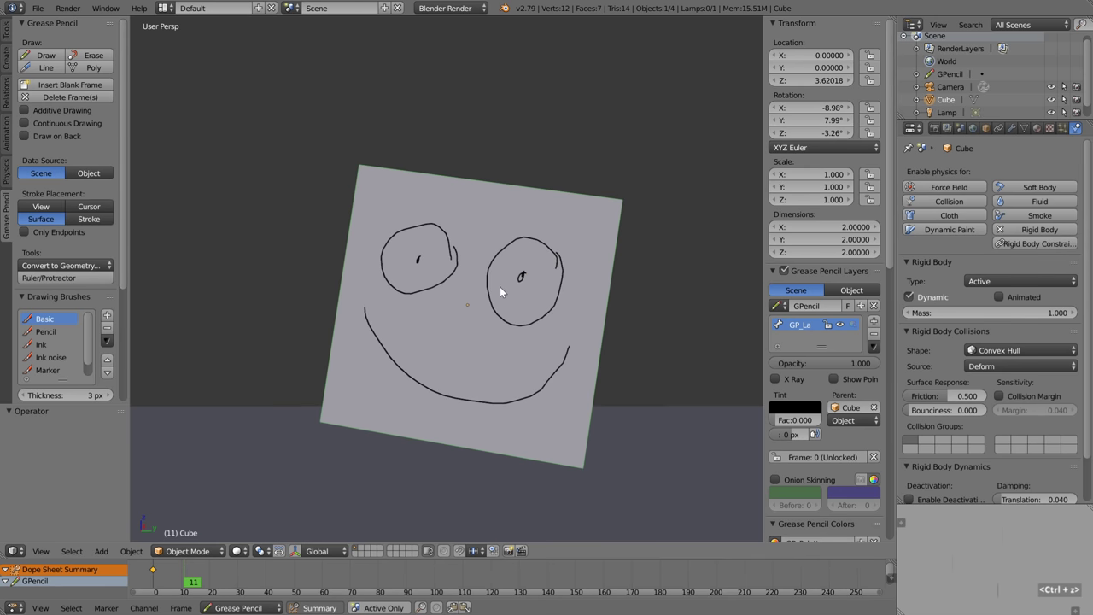
With onion skinning temporarily enabled, trace two closed eyes and a smile over the original face at frame 11
left_click(776, 480)
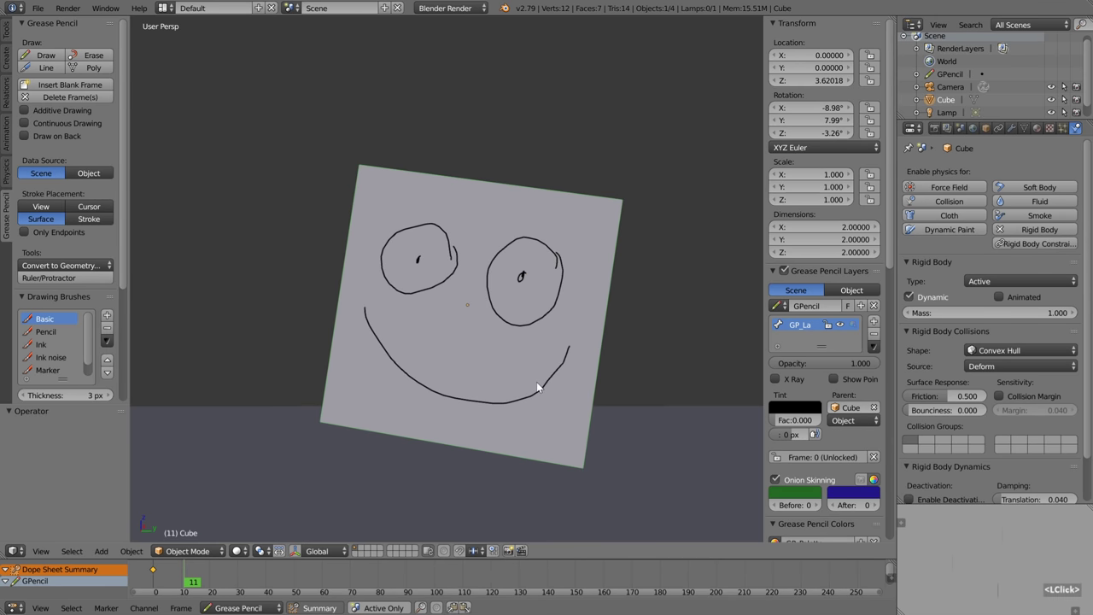
mouse_move(376, 242)
left_mouse_down()
mouse_move(435, 267)
mouse_move(563, 290)
left_mouse_up()
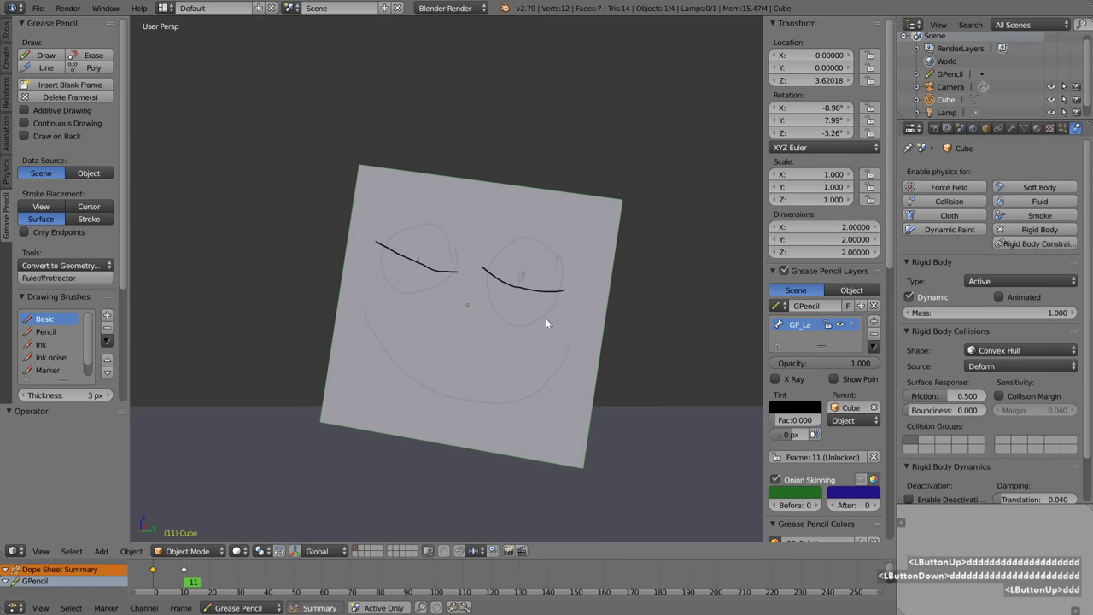
mouse_move(365, 309)
left_mouse_down()
mouse_move(406, 370)
mouse_move(483, 400)
mouse_move(549, 384)
mouse_move(572, 353)
left_mouse_up()
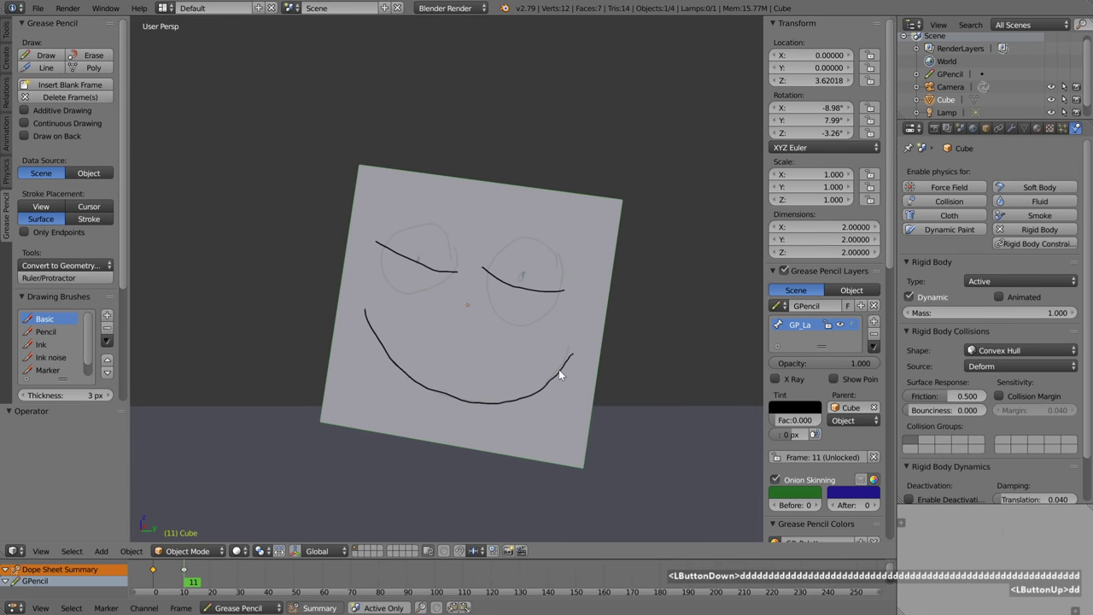
left_click(776, 480)
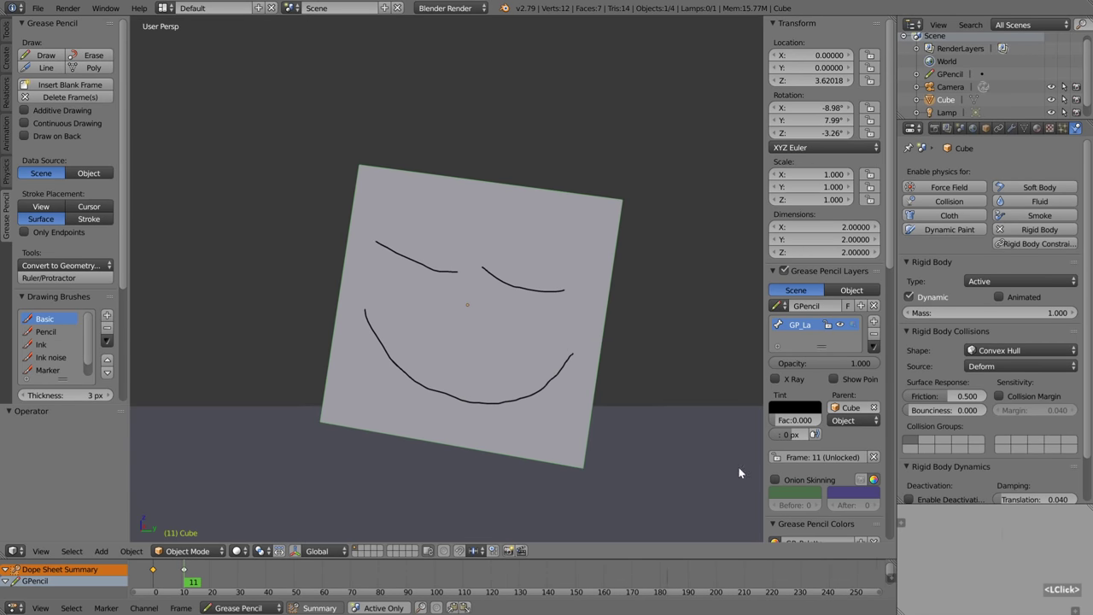
Play the animation from frame 0 to check the change to closed eyes during the fall, and stop it
scroll(503, 371, "down", 5)
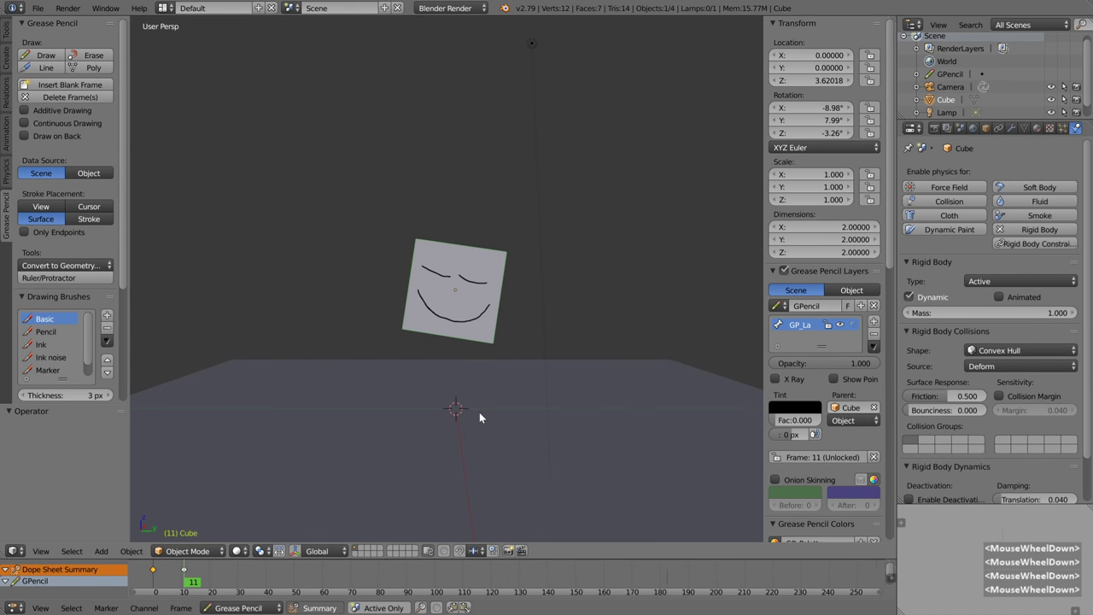
middle_click_drag(469, 432, 457, 435)
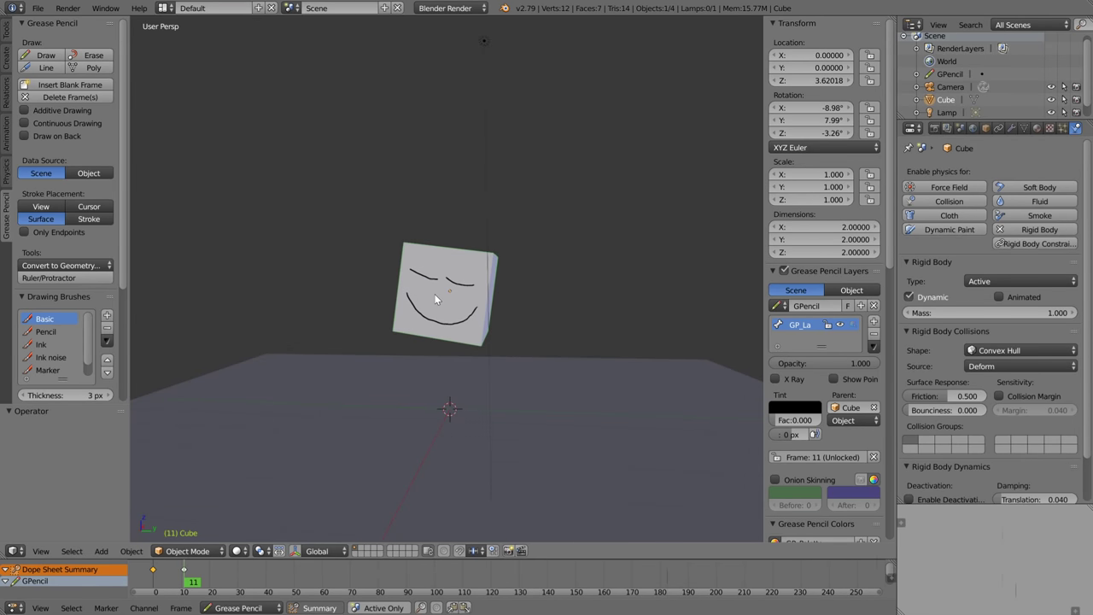
middle_click_drag(435, 294, 446, 408, "ctrl")
left_click_drag(203, 575, 152, 574)
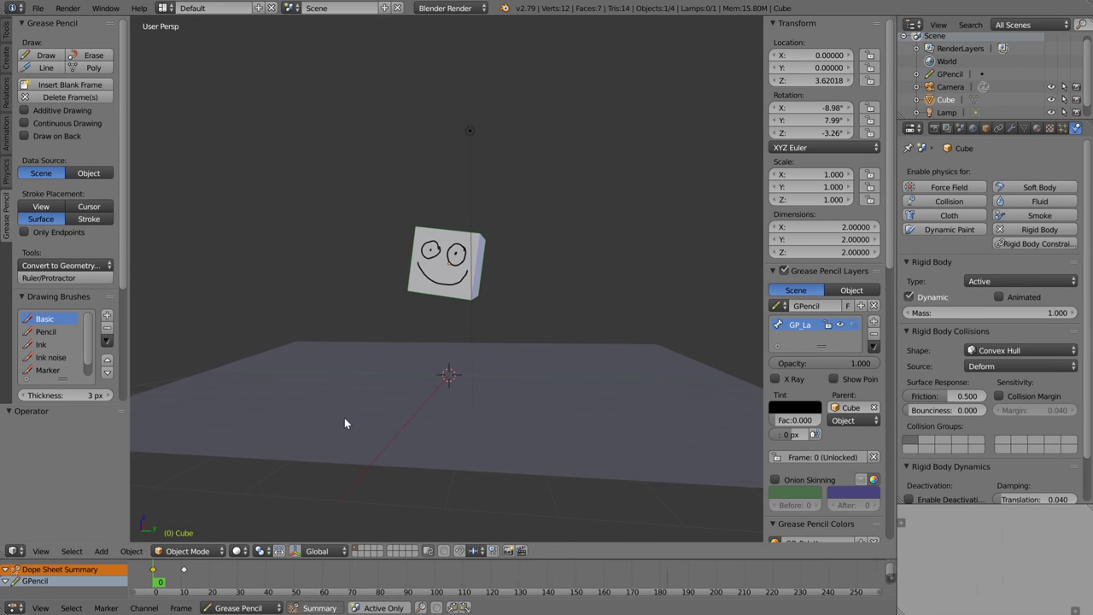
key("alt+a")
key("alt+a")
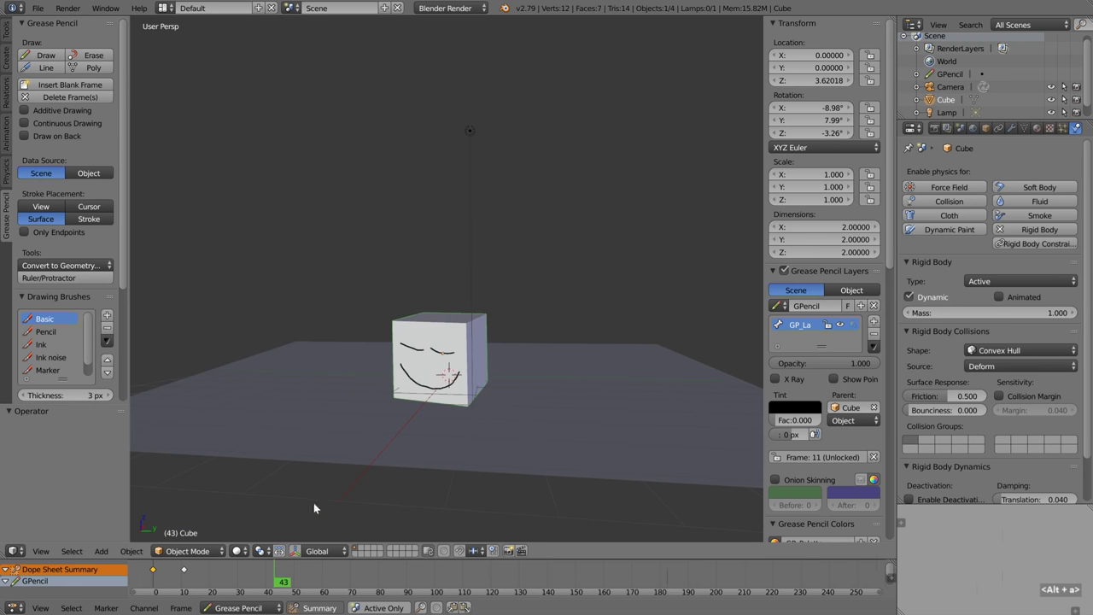
Duplicate the open-eyes Grease Pencil keyframe from frame 0 to frame 13, and play the animation to check the blink
left_click(265, 574)
left_click_drag(265, 574, 203, 574)
scroll(199, 567, "up", 5)
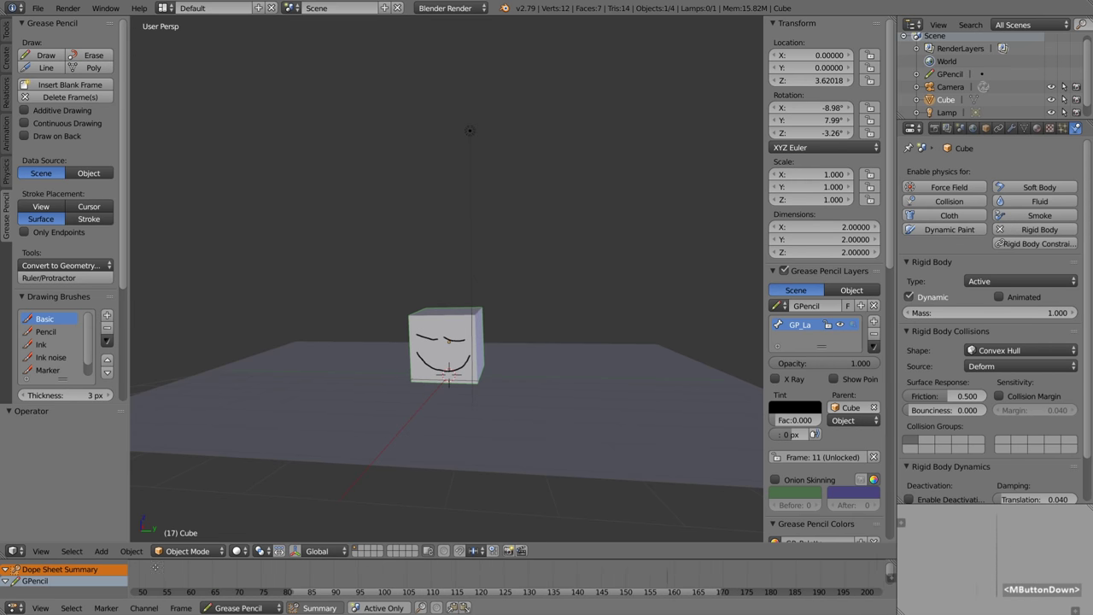
scroll(178, 572, "left", 8, "ctrl")
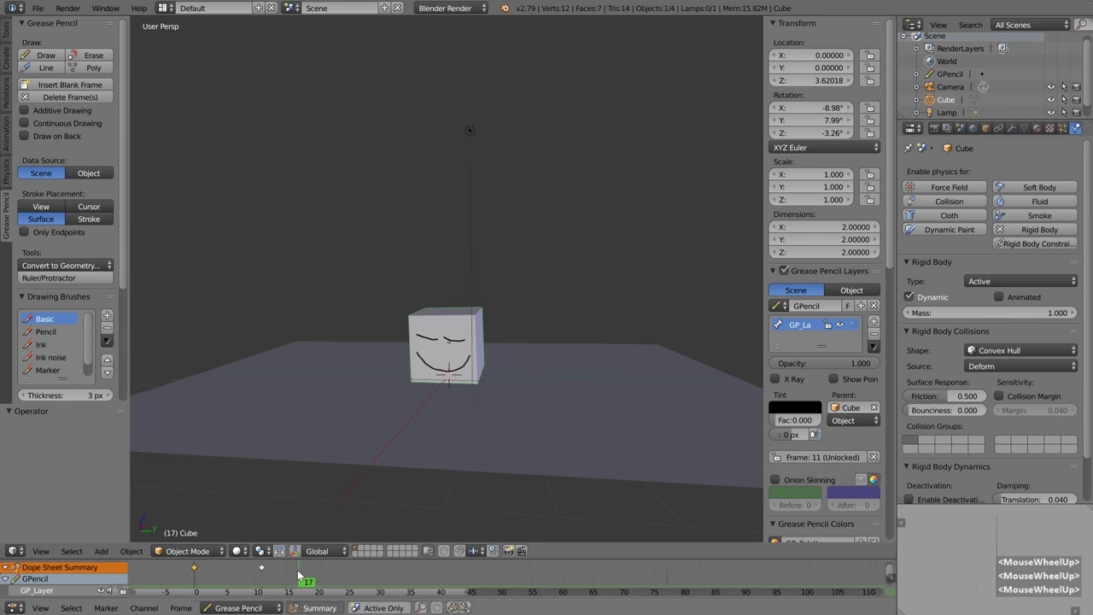
middle_click_drag(369, 582, 432, 576, "ctrl")
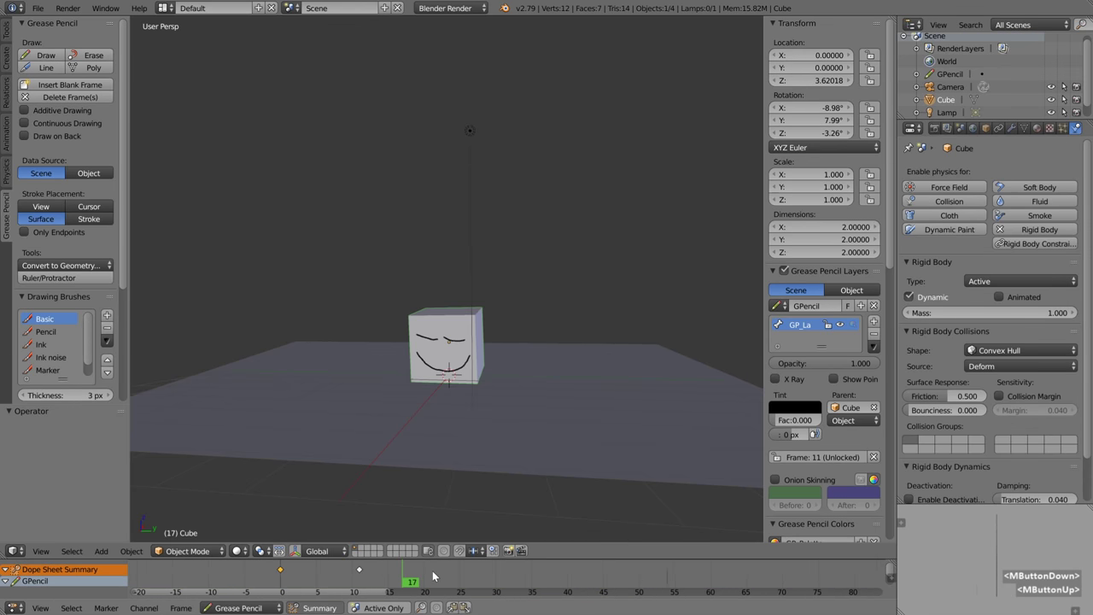
right_click(281, 571)
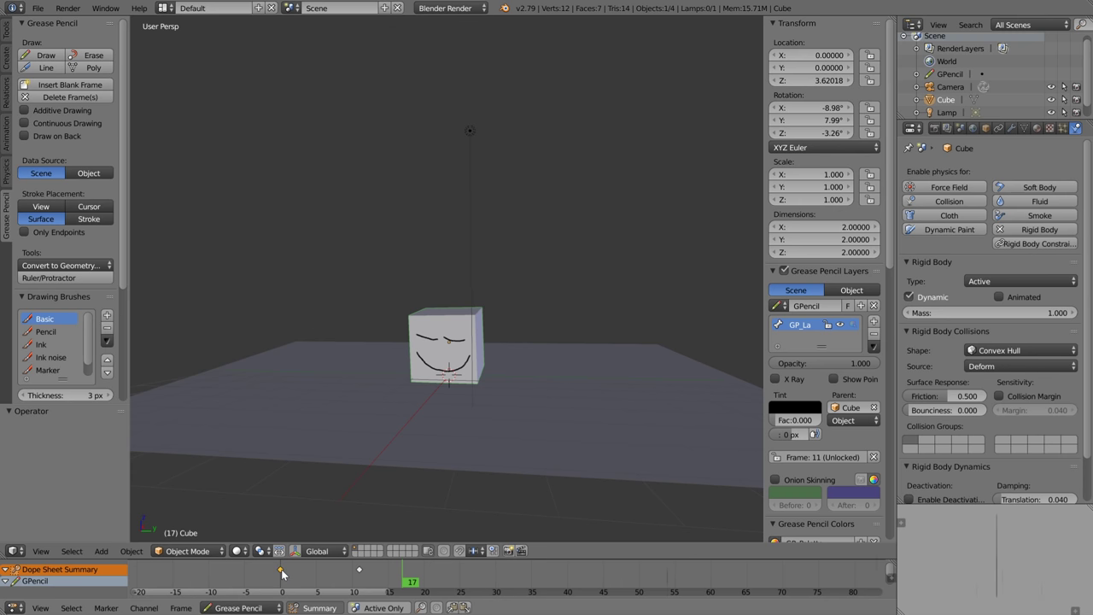
key("shift+d")
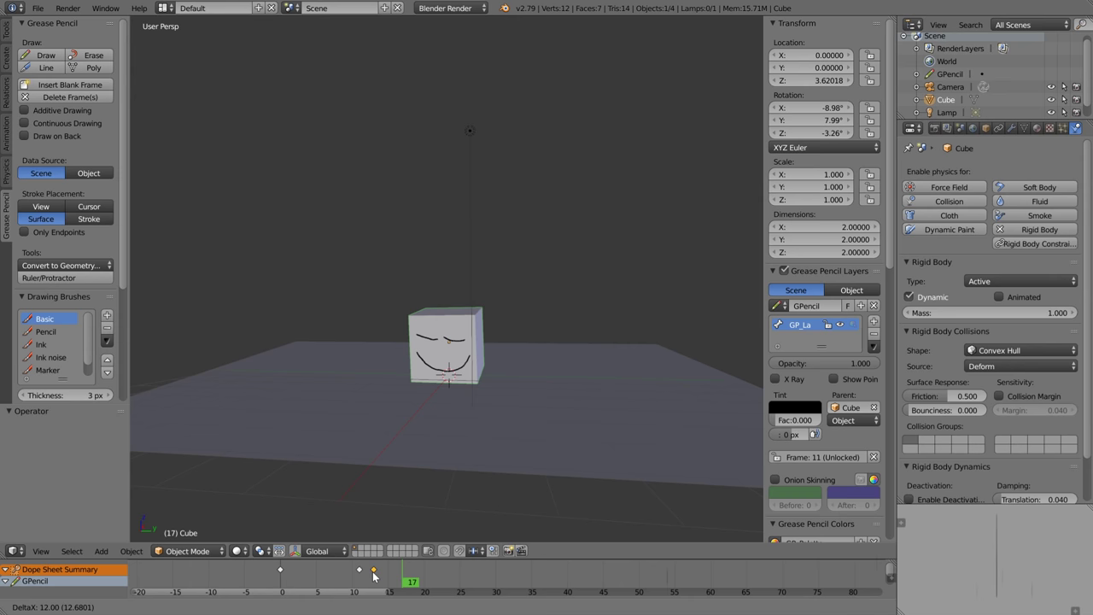
left_click(374, 577)
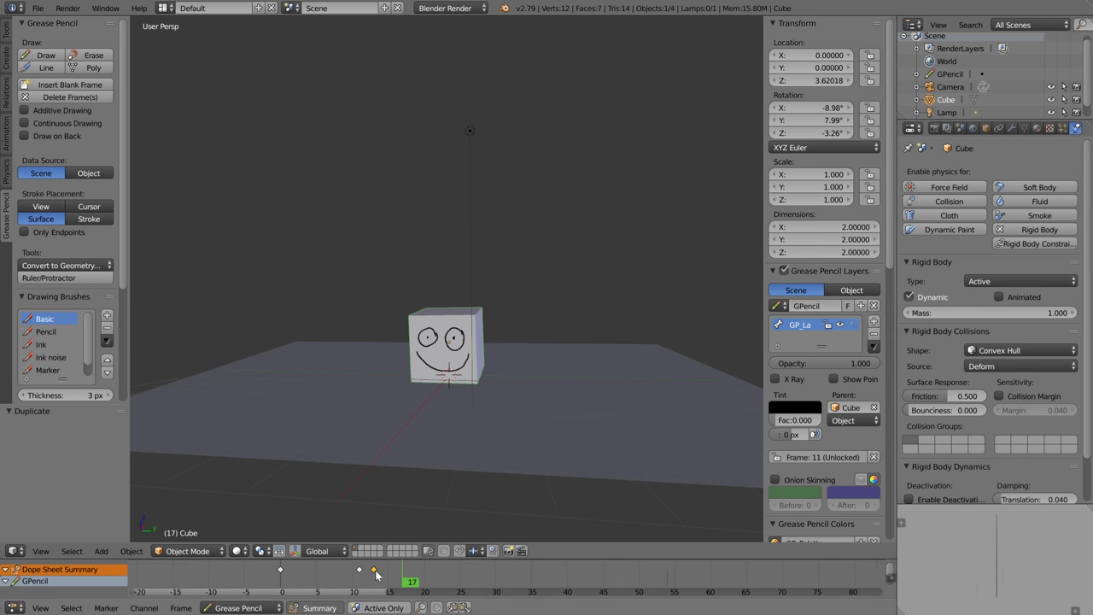
key("alt+a")
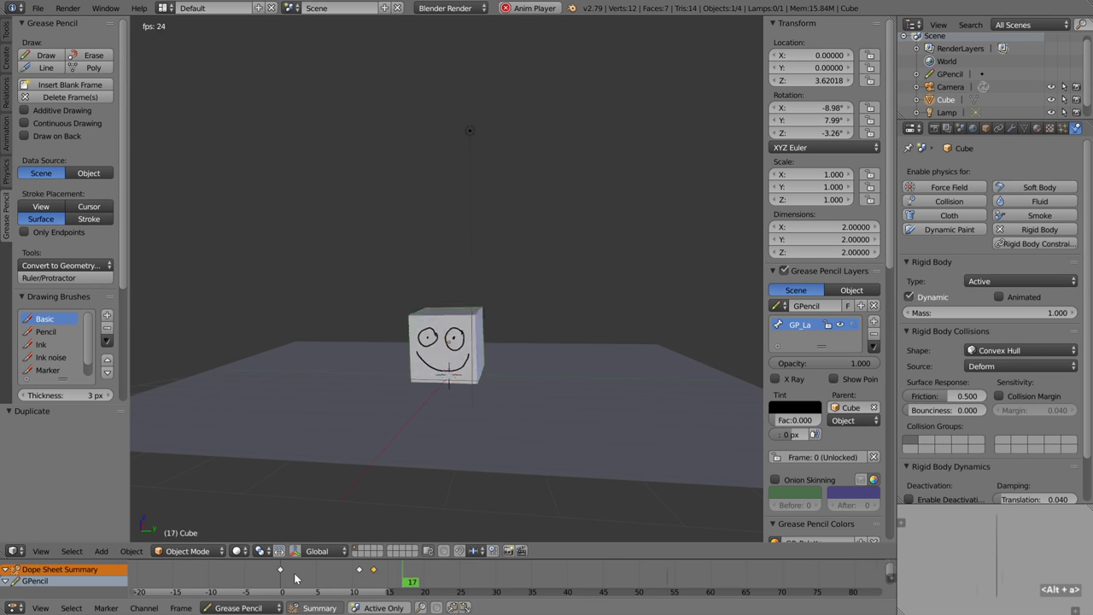
key("alt+a")
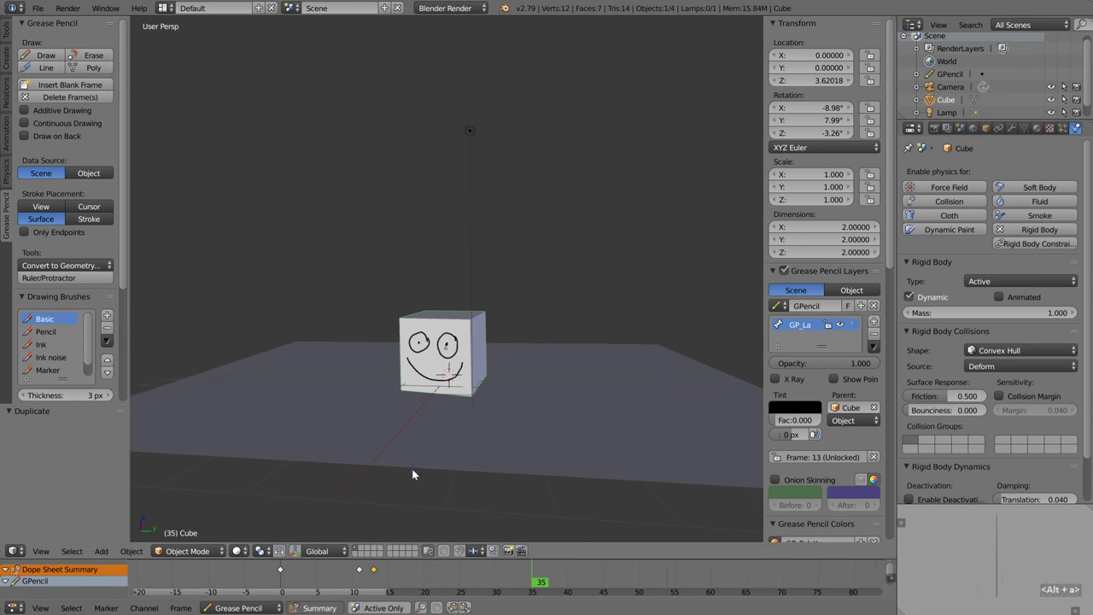
Duplicate the closed-eyes and open-eyes keyframes at frames 11 and 13 to frames 18 and 20 for a second blink
right_click(373, 571, "shift")
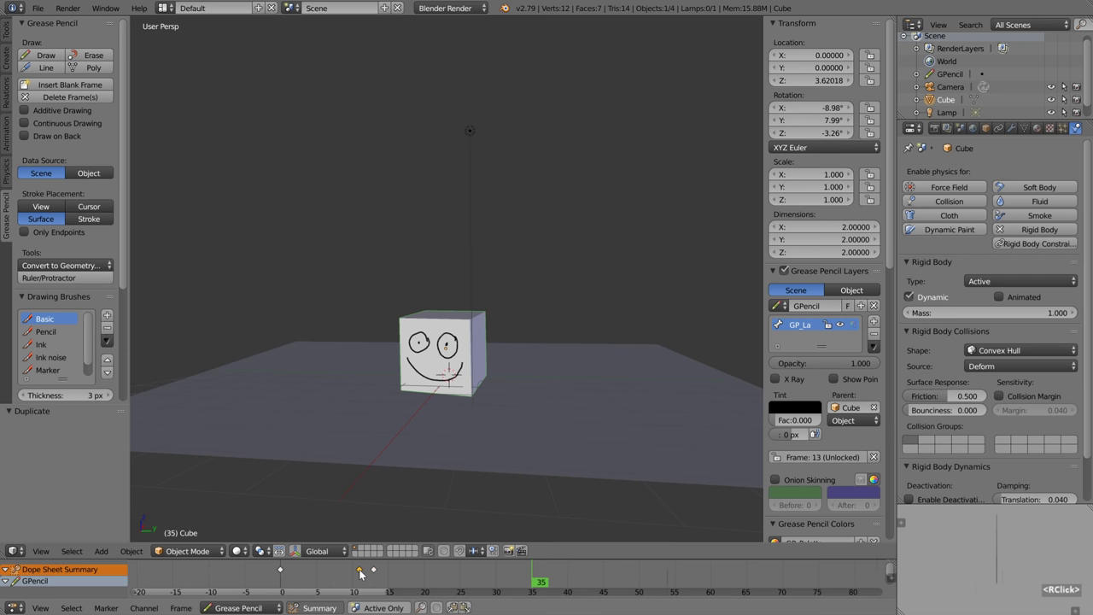
right_click(374, 570, "shift")
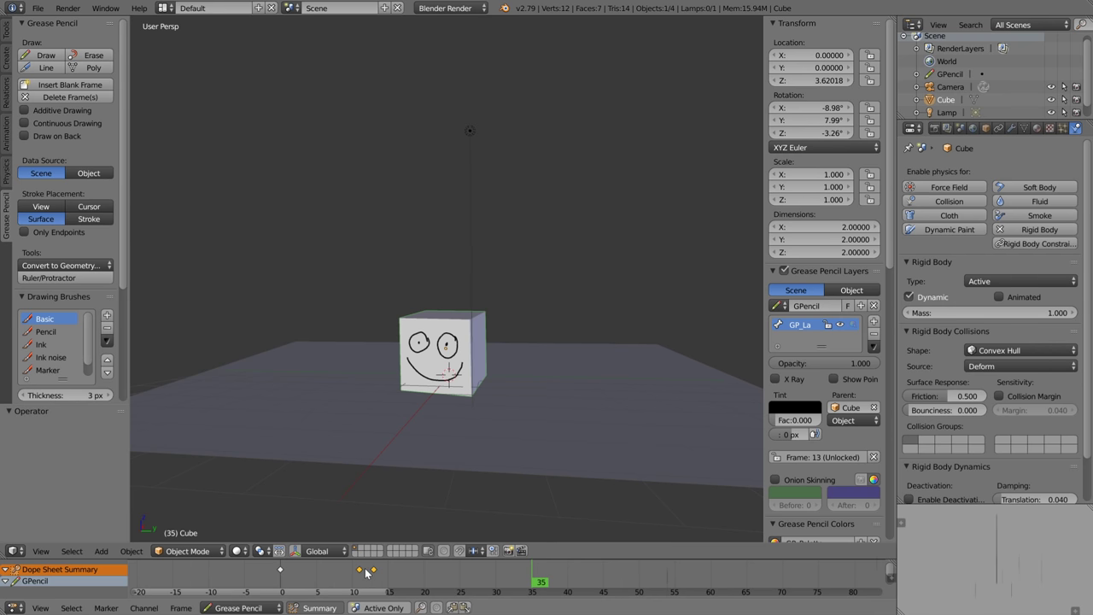
key("shift+d")
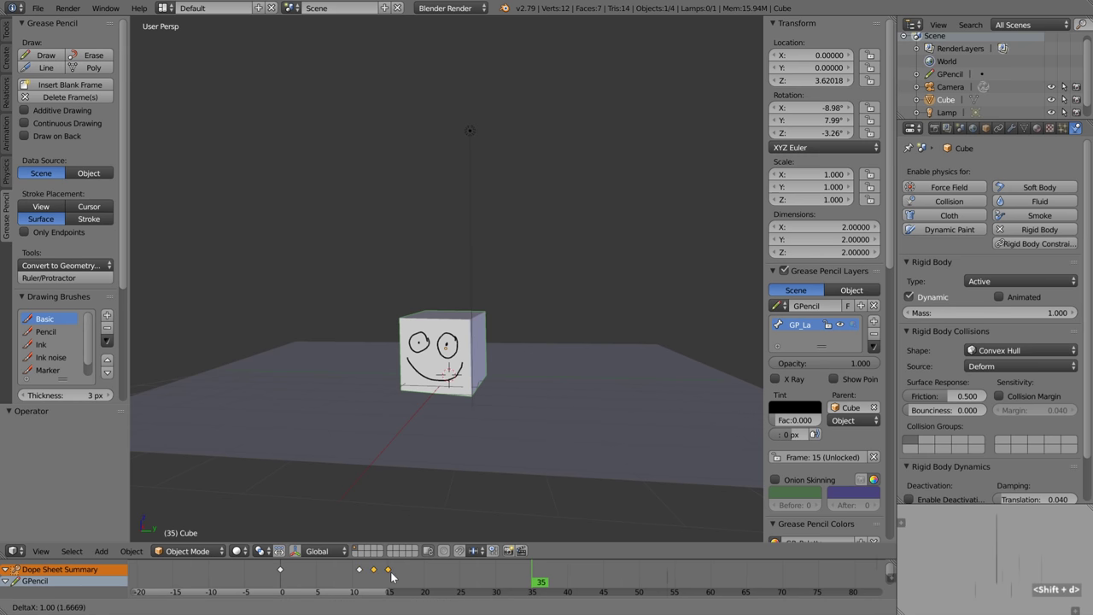
left_click(425, 578)
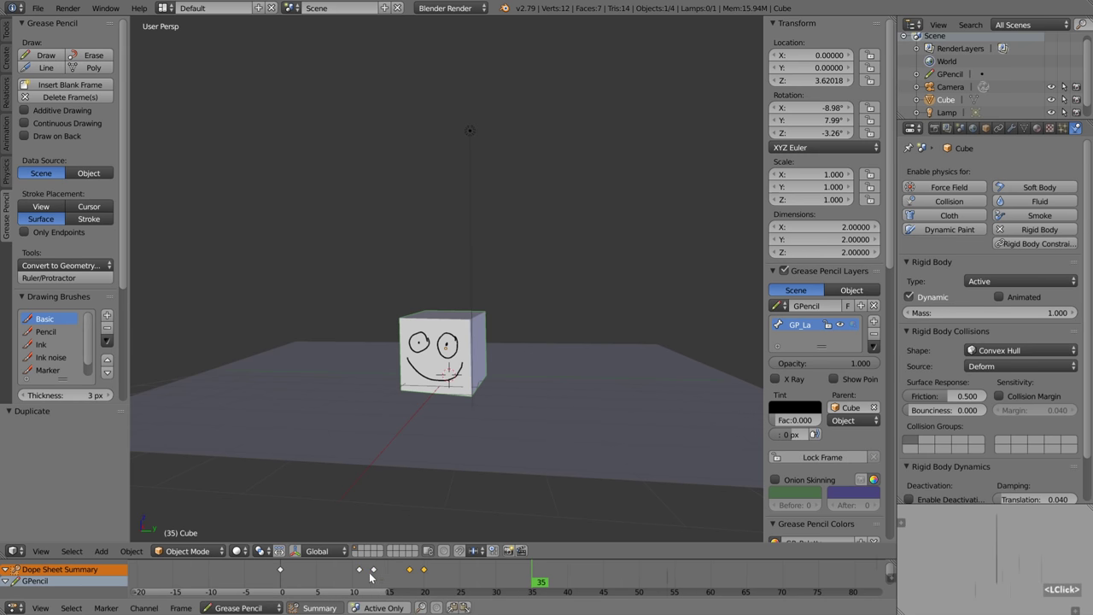
Play the animation twice from frame 0 to check the double blink during the fall, stopping it each time
left_click_drag(370, 577, 280, 573)
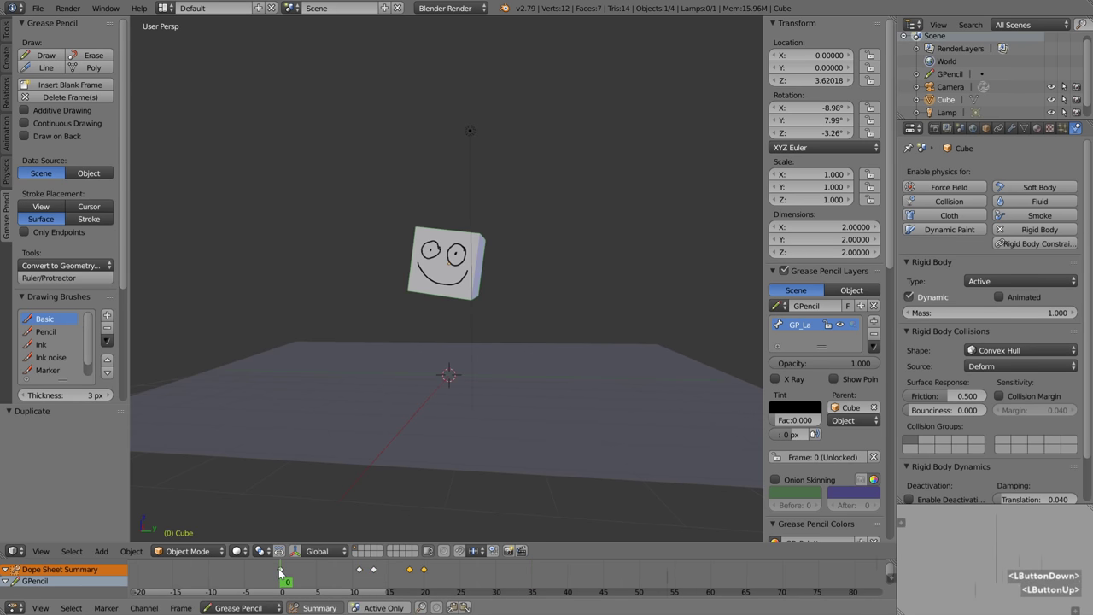
key("alt+a")
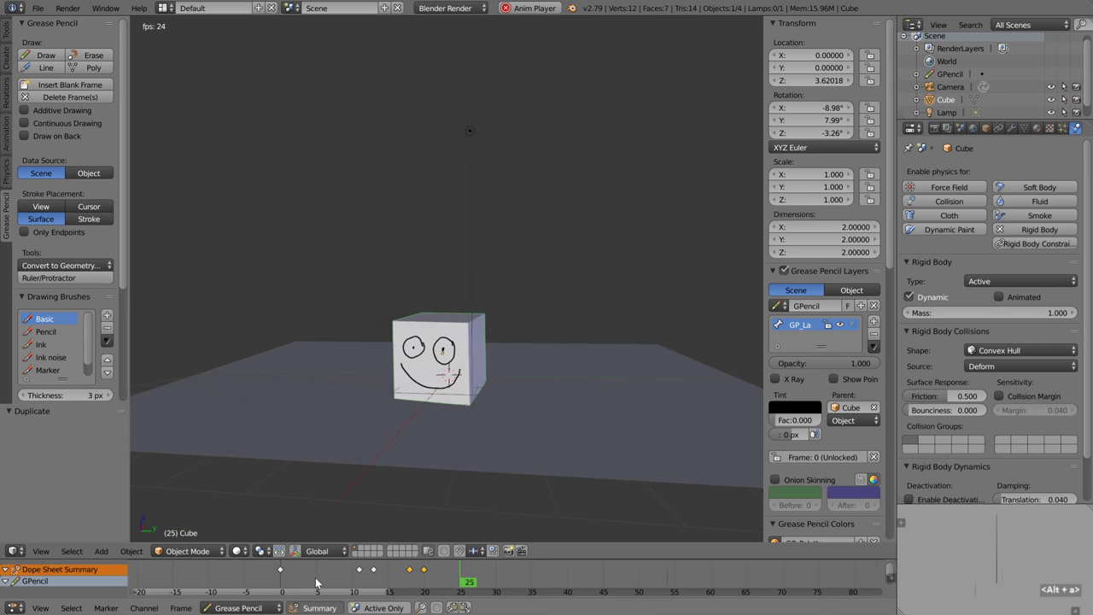
key("alt+a")
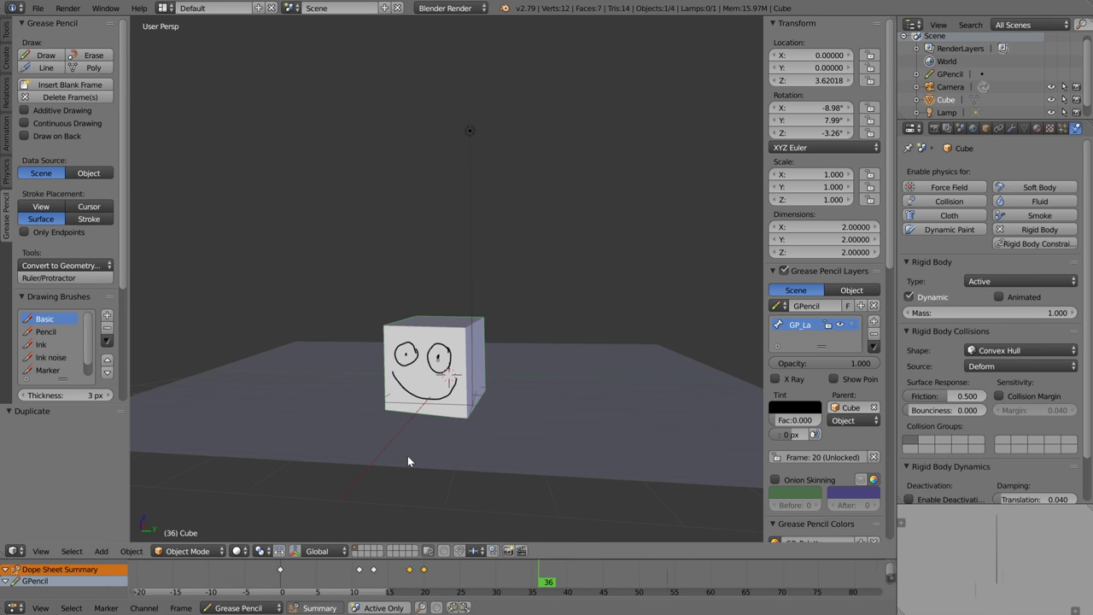
left_click_drag(325, 577, 261, 576)
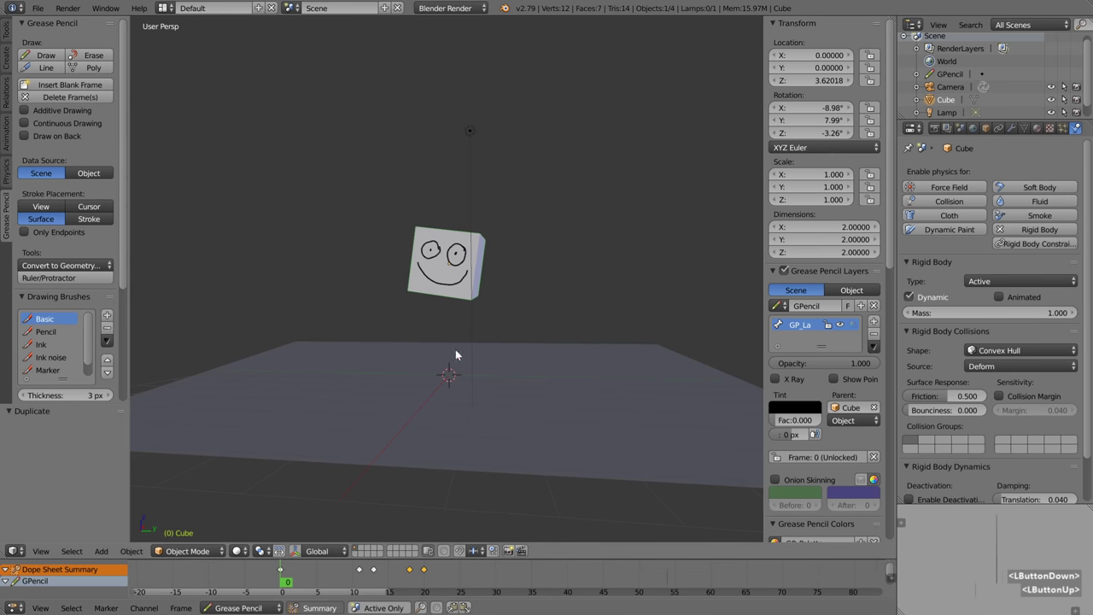
key("alt+a")
key("alt+a")
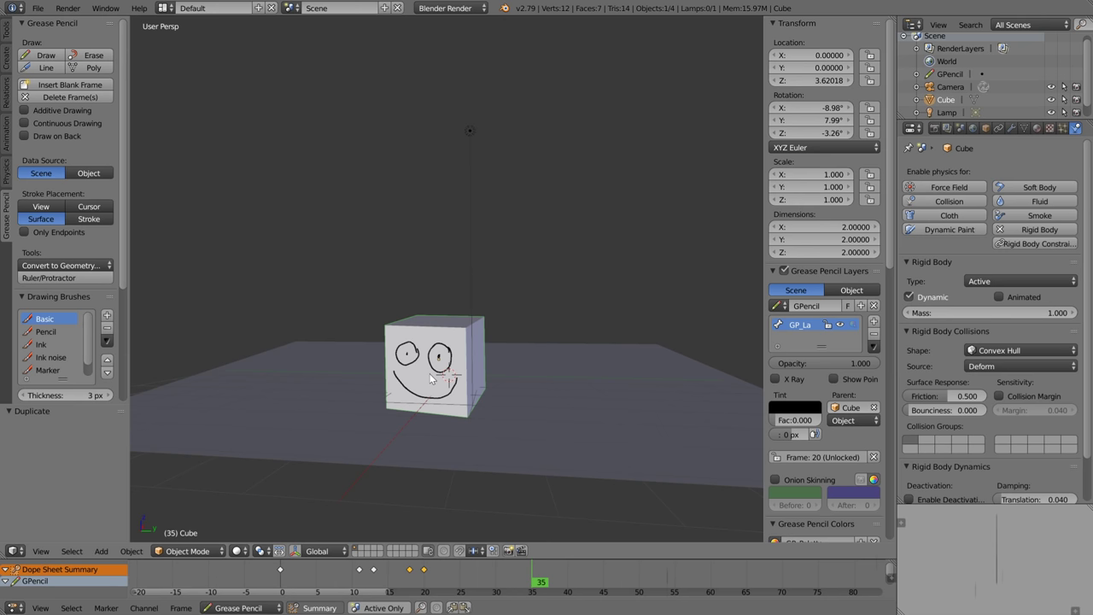
Return to frame 1 and open the scene's Rigid Body Cache settings
right_click(448, 331)
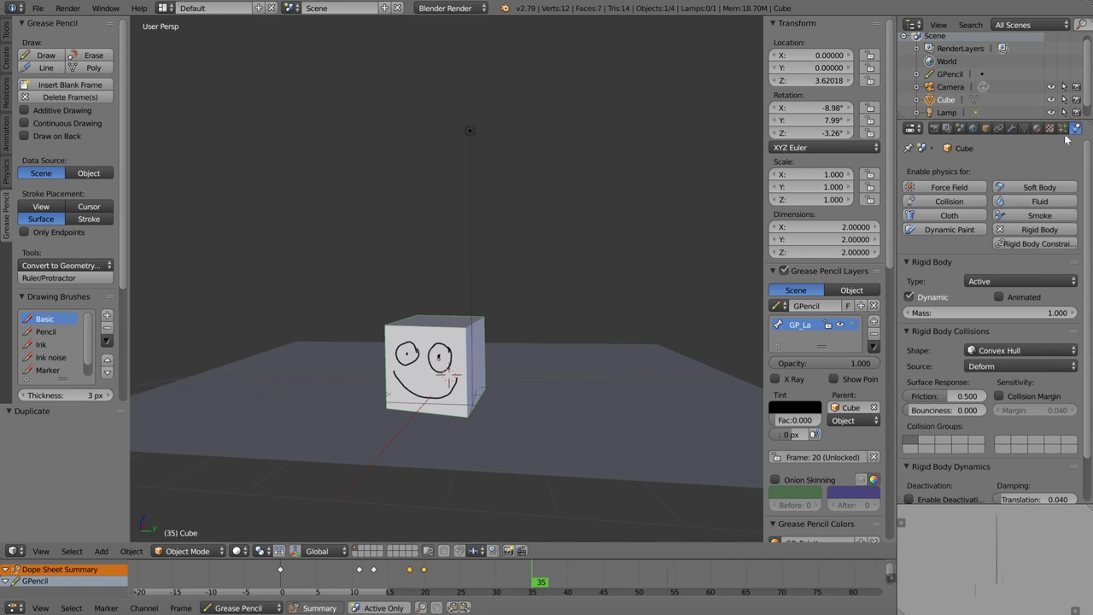
left_click(960, 128)
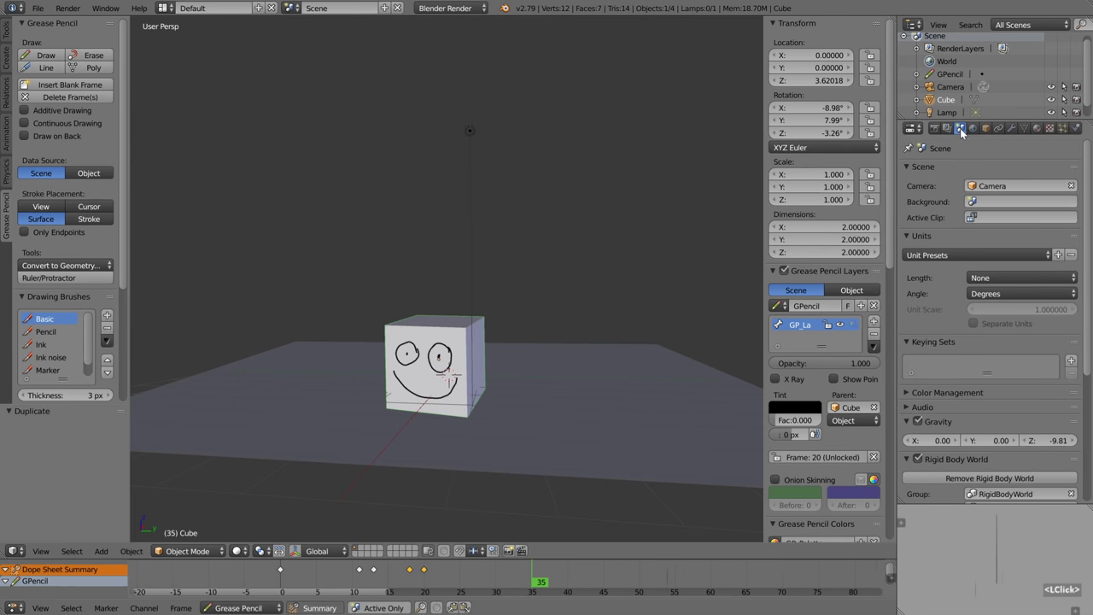
key("shift+Left")
scroll(947, 373, "down", 4)
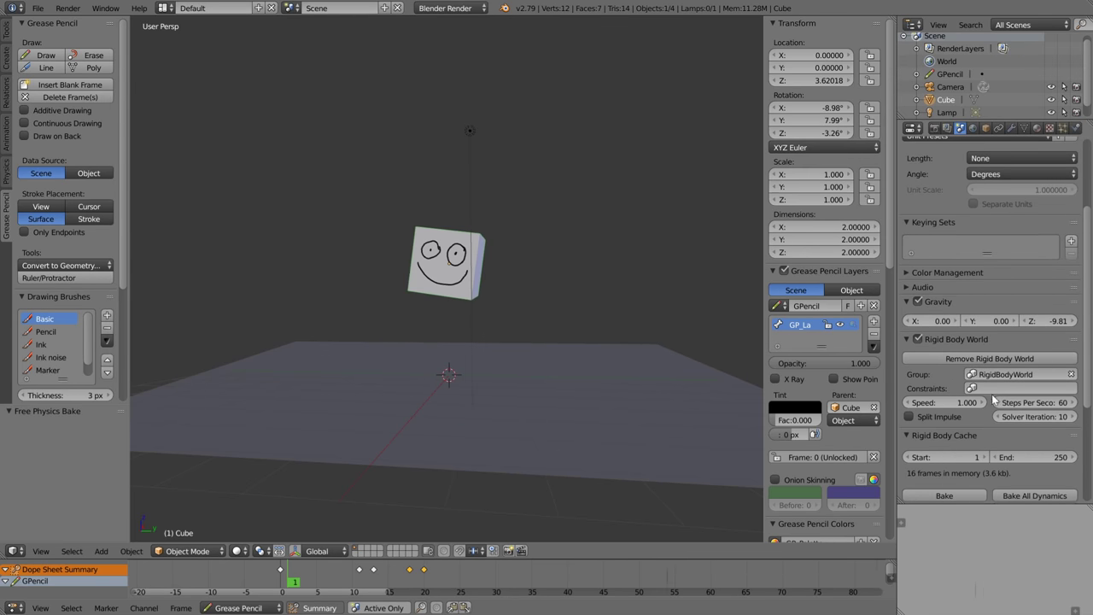
scroll(943, 380, "down", 3)
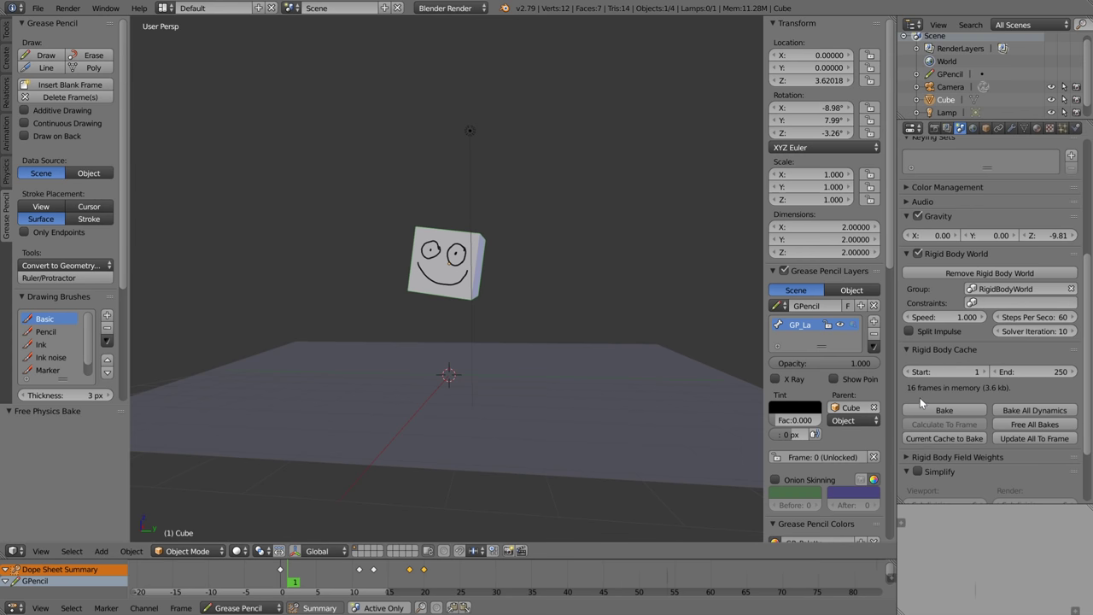
Switch the cube into Edit Mode and return it to Object Mode
left_click(186, 550)
left_click(195, 519)
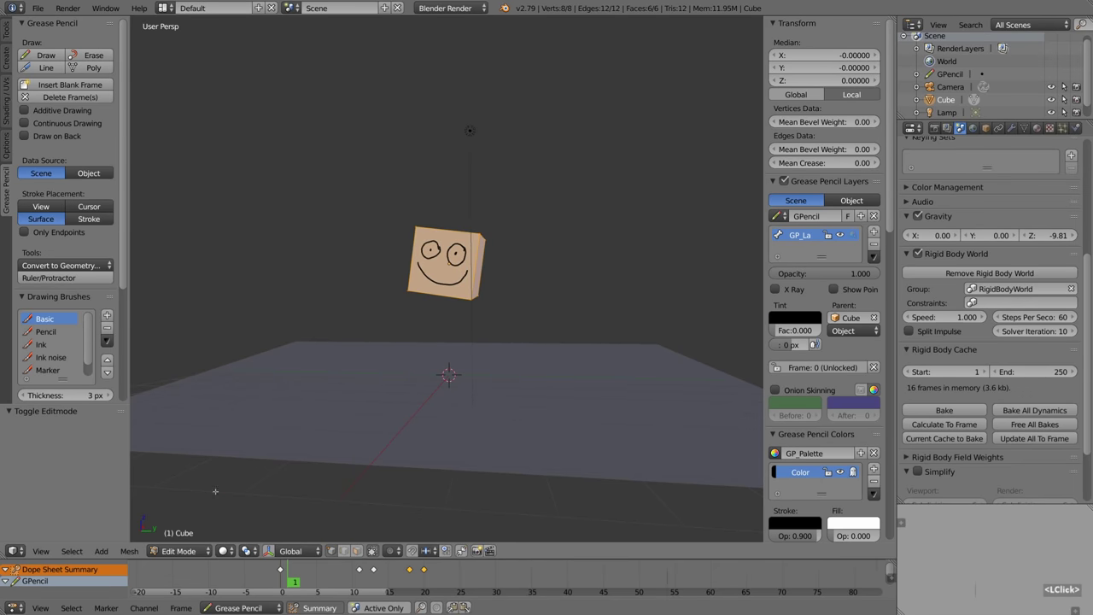
left_click(184, 550)
left_click(188, 536)
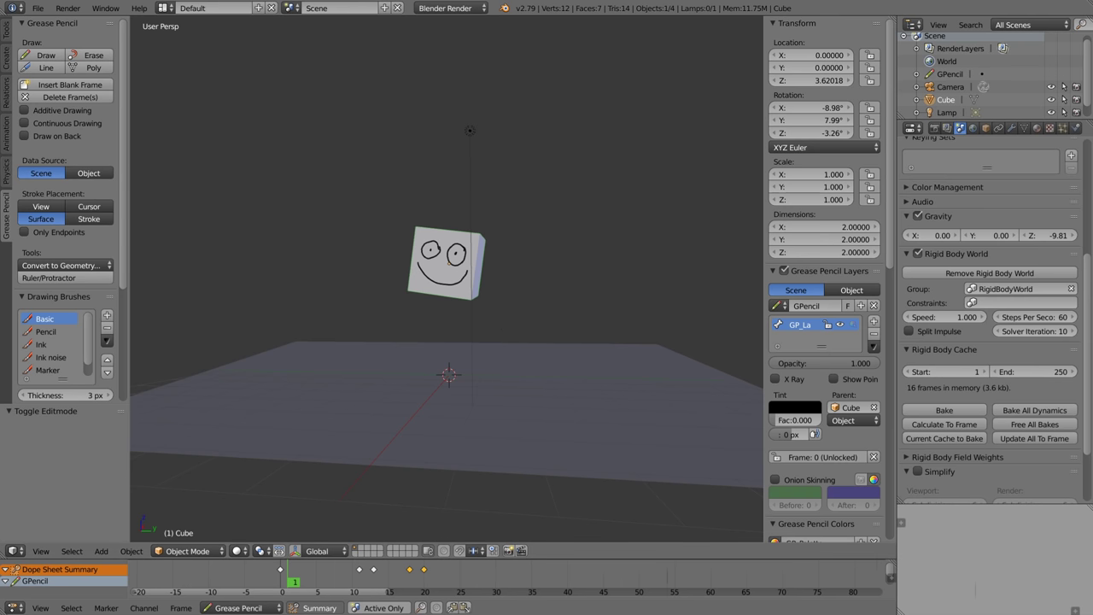
Free all bakes and bake the rigid body simulation for frames 1 to 250, and scrub the timeline to check it
left_click(1034, 425)
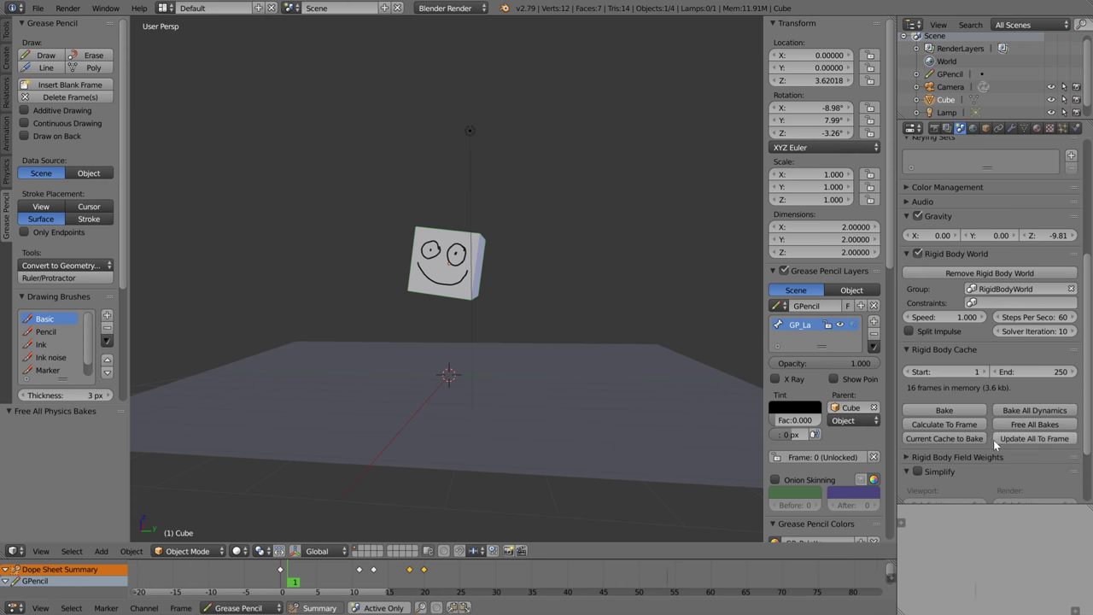
left_click(943, 408)
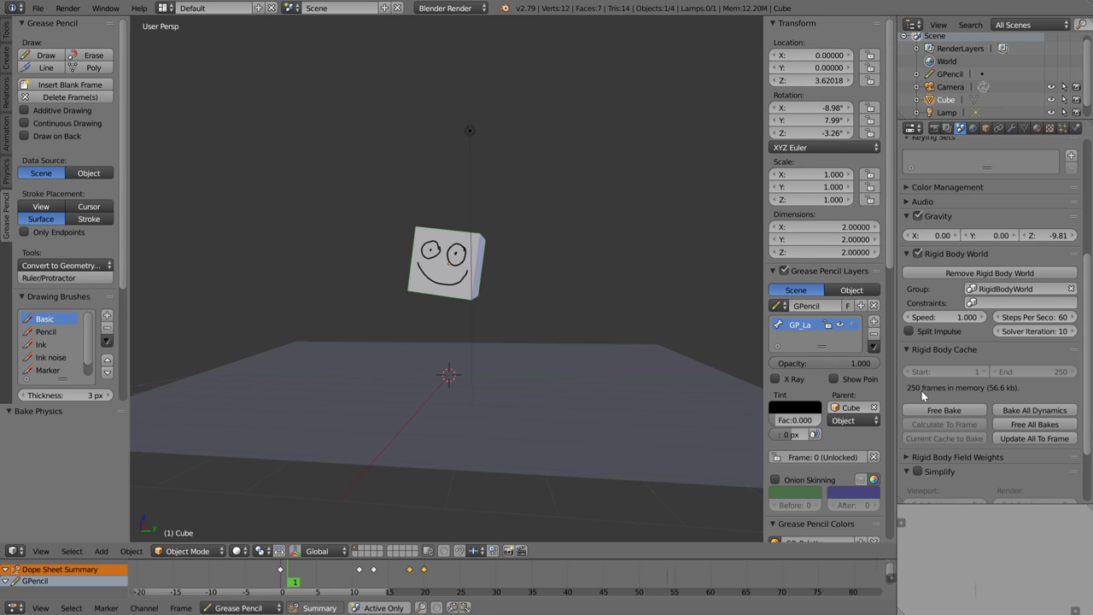
left_click(320, 577)
left_click_drag(321, 577, 563, 581)
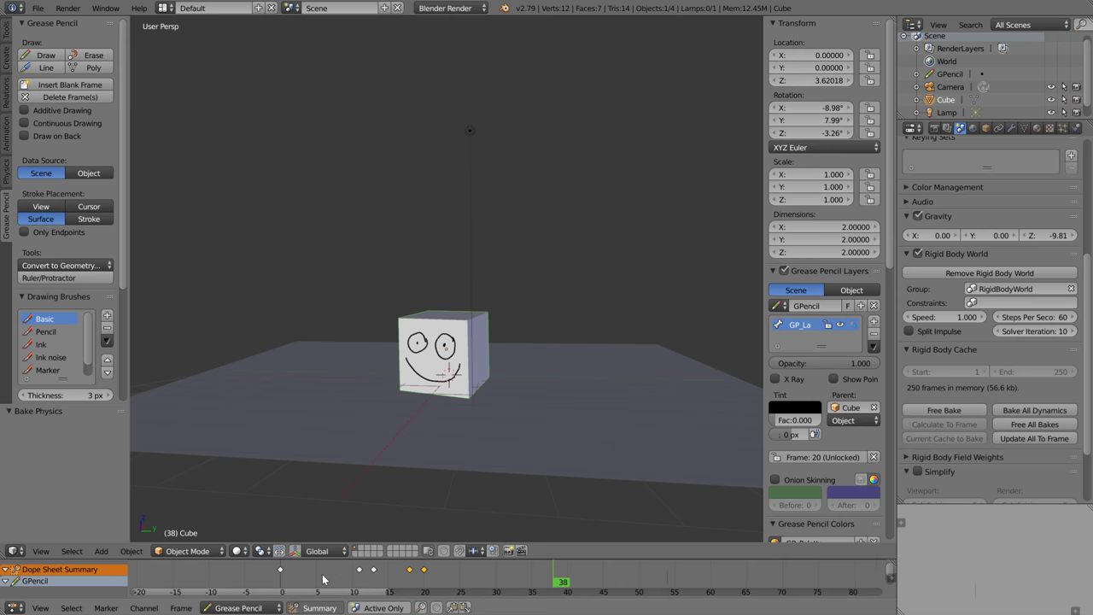
left_click(713, 577)
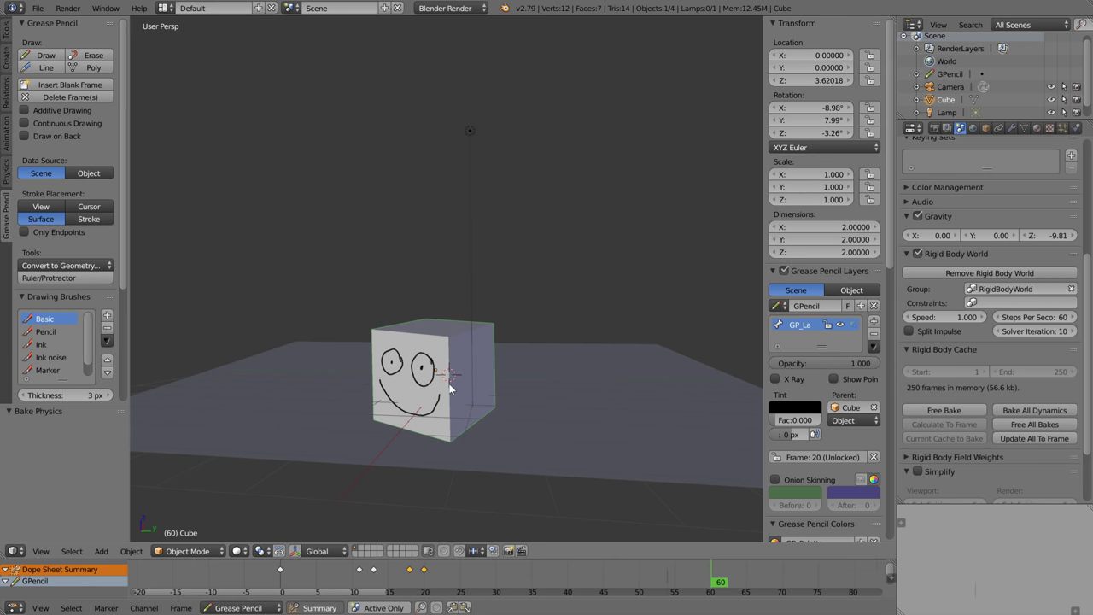
left_click_drag(291, 581, 419, 585)
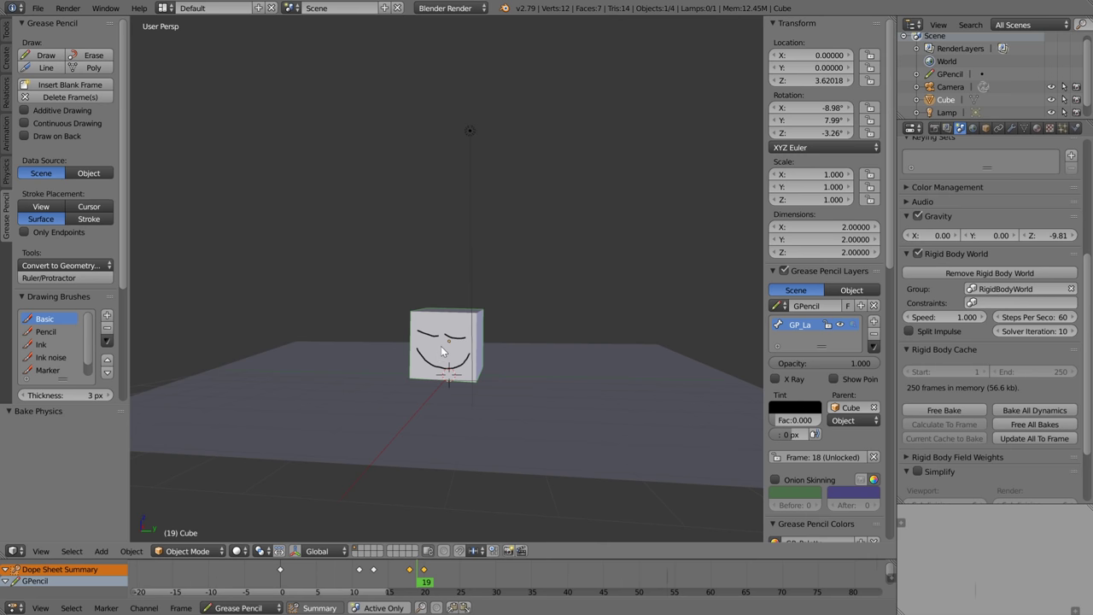
Frame the cube more closely from an angle and enable ambient occlusion in the viewport shading
scroll(455, 370, "up", 2)
scroll(466, 380, "down", 2)
middle_click_drag(466, 382, 434, 362)
scroll(445, 381, "up", 3)
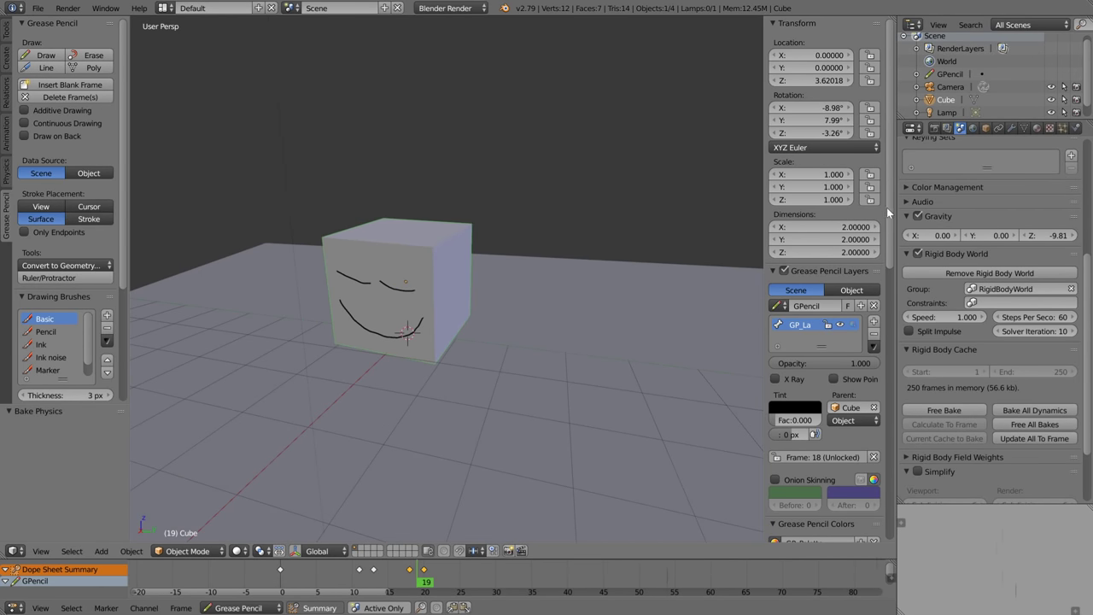
left_click_drag(887, 207, 866, 473)
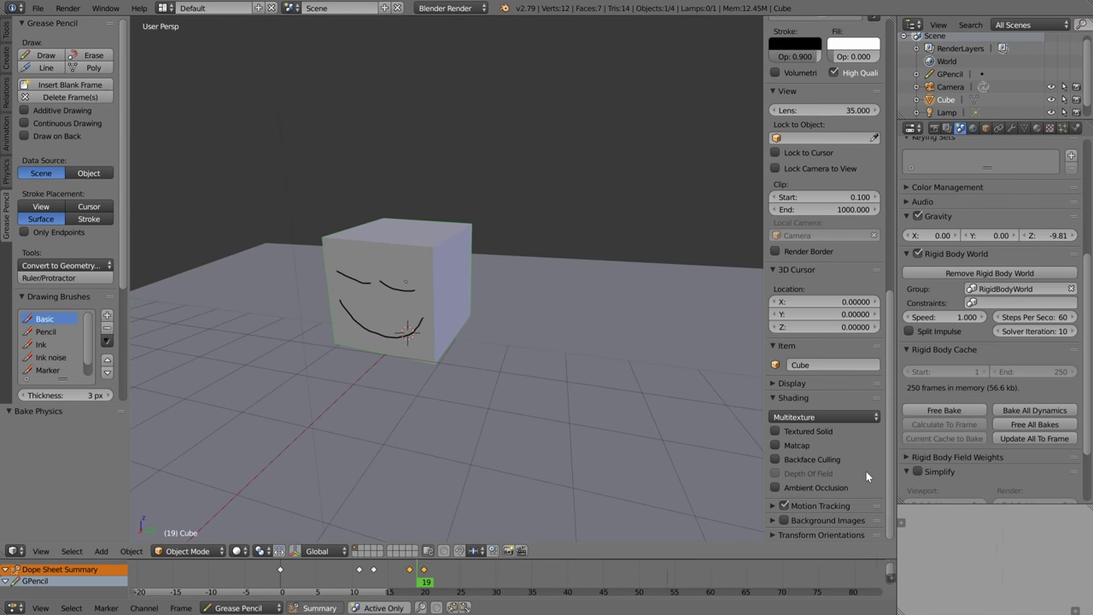
left_click(775, 488)
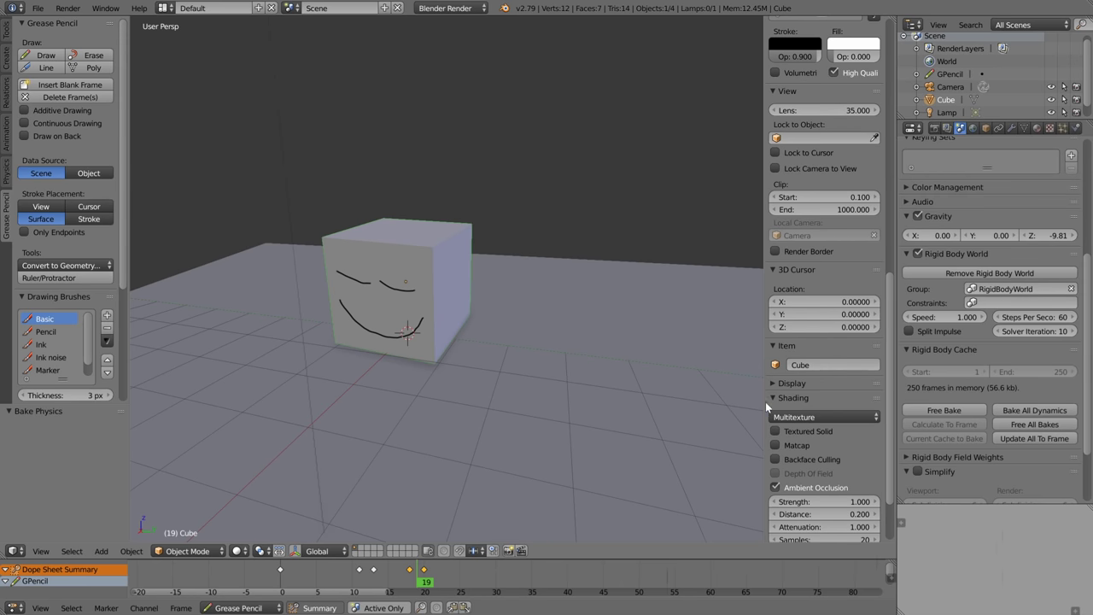
Hide the grid floor in the viewport display and move to frame 20
left_click(785, 385)
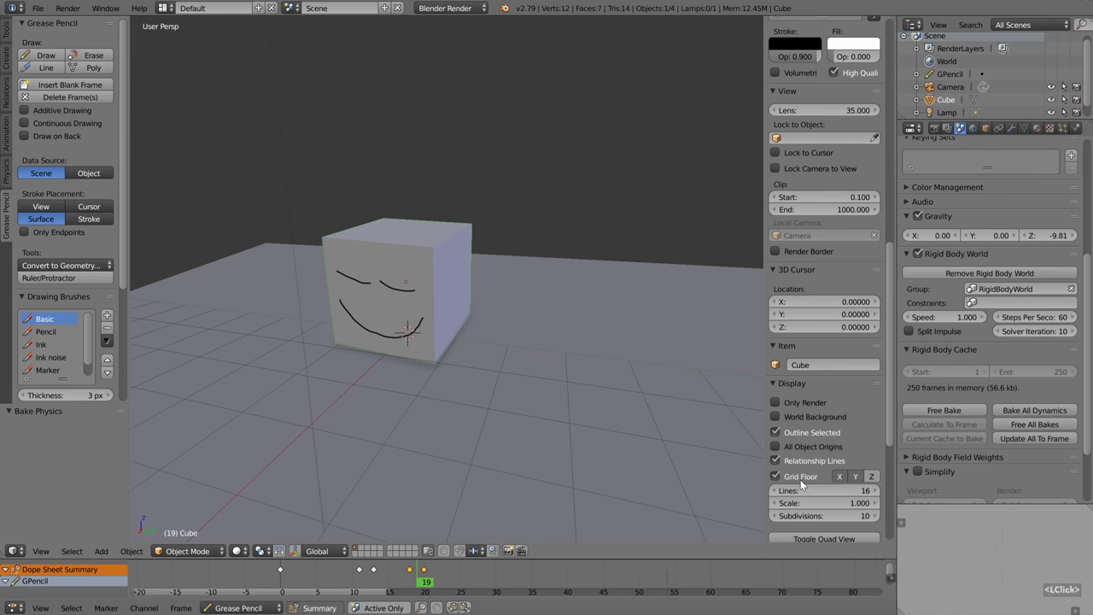
left_click(777, 476)
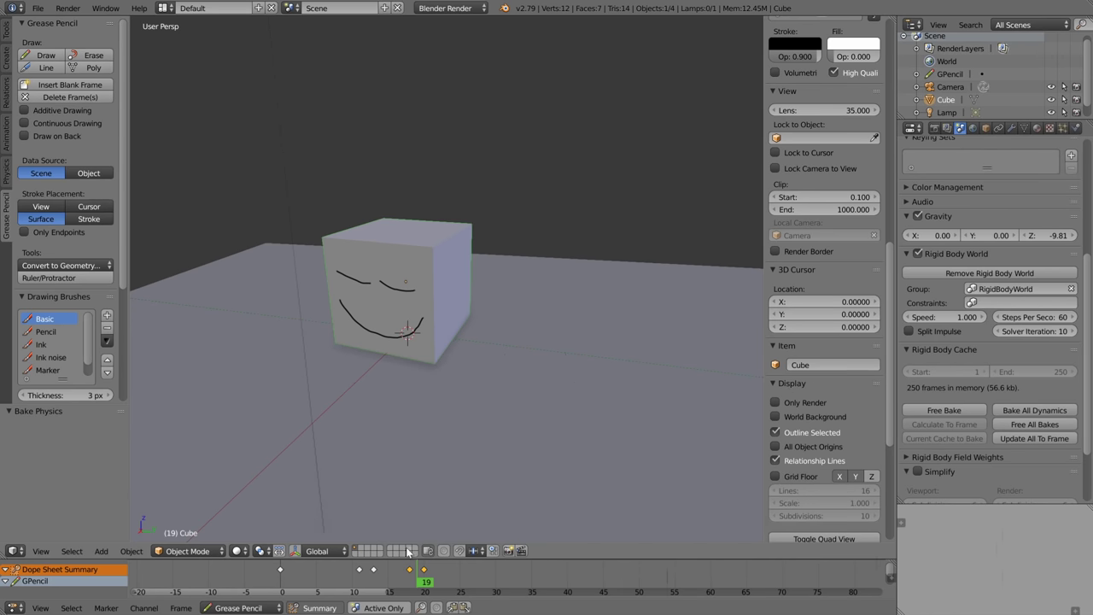
mouse_move(418, 578)
left_mouse_down()
mouse_move(379, 578)
mouse_move(425, 580)
left_mouse_up()
Set the viewport ambient occlusion strength to 1.5
scroll(848, 418, "down", 6)
scroll(842, 437, "down", 4)
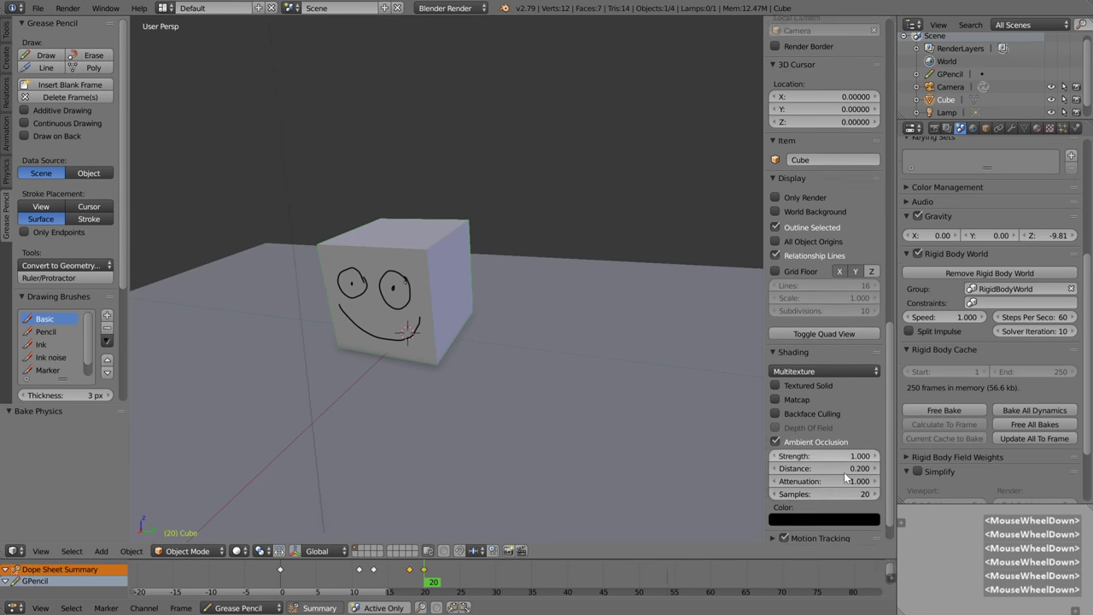
mouse_move(843, 423)
left_mouse_down()
mouse_move(909, 423)
mouse_move(825, 424)
left_mouse_up()
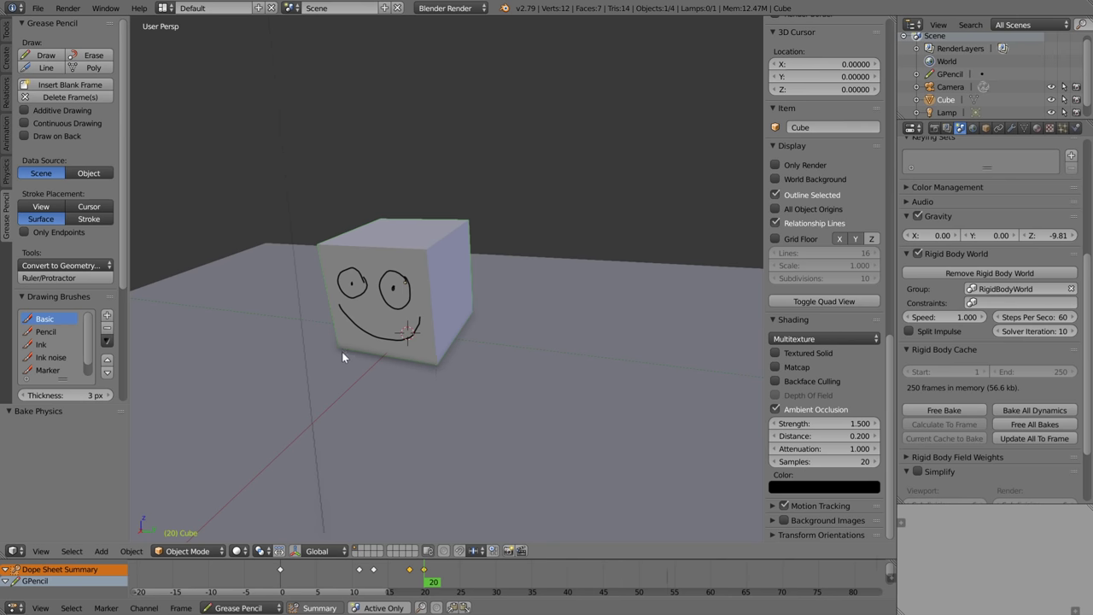
Add the keyframes at frames 11 and 13 to the selection and move all four selected keyframes 7 frames earlier
middle_click_drag(341, 351, 398, 353)
mouse_move(417, 577)
left_mouse_down()
mouse_move(397, 578)
mouse_move(411, 577)
left_mouse_up()
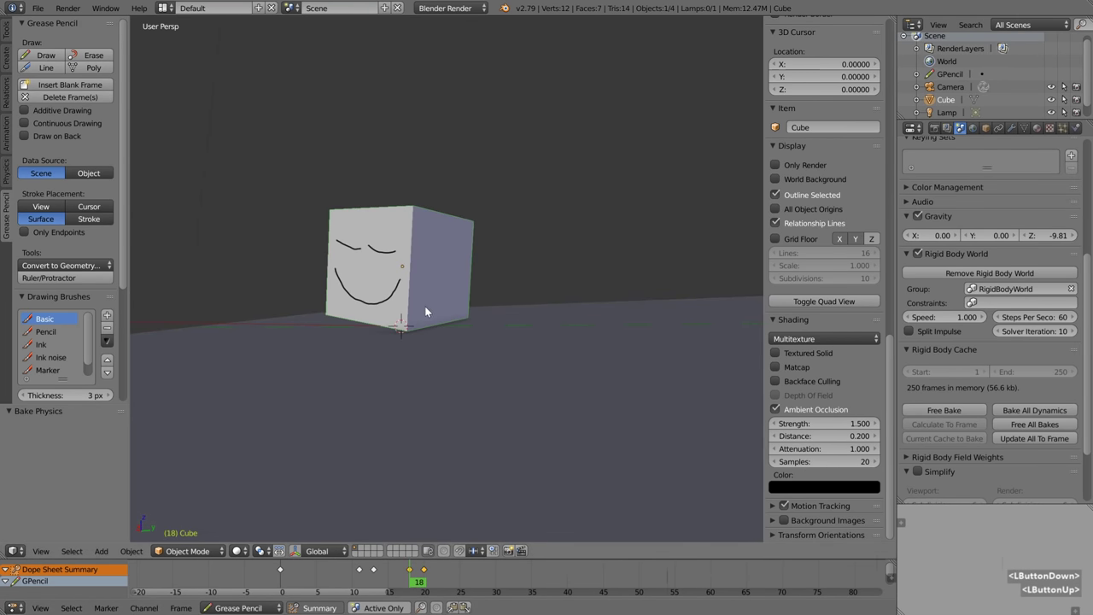
left_click(398, 317)
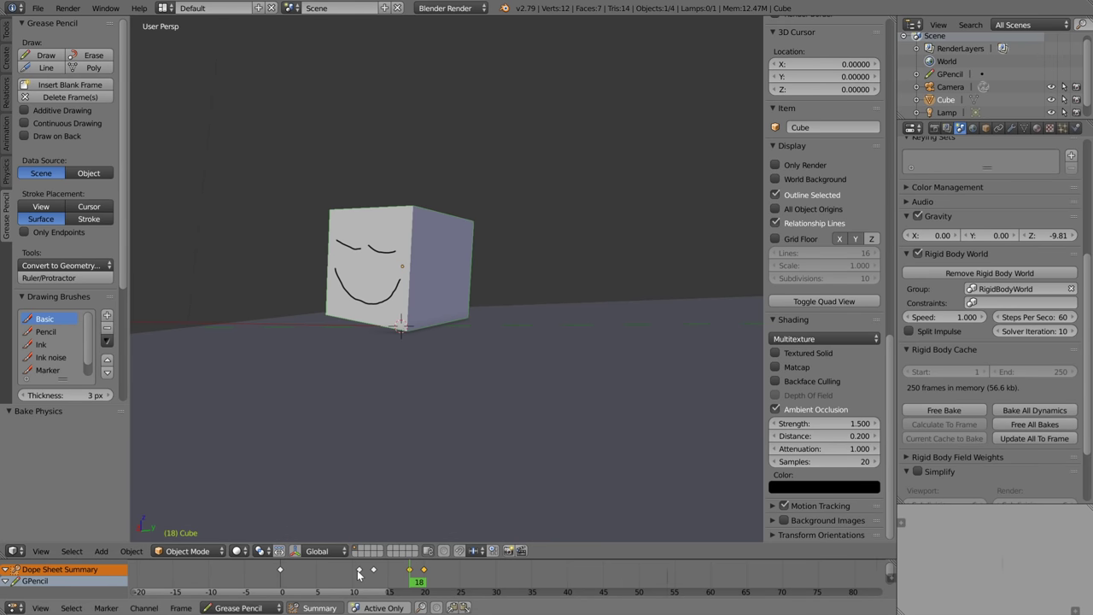
right_click(359, 570, "shift")
right_click(373, 570, "shift")
key("g")
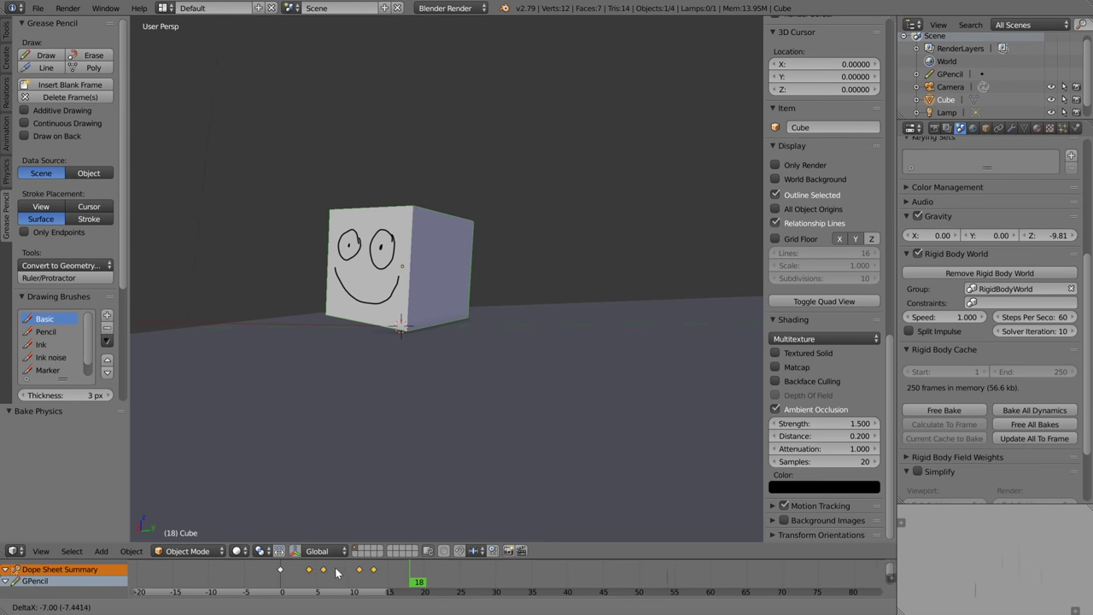
left_click(341, 573)
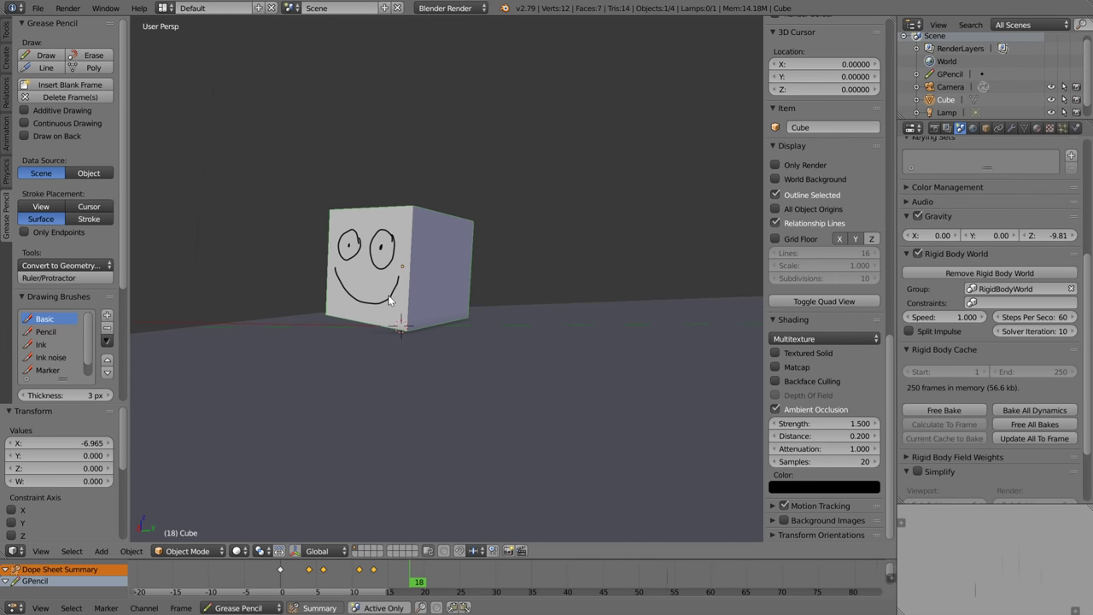
left_click(401, 266)
right_click_drag(400, 288, 445, 260)
key("r")
right_click(488, 281)
key("s")
right_click(546, 331)
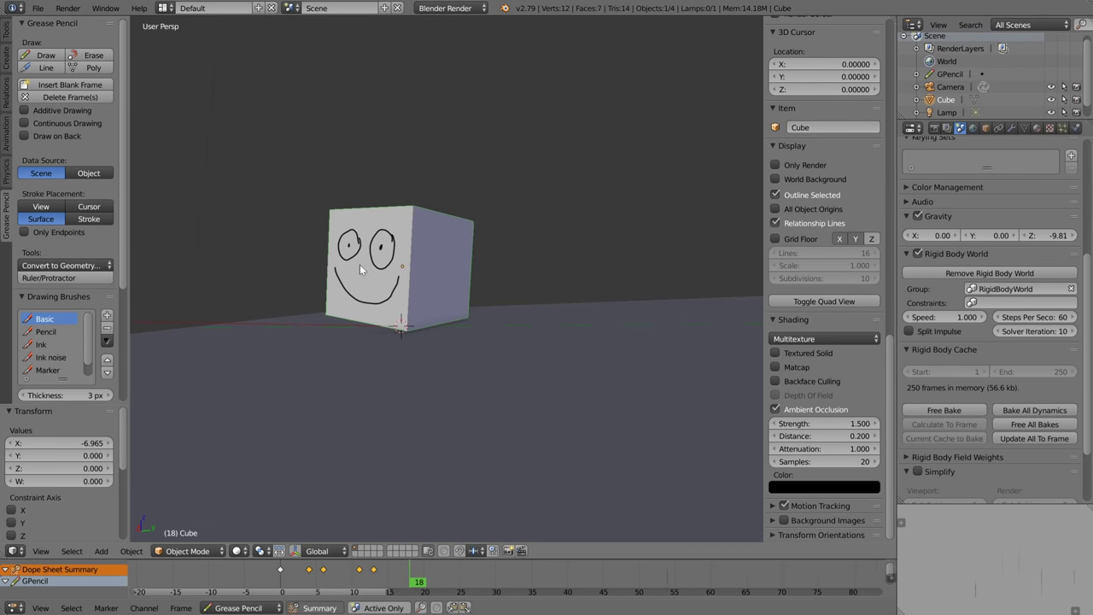
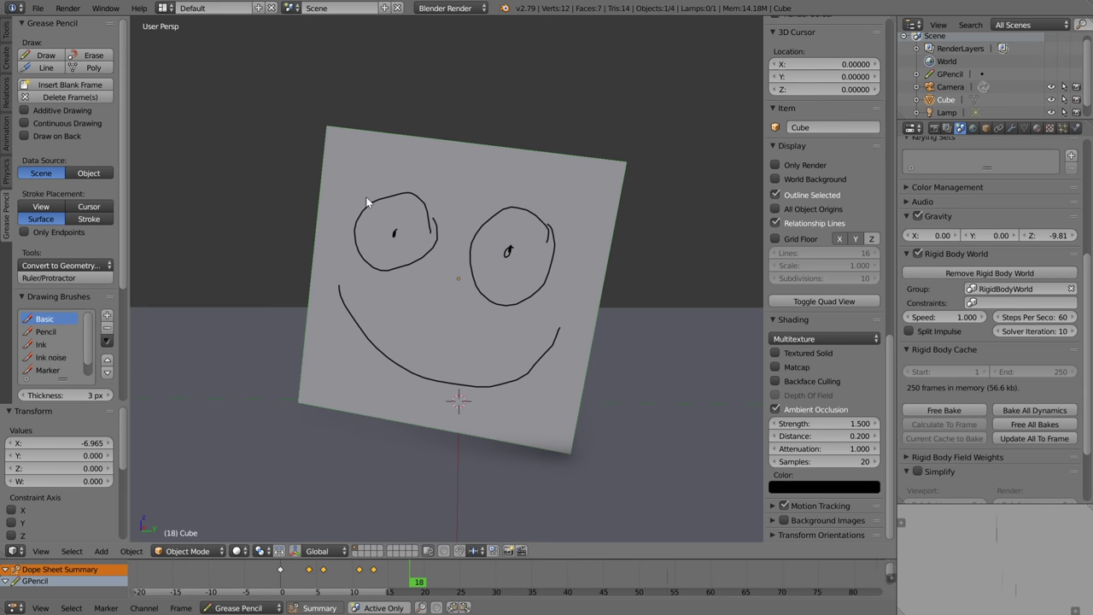
At frame 18, draw two squinting eyes and a small round mouth on the cube's front, using onion skinning as a temporary guide
mouse_move(364, 192)
left_mouse_down()
mouse_move(426, 242)
mouse_move(365, 246)
left_mouse_up()
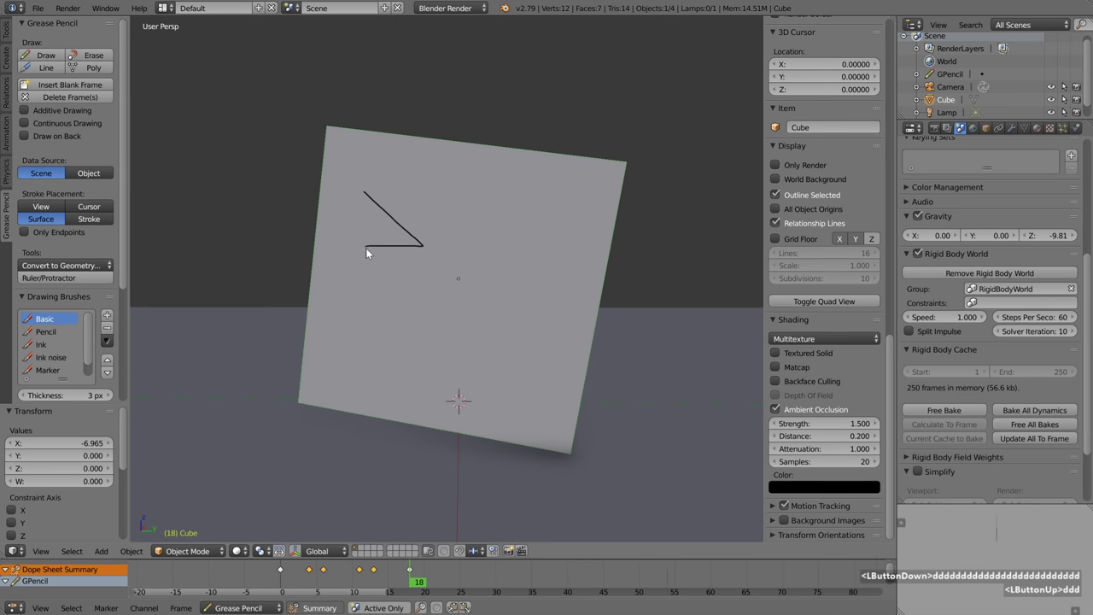
scroll(810, 315, "up", 6)
scroll(818, 318, "up", 8)
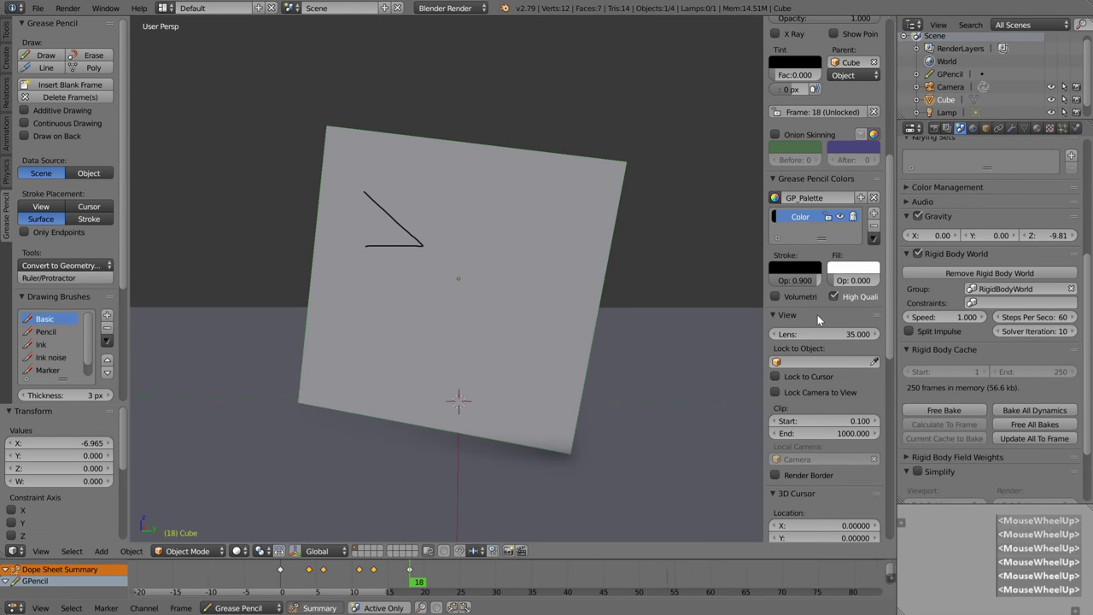
scroll(818, 315, "up", 4)
left_click(777, 254)
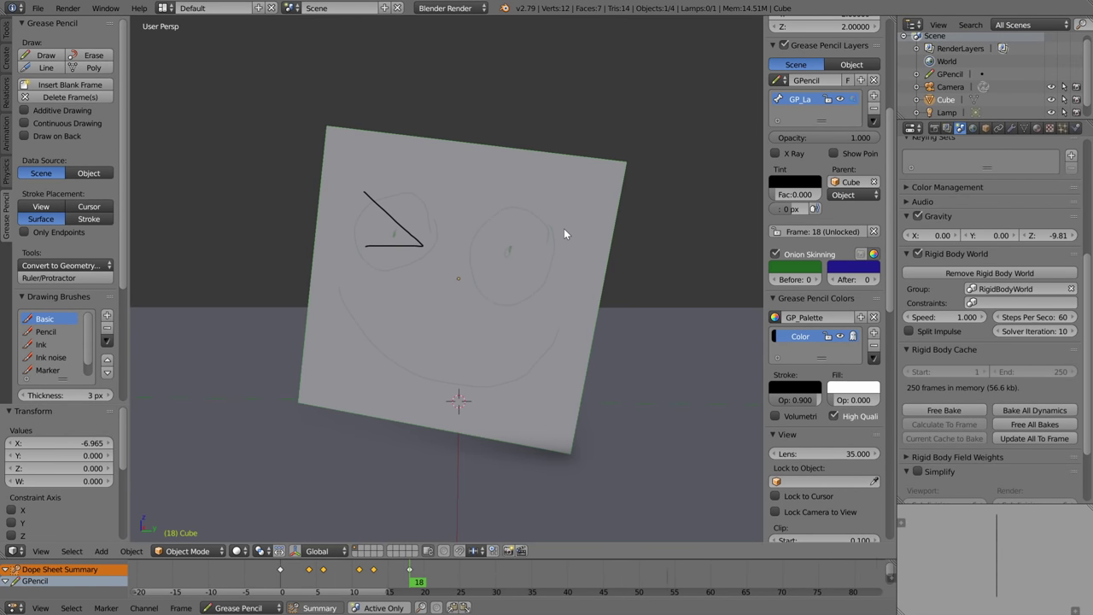
mouse_move(545, 236)
left_mouse_down()
mouse_move(479, 245)
mouse_move(565, 304)
left_mouse_up()
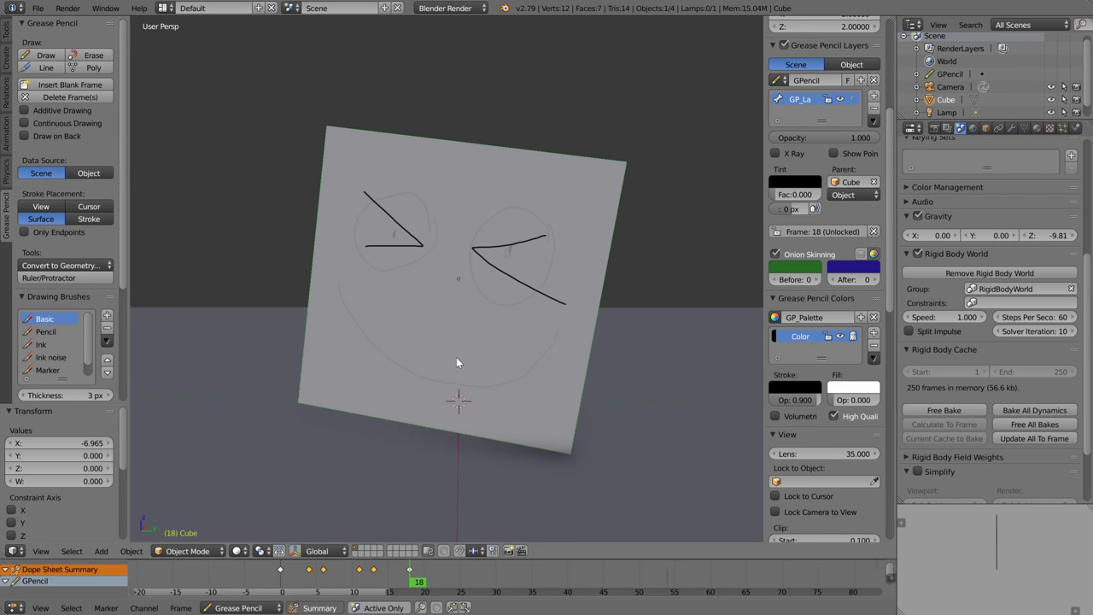
mouse_move(455, 361)
left_mouse_down()
mouse_move(451, 324)
mouse_move(460, 361)
left_mouse_up()
left_click(775, 254)
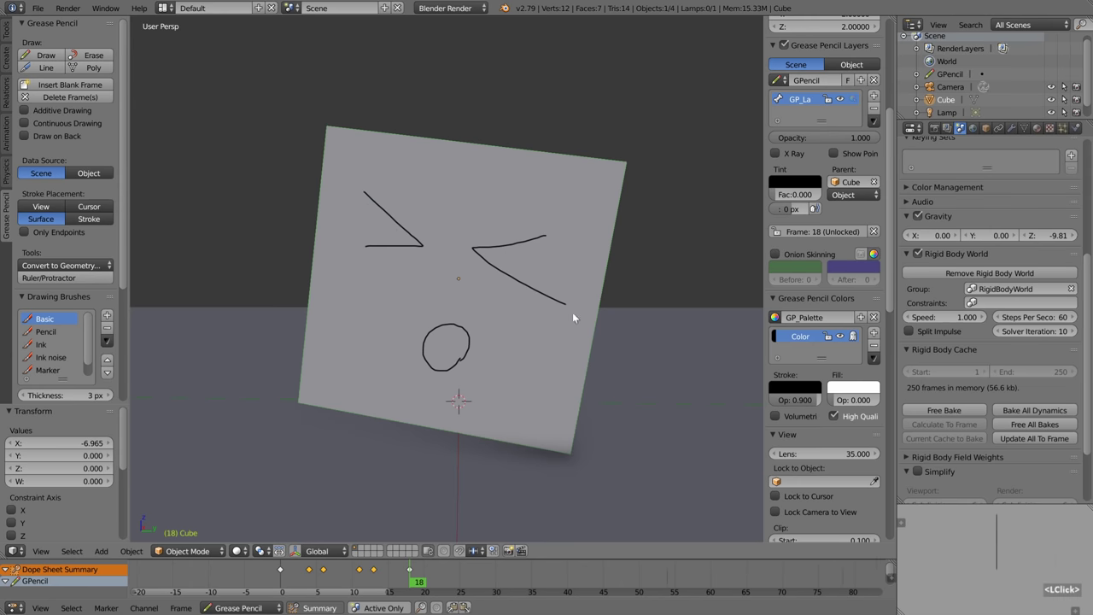
Play back the animation from a wider view to check the squinting expression
scroll(547, 328, "down", 5)
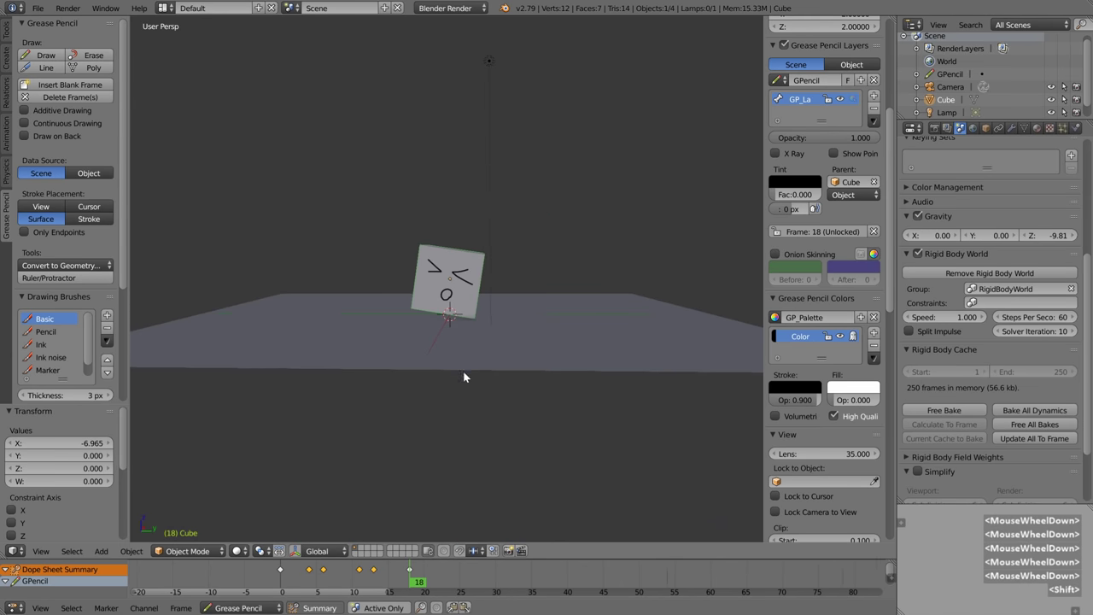
key("shift+Left")
key("alt+a")
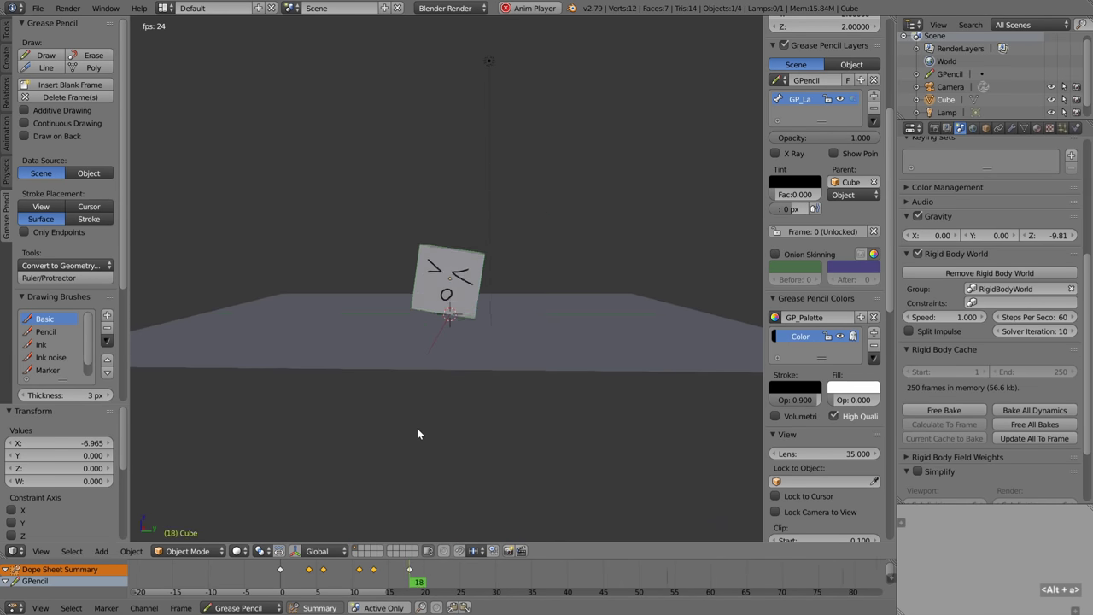
At frame 30, draw open eyes with pupils and a straight mouth on the cube's front, using onion skinning as a temporary guide
left_click(509, 579)
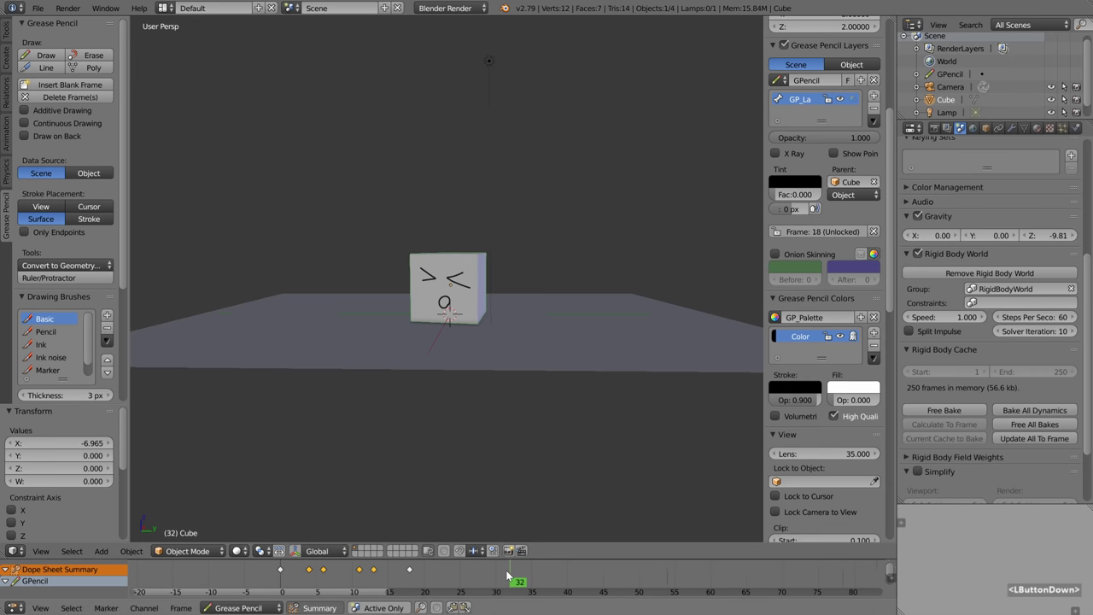
left_click_drag(498, 578, 497, 578)
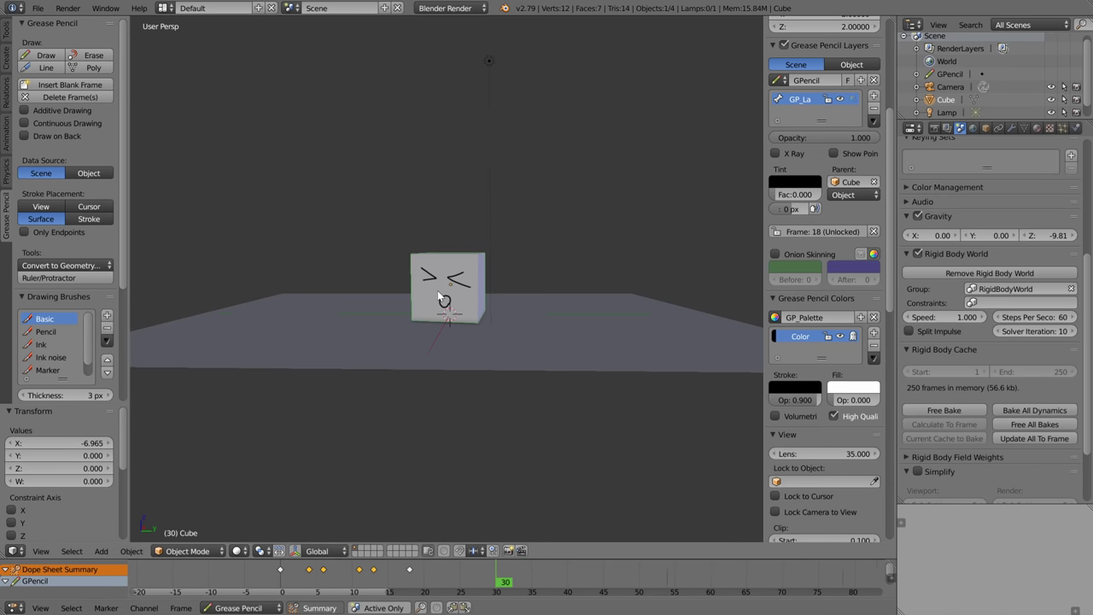
scroll(438, 294, "up", 6)
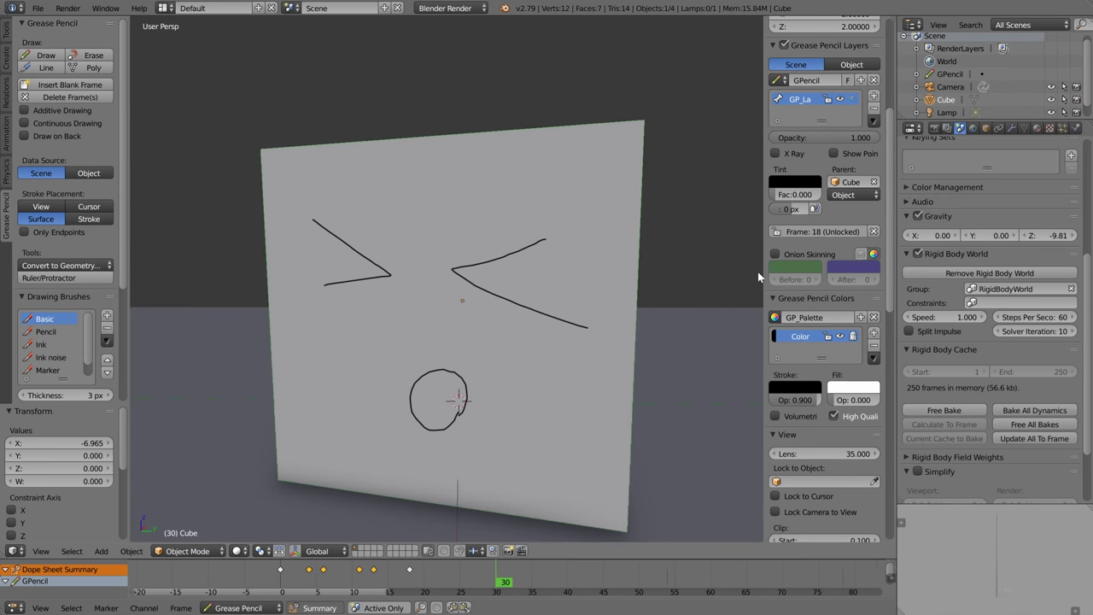
left_click(774, 254)
middle_click_drag(444, 342, 402, 325)
mouse_move(390, 240)
left_mouse_down()
mouse_move(445, 237)
mouse_move(465, 280)
mouse_move(436, 307)
mouse_move(380, 266)
mouse_move(401, 243)
left_mouse_up()
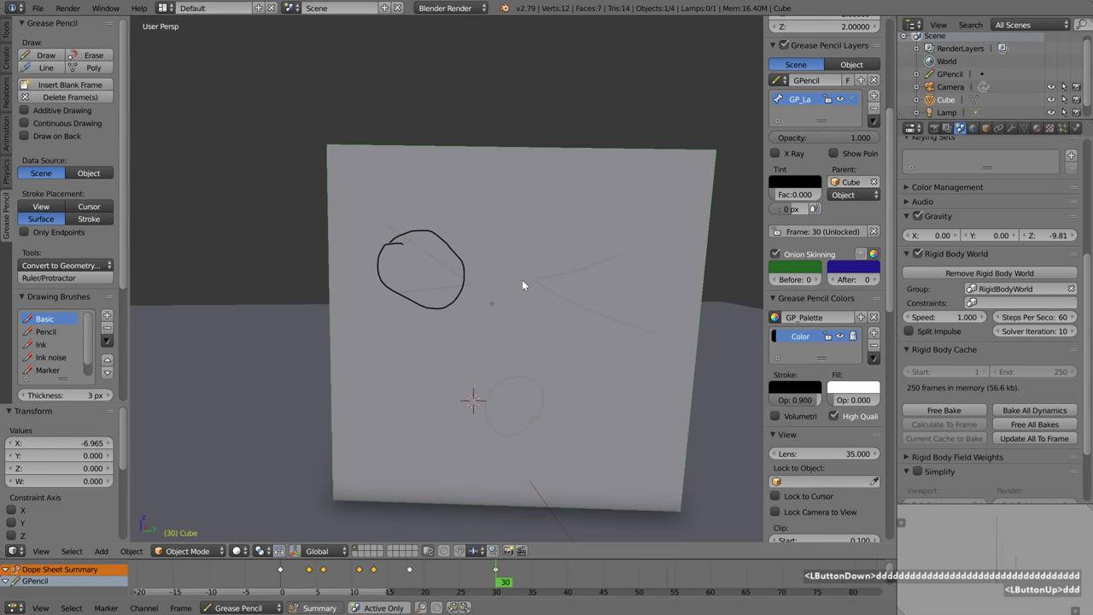
mouse_move(523, 285)
left_mouse_down()
mouse_move(636, 261)
mouse_move(526, 279)
left_mouse_up()
left_click_drag(584, 279, 586, 292)
left_click_drag(430, 273, 432, 272)
left_click_drag(384, 391, 615, 394)
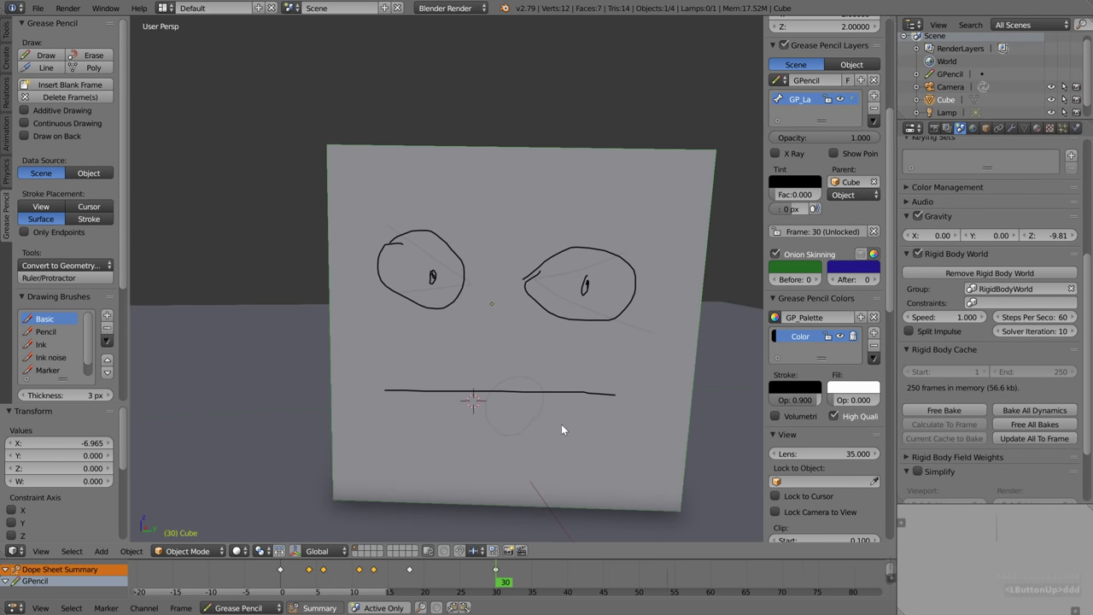
left_click(775, 255)
Play back the animation and view the cube from farther away to check the straight-mouthed expression
scroll(512, 349, "down", 4)
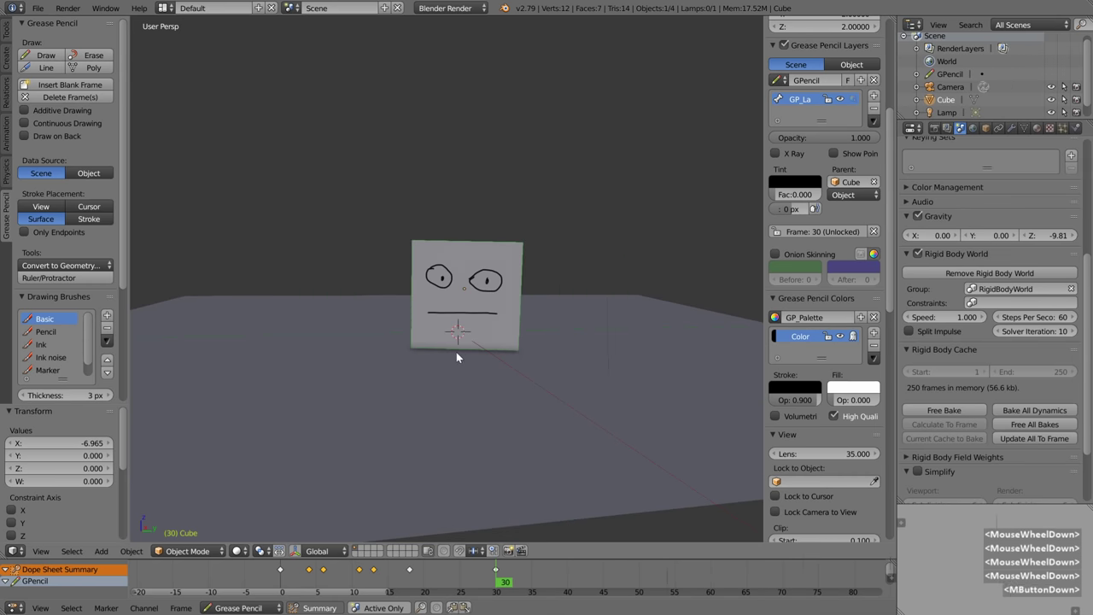
key("alt+a")
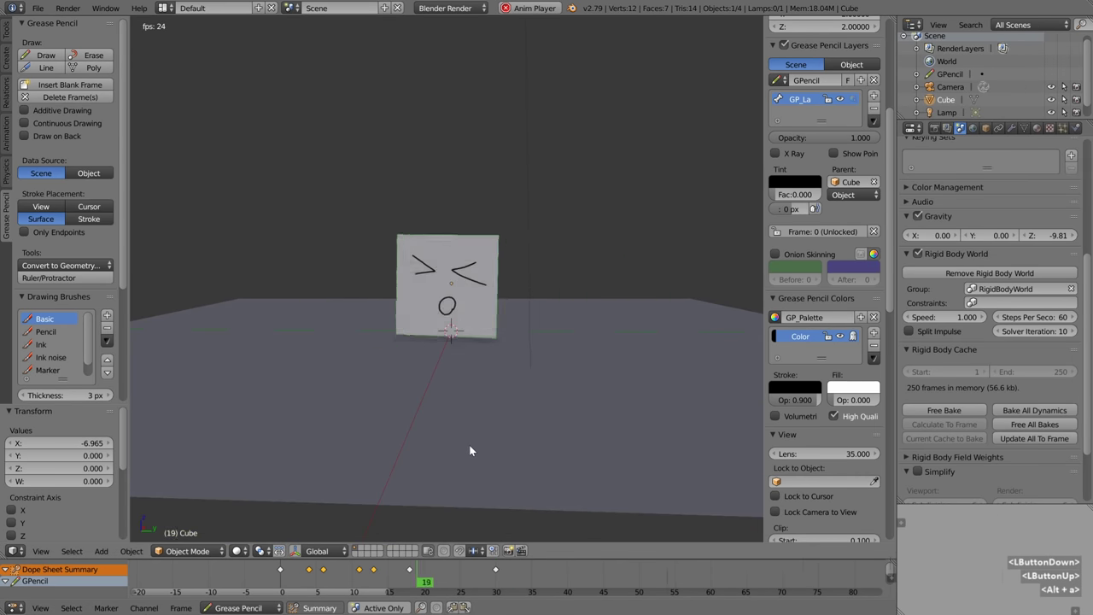
key("alt+a")
scroll(470, 427, "down", 3)
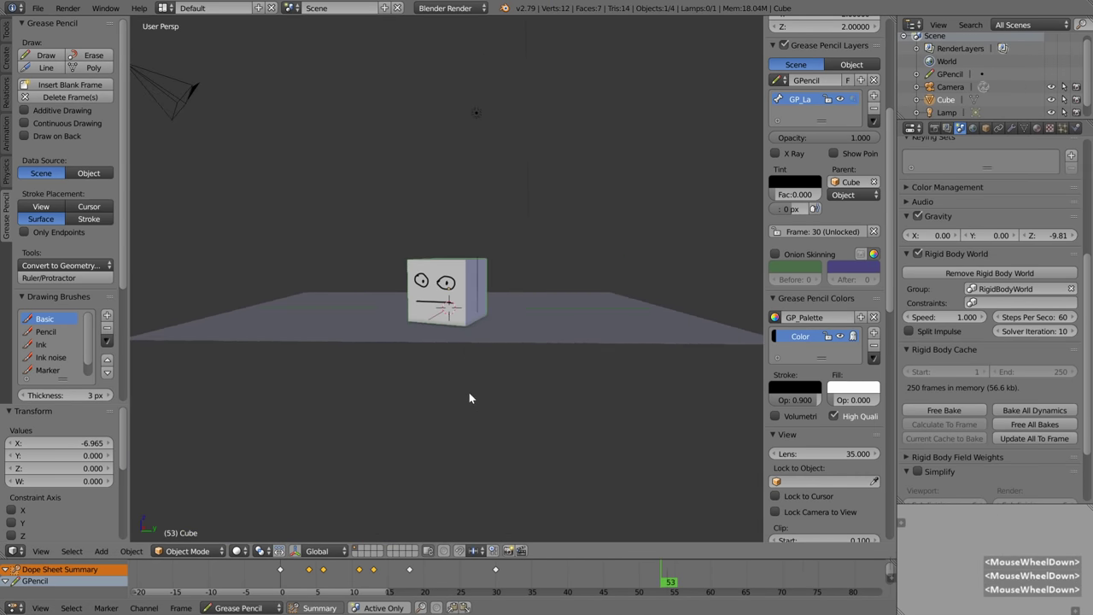
mouse_move(455, 333)
middle_mouse_down()
mouse_move(404, 346)
mouse_move(434, 344)
middle_mouse_up()
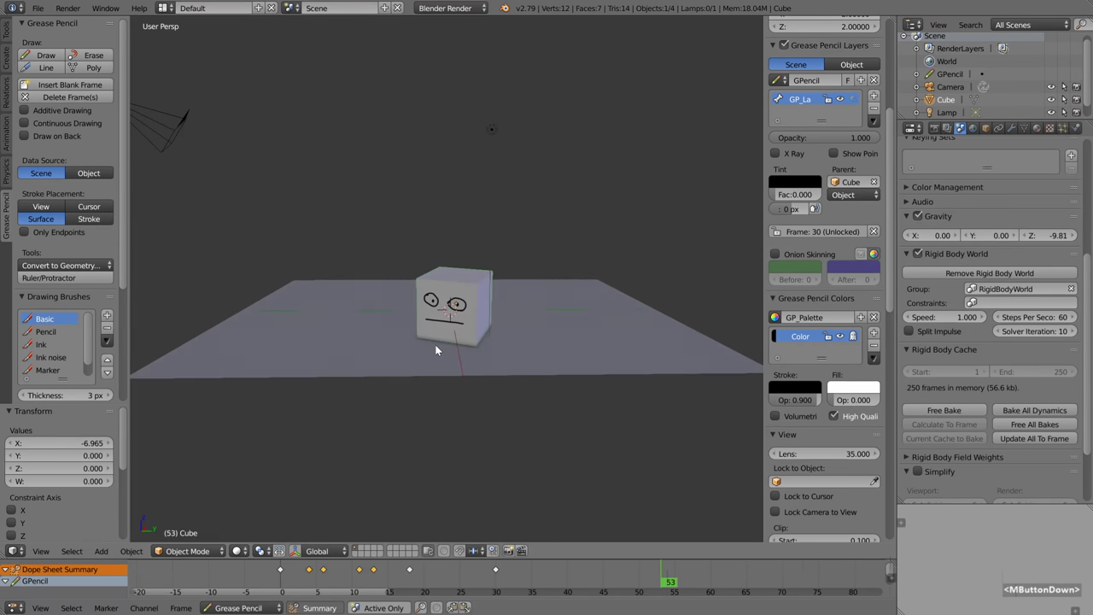
scroll(450, 346, "up", 1)
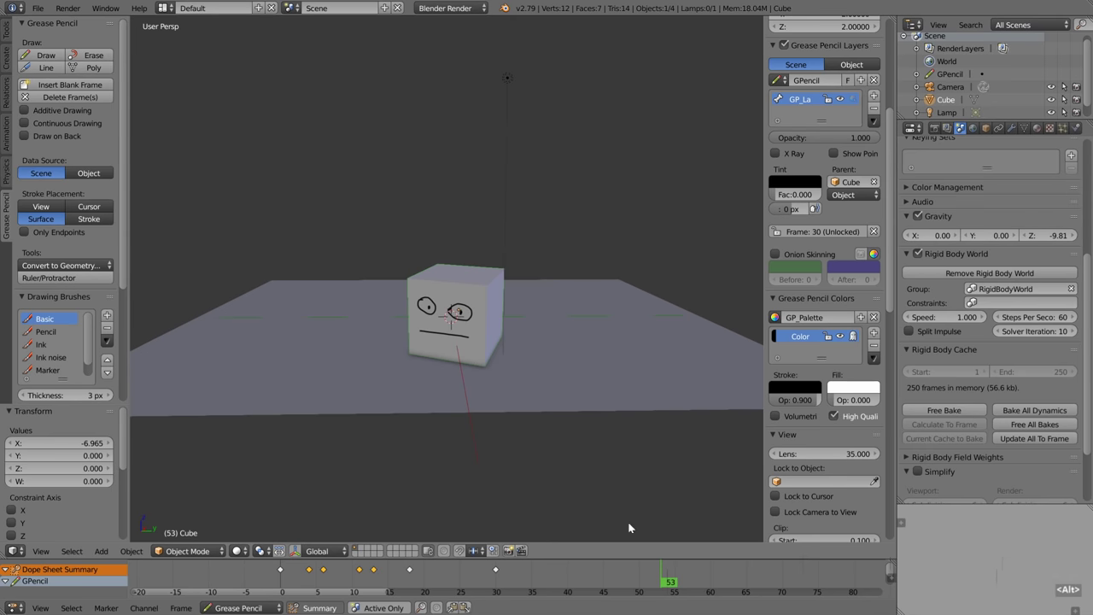
At frame 58, enable onion skinning and draw wide eyes with pupils and a frowning mouth on the cube's front
left_click_drag(665, 577, 706, 581)
middle_click_drag(451, 359, 476, 353)
scroll(483, 359, "up", 5)
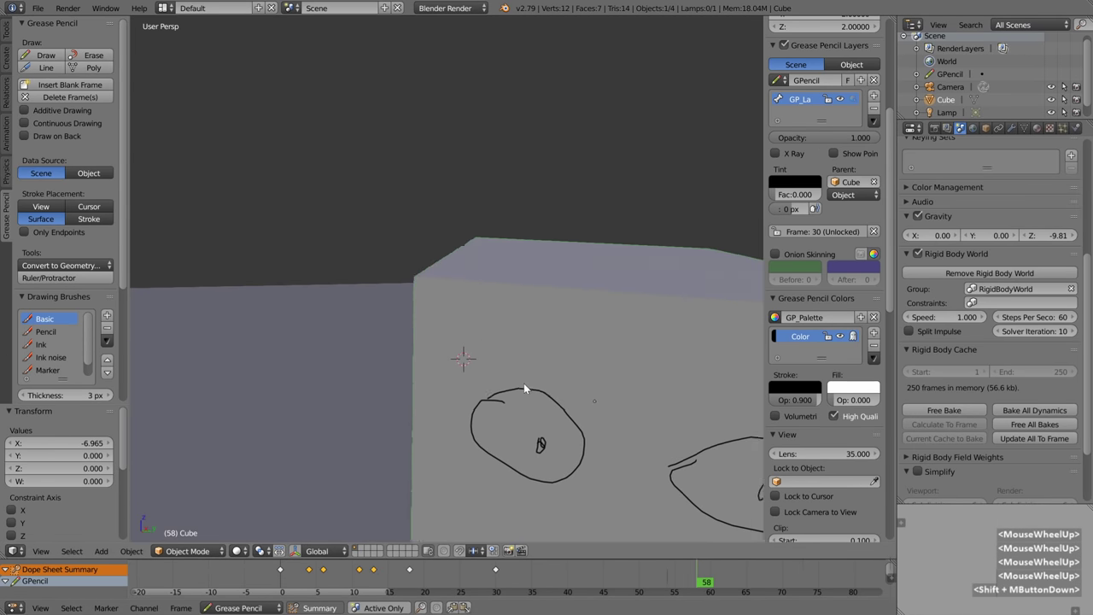
mouse_move(523, 382)
middle_mouse_down("shift")
mouse_move(473, 299)
mouse_move(500, 351)
middle_mouse_up("shift")
scroll(499, 351, "down", 4)
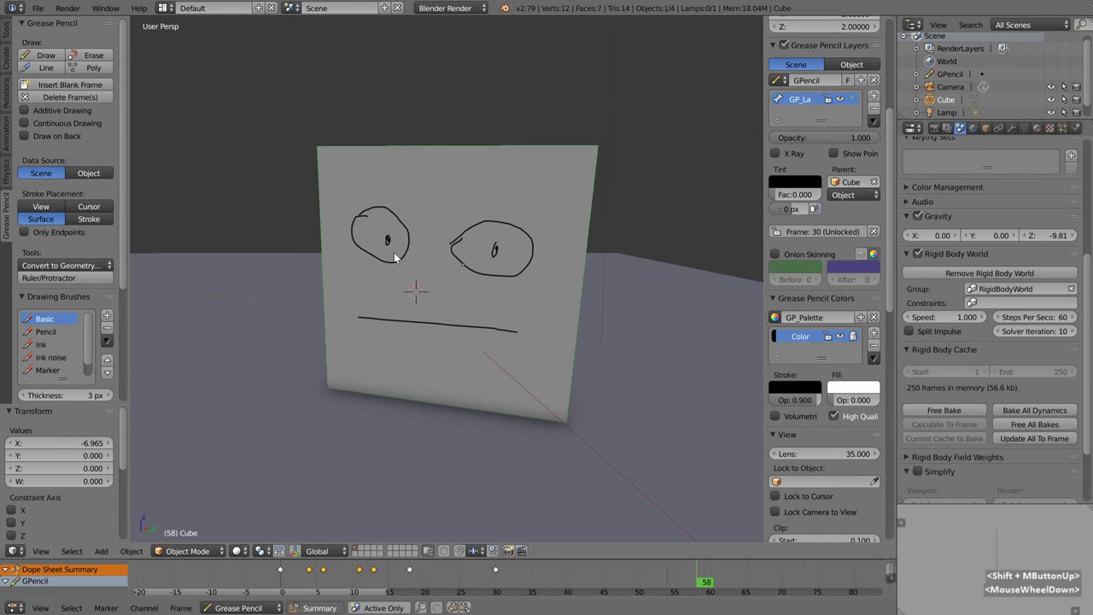
left_click(775, 254)
left_click_drag(398, 266, 403, 264)
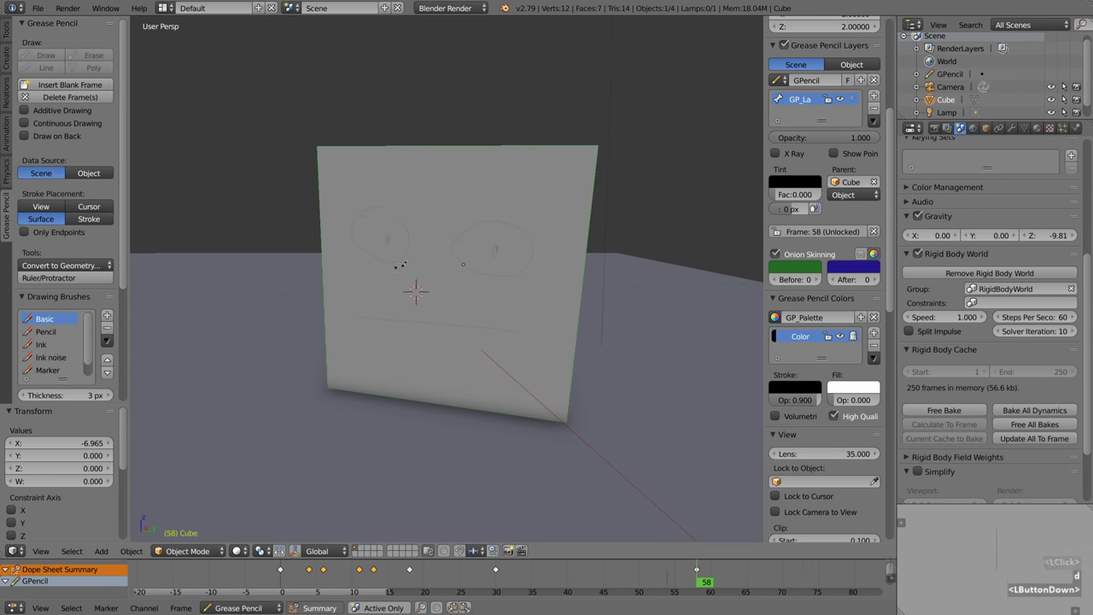
mouse_move(404, 190)
left_mouse_down()
mouse_move(354, 229)
mouse_move(398, 266)
left_mouse_up()
mouse_move(505, 183)
left_mouse_down()
mouse_move(478, 271)
mouse_move(464, 236)
mouse_move(475, 271)
left_mouse_up()
left_click_drag(512, 235, 507, 234)
left_click_drag(389, 229, 384, 236)
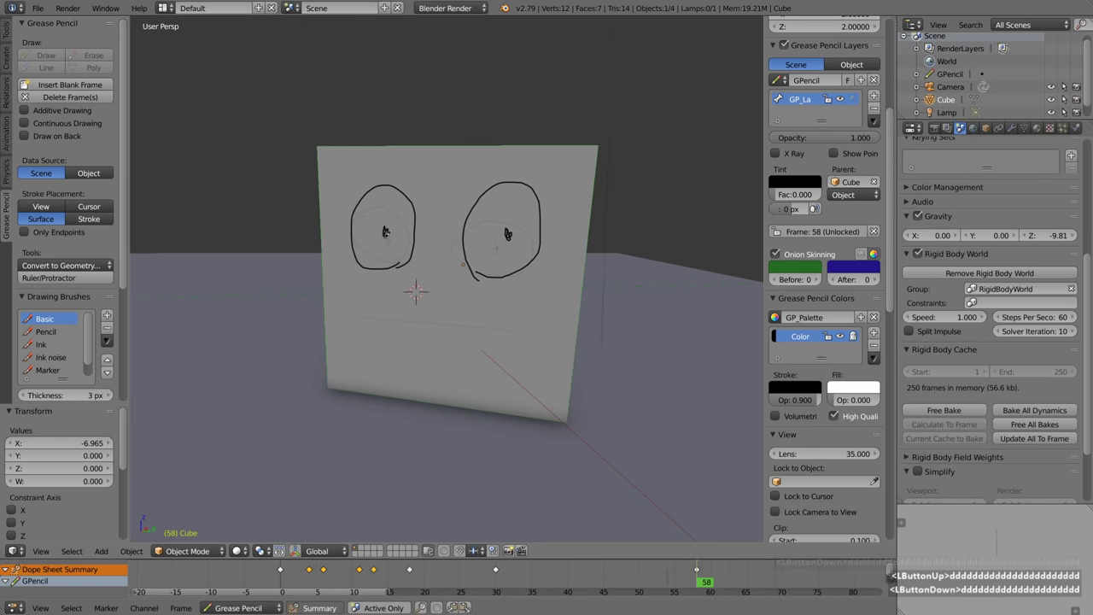
mouse_move(361, 325)
left_mouse_down()
mouse_move(392, 313)
mouse_move(460, 314)
mouse_move(534, 349)
left_mouse_up()
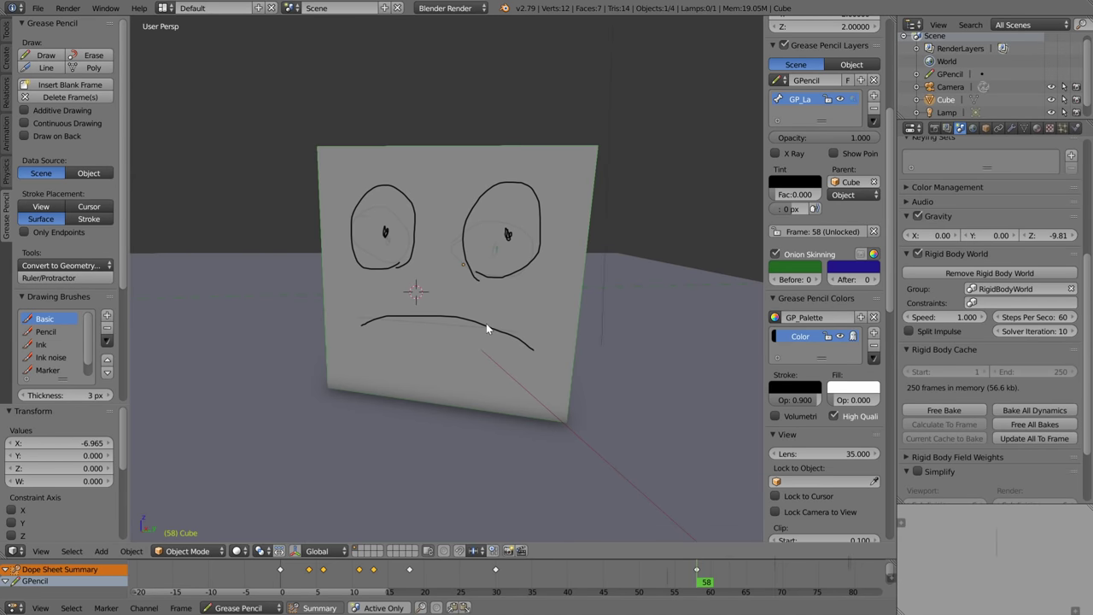
Rewind to frame 0 and play back the whole sequence of facial expressions
scroll(484, 332, "down", 2)
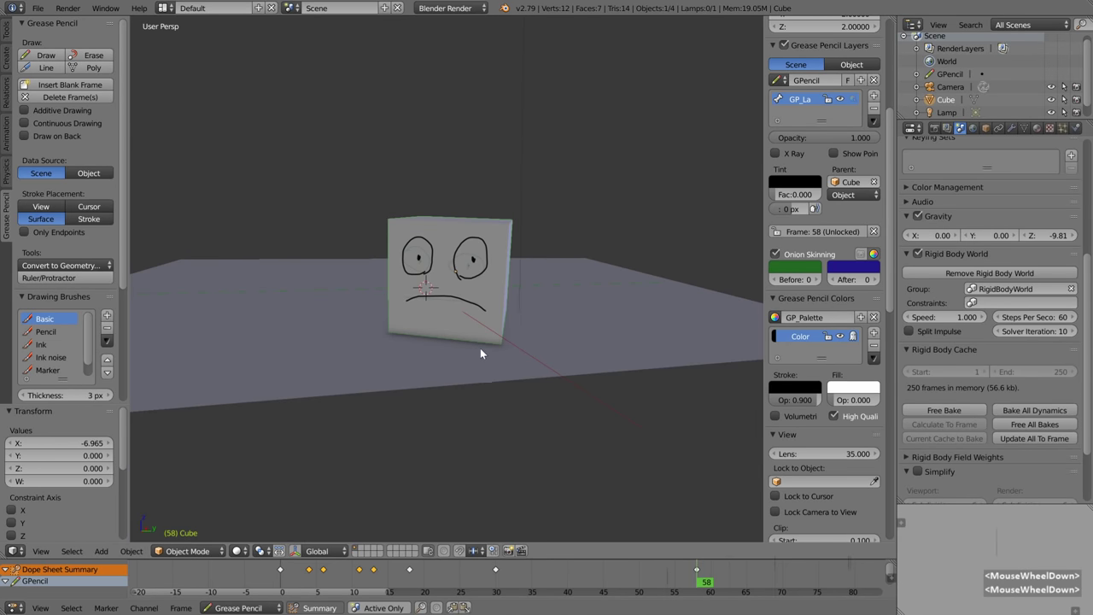
scroll(480, 348, "down", 2)
left_click(382, 568)
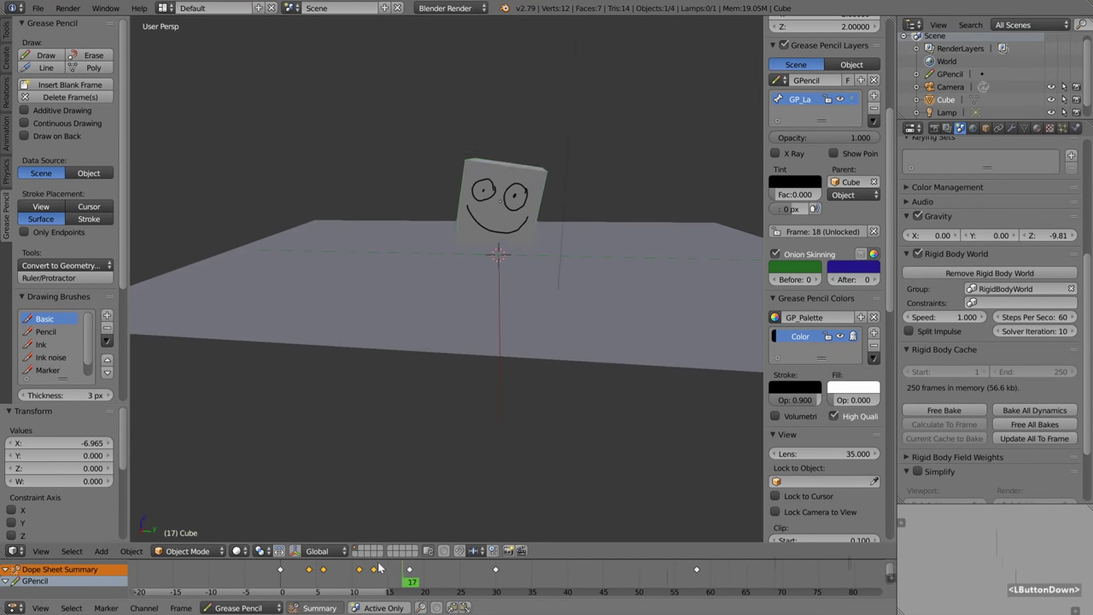
left_click_drag(381, 568, 282, 570)
scroll(582, 320, "down", 2)
key("alt+a")
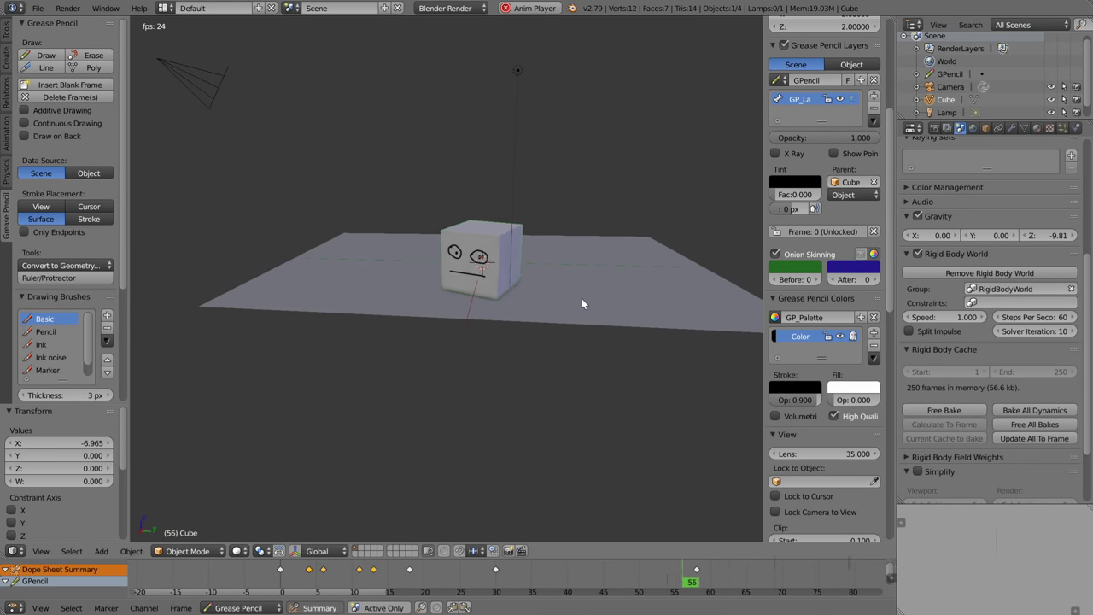
key("alt+a")
Select the ground plane, view it from the right and the front, and switch the front view to orthographic
right_click(563, 278)
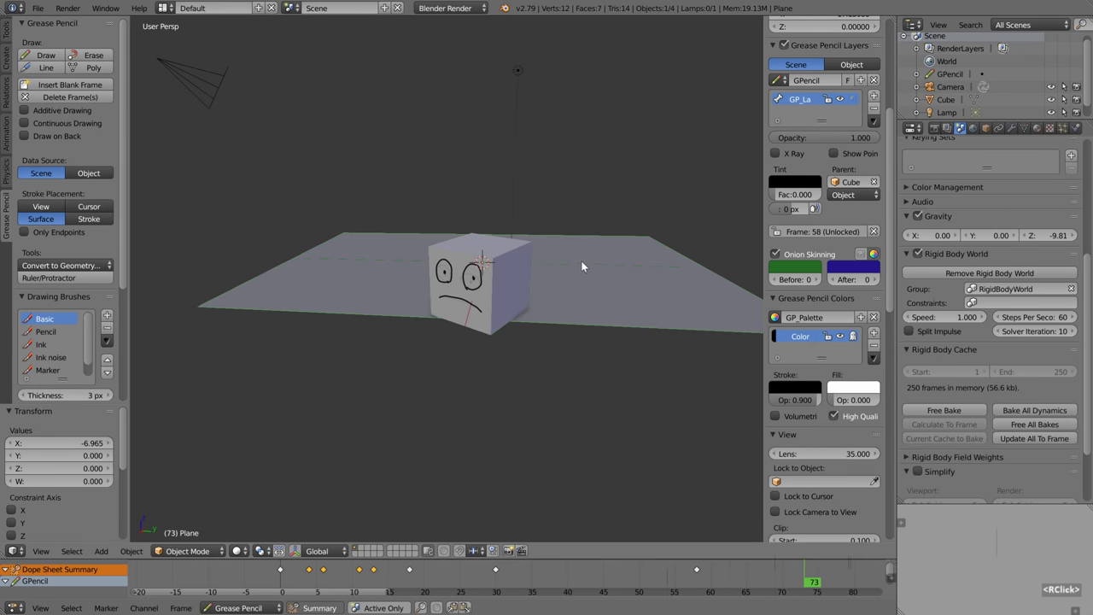
middle_click_drag(585, 301, 499, 322)
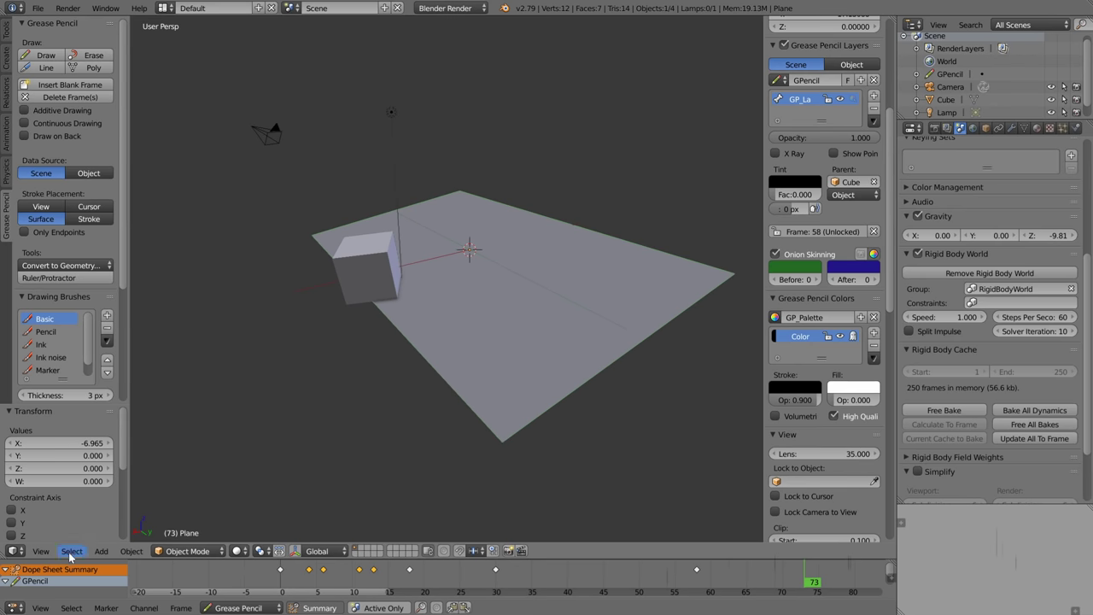
left_click(41, 551)
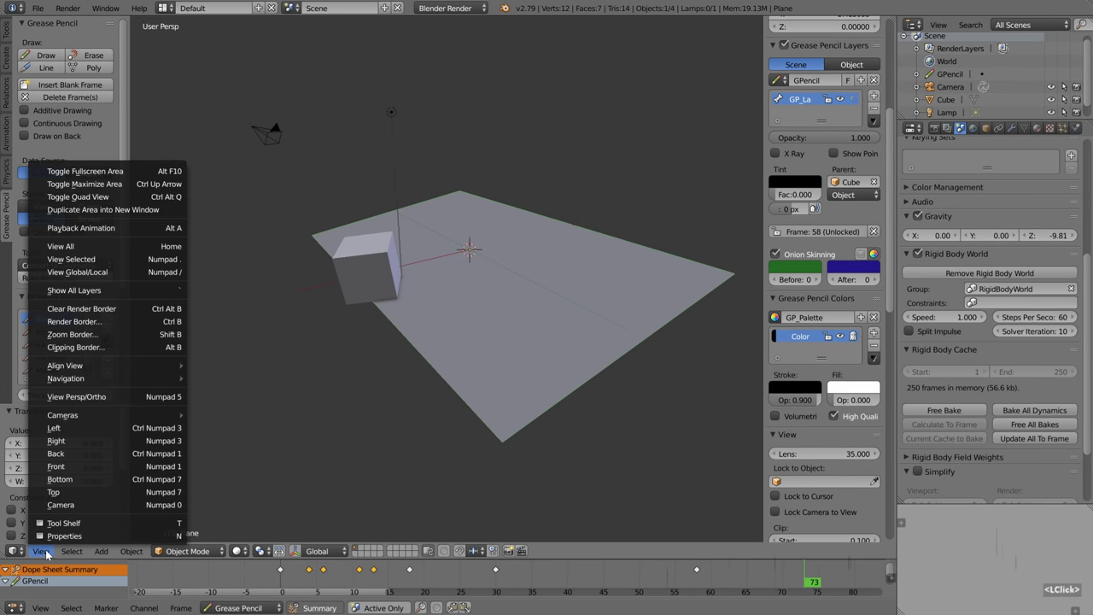
left_click(100, 440)
left_click(39, 551)
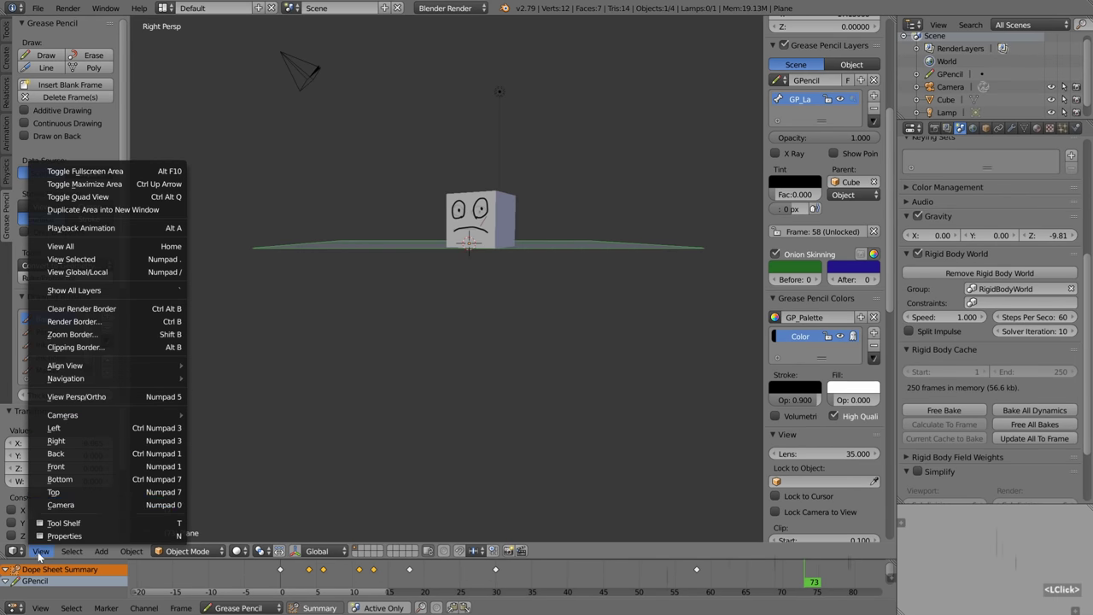
left_click(85, 466)
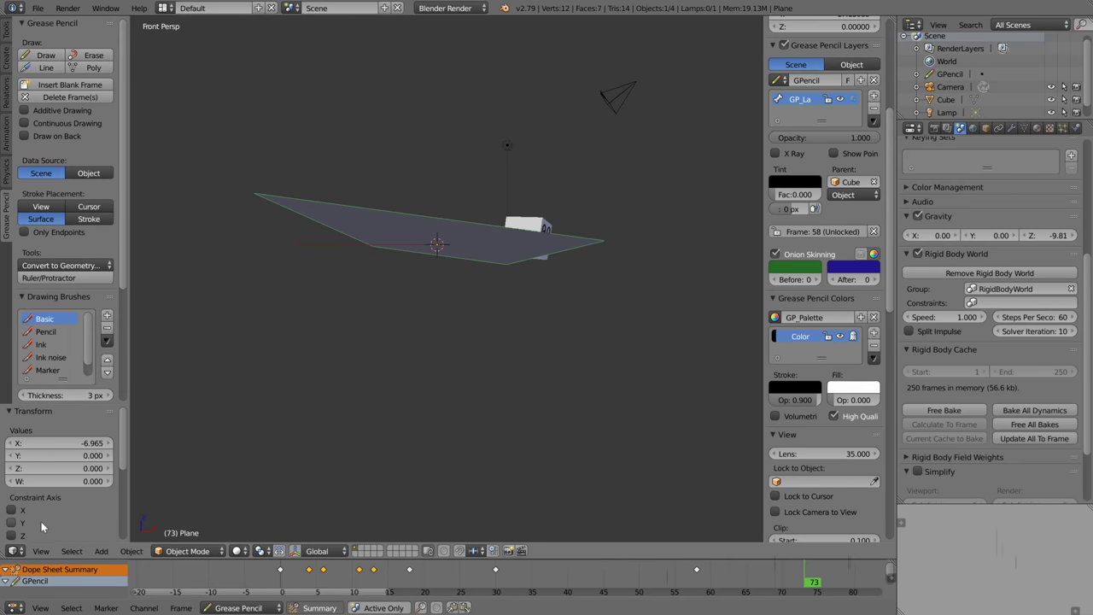
left_click(41, 551)
left_click(92, 399)
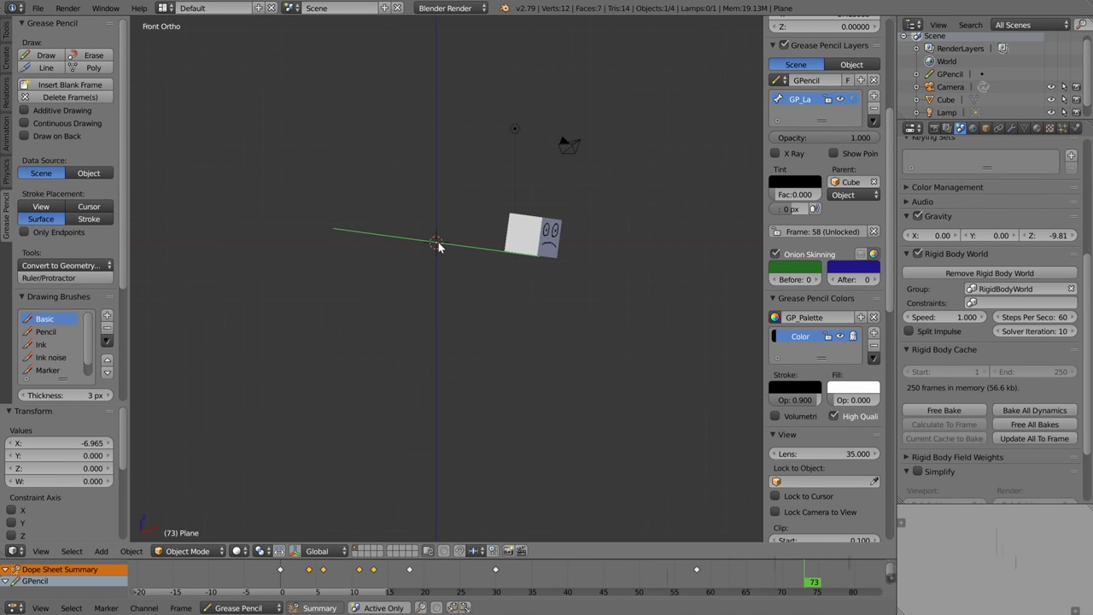
Duplicate the ground plane about 6.497 along X and -3.348 along Z, and rotate the copy about 20.4° using wireframe shading
key("shift+d")
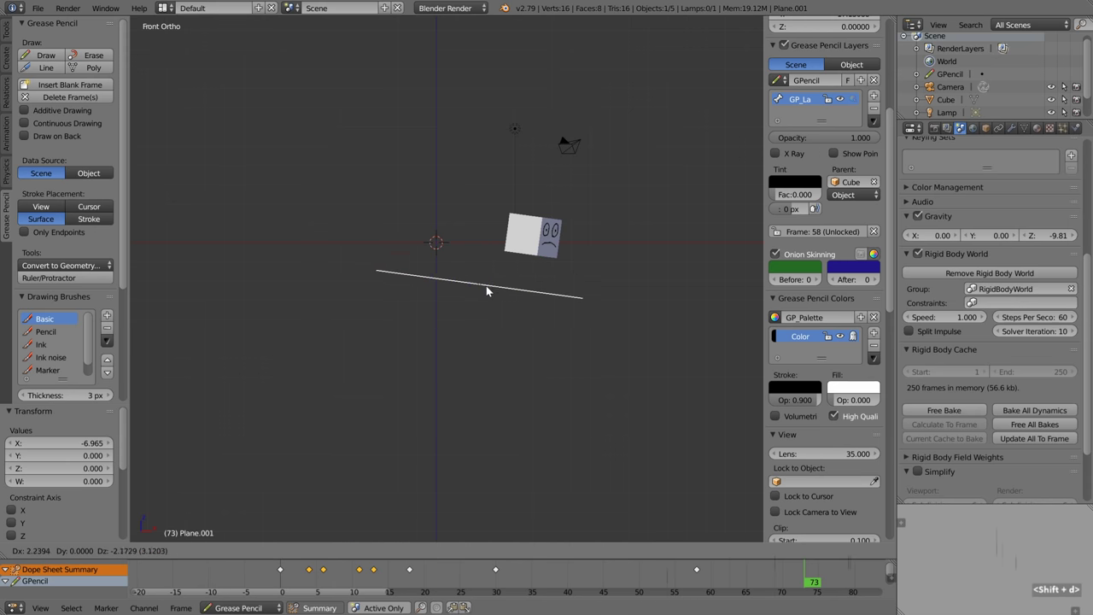
left_click(563, 312)
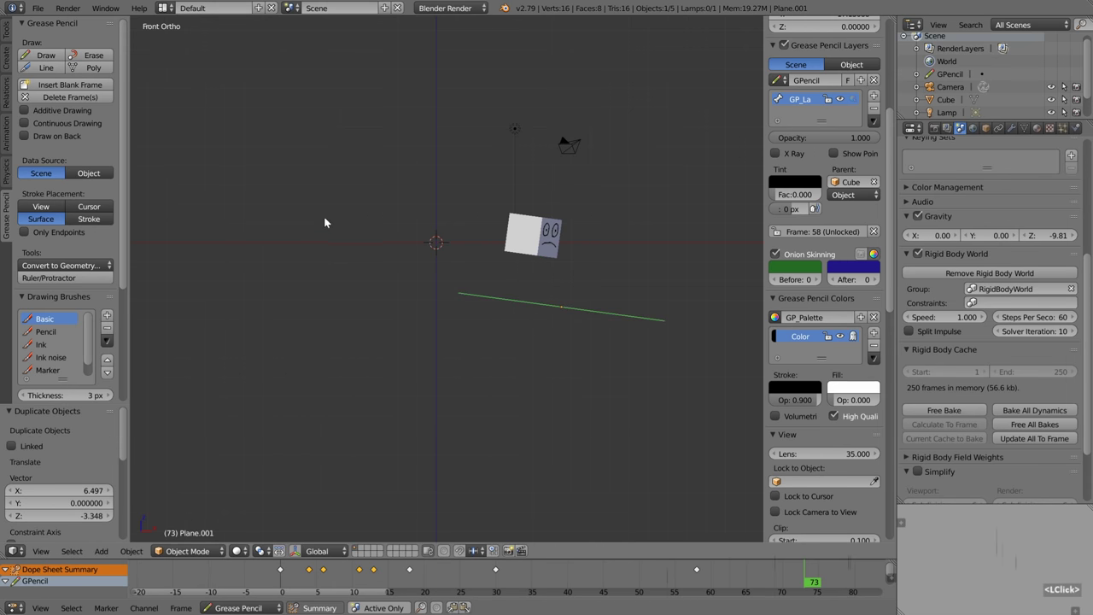
left_click(237, 551)
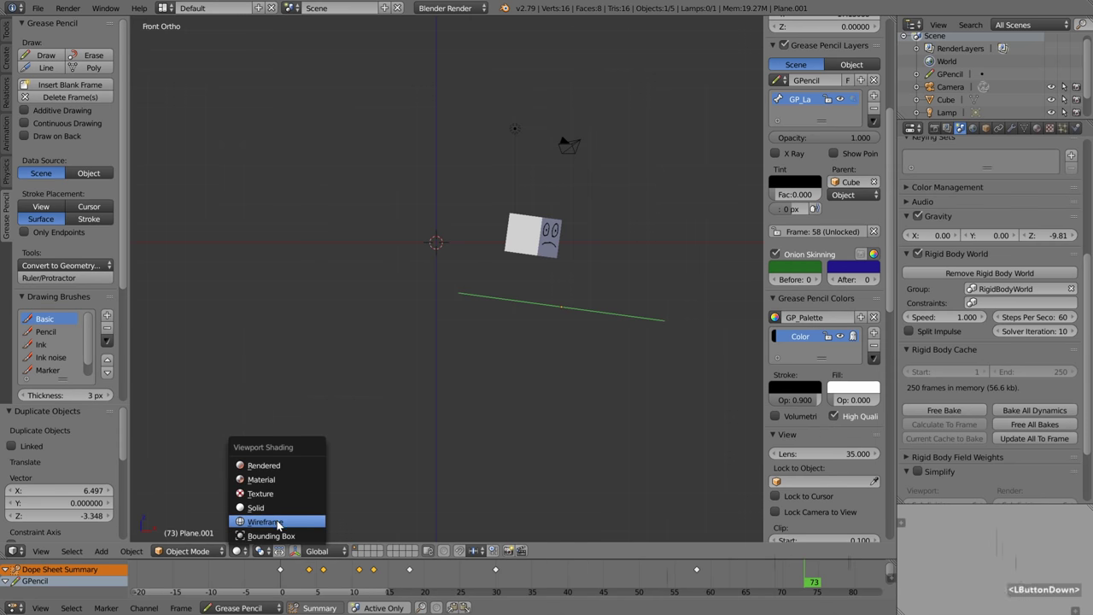
left_click(275, 521)
right_click(400, 243)
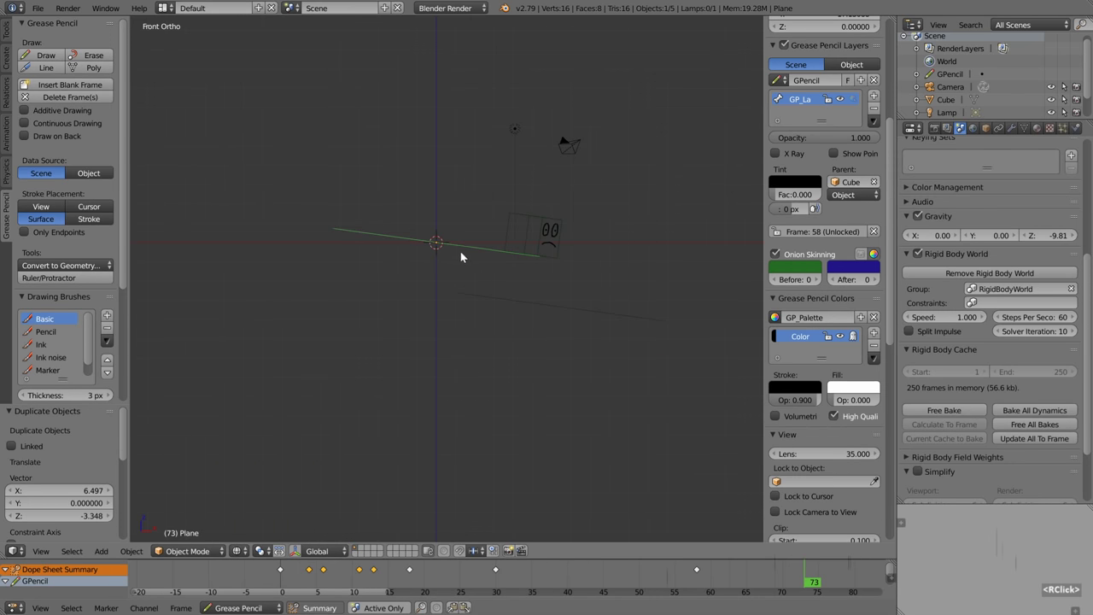
right_click(504, 300)
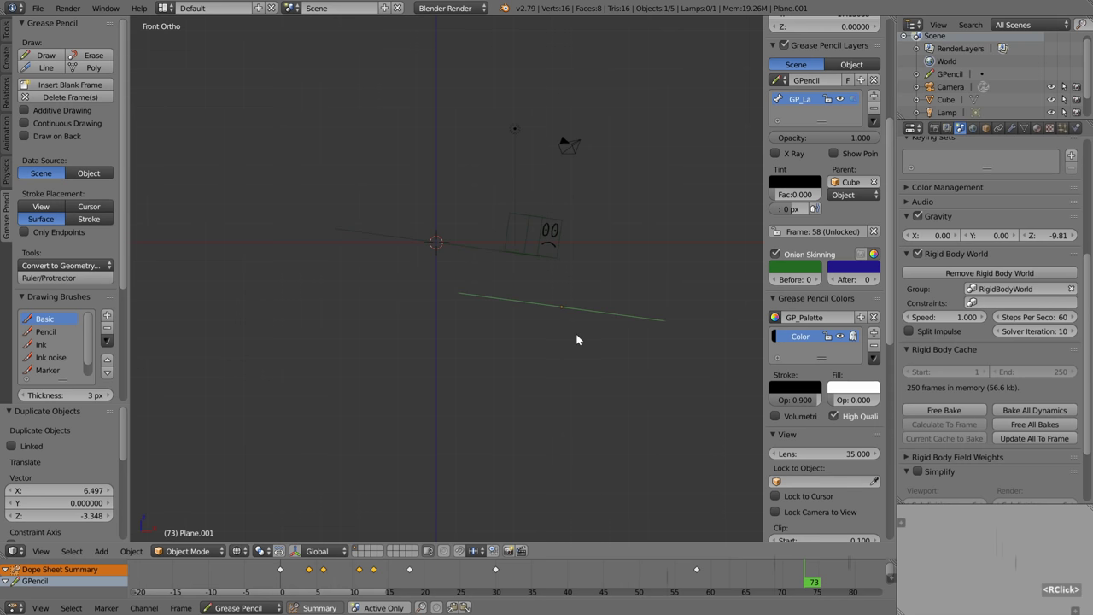
key("r")
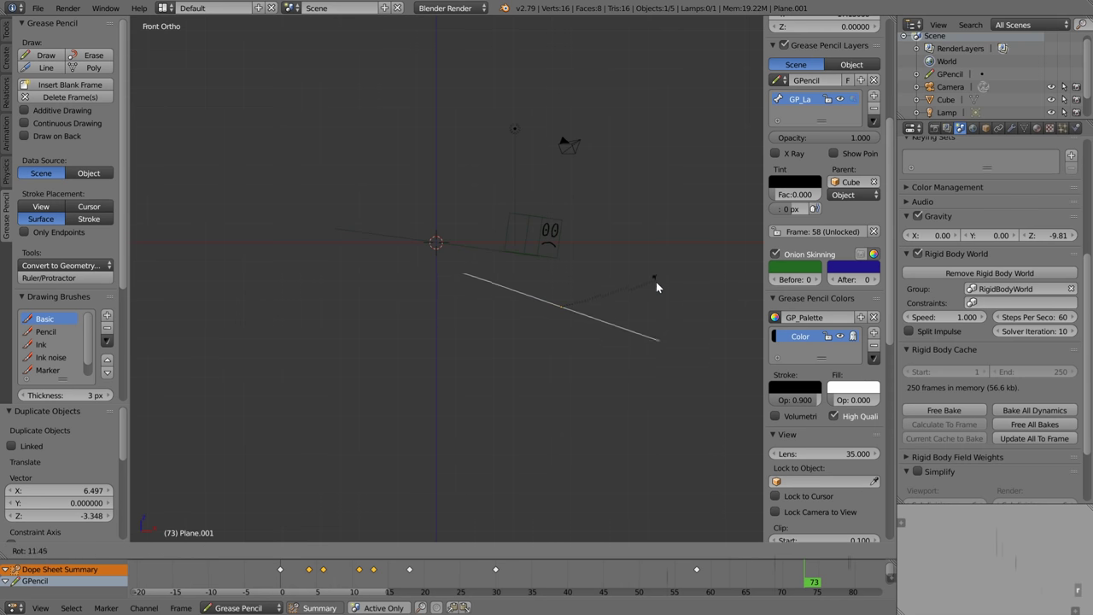
left_click(657, 299)
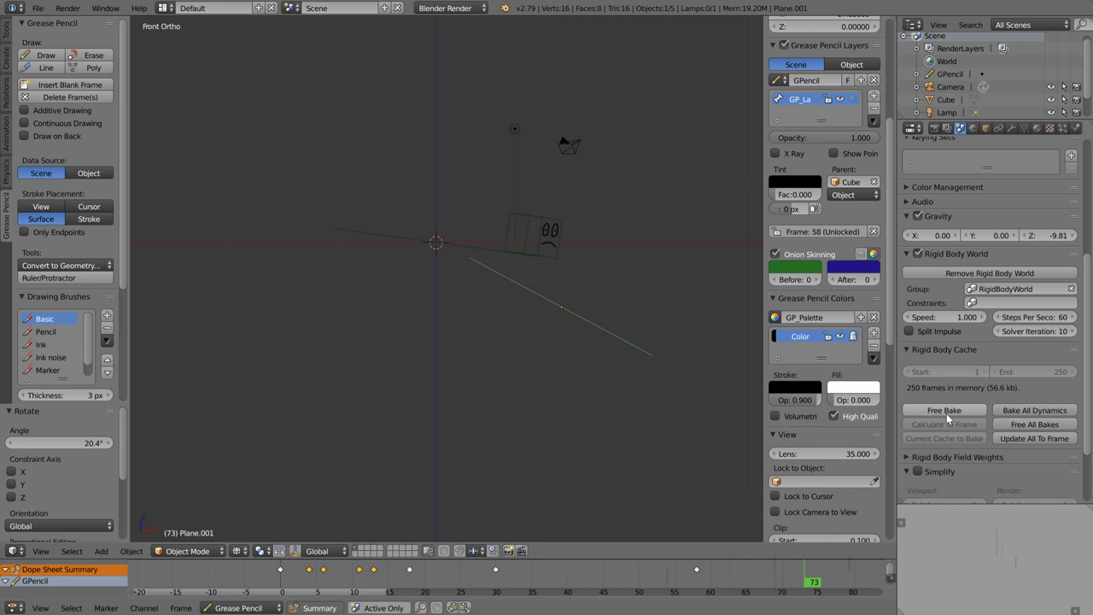
Free all physics bakes, bake the rigid body simulation again, and return the viewport to solid shading
left_click(1022, 425)
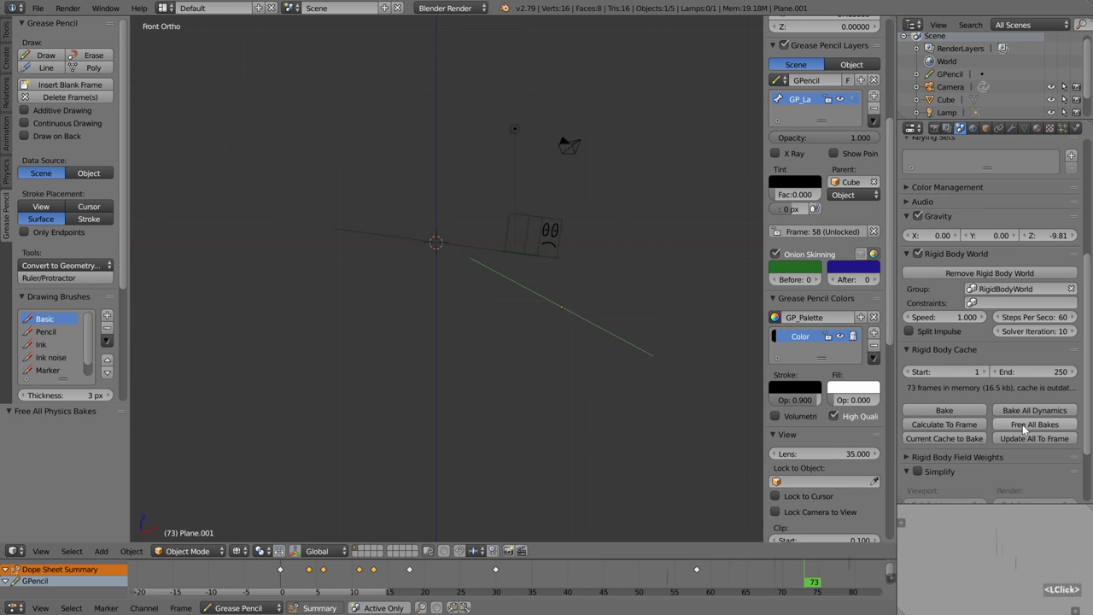
left_click(943, 410)
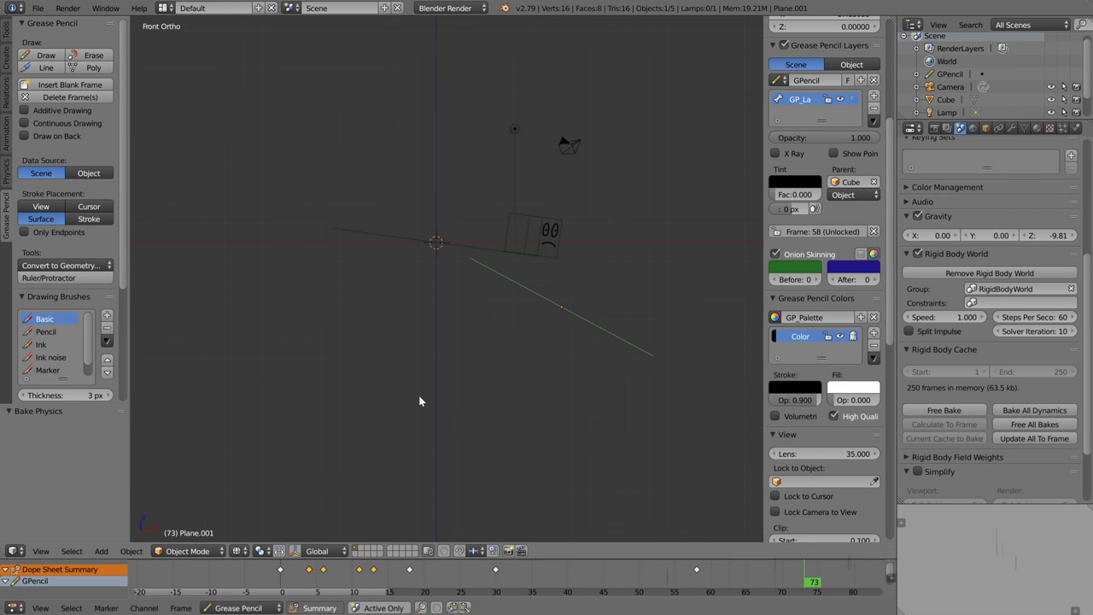
left_click(241, 551)
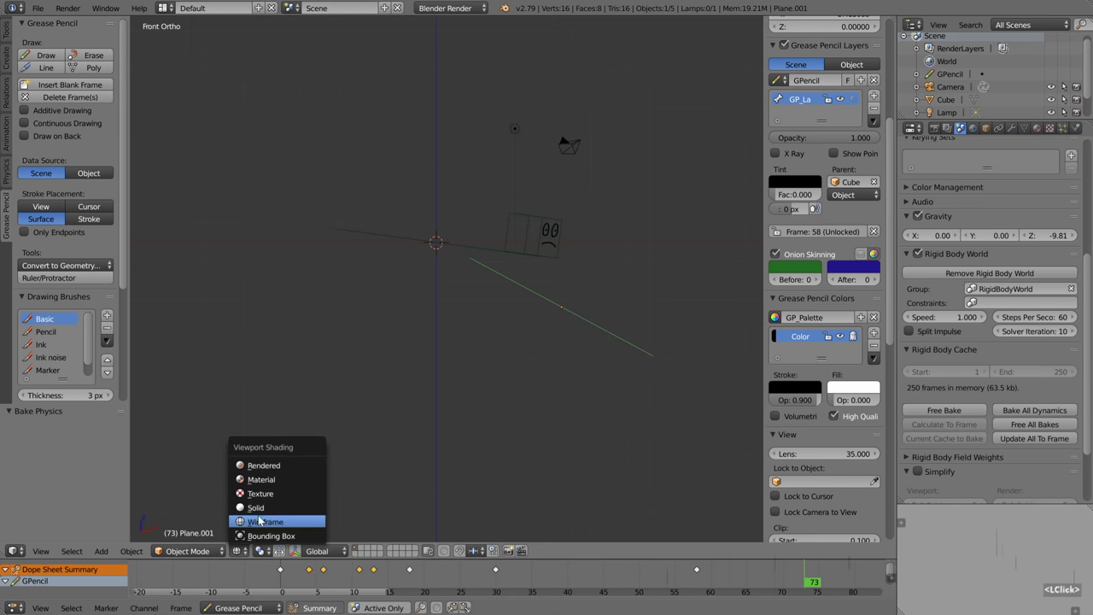
left_click(262, 510)
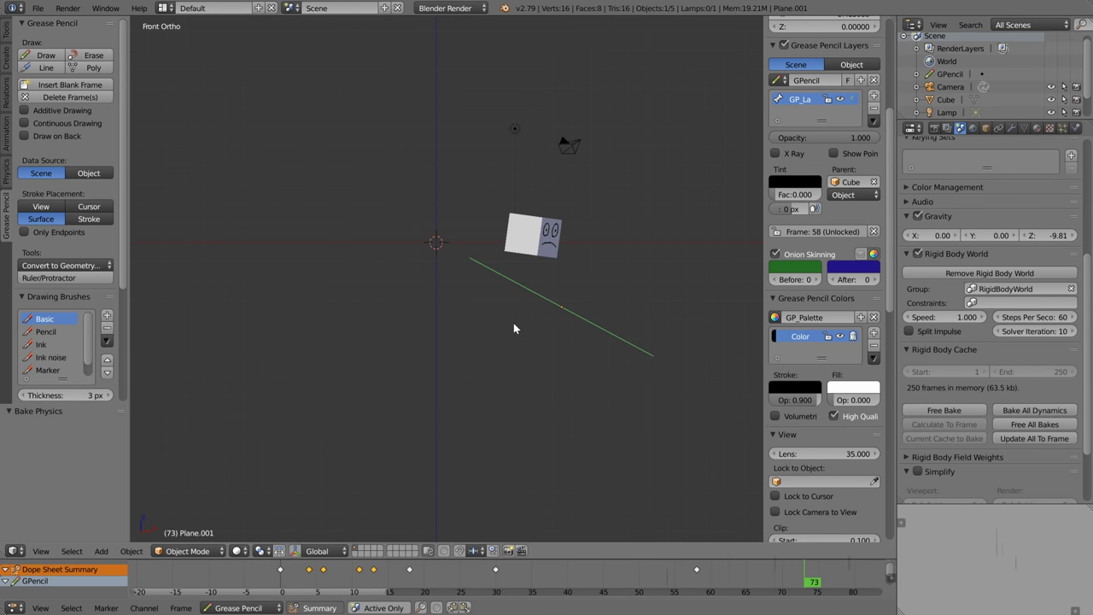
Turn away from the front view to see both planes at an angle and switch back to perspective
middle_click_drag(511, 332, 471, 310)
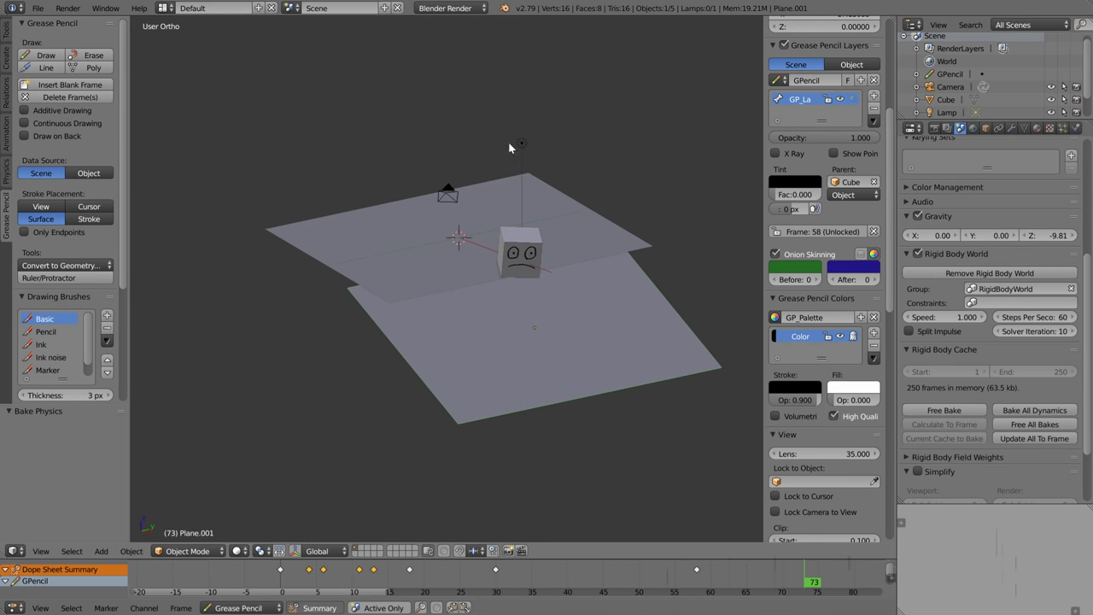
left_click(40, 551)
left_click(41, 551)
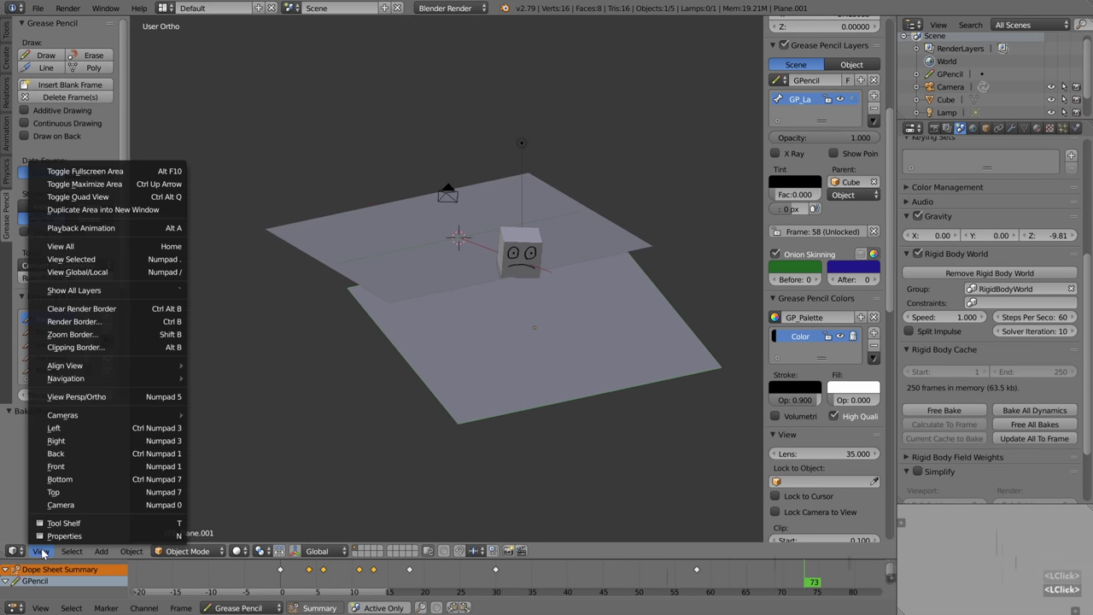
left_click(95, 398)
Rewind to frame 0 and play back the cube tumbling onto the second plane
left_click(283, 586)
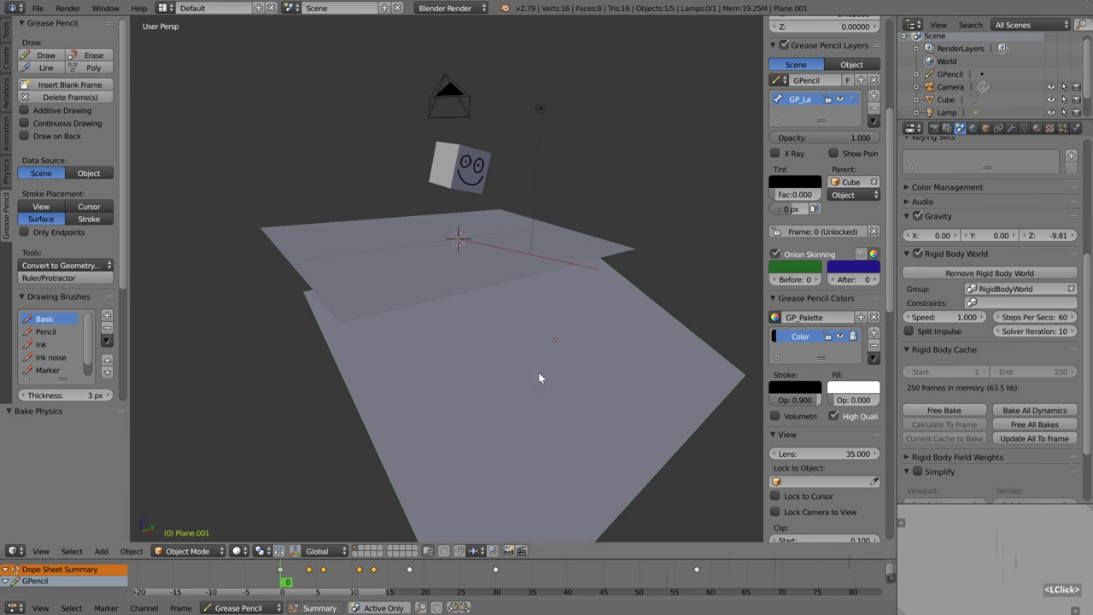
middle_click_drag(539, 377, 477, 335)
scroll(490, 346, "down", 2)
key("alt+a")
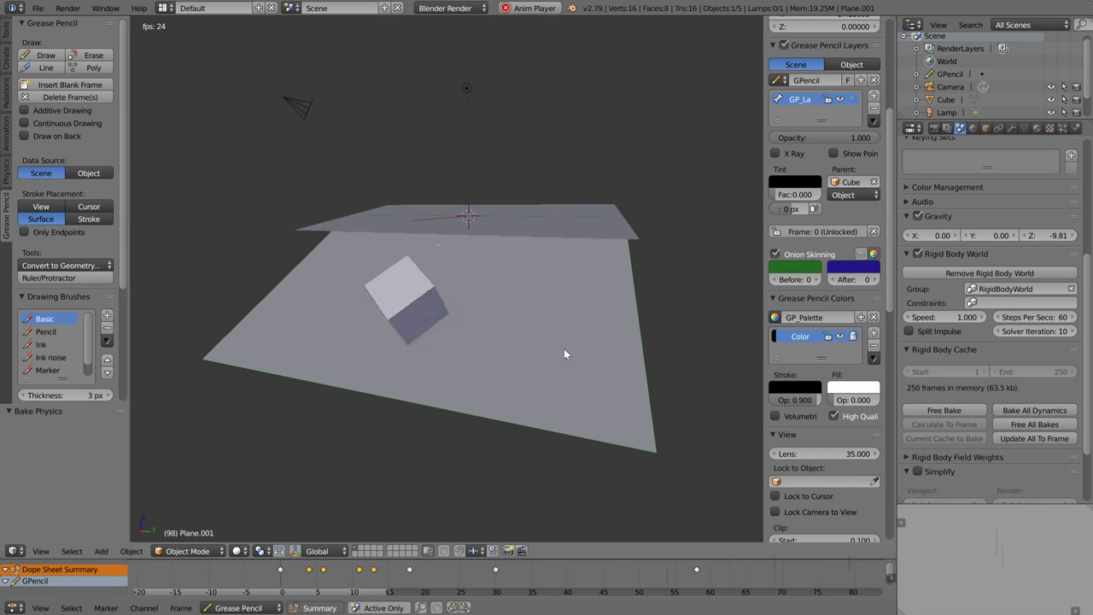
key("alt+a")
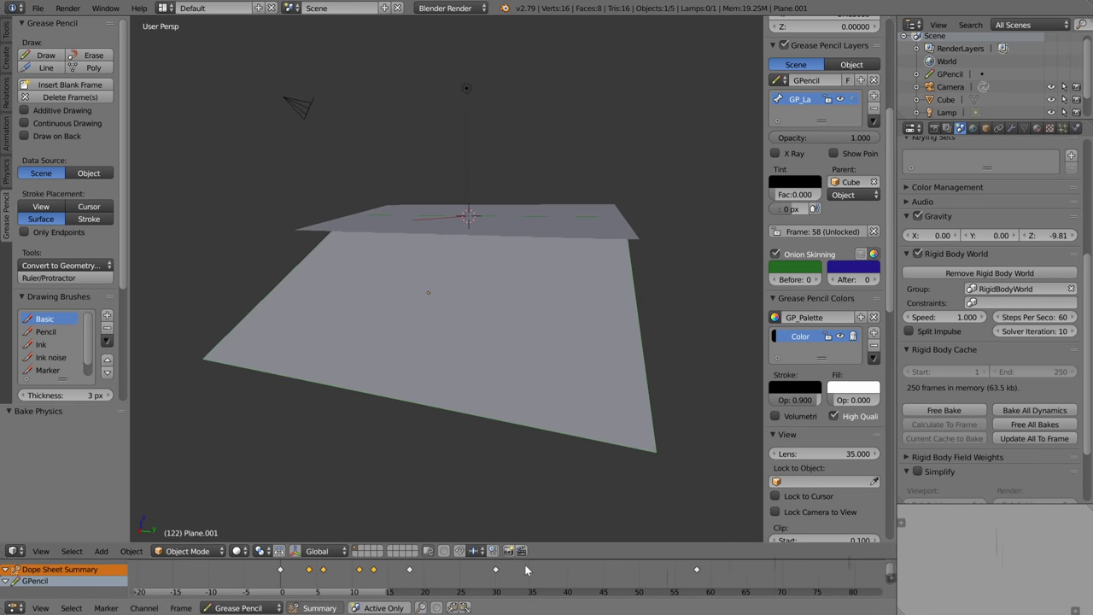
At frame 105, draw large round eyes with pupils and a wide-open round mouth with inner teeth lines on the cube's front
left_click_drag(526, 570, 746, 572)
middle_click_drag(443, 343, 478, 342)
middle_click_drag(756, 578, 386, 581)
left_click_drag(386, 581, 660, 596)
mouse_move(577, 376)
middle_mouse_down()
mouse_move(575, 290)
mouse_move(456, 301)
middle_mouse_up()
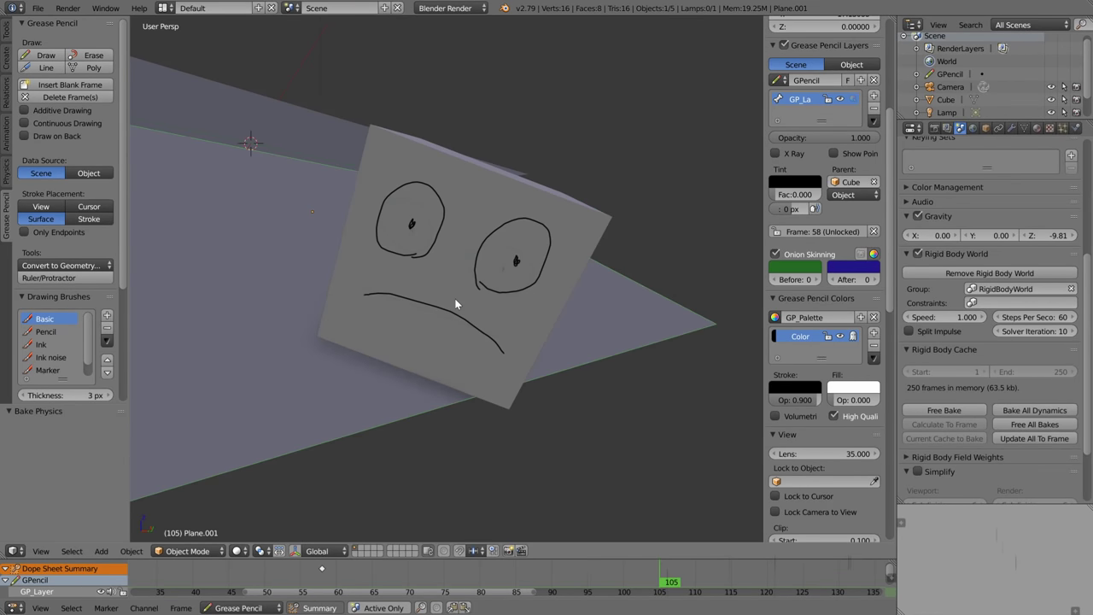
mouse_move(432, 176)
left_mouse_down()
mouse_move(386, 199)
mouse_move(379, 230)
mouse_move(392, 258)
mouse_move(426, 266)
mouse_move(450, 227)
mouse_move(446, 181)
left_mouse_up()
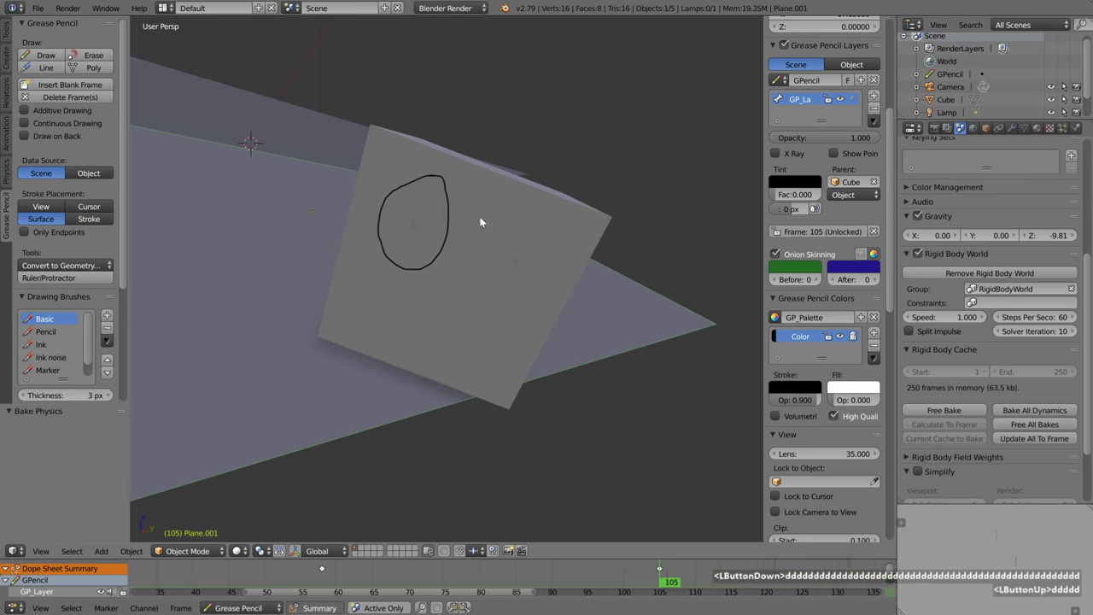
left_click_drag(513, 215, 515, 210)
left_click_drag(504, 256, 505, 270)
left_click_drag(416, 218, 418, 229)
mouse_move(425, 352)
left_mouse_down()
mouse_move(458, 306)
mouse_move(410, 276)
mouse_move(383, 329)
mouse_move(425, 355)
left_mouse_up()
left_click_drag(408, 276, 455, 295)
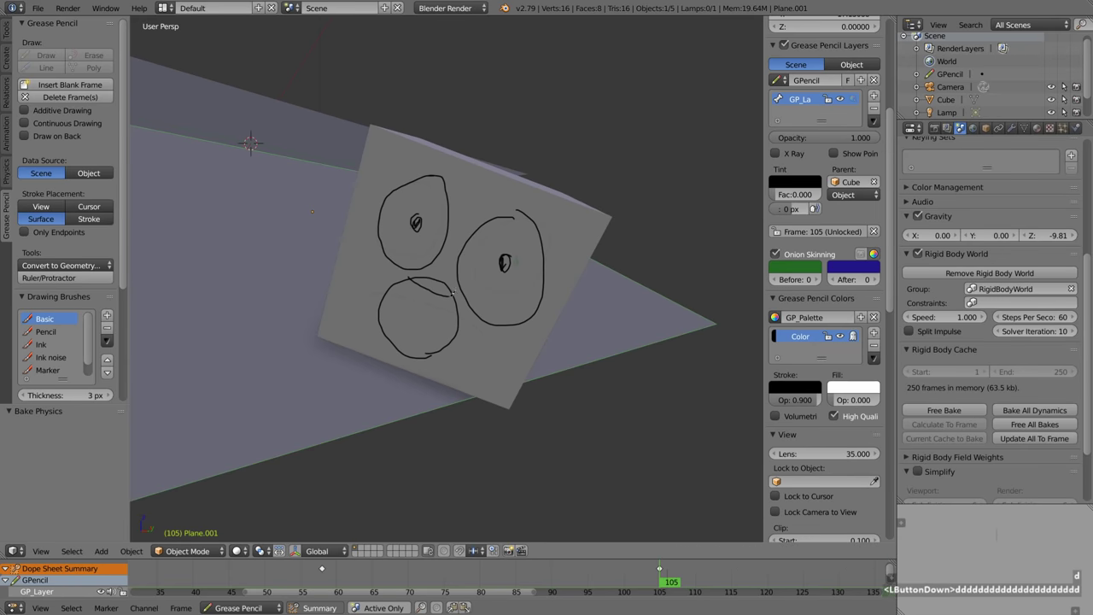
left_click_drag(382, 324, 432, 352)
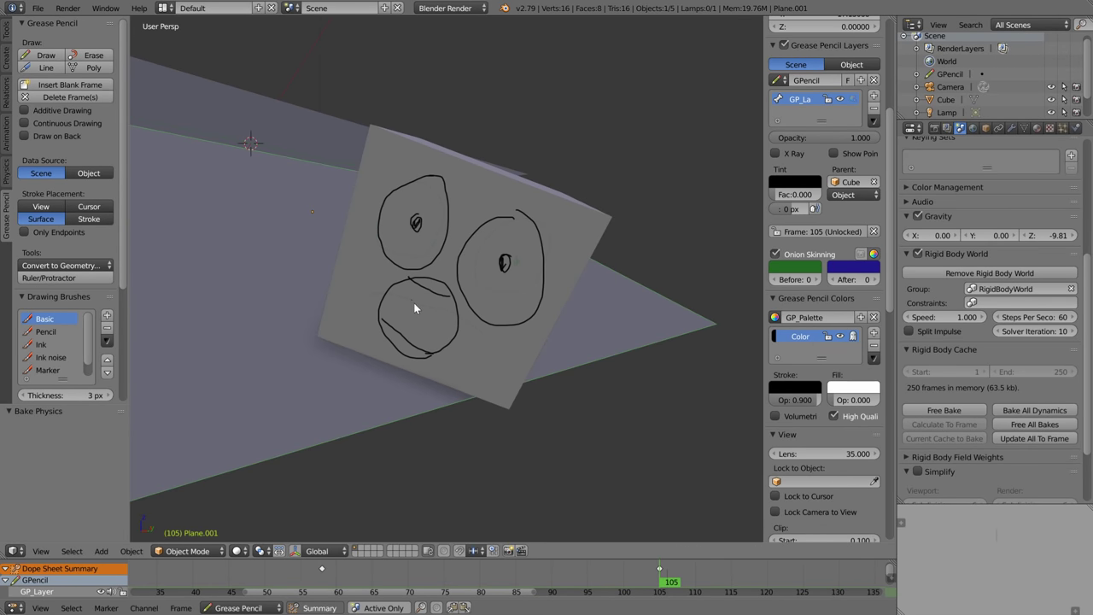
Inspect the new face at different distances and touch up the top of the larger eye's outline with the Grease Pencil eraser
scroll(413, 302, "down", 4)
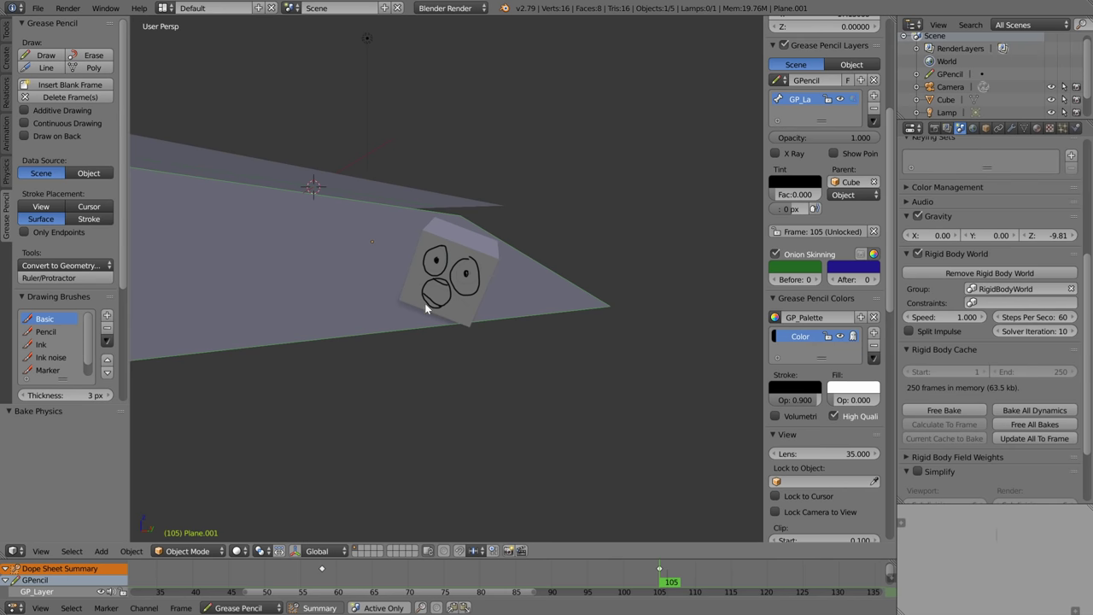
scroll(456, 269, "up", 4)
scroll(459, 271, "down", 2)
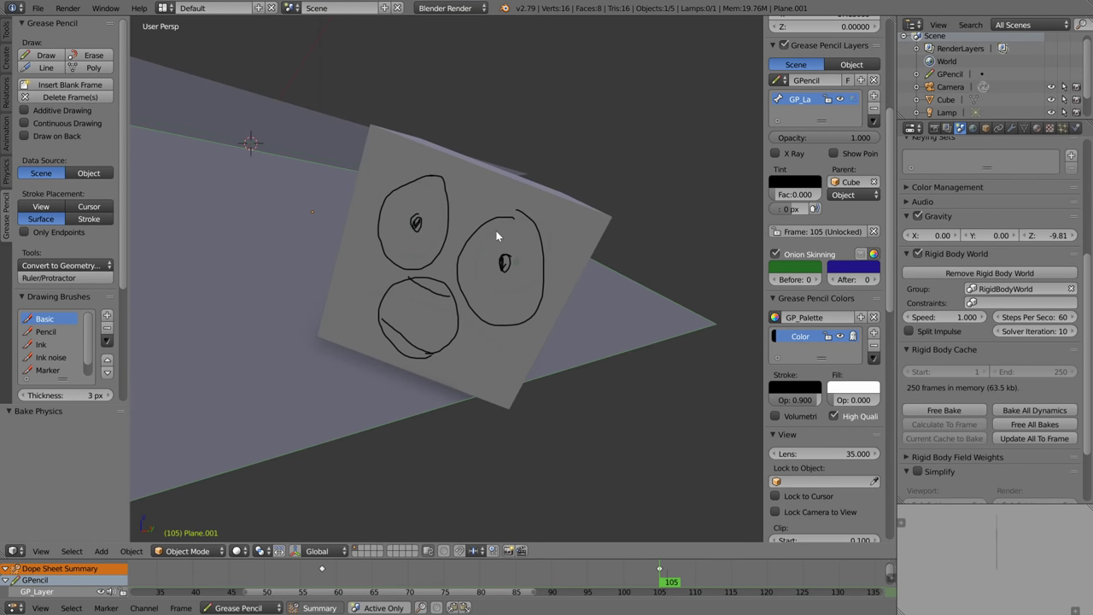
key("d")
mouse_move(511, 222)
right_mouse_down()
mouse_move(517, 214)
mouse_move(496, 216)
mouse_move(513, 219)
right_mouse_up()
Show all expression keyframes in the timeline, rewind to frame 0, and play back the animation with the open-mouthed face
middle_click_drag(340, 293, 406, 395, "ctrl")
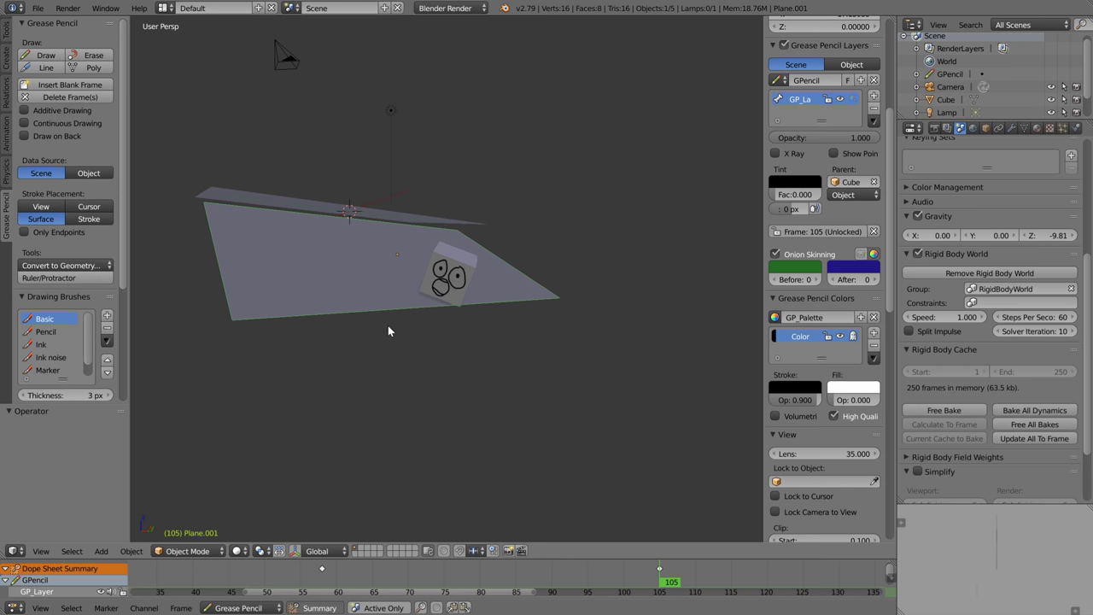
middle_click_drag(379, 578, 353, 570, "ctrl")
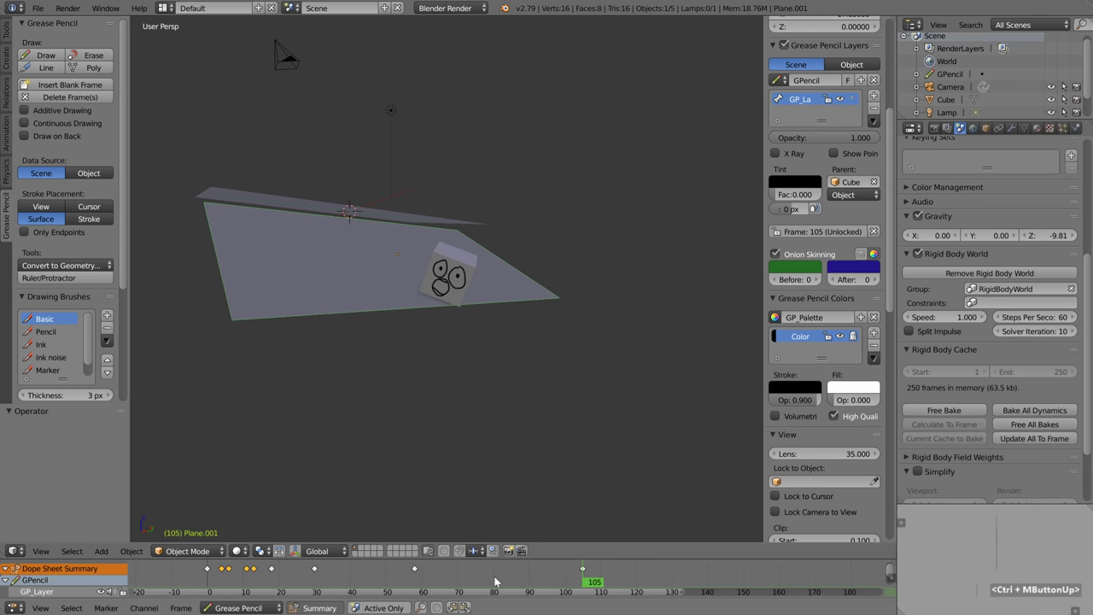
scroll(371, 291, "down", 3)
middle_click_drag(371, 275, 373, 281)
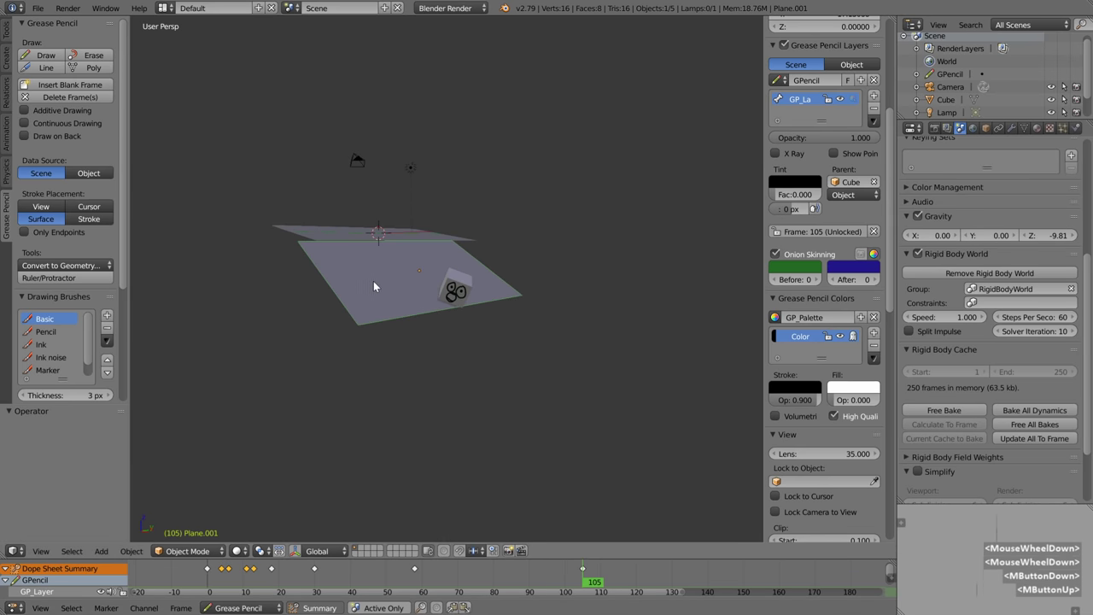
left_click(210, 583)
key("alt+a")
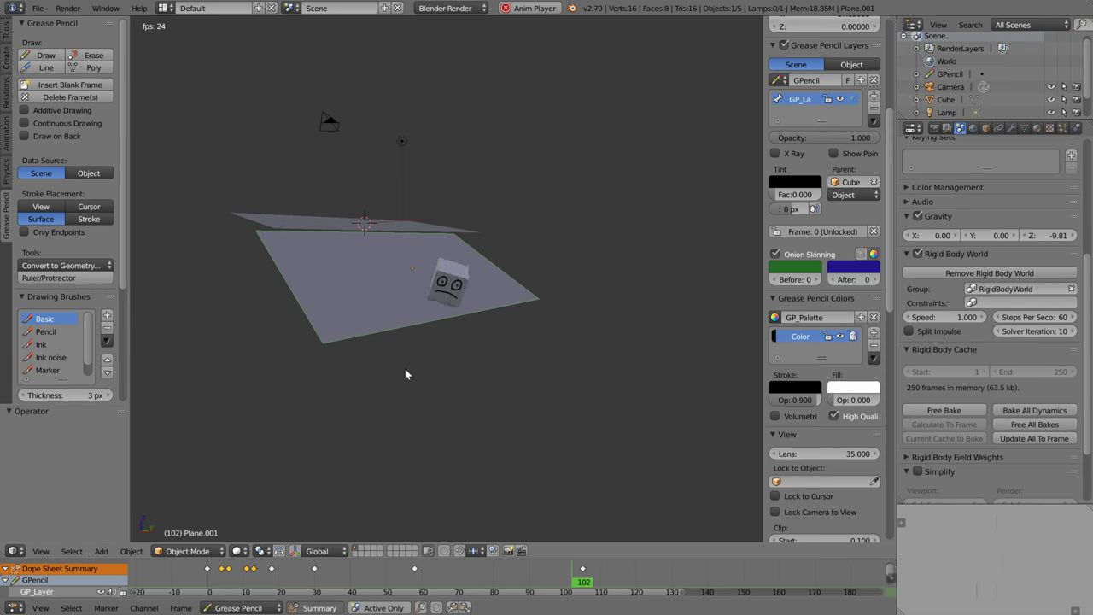
key("alt+a")
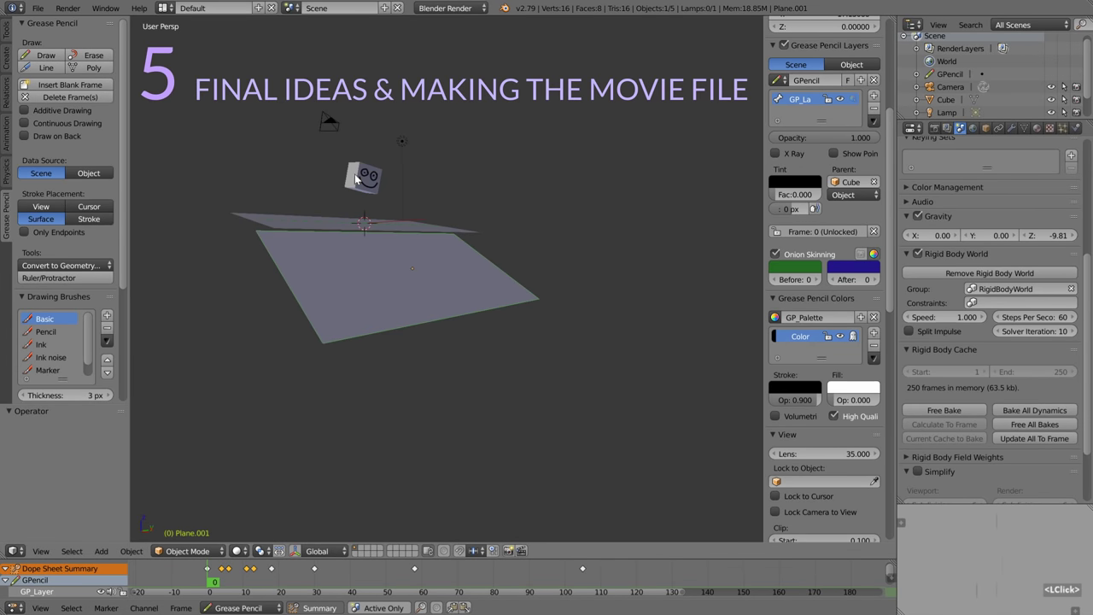
Give the cube's existing material a light pinkish-purple diffuse colour
right_click(355, 173)
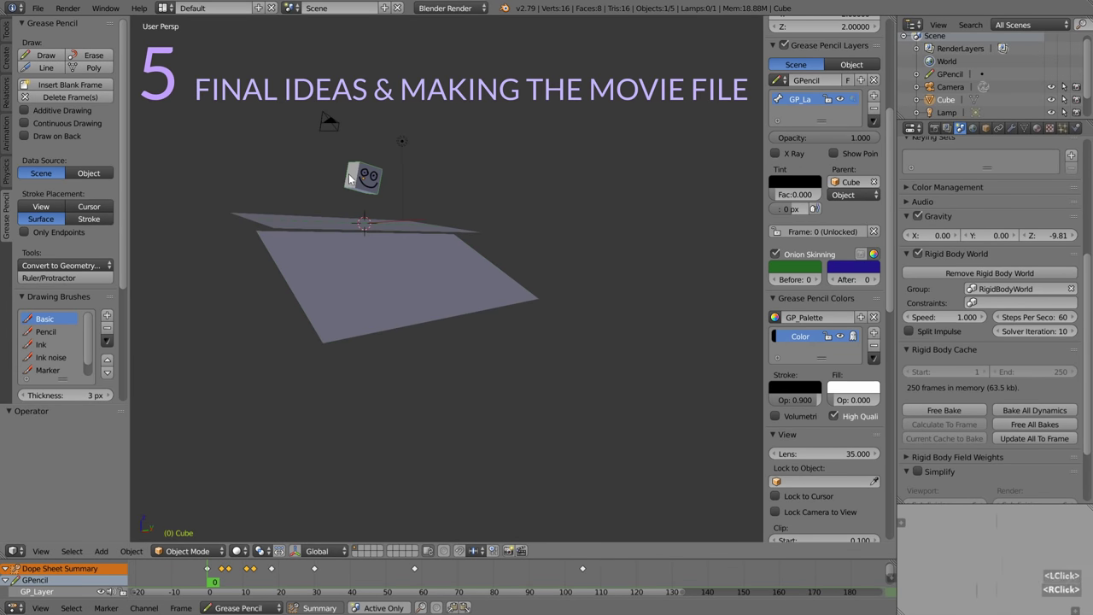
left_click(1039, 128)
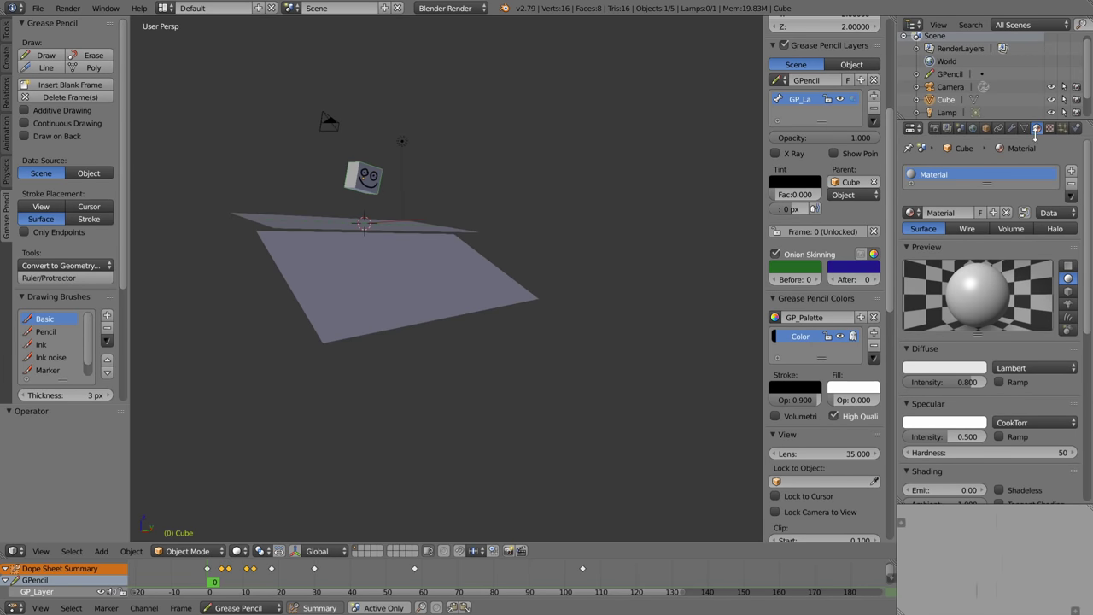
left_click(947, 369)
left_click(928, 251)
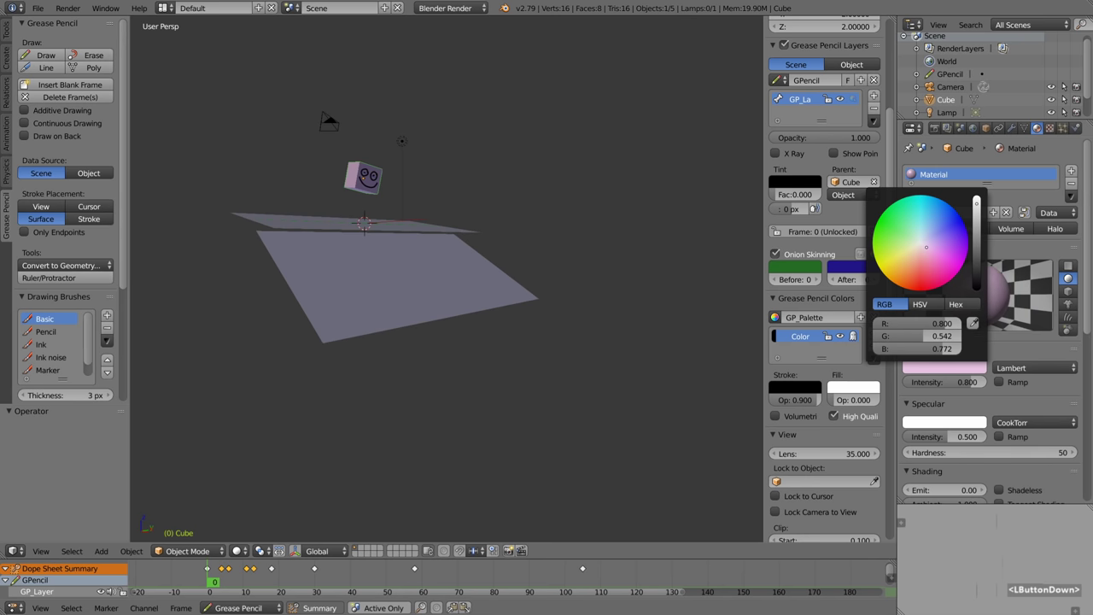
Create a new material named Floor on the upper plane and give it a light green diffuse colour
middle_click_drag(391, 249, 442, 290)
scroll(362, 276, "up", 2)
right_click(412, 213)
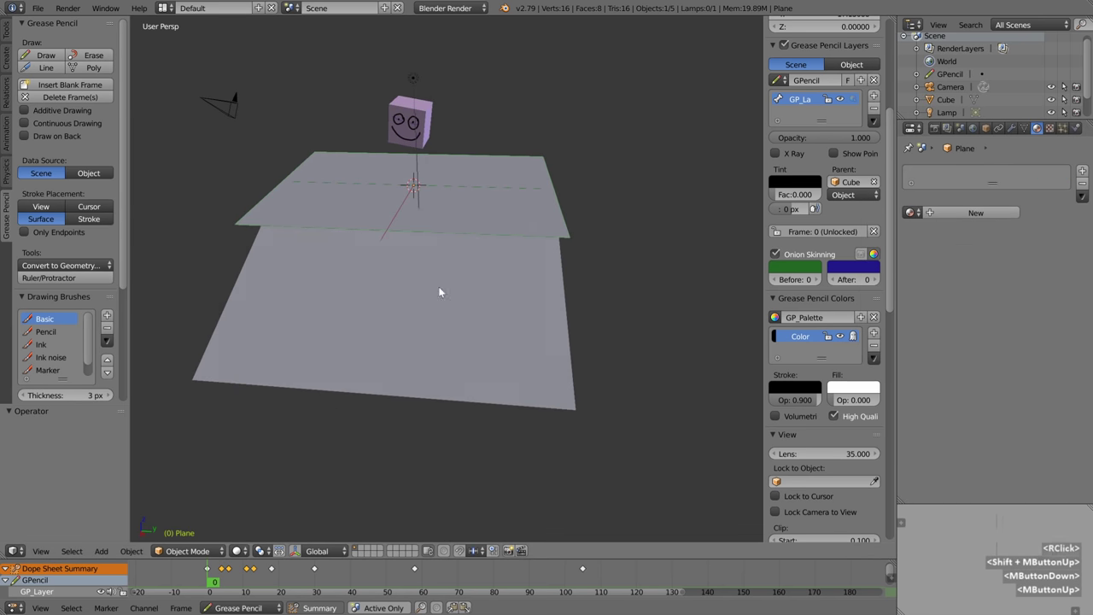
left_click(972, 213)
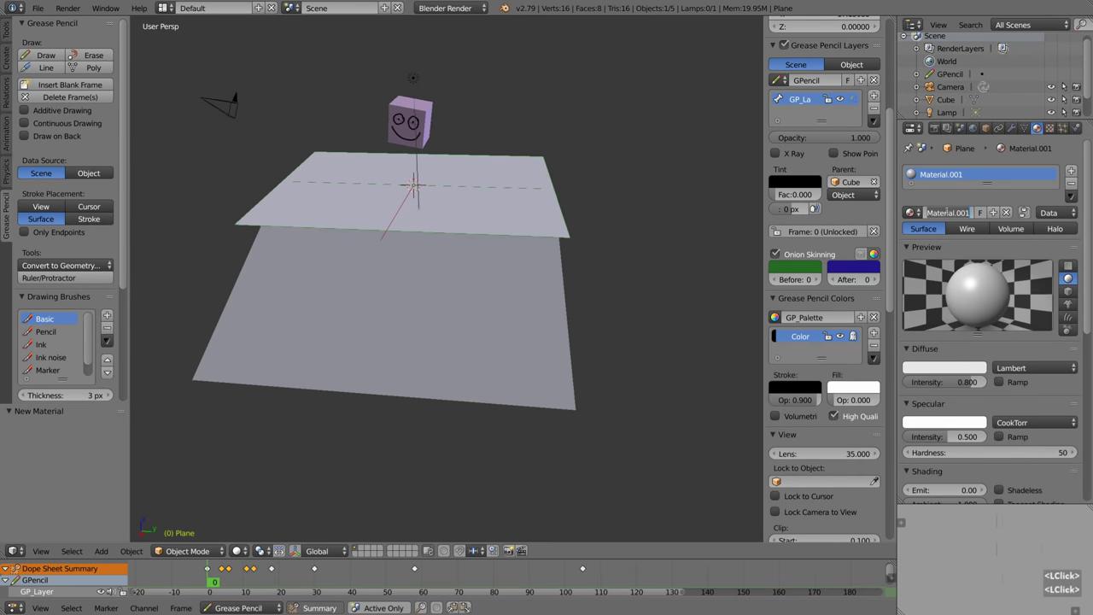
type("Floor")
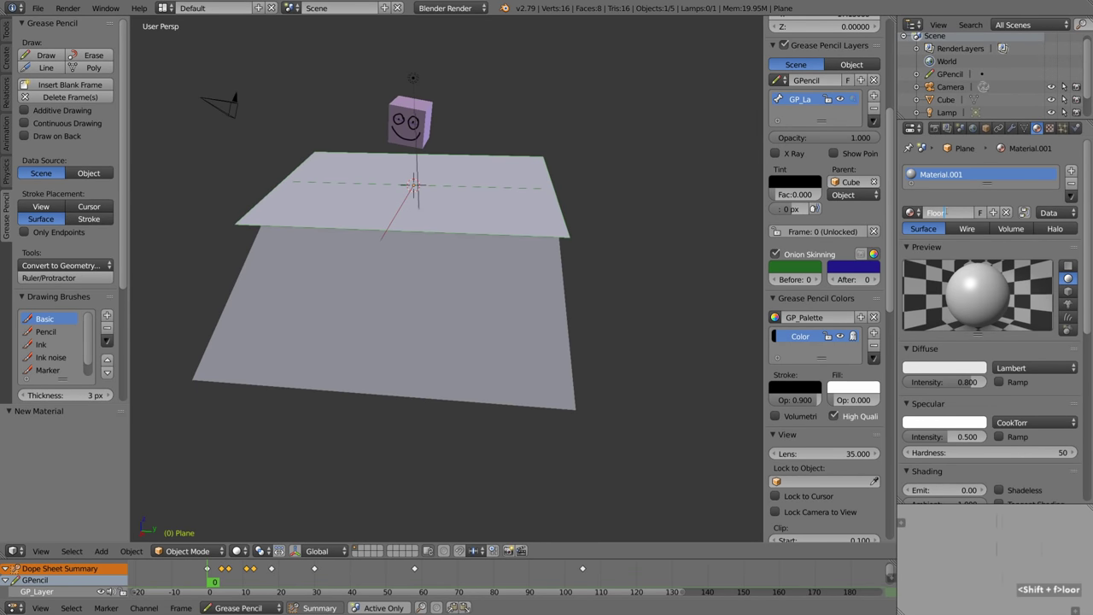
key("Return")
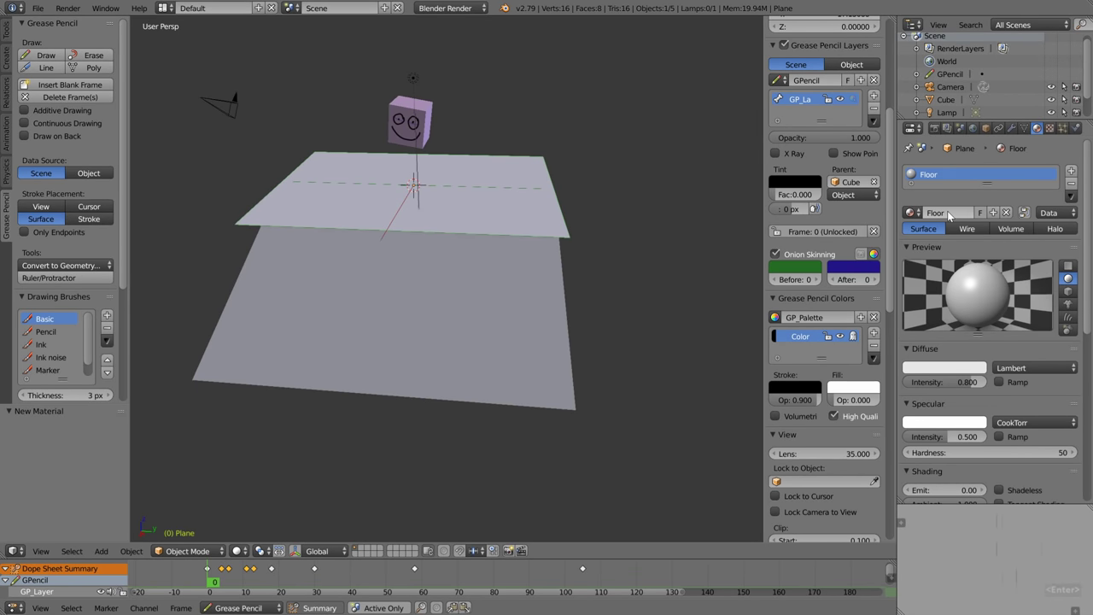
left_click(954, 370)
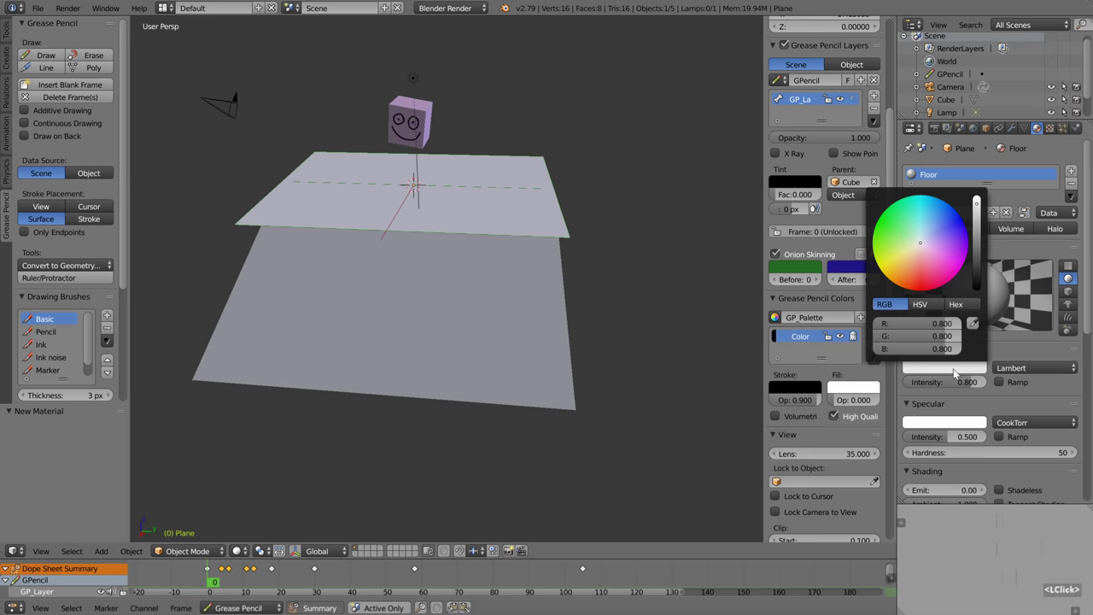
left_click(910, 238)
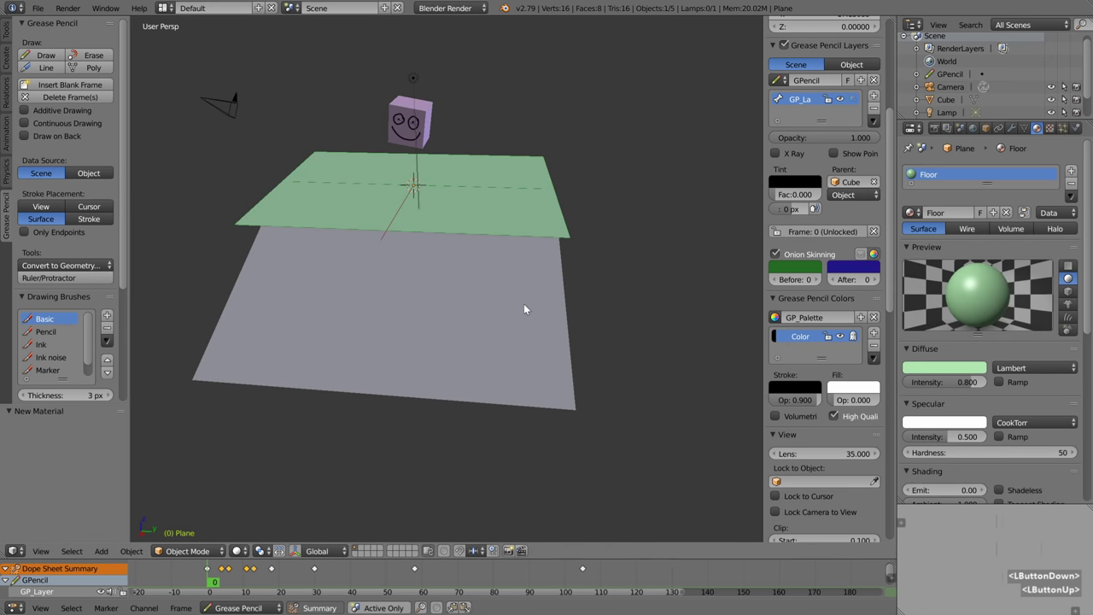
Assign the existing Floor material to the lower plane and view the scene from another angle
right_click(415, 322)
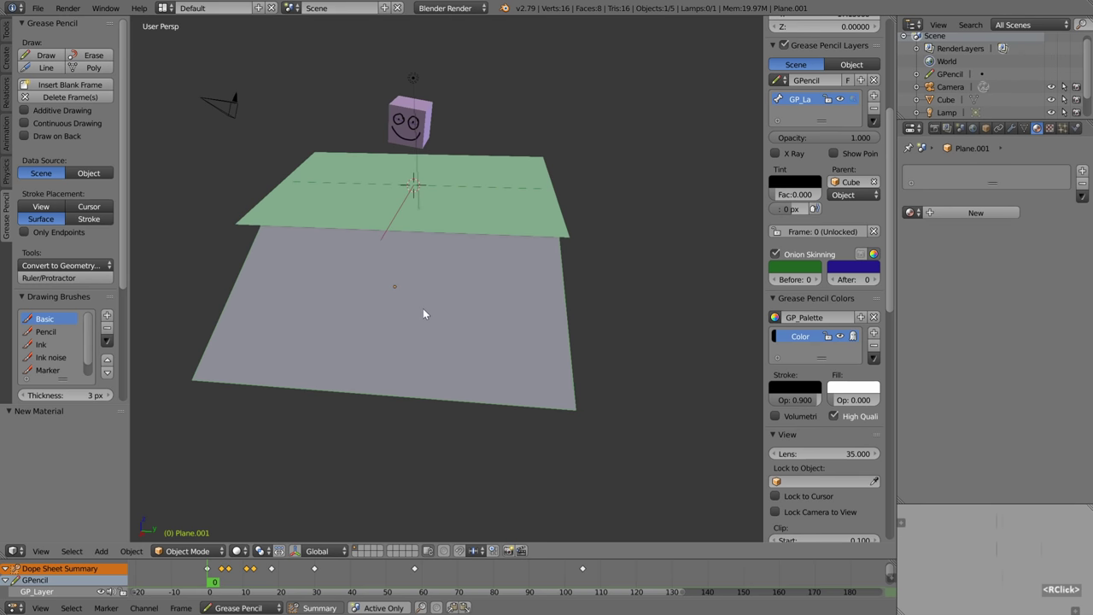
left_click(910, 212)
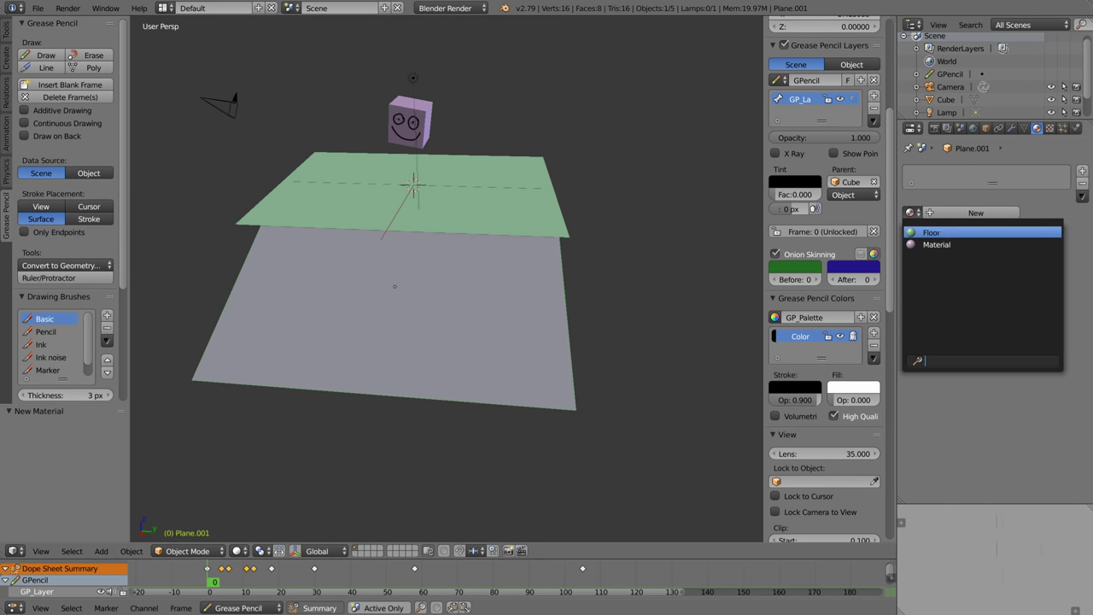
left_click(932, 233)
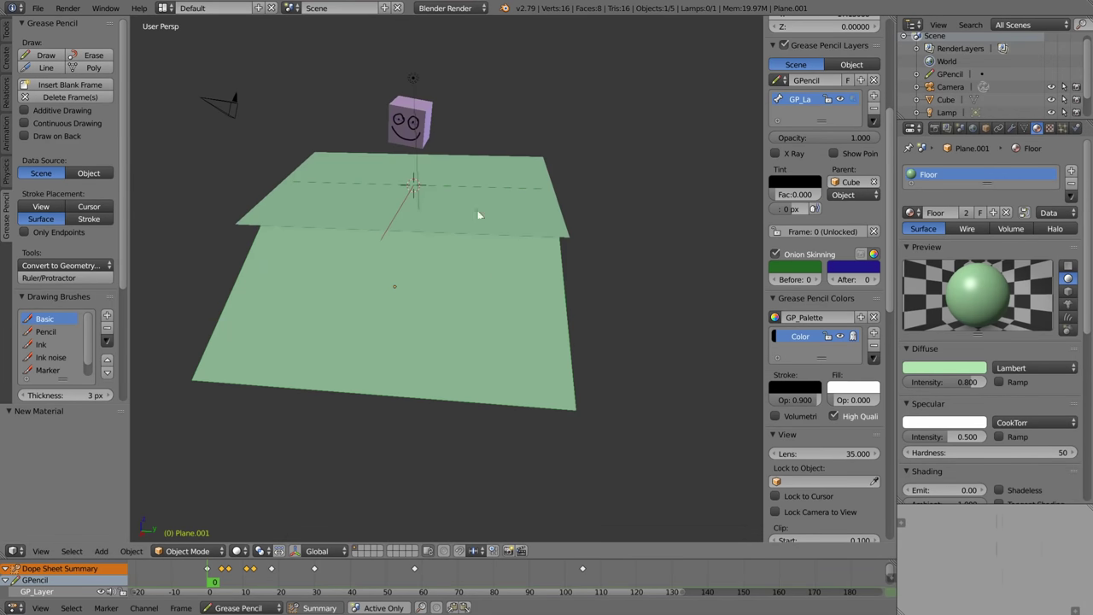
mouse_move(451, 312)
middle_mouse_down()
mouse_move(410, 317)
mouse_move(439, 339)
mouse_move(445, 326)
middle_mouse_up()
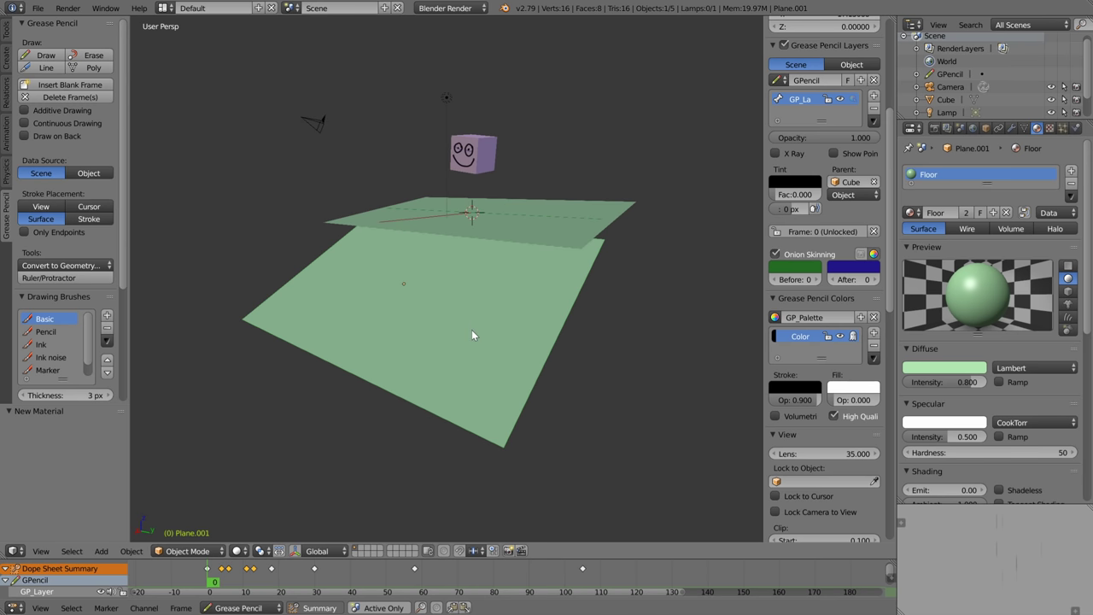
Select the scene camera, render a still image of frame 0 through it, and return to the 3D view
right_click(468, 281)
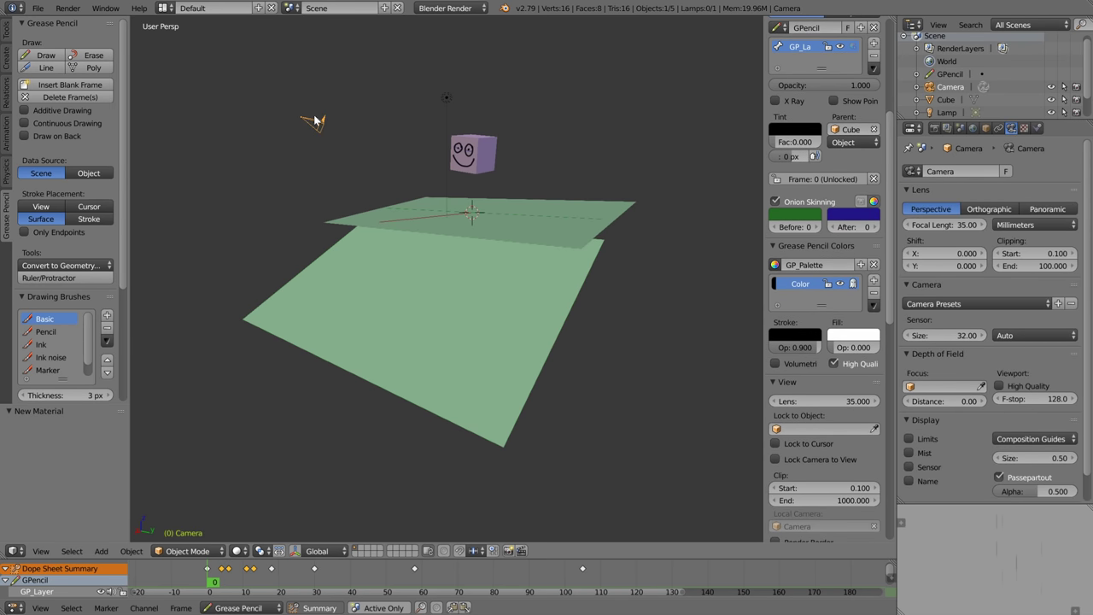
left_click(68, 9)
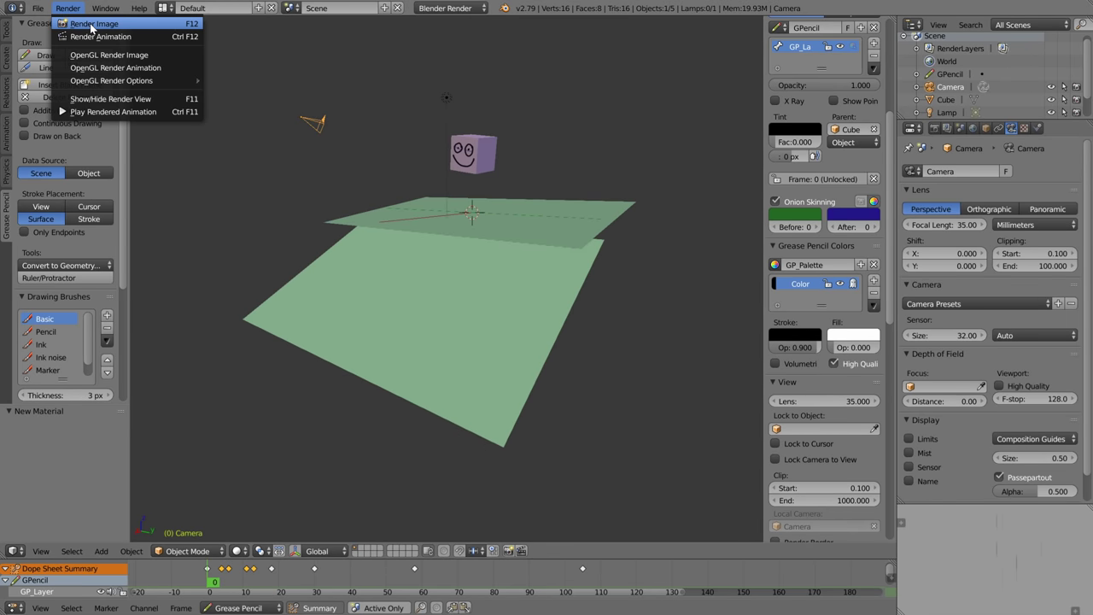
left_click(85, 23)
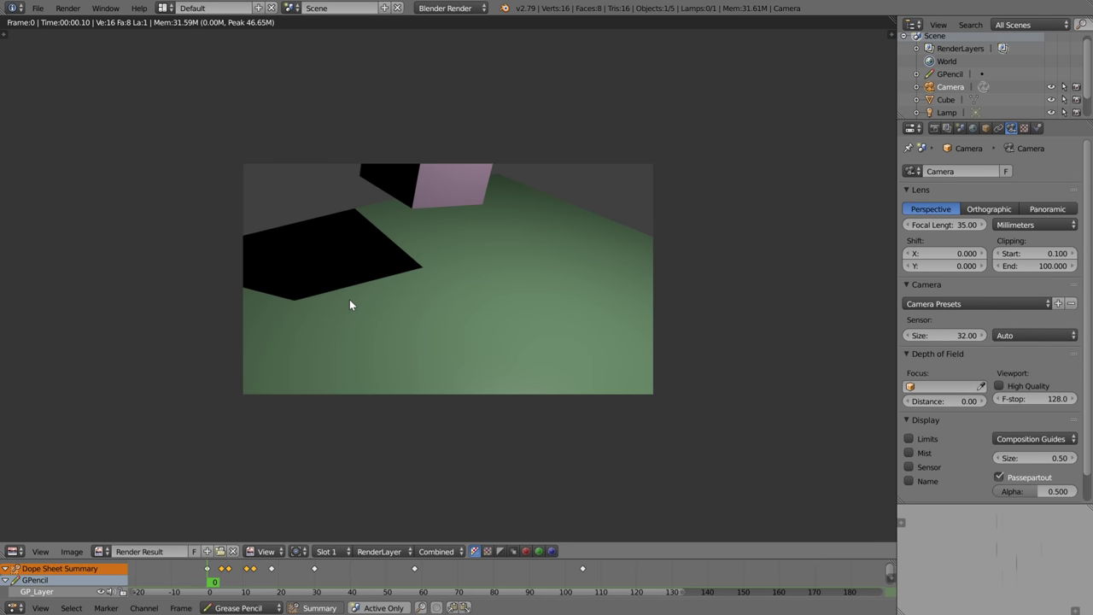
key("Escape")
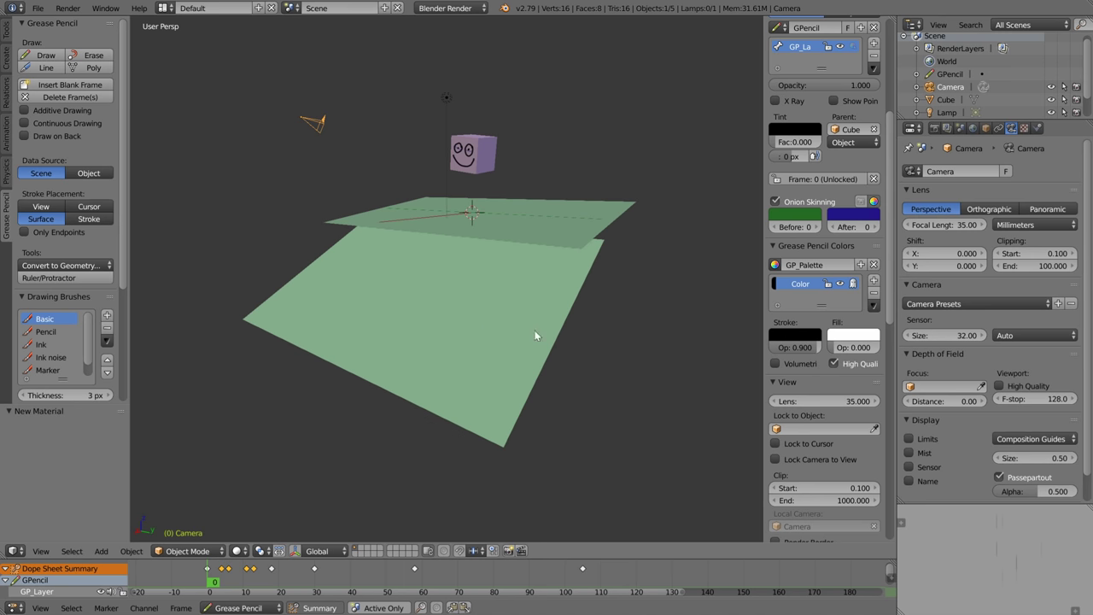
Turn off Grease Pencil onion skinning and limit the viewport display to renderable items with Only Render
left_click(778, 205)
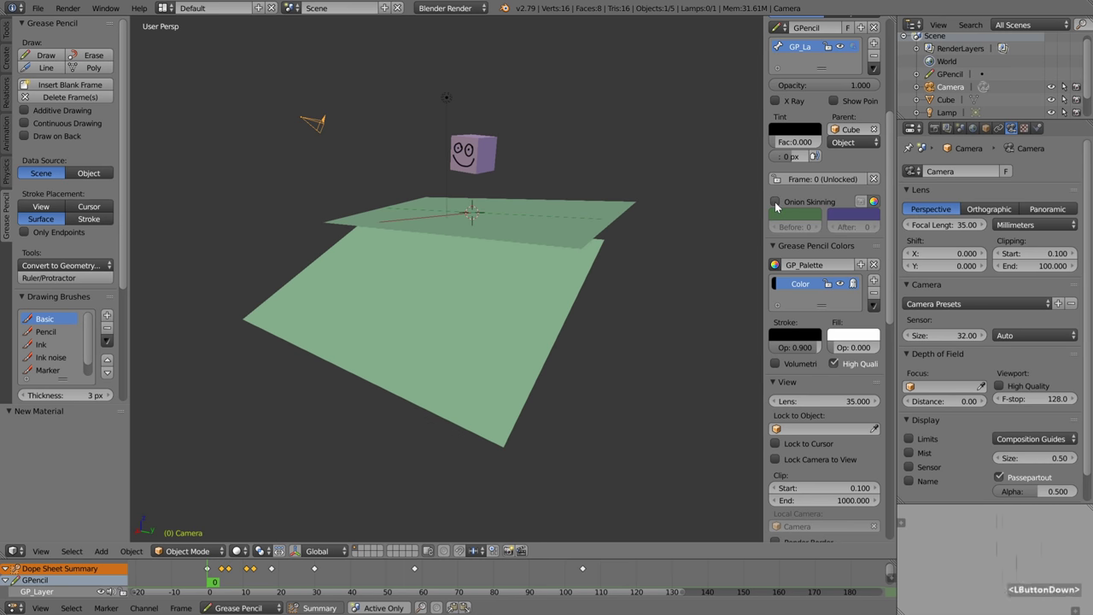
scroll(790, 397, "down", 6)
scroll(790, 412, "down", 10)
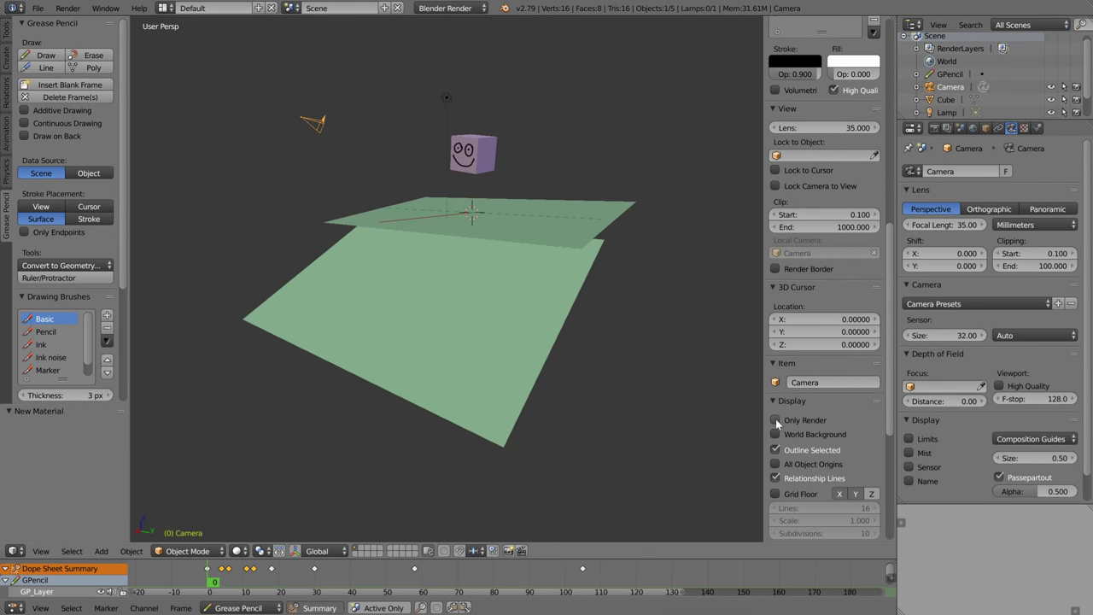
left_click(776, 420)
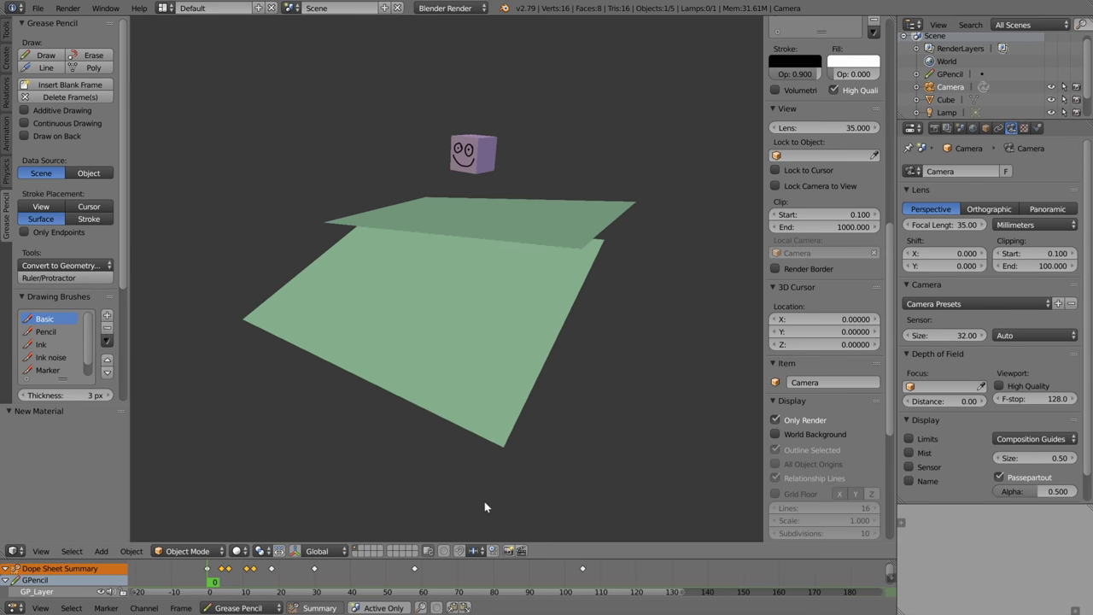
Make OpenGL test renders of the viewport from the current view and from a different angle, closing each result
left_click(509, 551)
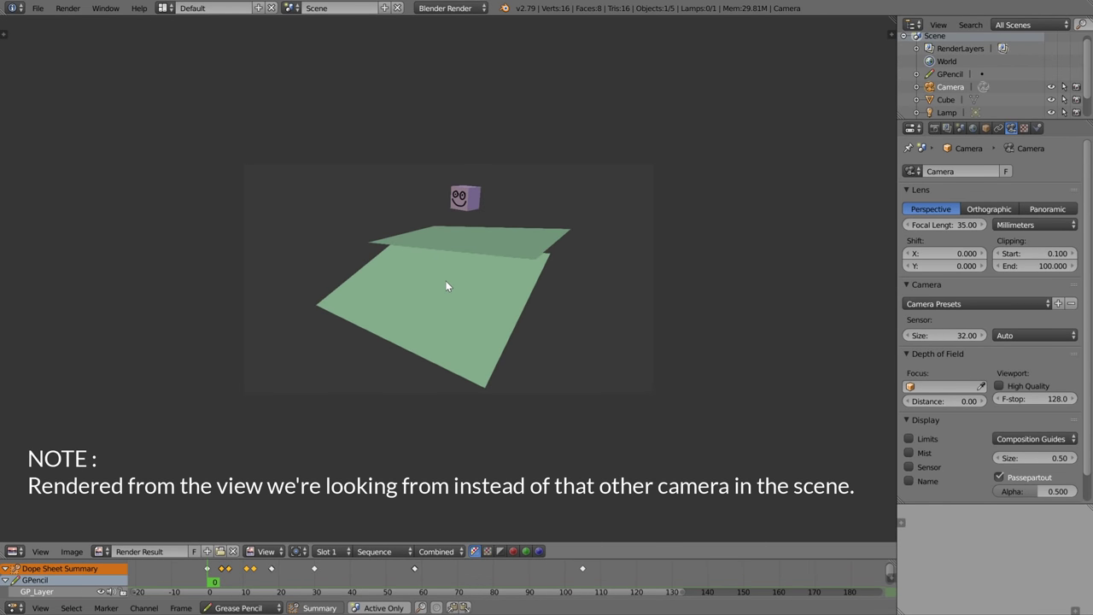
key("Escape")
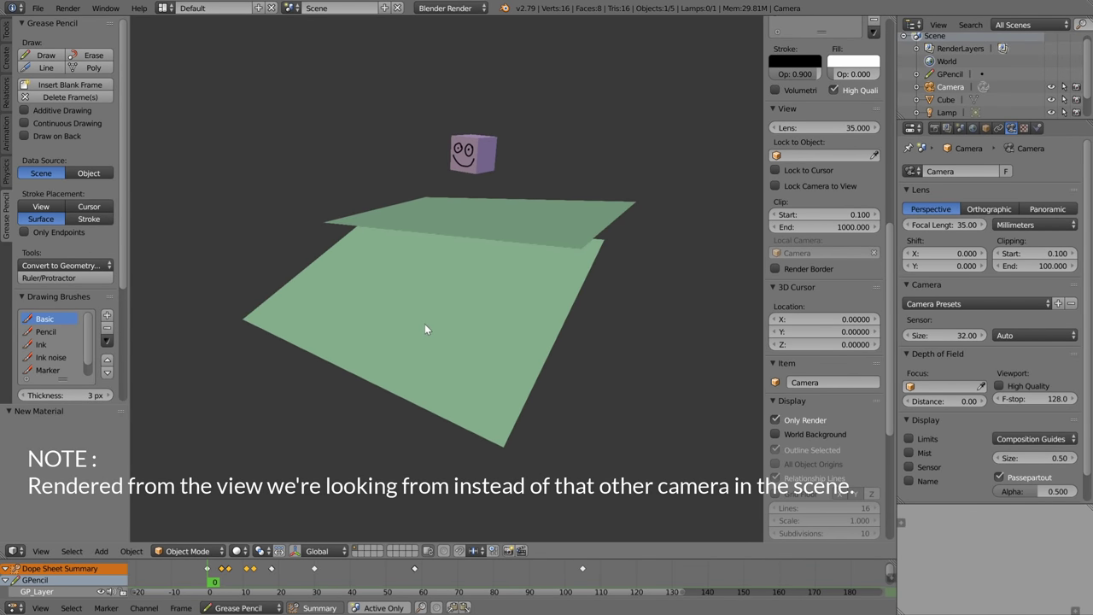
middle_click_drag(447, 373, 534, 339, "shift")
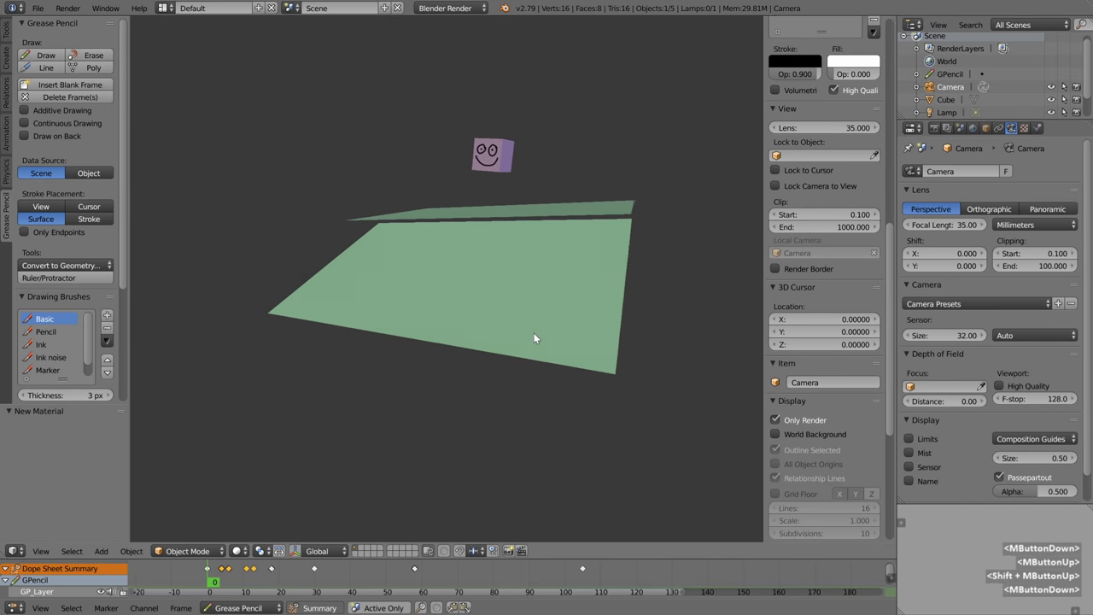
left_click(509, 550)
key("Escape")
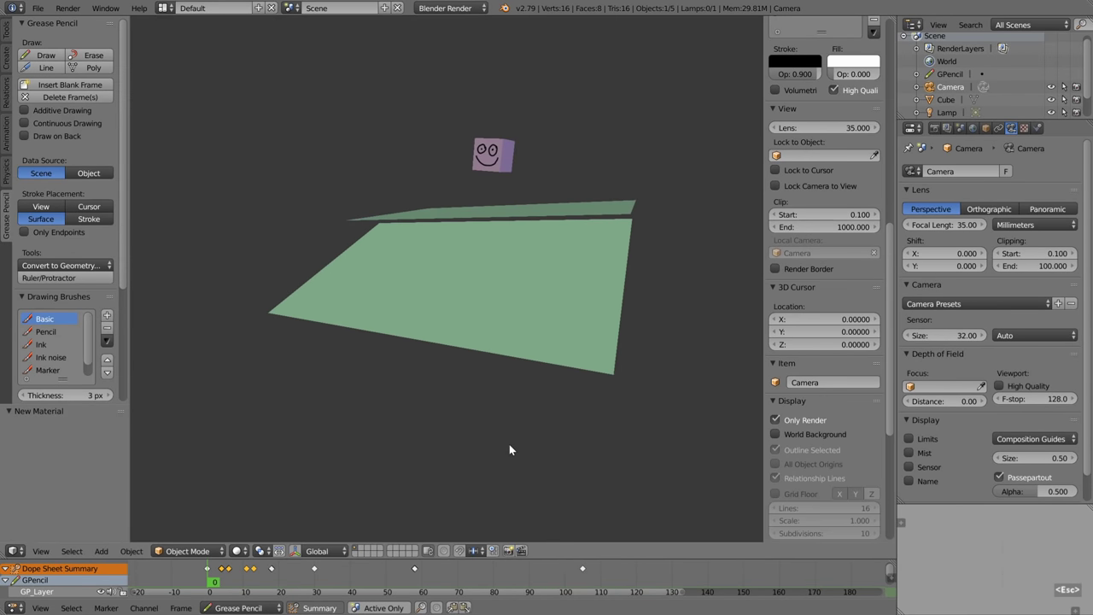
Scrub to frame 105, orbit the view so the cube's open-mouthed face can be seen, and return to frame 0
left_click_drag(213, 580, 583, 572)
middle_click_drag(481, 342, 544, 343)
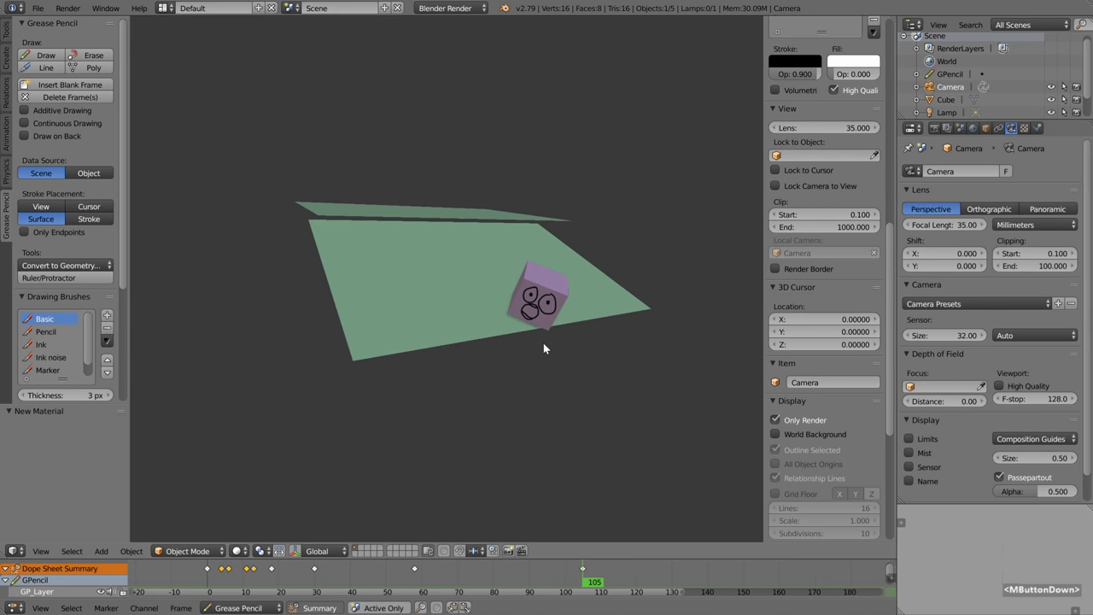
left_click_drag(586, 572, 209, 572)
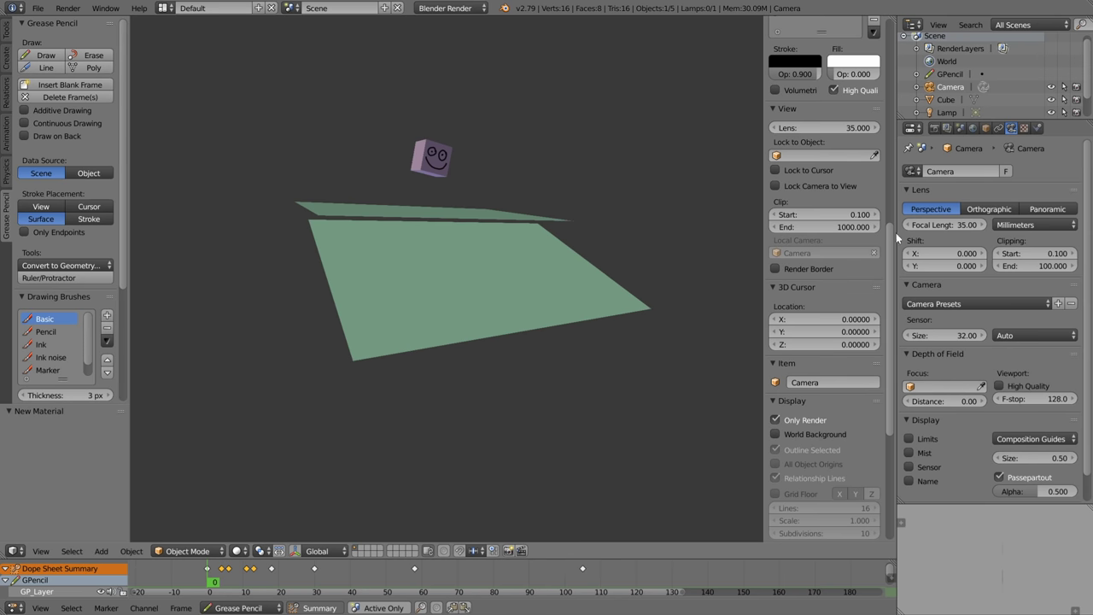
Set the render resolution scale to 100% and, after scrubbing to where the cube has left the planes, the end frame to 130
left_click(936, 129)
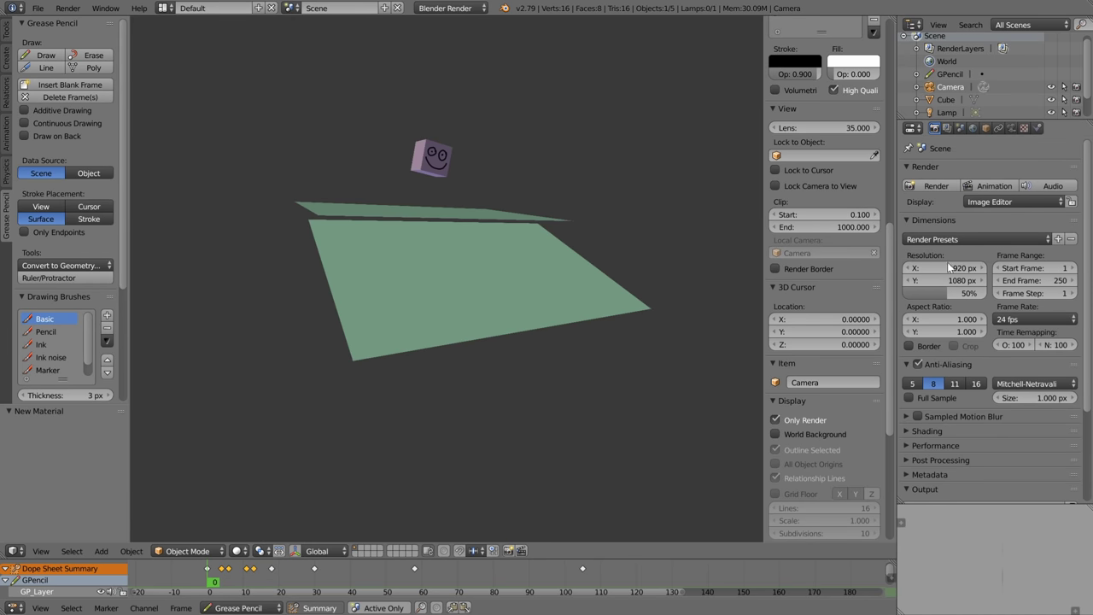
left_click(960, 293)
left_click_drag(221, 581, 673, 588)
left_click(1030, 280)
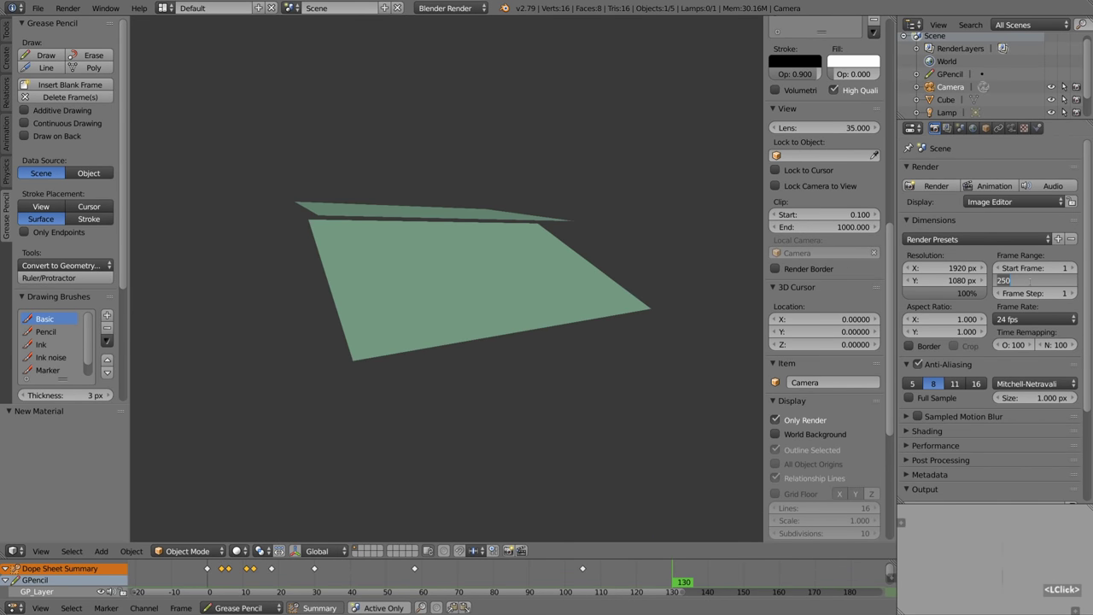
type("130")
key("Return")
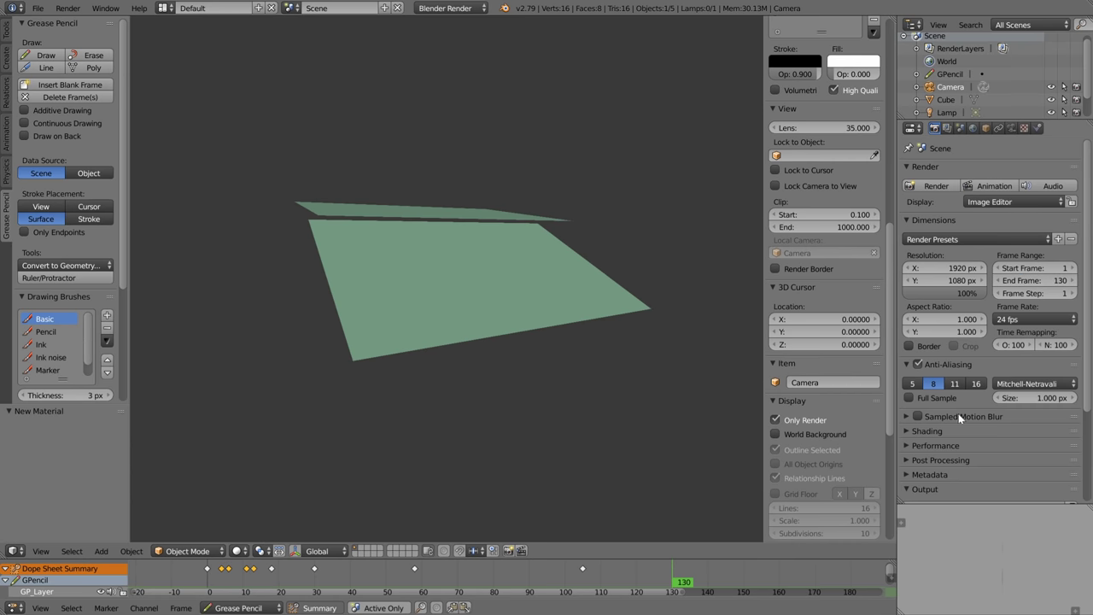
Name the render output file CubeTube and set its file format to FFmpeg video
scroll(940, 478, "down", 4)
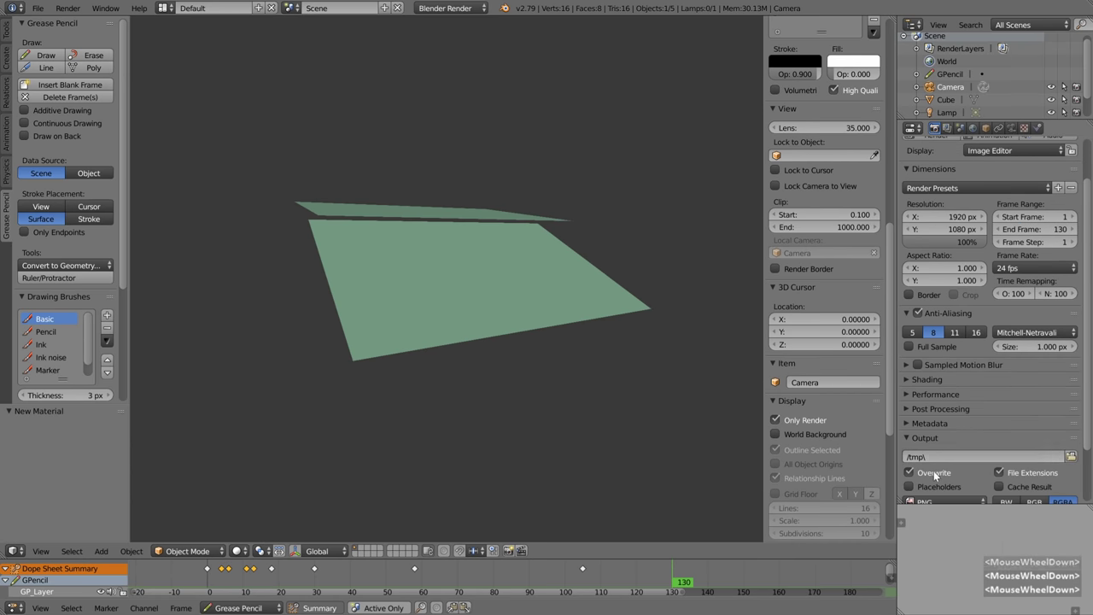
scroll(971, 463, "down", 3)
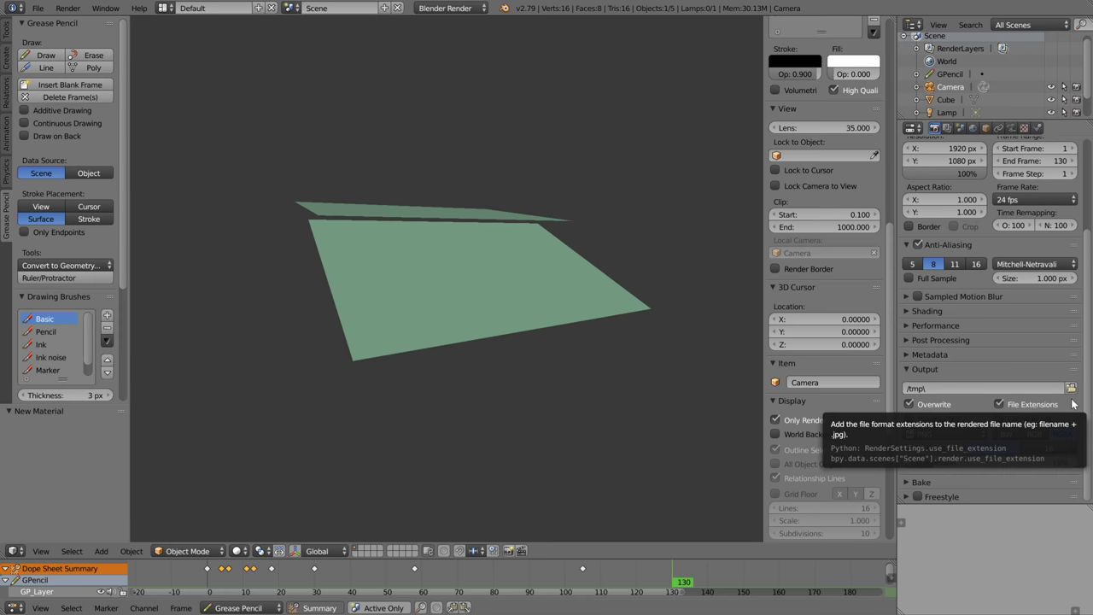
left_click(958, 390)
type("CubeTubue")
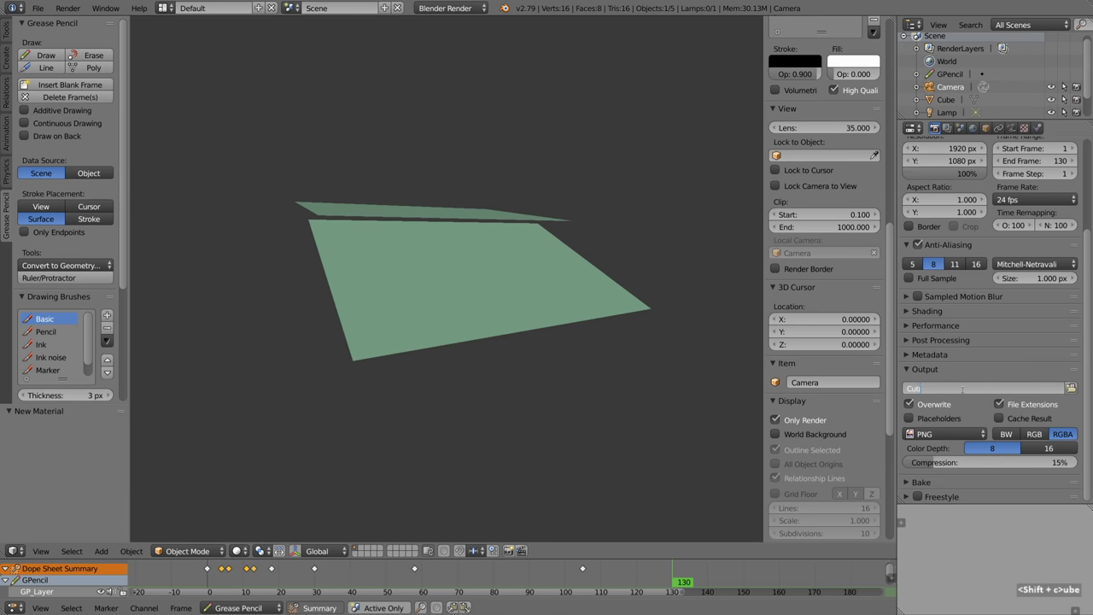
key("BackSpace")
key("BackSpace")
type("eTube")
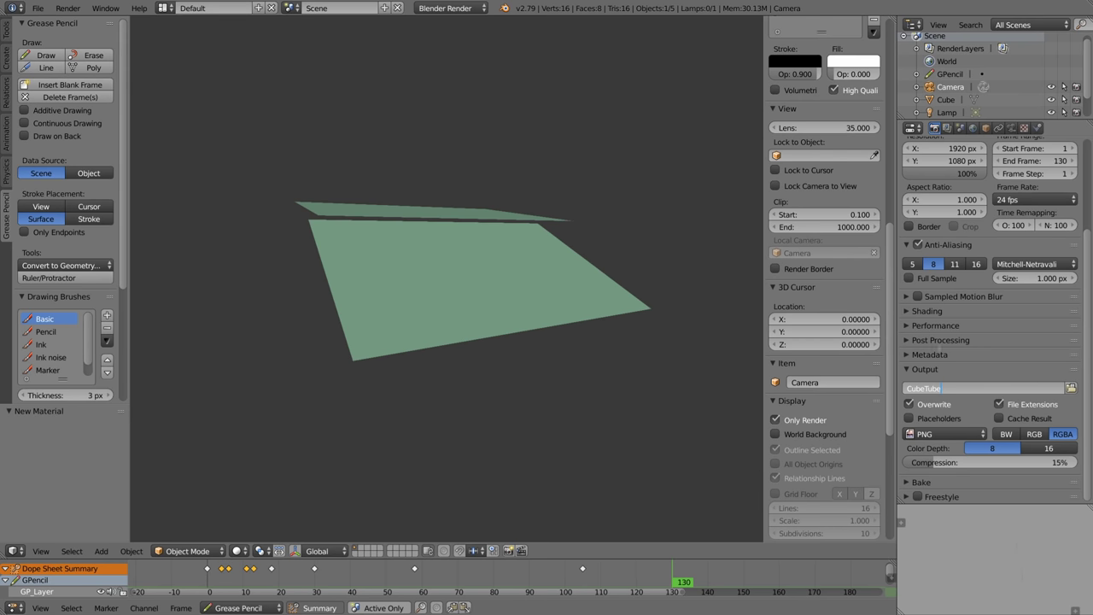
left_click(951, 433)
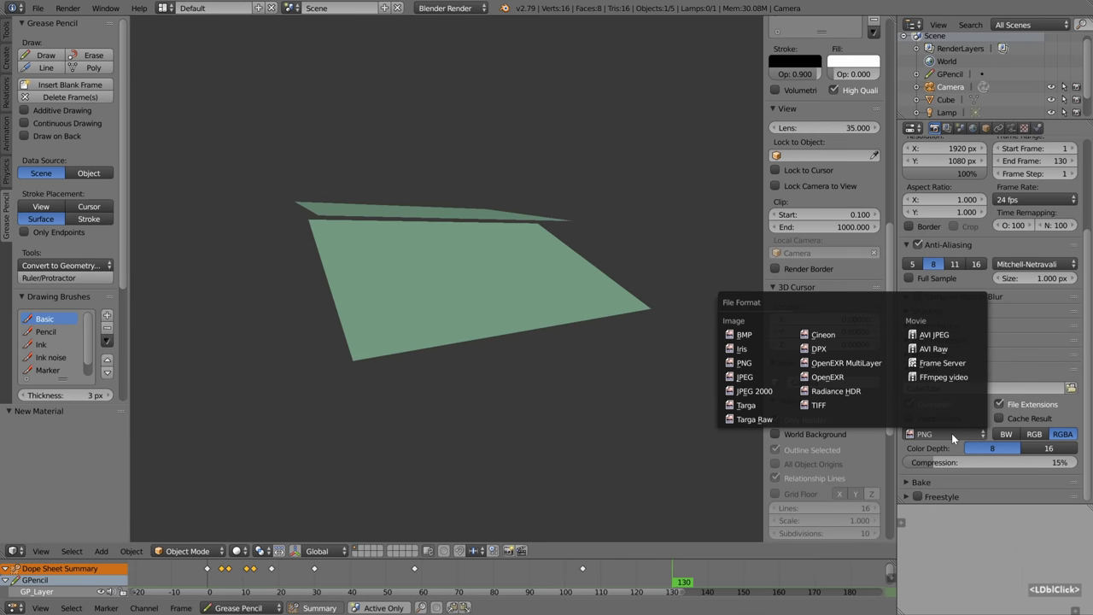
left_click(943, 378)
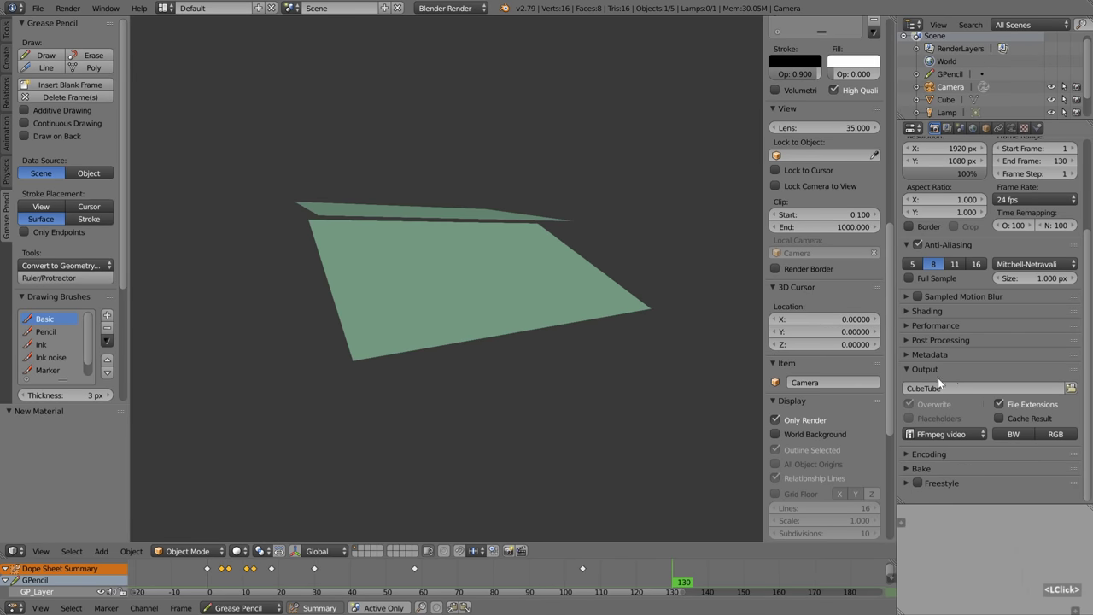
Set the render output colour to RGB and the video encoding container to MPEG-4
left_click(1063, 437)
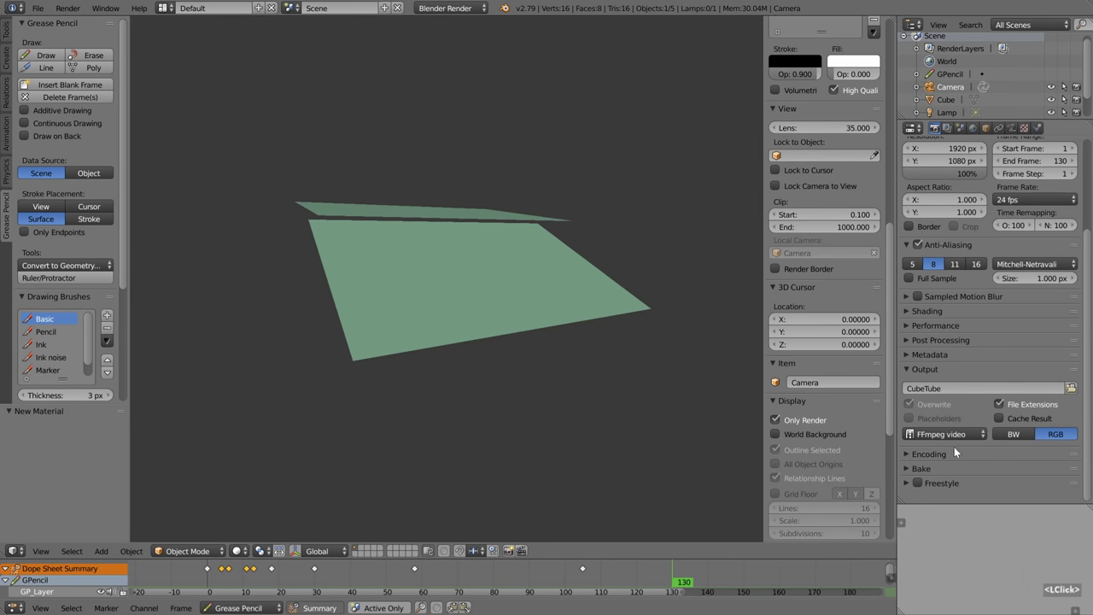
left_click(920, 454)
scroll(958, 400, "down", 6)
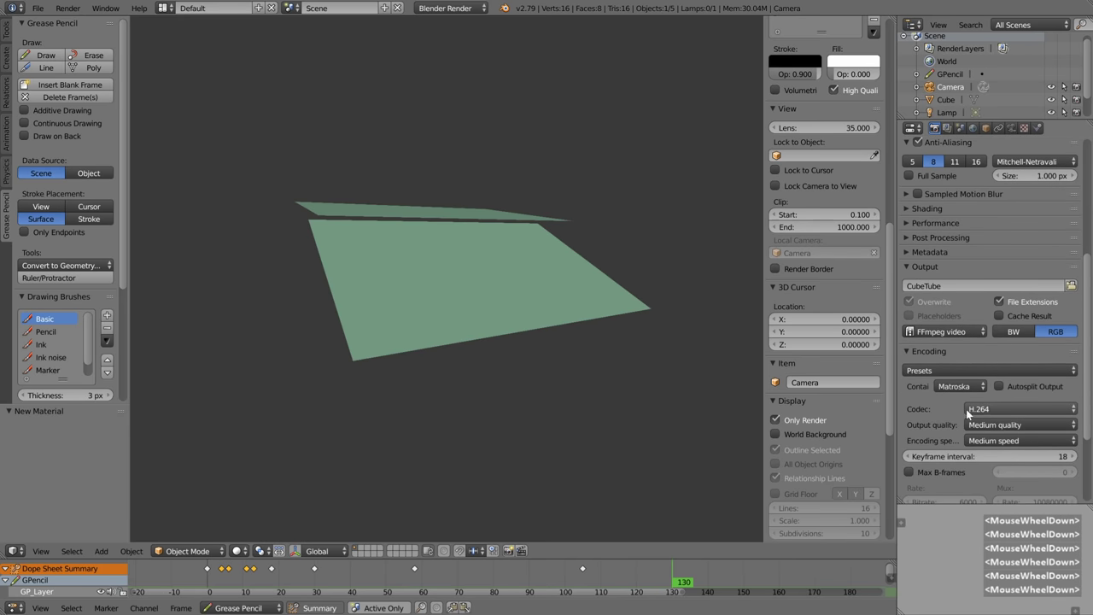
left_click(952, 386)
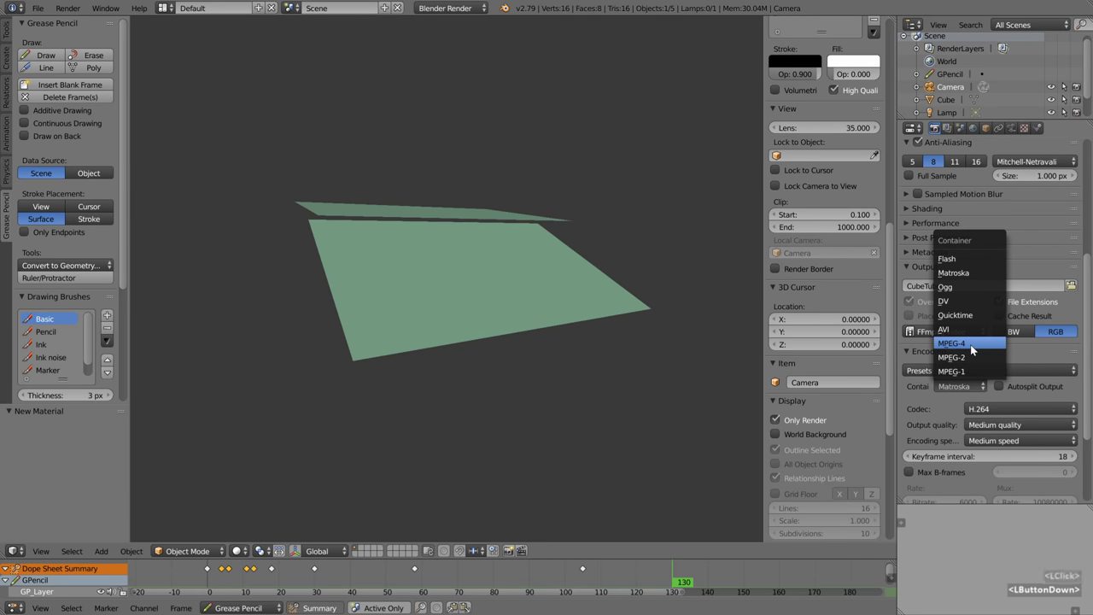
left_click(970, 344)
scroll(957, 391, "down", 6)
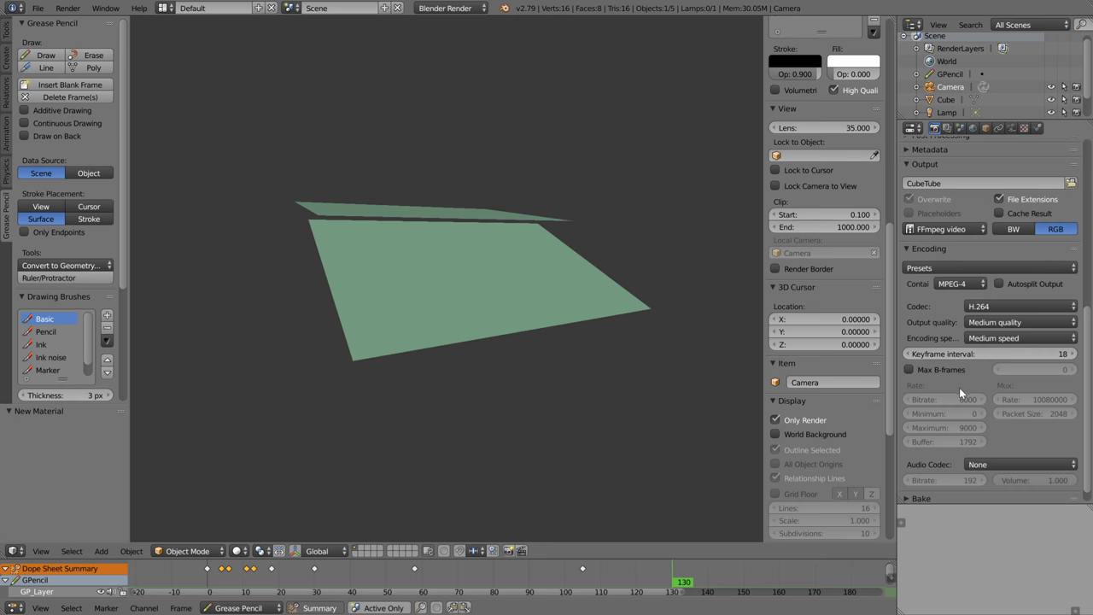
scroll(959, 388, "down", 1)
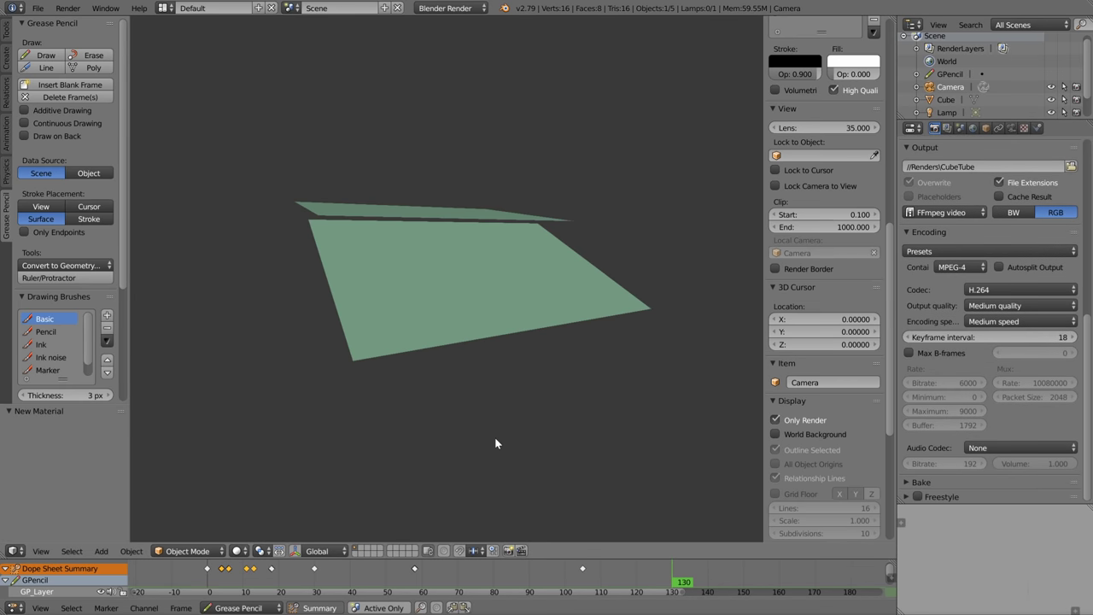
Render the whole animation from the viewport with OpenGL and return to the start of the render settings
left_click(523, 553)
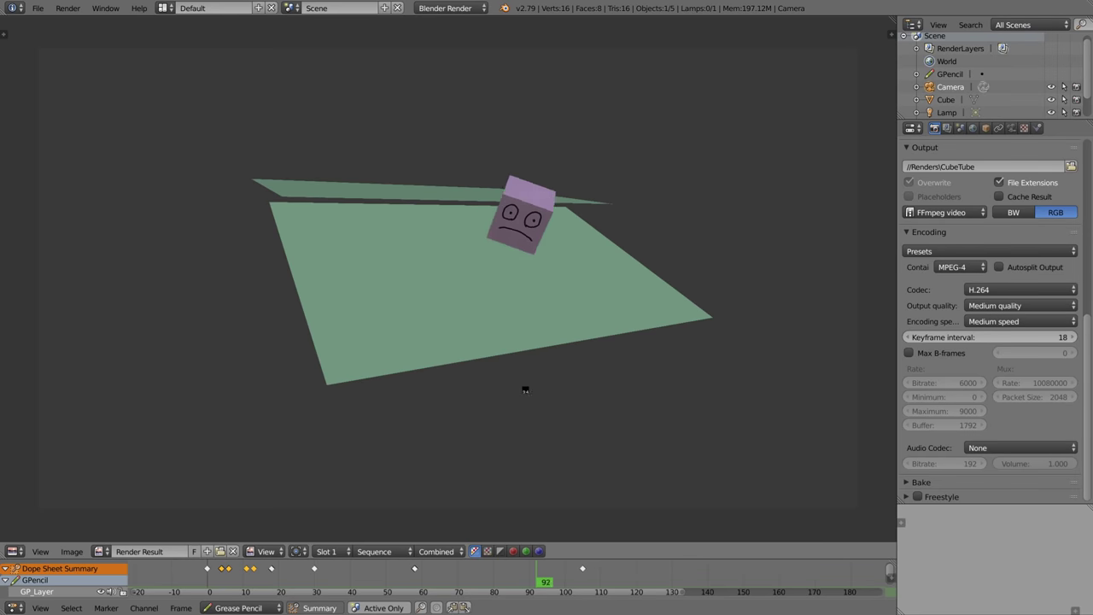
left_click(1089, 394)
left_click_drag(1089, 394, 1089, 223)
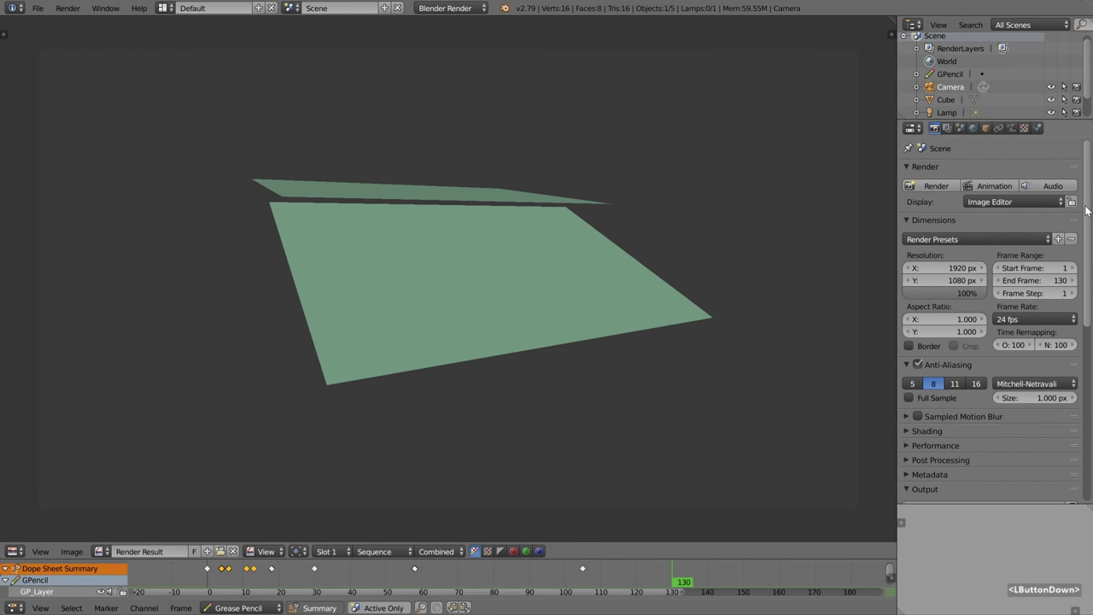
Play back the rendered animation, move the player window fully into view, and close both the player and the render result
left_click(67, 8)
left_click(133, 112)
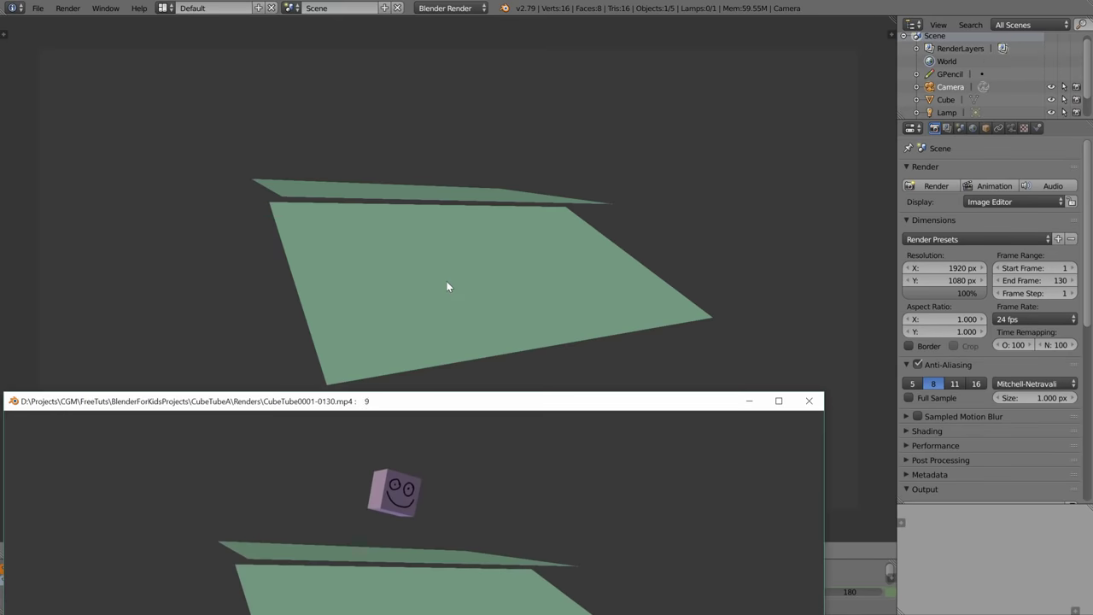
left_click_drag(414, 404, 508, 75)
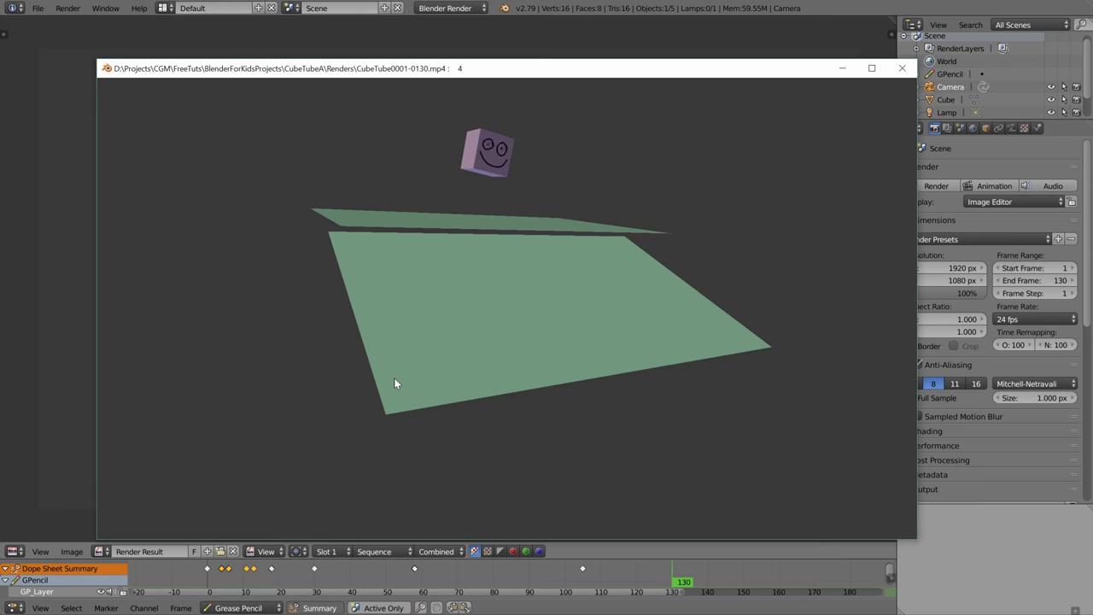
left_click(902, 69)
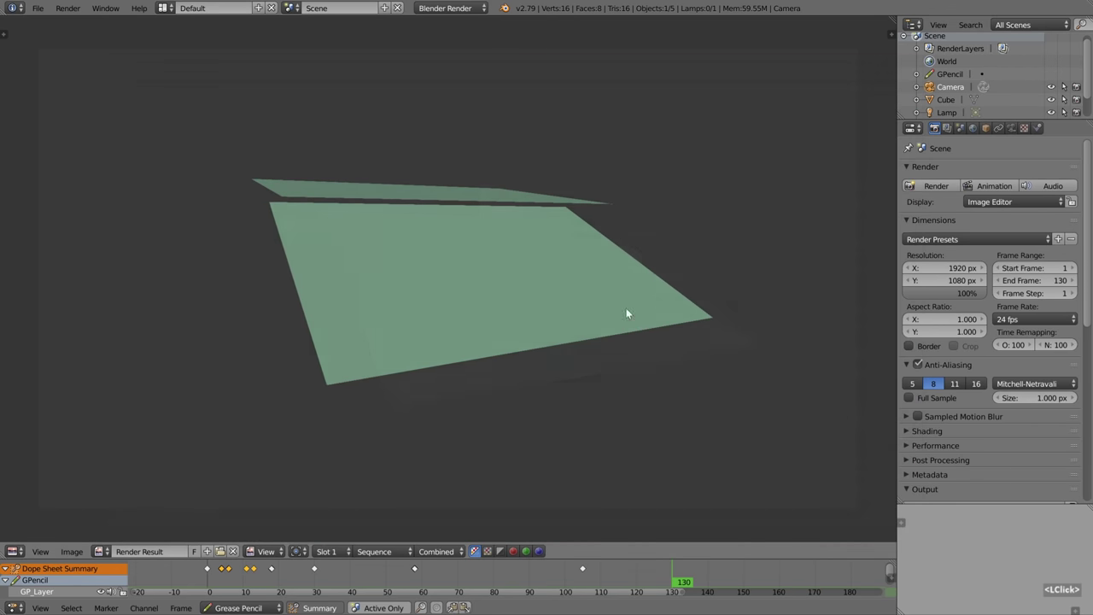
key("Escape")
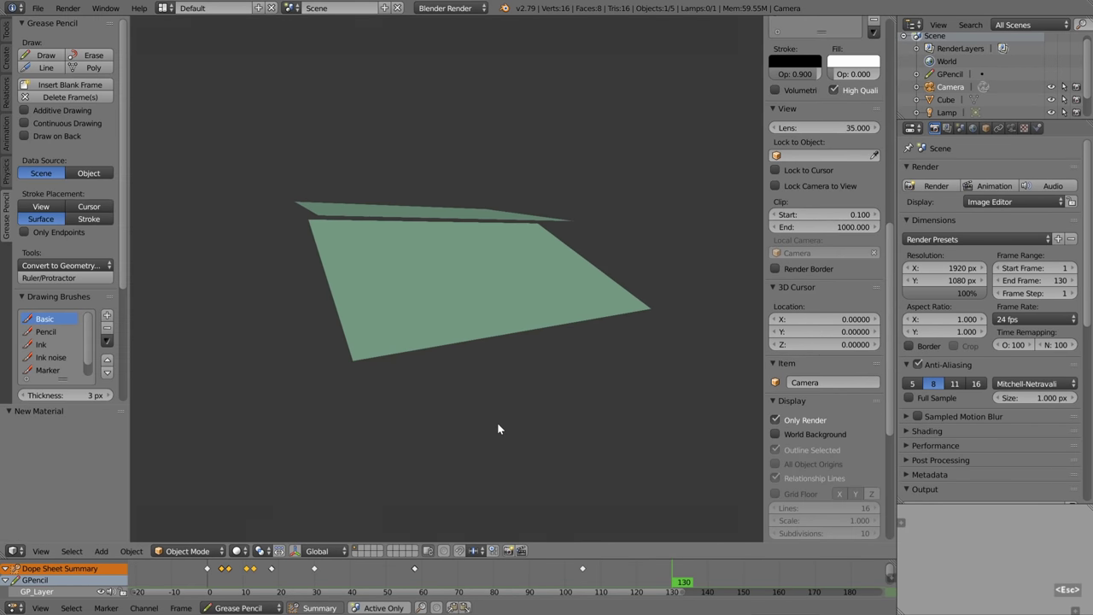
key("ctrl+shift+alt")
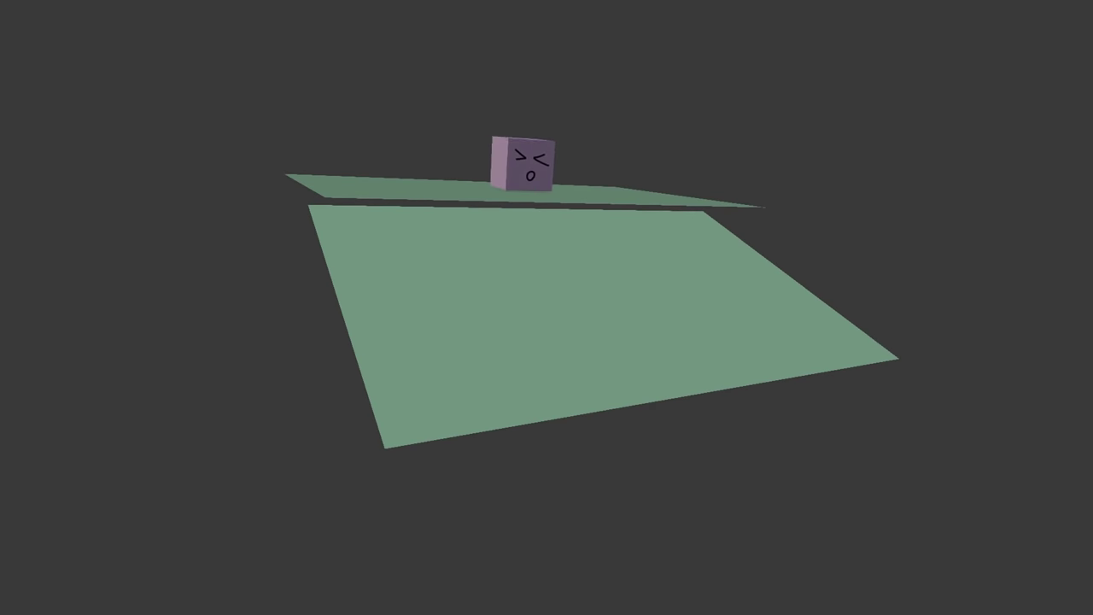